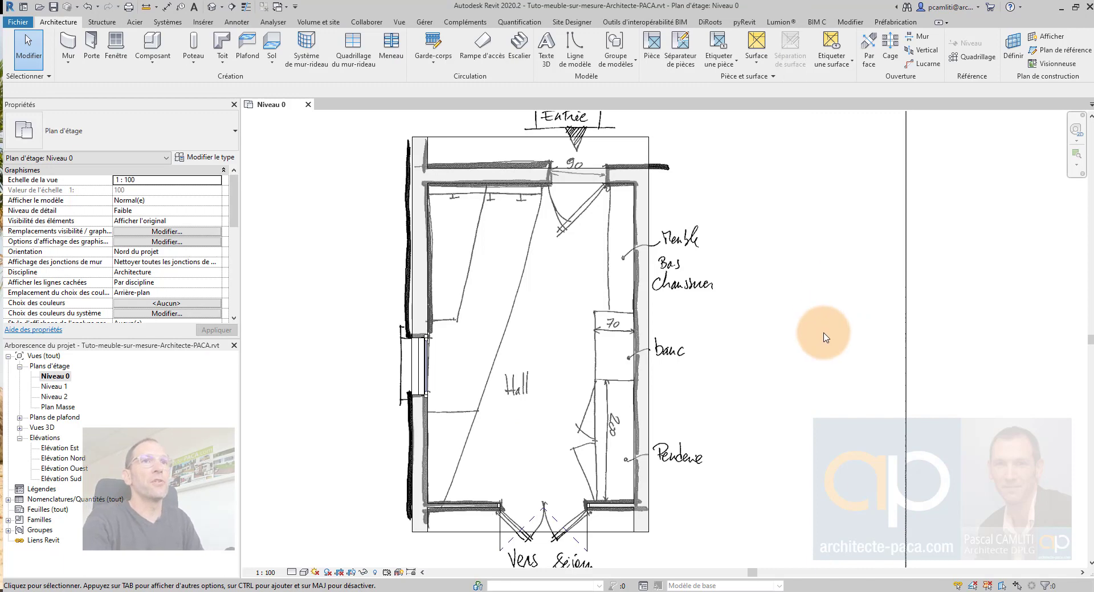
pyautogui.scroll(-2, 824, 333)
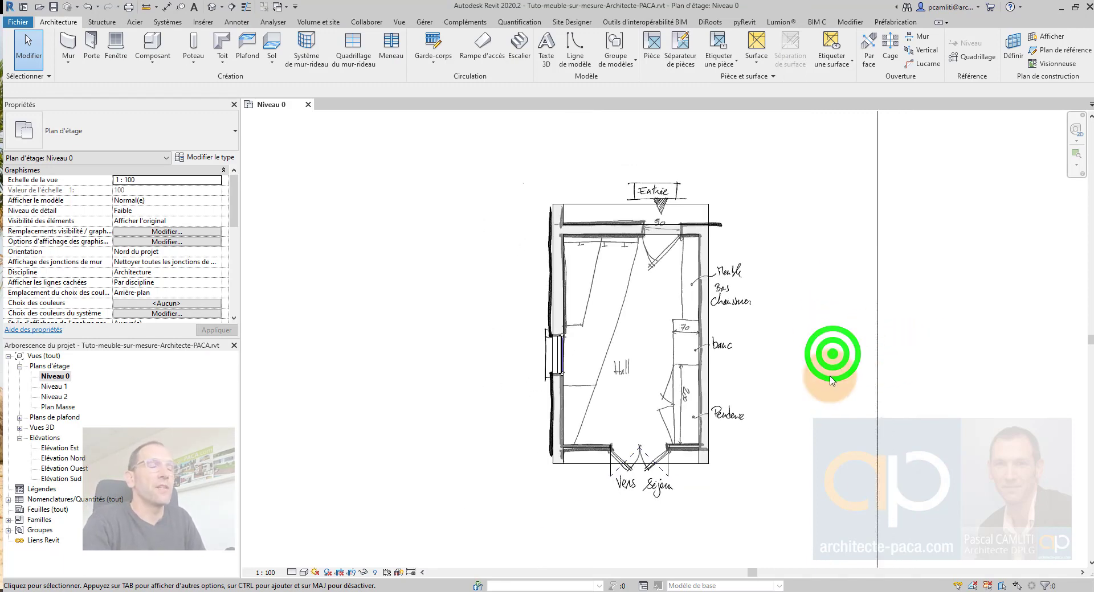
pyautogui.scroll(1, 667, 342)
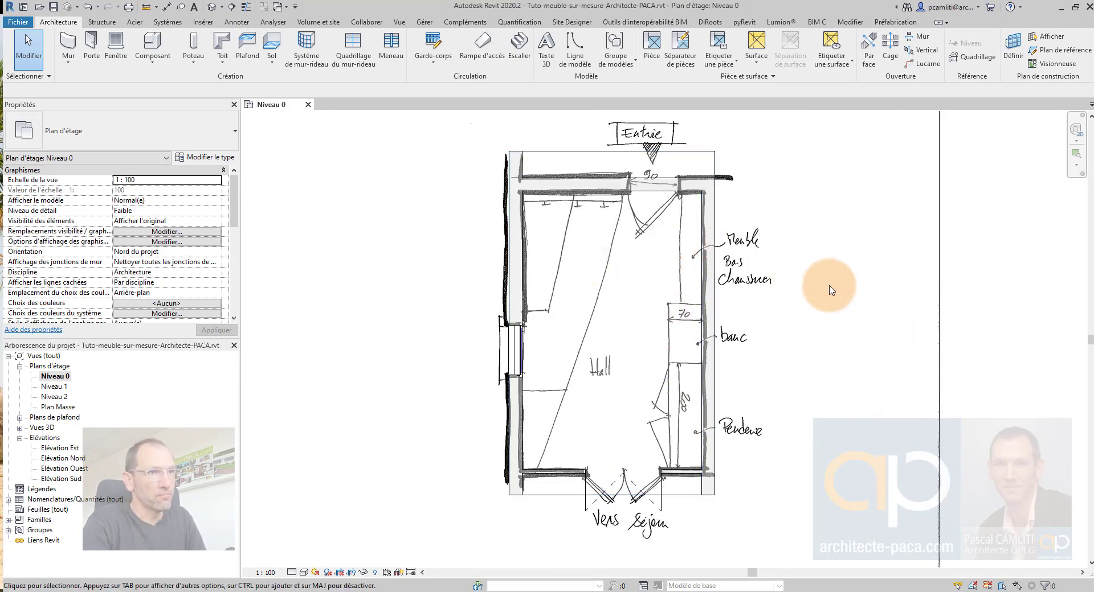
pyautogui.scroll(-3, 776, 303)
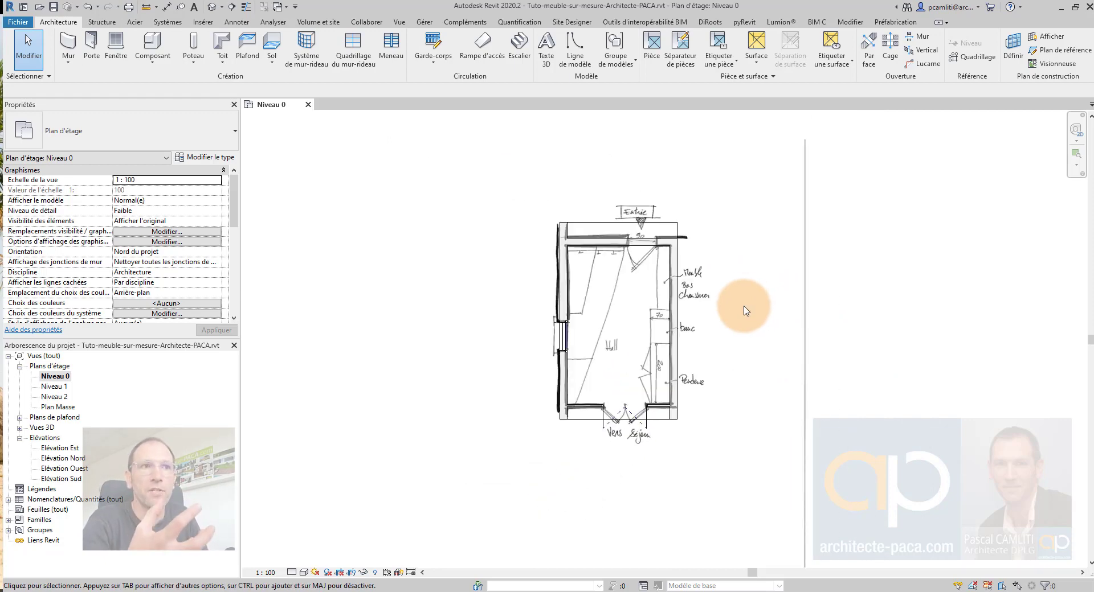
pyautogui.click(910, 342)
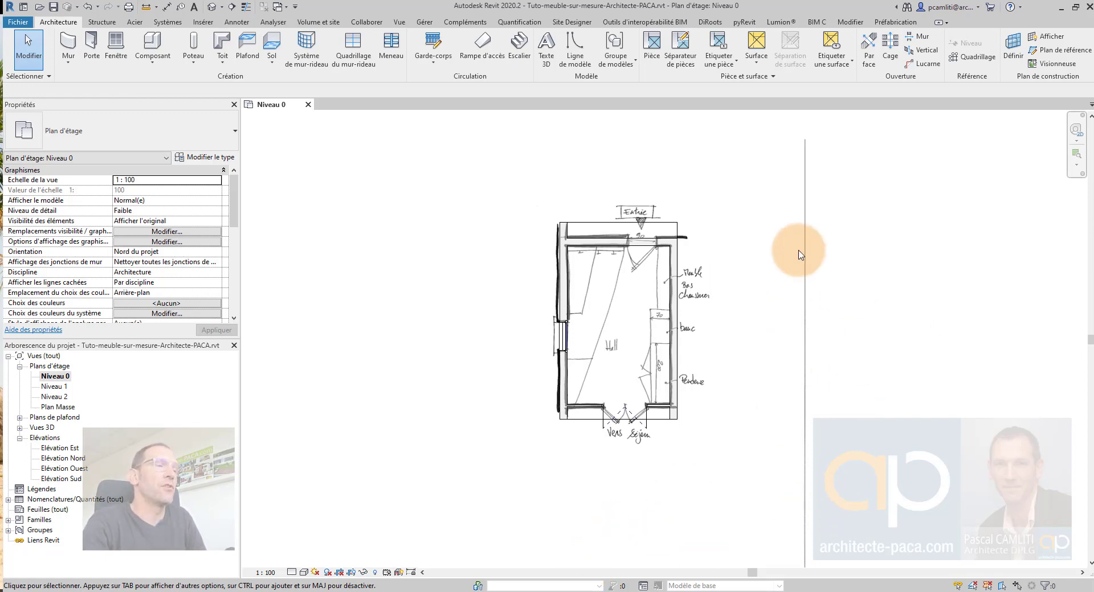
# - Bring croquis-ESQUISSE-MEUBLE-TUTO.pdf from the "24 - Meuble sur mesure" folder into the Niveau 0 plan and close the file explorer
pyautogui.click(327, 589)
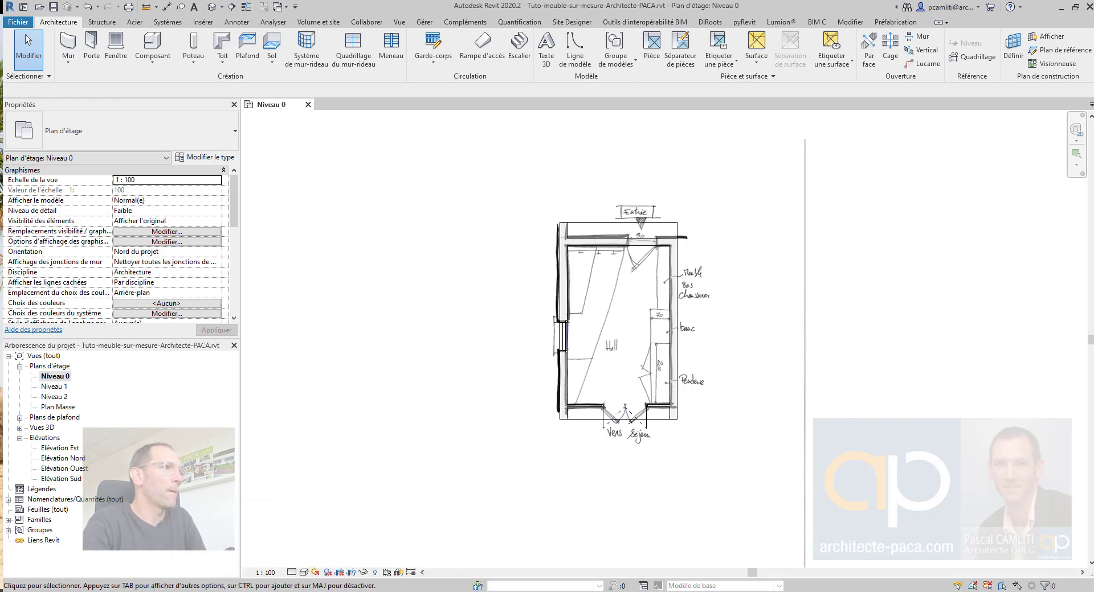
pyautogui.click(506, 481)
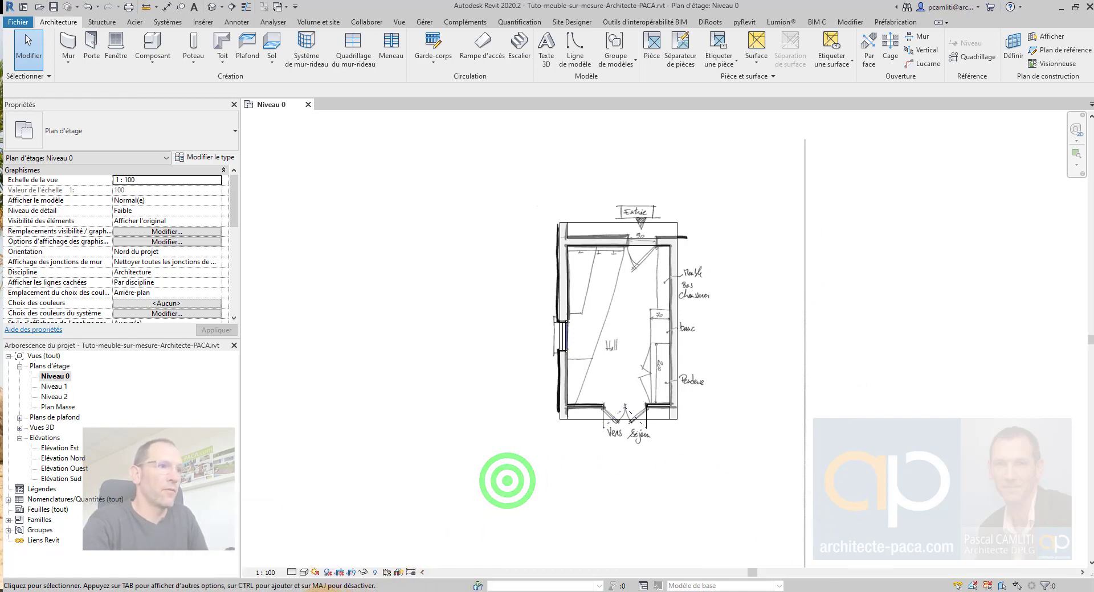
pyautogui.click(319, 590)
pyautogui.click(194, 555)
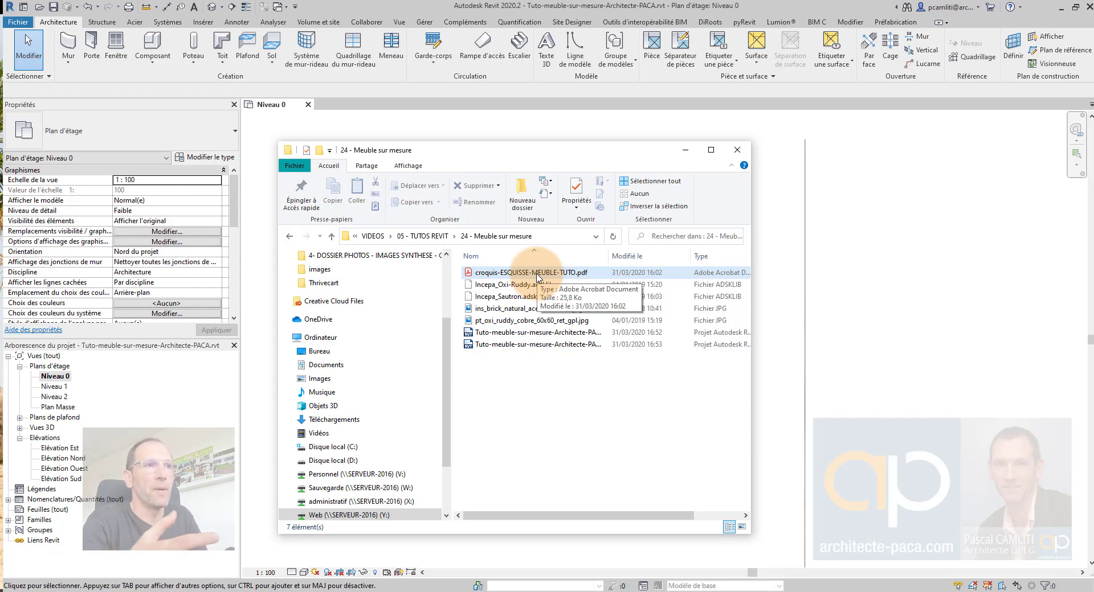
pyautogui.moveTo(536, 275); pyautogui.dragTo(905, 312)
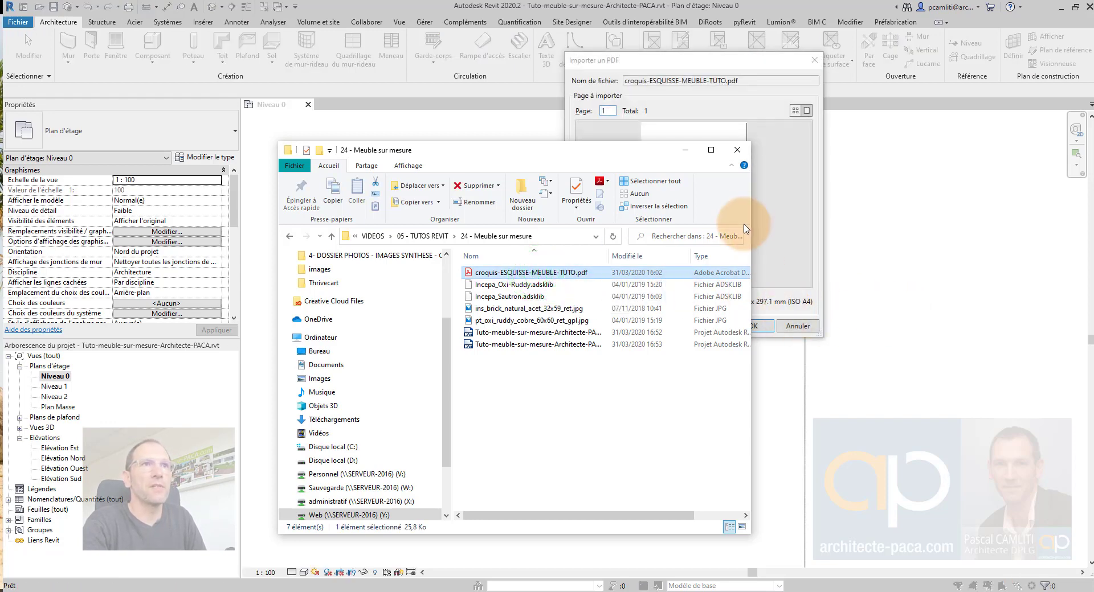
pyautogui.click(738, 150)
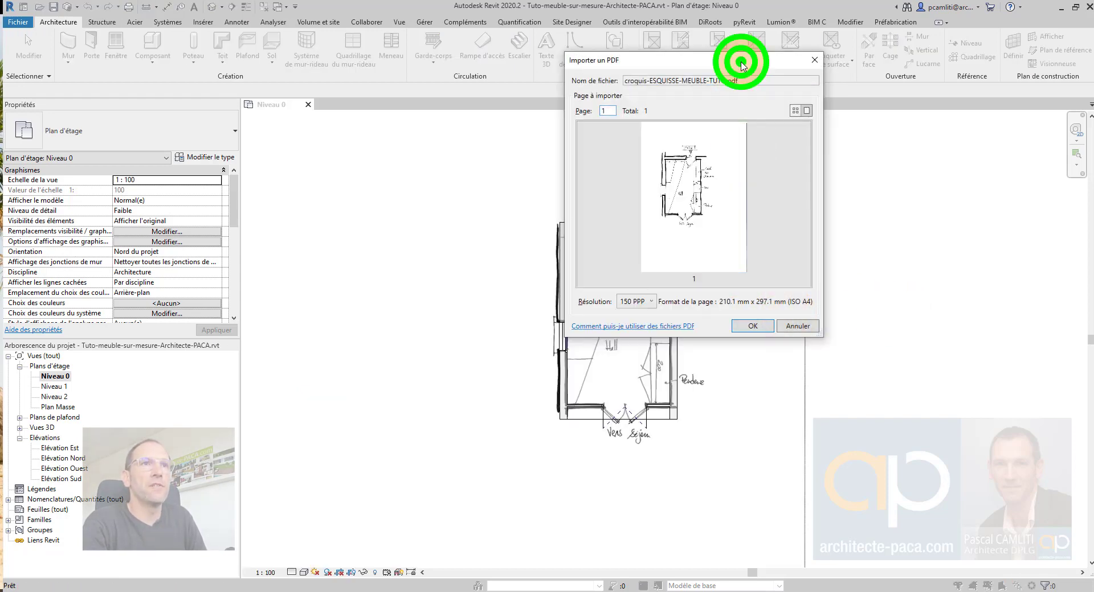
# - Import page 1 of the sketch PDF at 150 PPP and place it beside the existing plan
pyautogui.moveTo(733, 59); pyautogui.dragTo(759, 83)
pyautogui.click(670, 326)
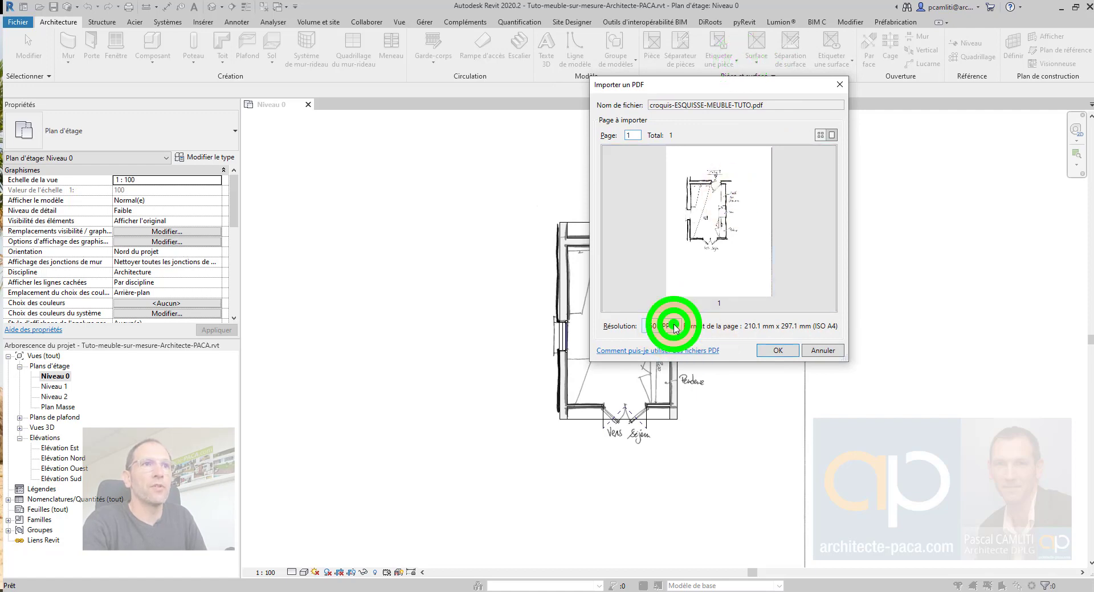
pyautogui.click(735, 329)
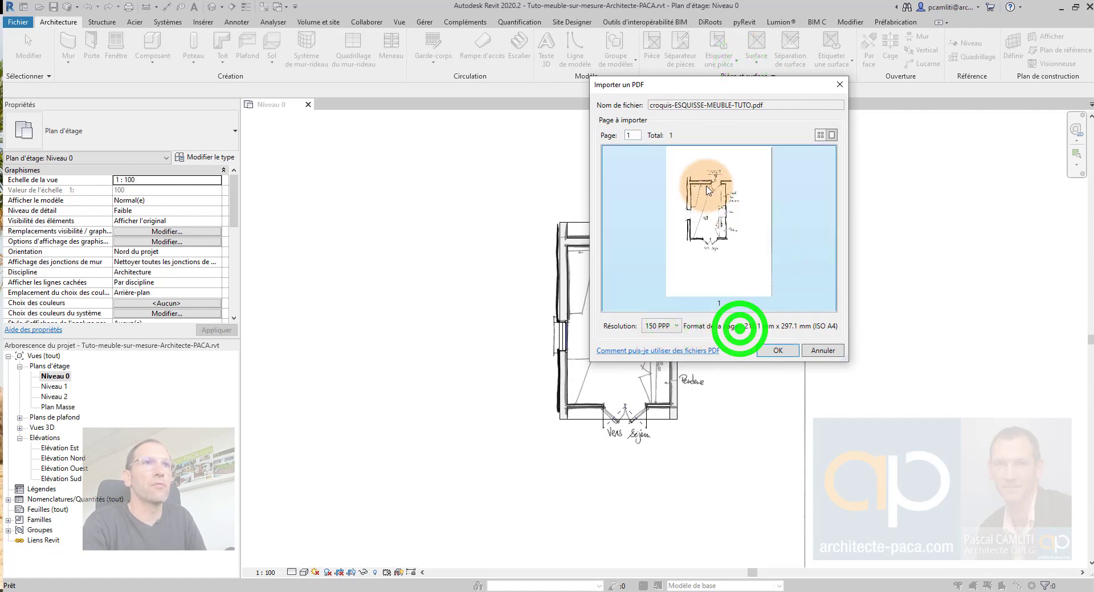
pyautogui.click(778, 350)
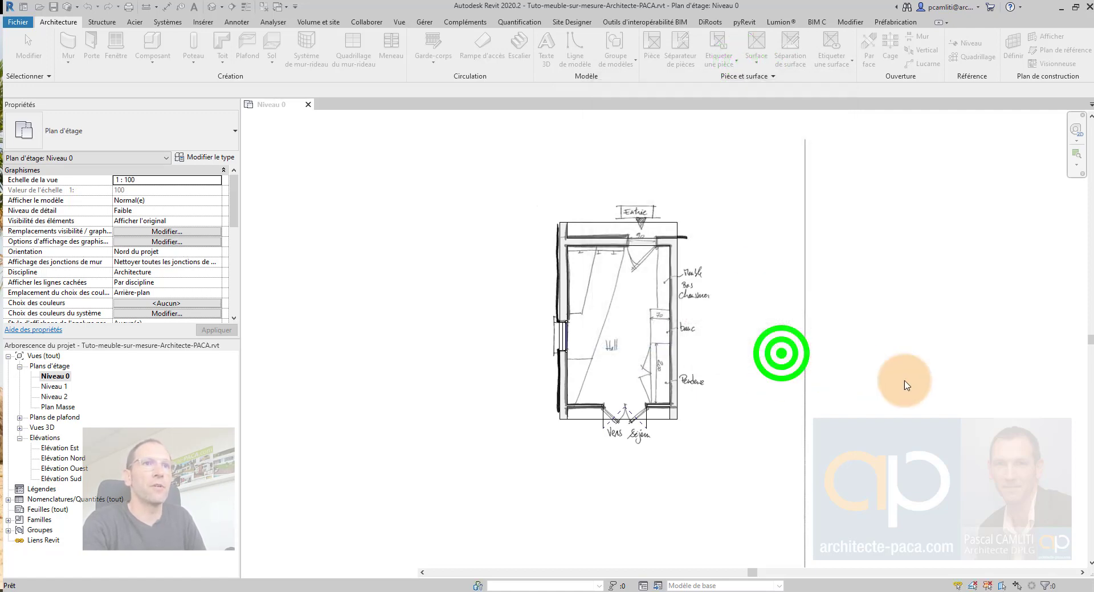
pyautogui.click(899, 381)
pyautogui.moveTo(921, 380)
pyautogui.mouseDown(button='middle')
pyautogui.moveTo(777, 383)
pyautogui.moveTo(745, 397)
pyautogui.mouseUp(button='middle')
pyautogui.click(690, 294)
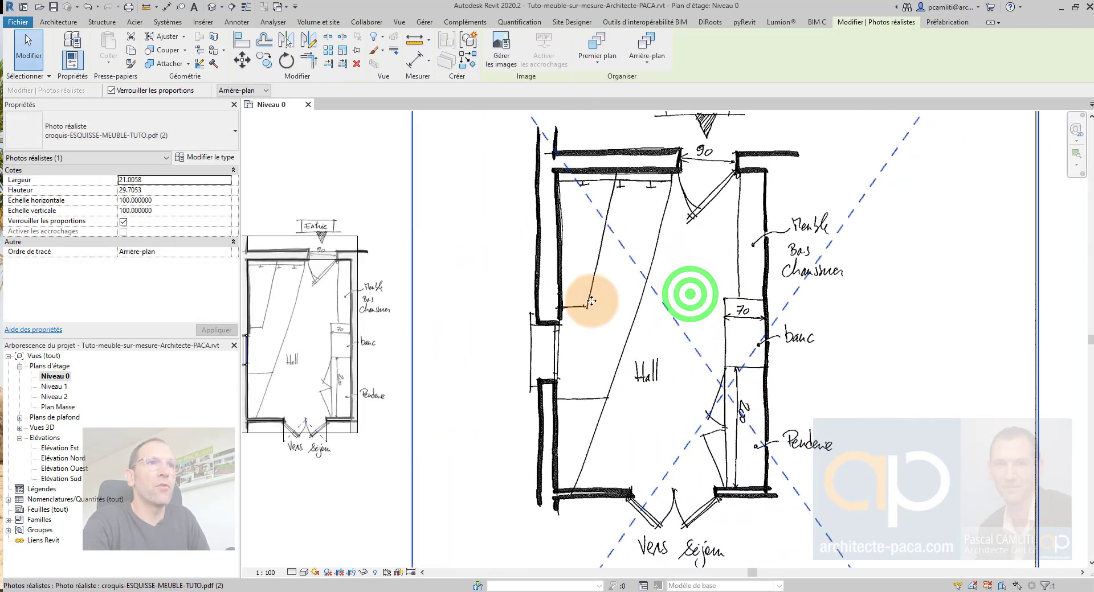
# - Scale the imported sketch graphically using the entrance door's 90 dimension as reference, giving it a length of 0.90
pyautogui.moveTo(637, 291); pyautogui.dragTo(569, 367, button='middle')
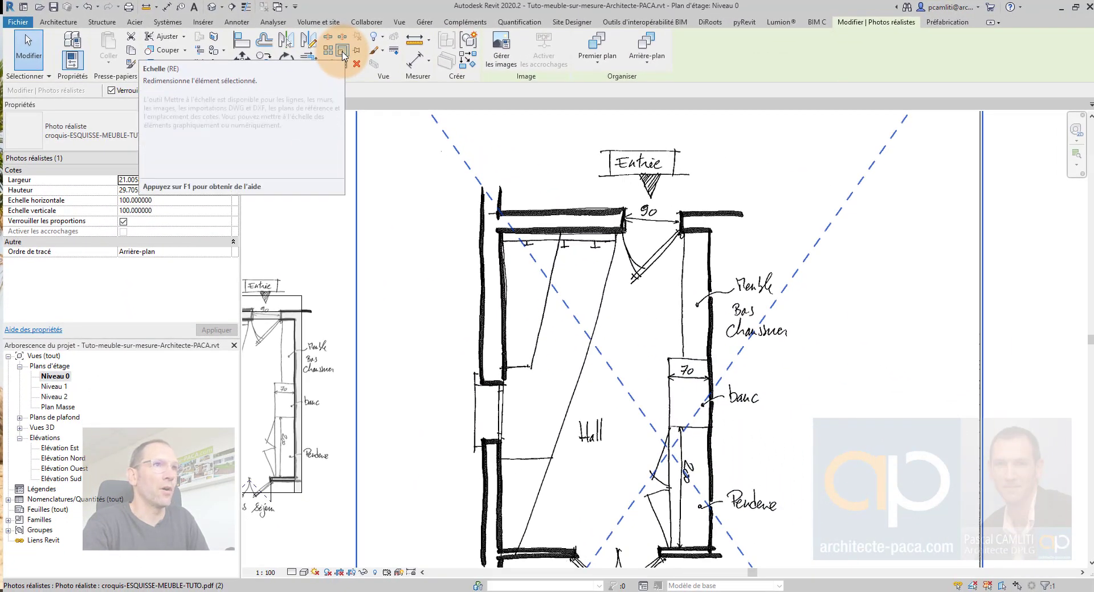
pyautogui.click(340, 50)
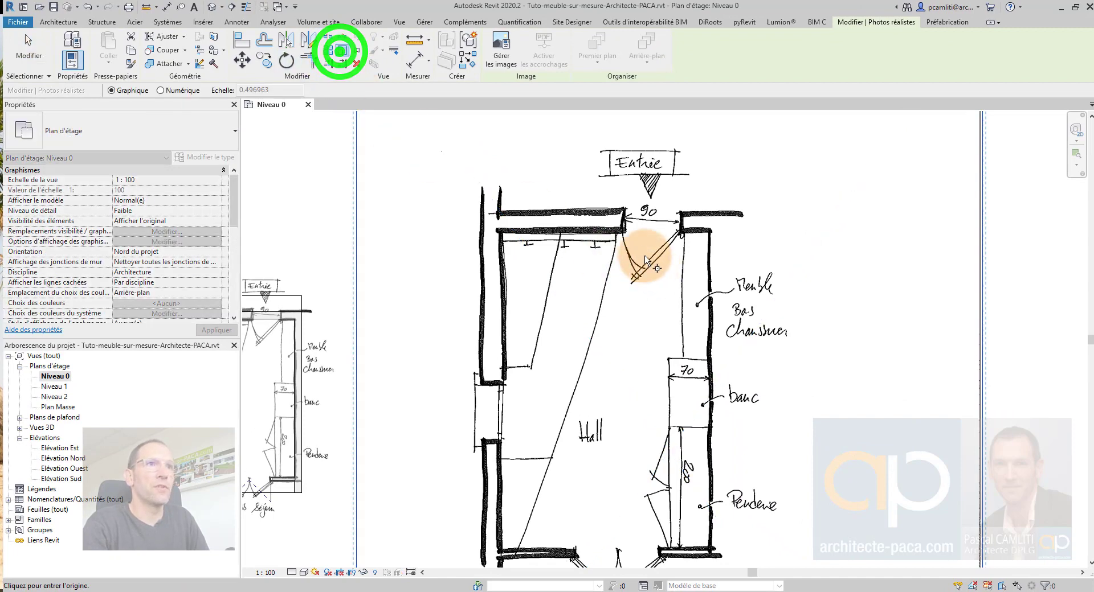
pyautogui.scroll(3, 626, 221)
pyautogui.click(627, 220)
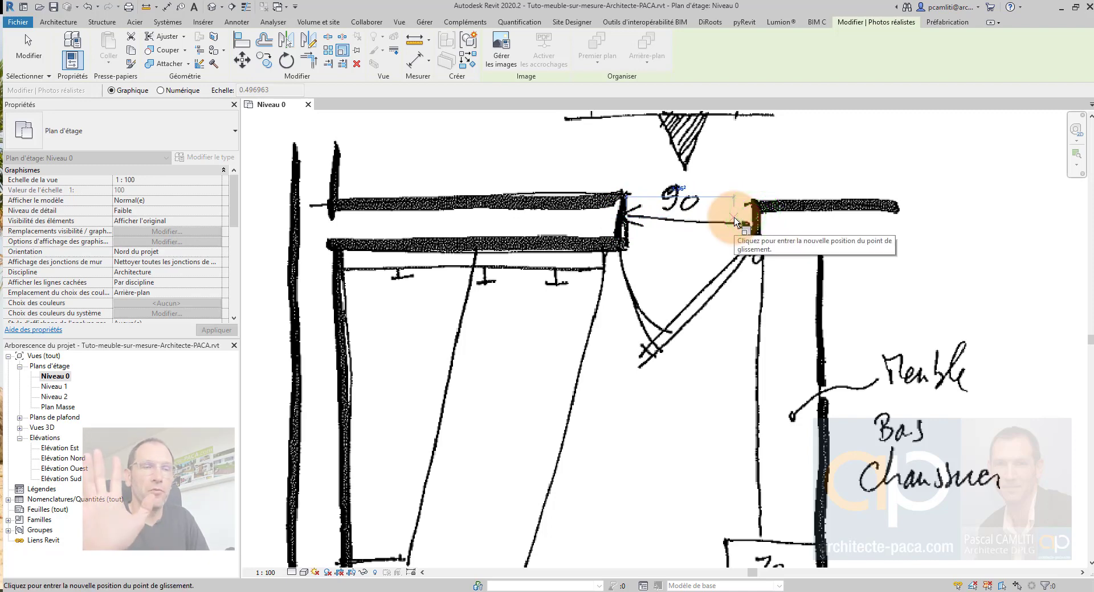
pyautogui.write('.')
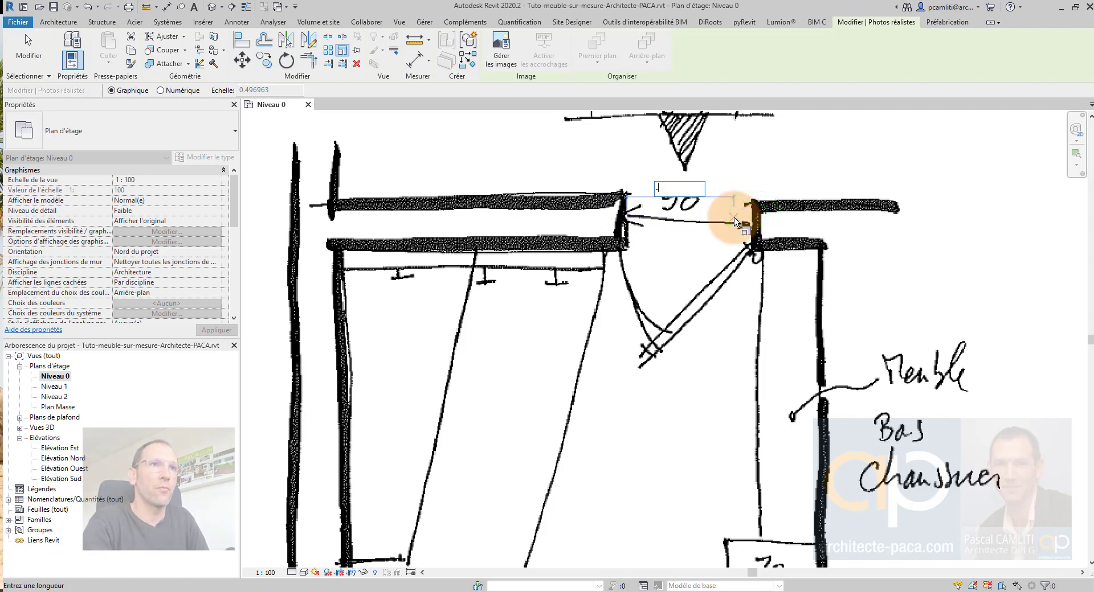
pyautogui.write('90')
pyautogui.press('Return')
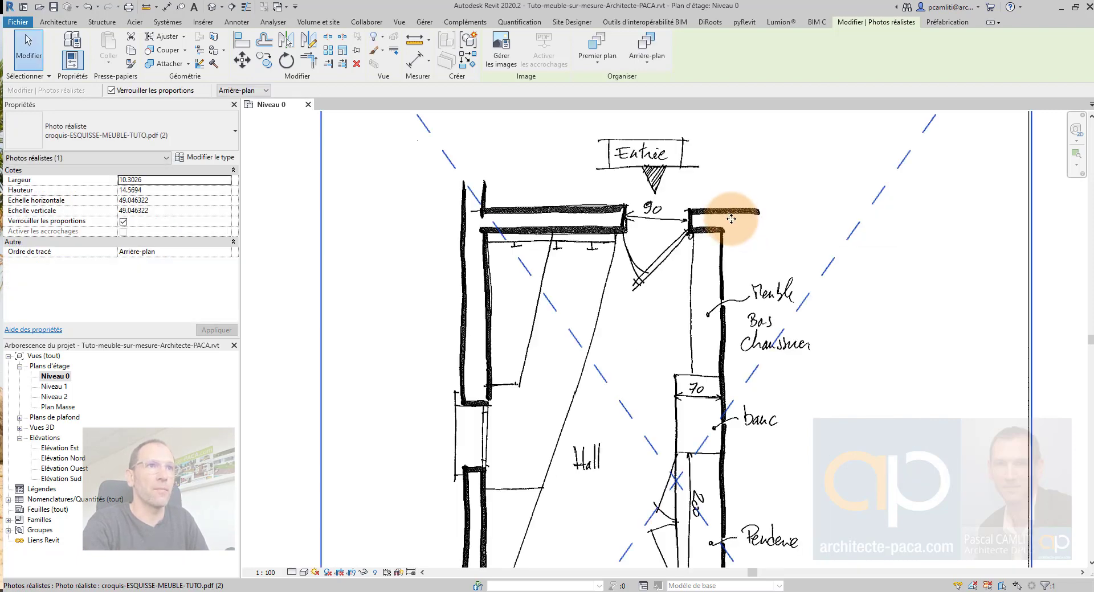
# - Move the scaled sketch image near the existing plan, pin it in place and deselect it
pyautogui.scroll(-5, 698, 259)
pyautogui.moveTo(671, 311)
pyautogui.mouseDown()
pyautogui.moveTo(647, 363)
pyautogui.moveTo(581, 374)
pyautogui.moveTo(641, 367)
pyautogui.mouseUp()
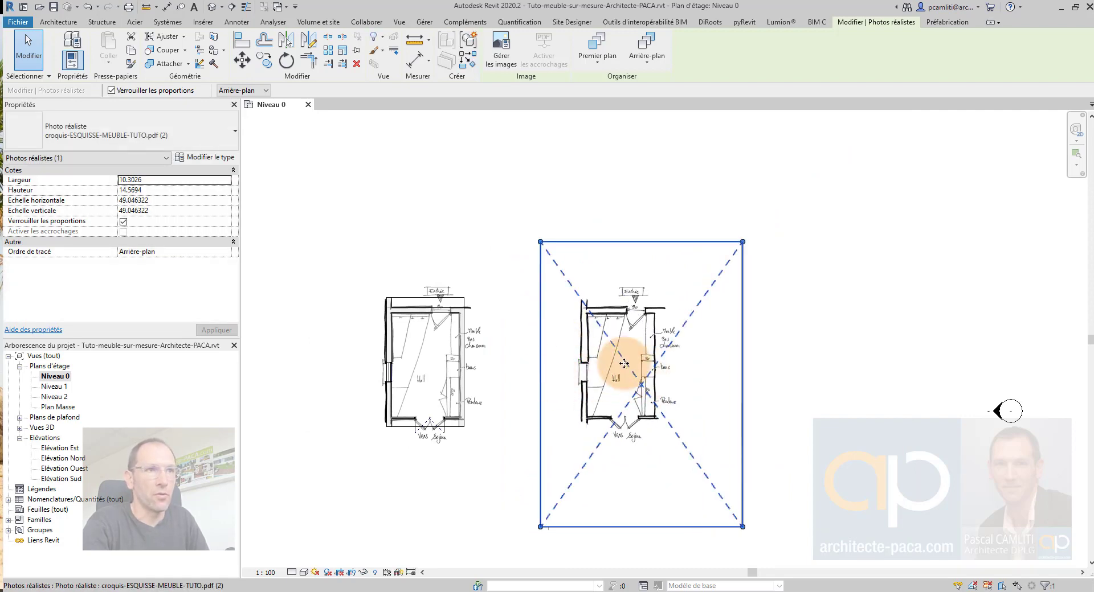
pyautogui.scroll(2, 595, 322)
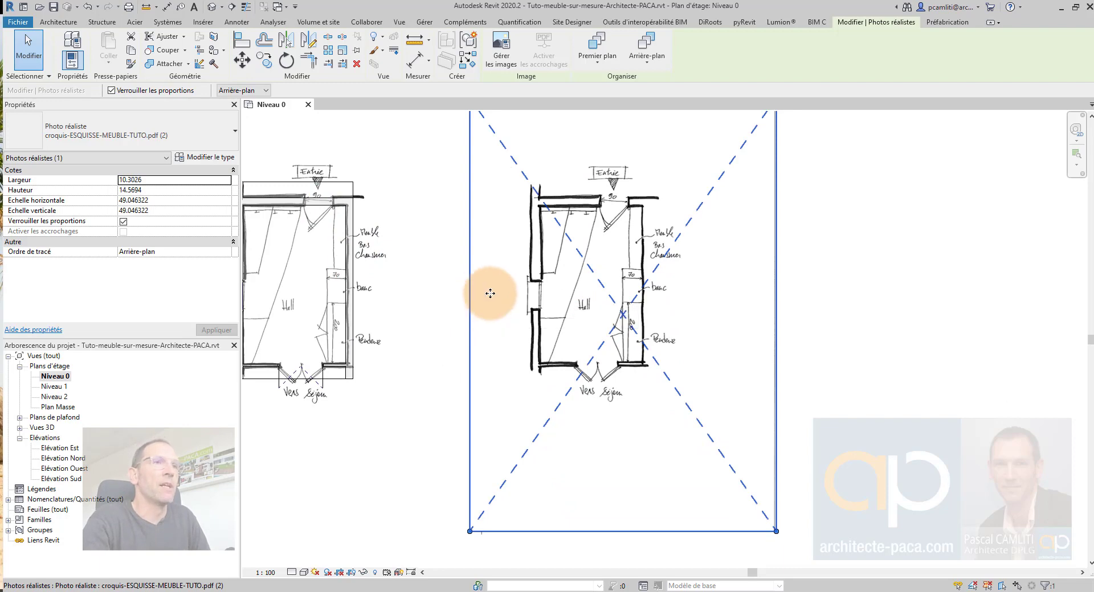
pyautogui.moveTo(596, 306); pyautogui.dragTo(588, 327)
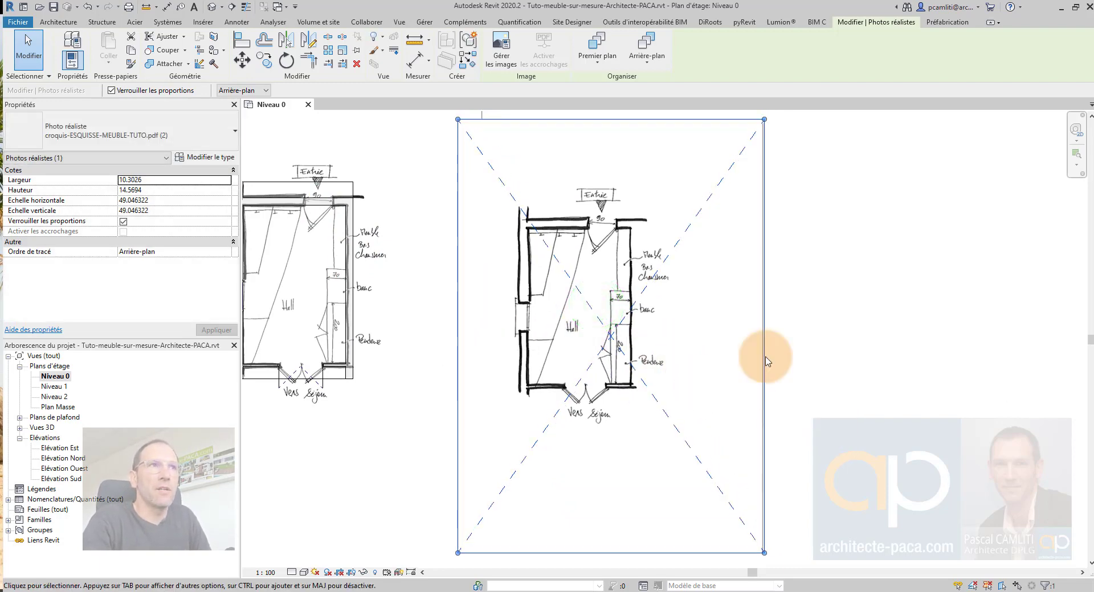
pyautogui.click(358, 51)
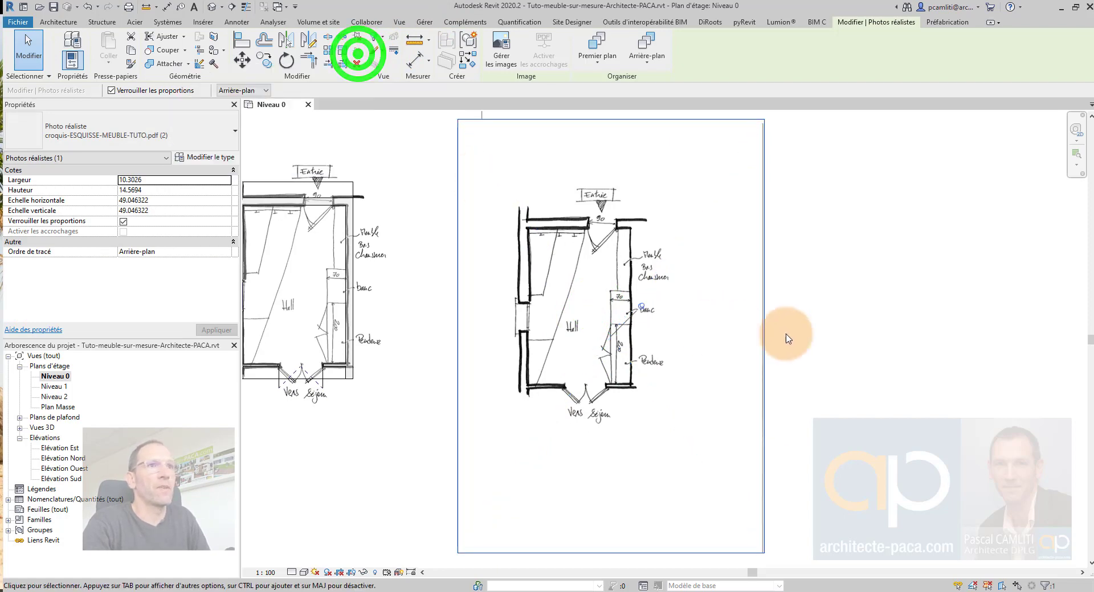
pyautogui.click(814, 344)
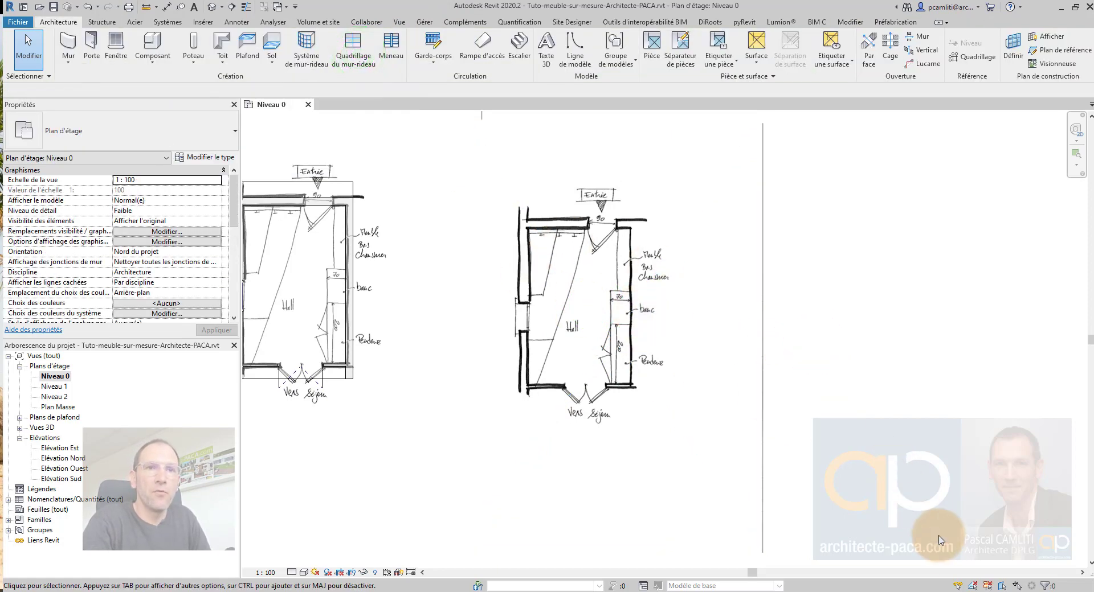
# - Disable the selection of pinned elements and try to select the pinned sketch image
pyautogui.click(988, 587)
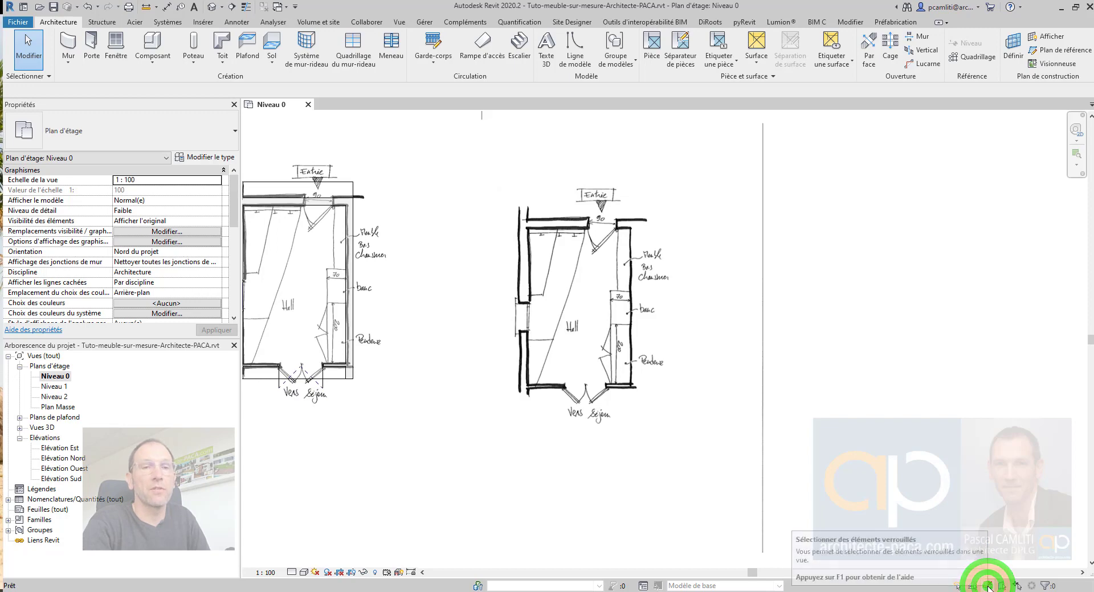
pyautogui.click(696, 410)
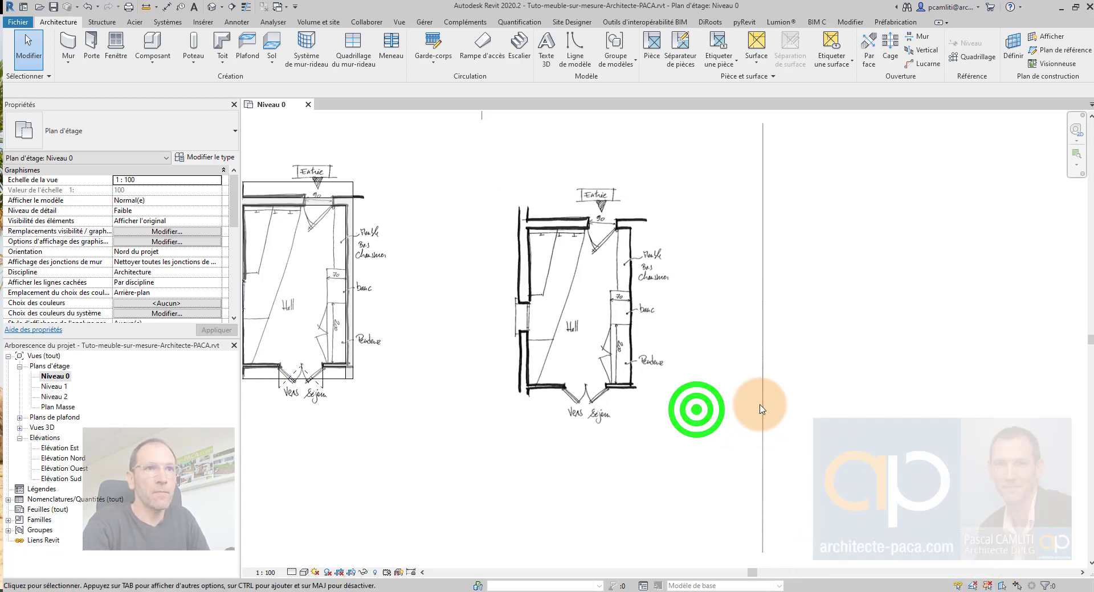
pyautogui.moveTo(769, 424); pyautogui.dragTo(880, 433, button='middle')
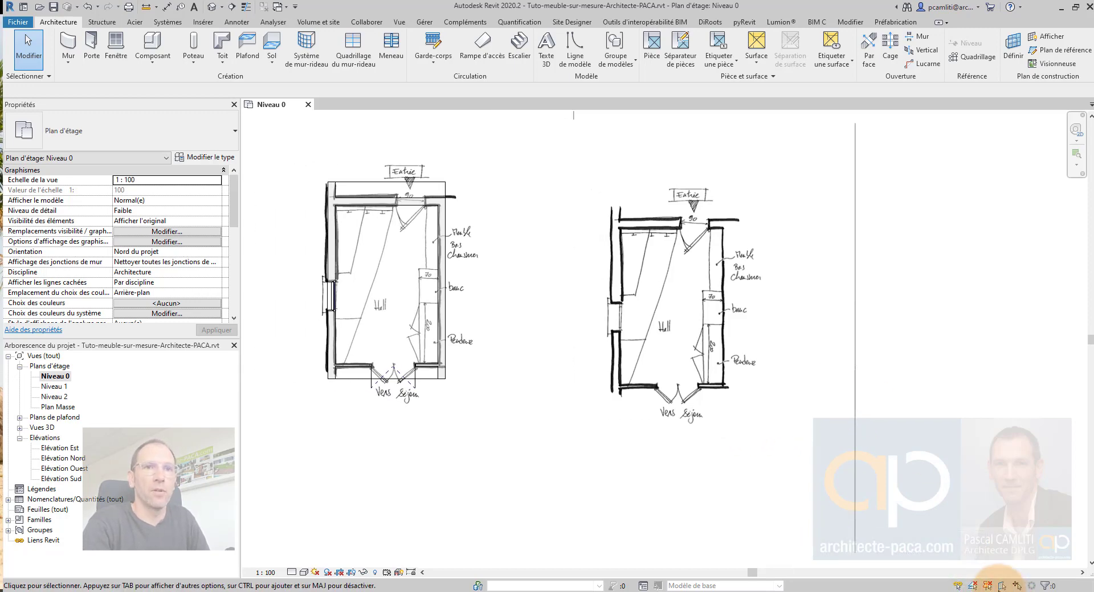
# - Re-enable the selection of pinned elements, then try to delete the pinned sketch image
pyautogui.click(990, 586)
pyautogui.click(807, 406)
pyautogui.press('Delete')
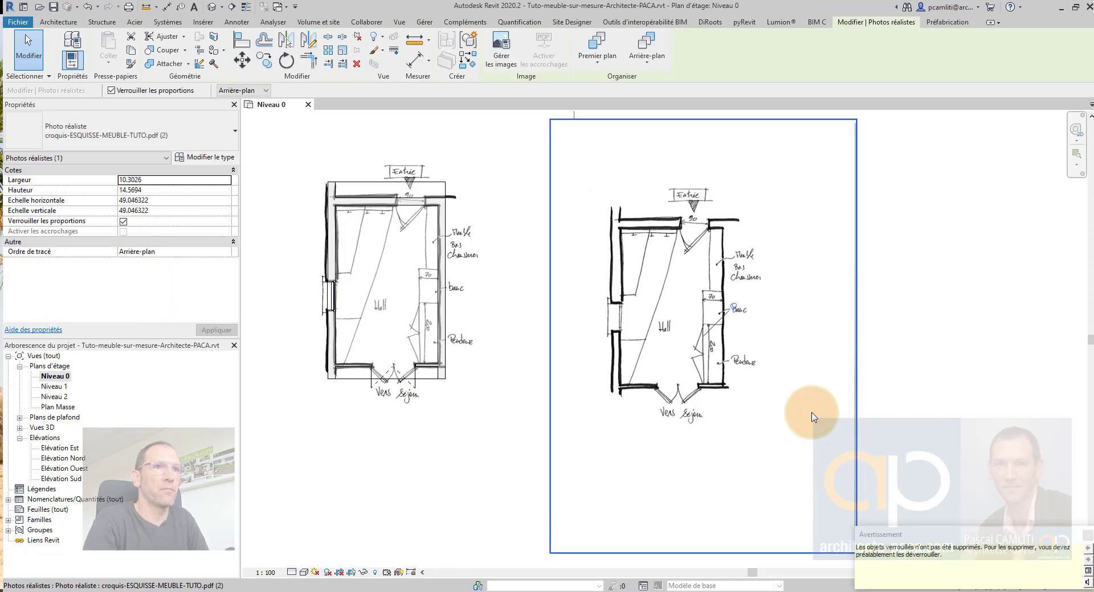
# - Unpin the newly imported sketch image and delete it from the plan
pyautogui.click(776, 333)
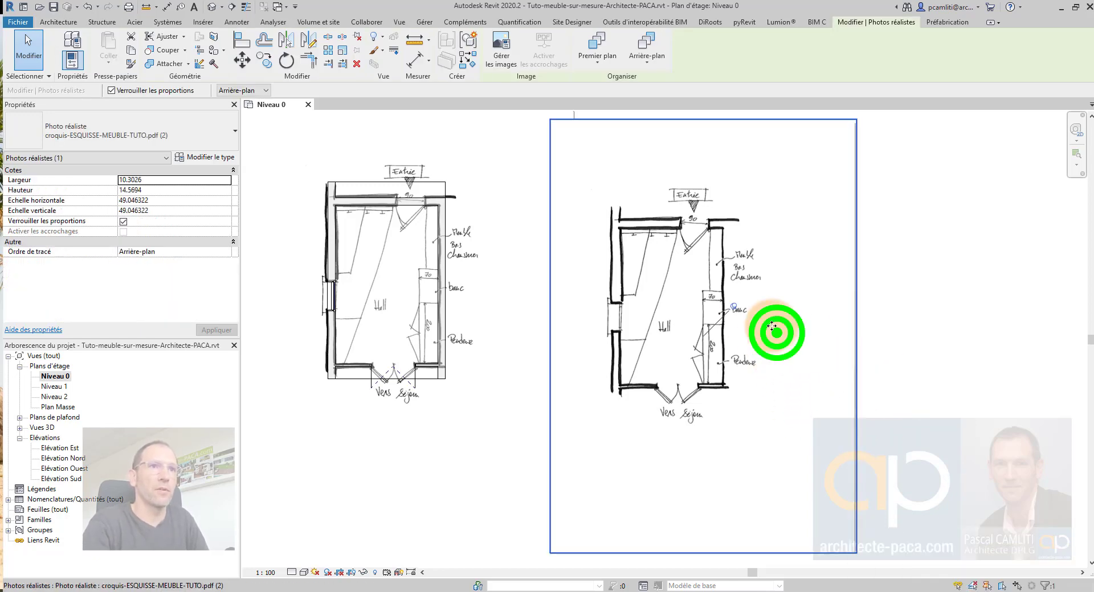
pyautogui.click(735, 307)
pyautogui.press('Delete')
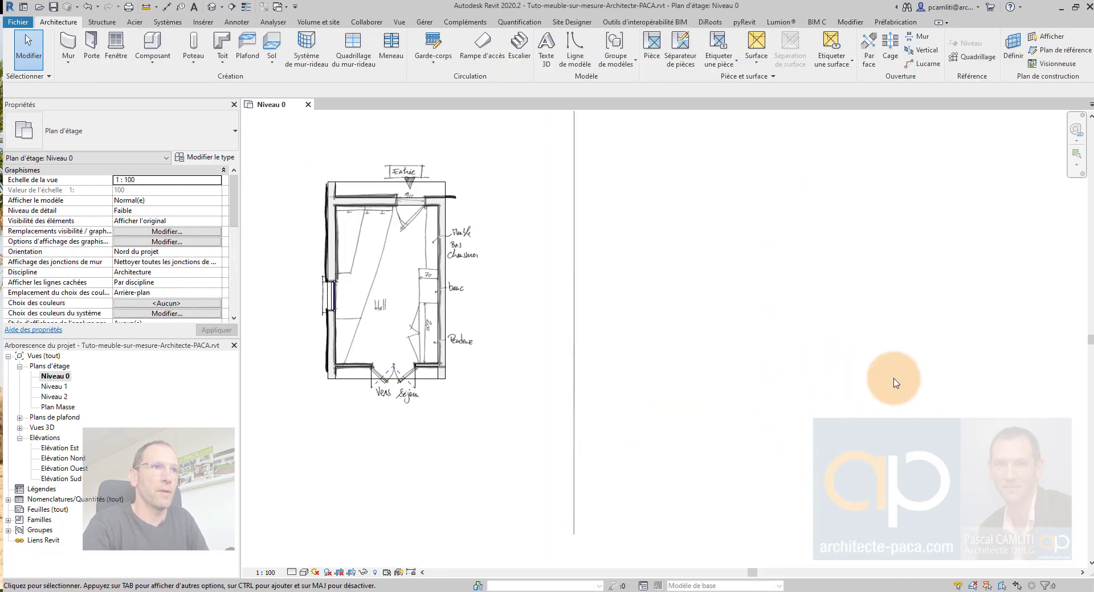
pyautogui.moveTo(577, 330); pyautogui.dragTo(780, 330, button='middle')
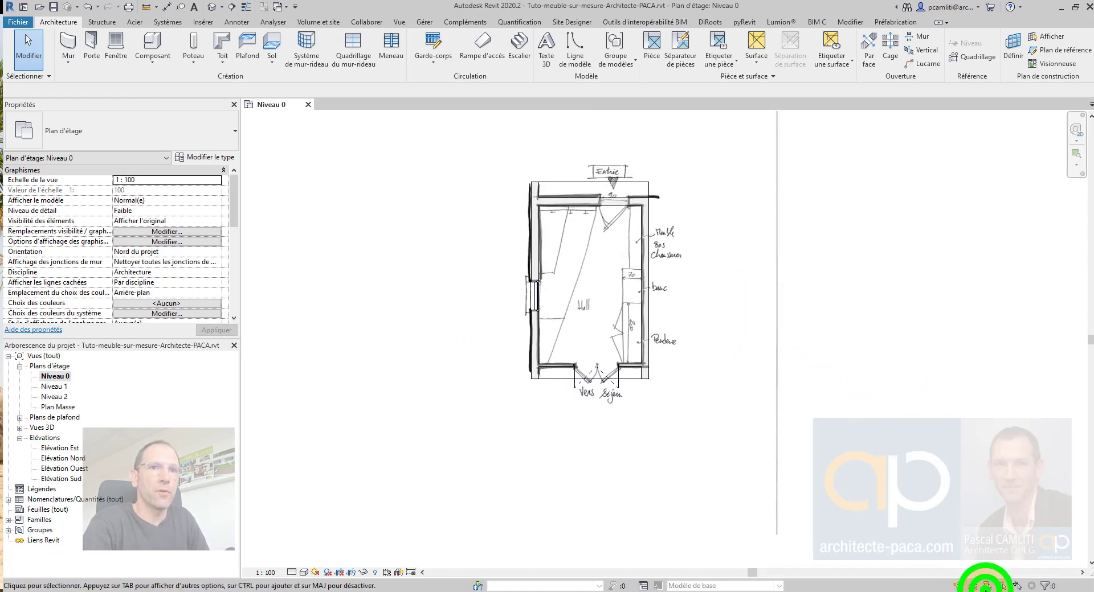
pyautogui.scroll(3, 592, 205)
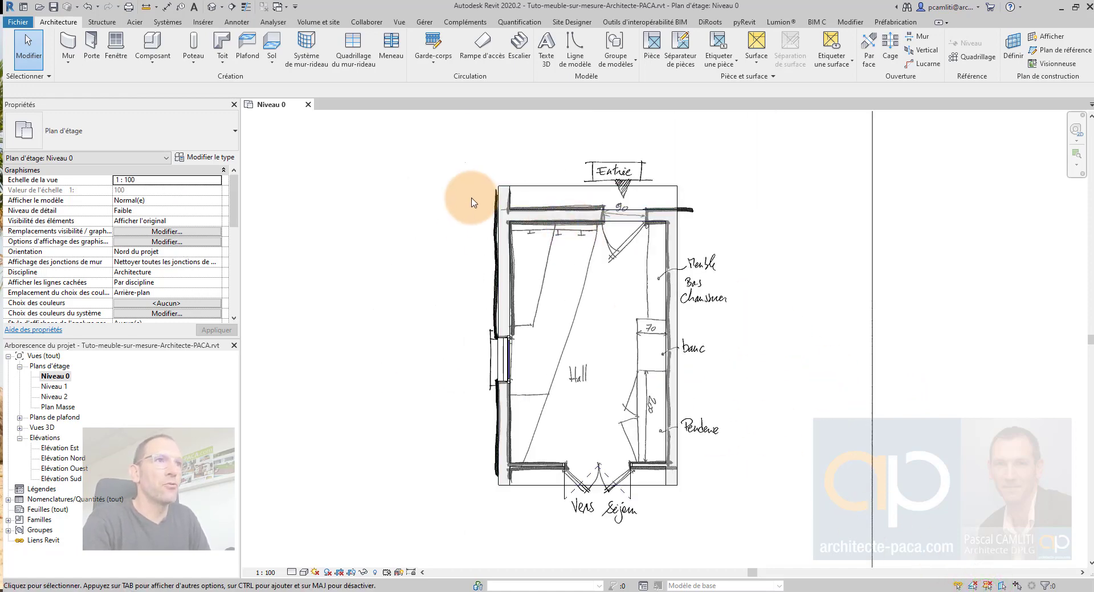
pyautogui.click(568, 195)
pyautogui.press('Escape')
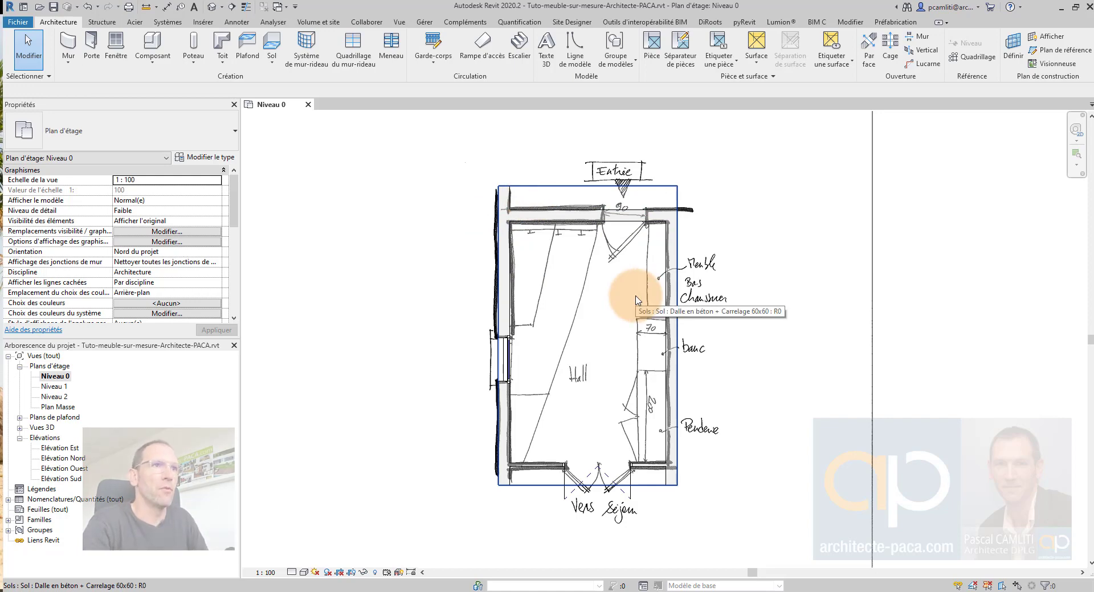
pyautogui.scroll(2, 433, 271)
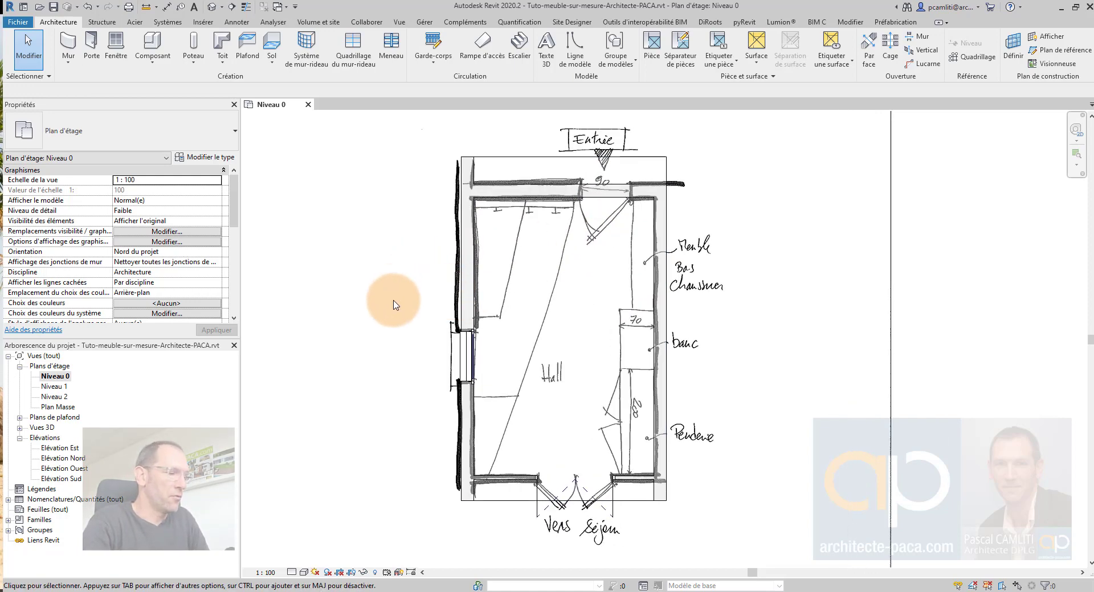
# - Examine the transparency overrides of the Murs and Sols categories in the Niveau 0 visibility/graphics settings
pyautogui.press('g')
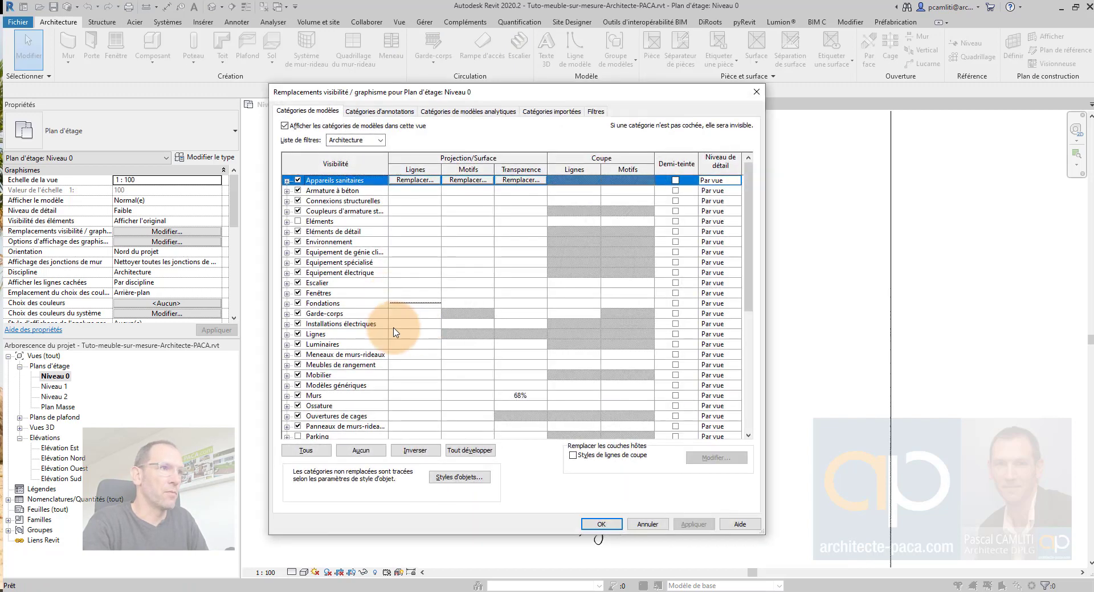
pyautogui.scroll(-3, 396, 333)
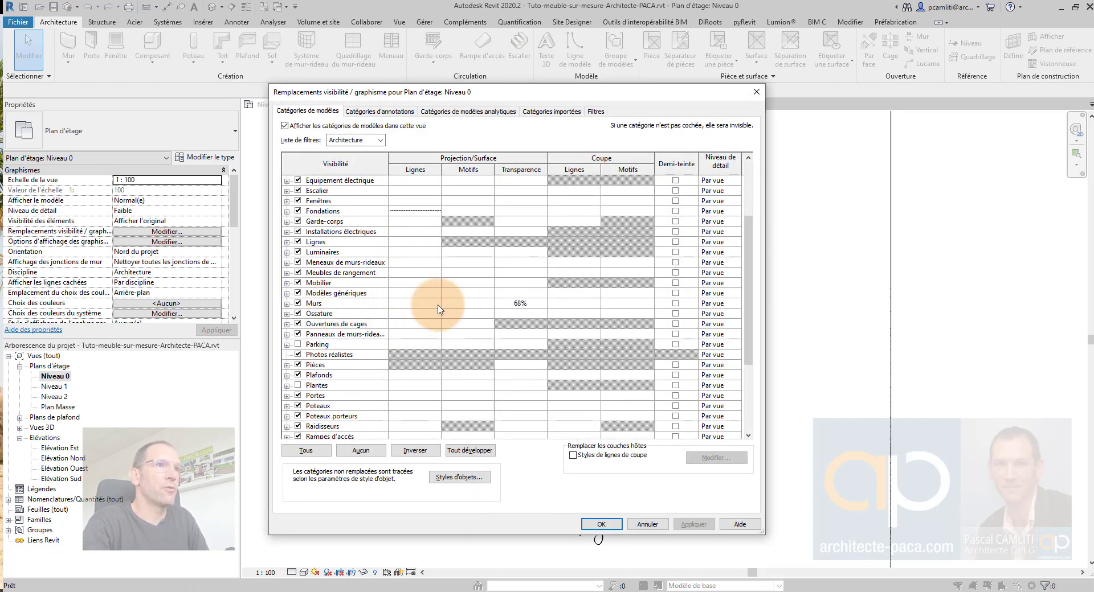
pyautogui.click(521, 303)
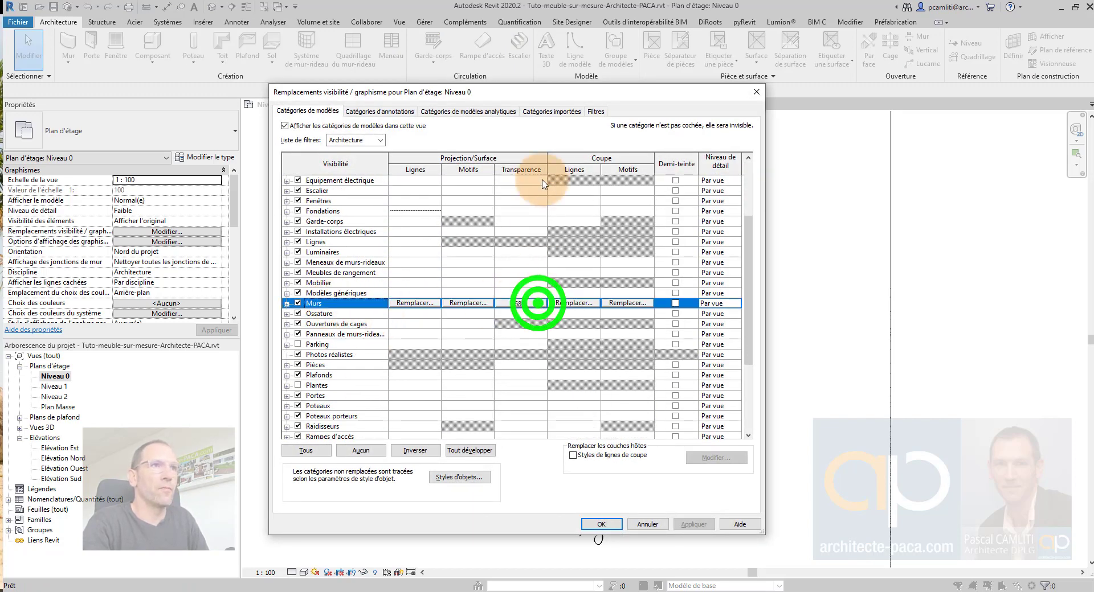
pyautogui.click(535, 305)
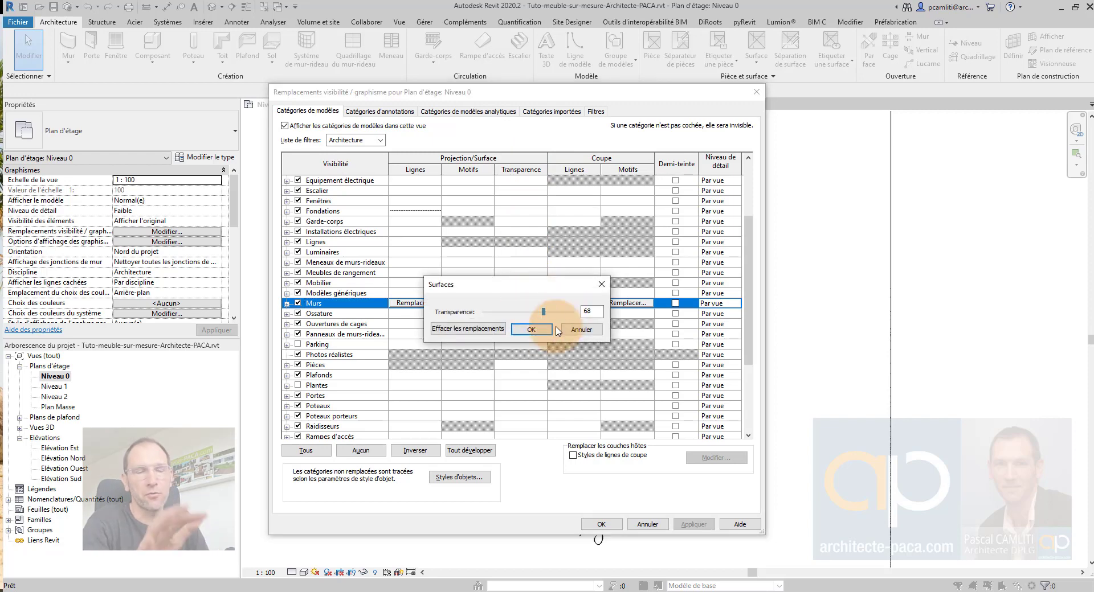
pyautogui.click(572, 333)
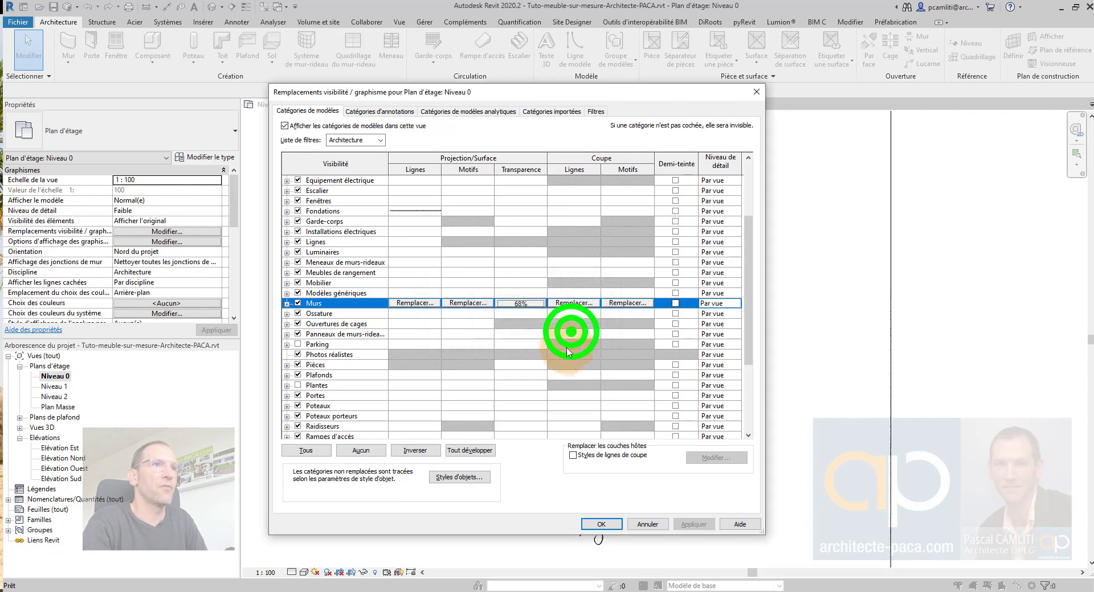
pyautogui.scroll(-3, 572, 331)
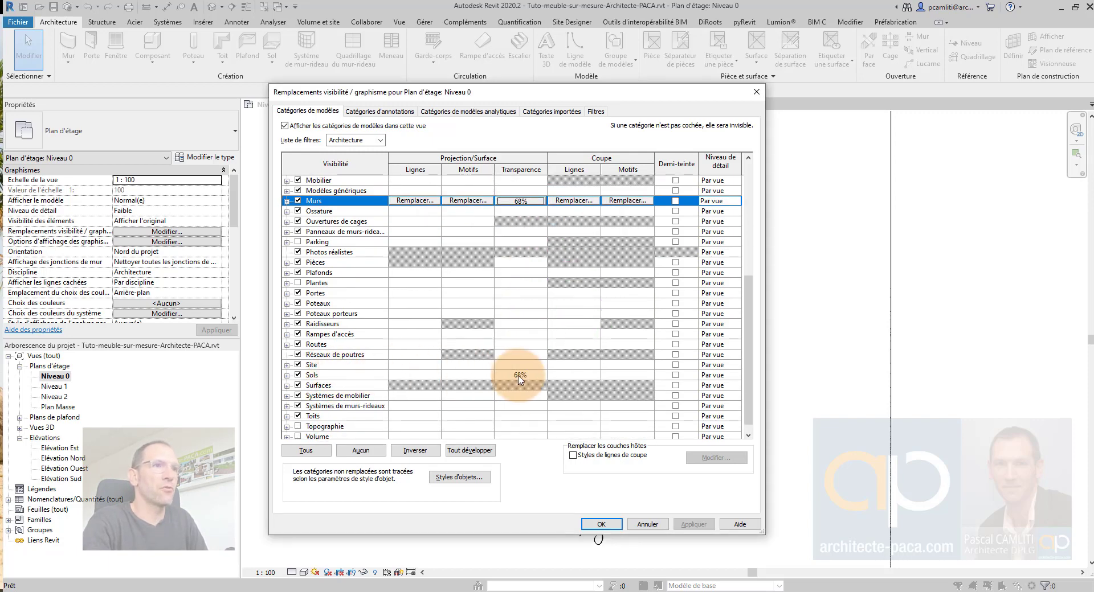
pyautogui.click(601, 525)
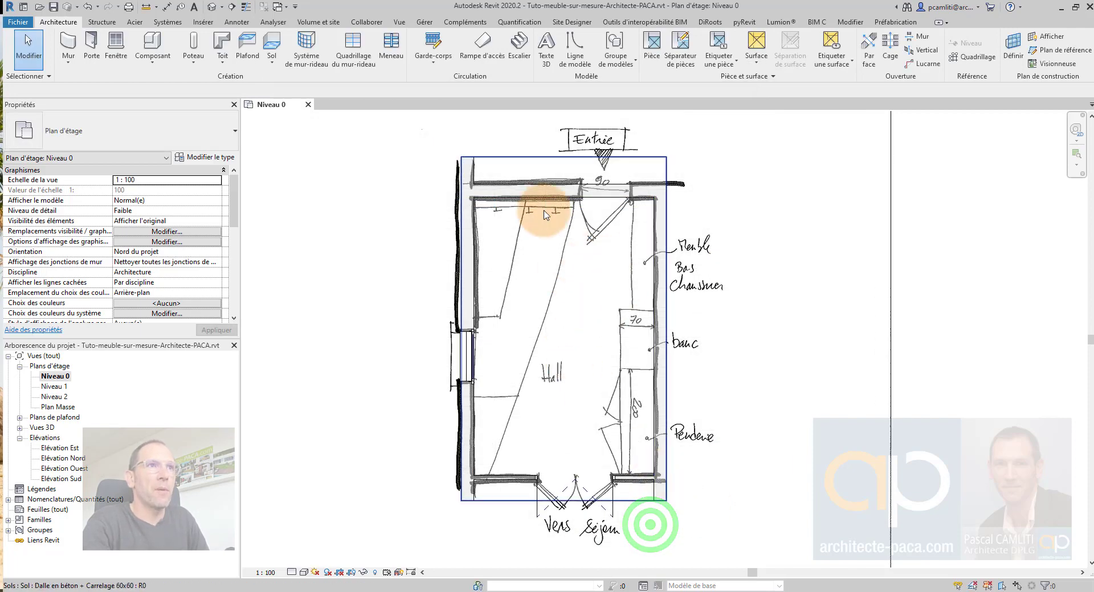
pyautogui.scroll(2, 601, 191)
pyautogui.scroll(-2, 646, 191)
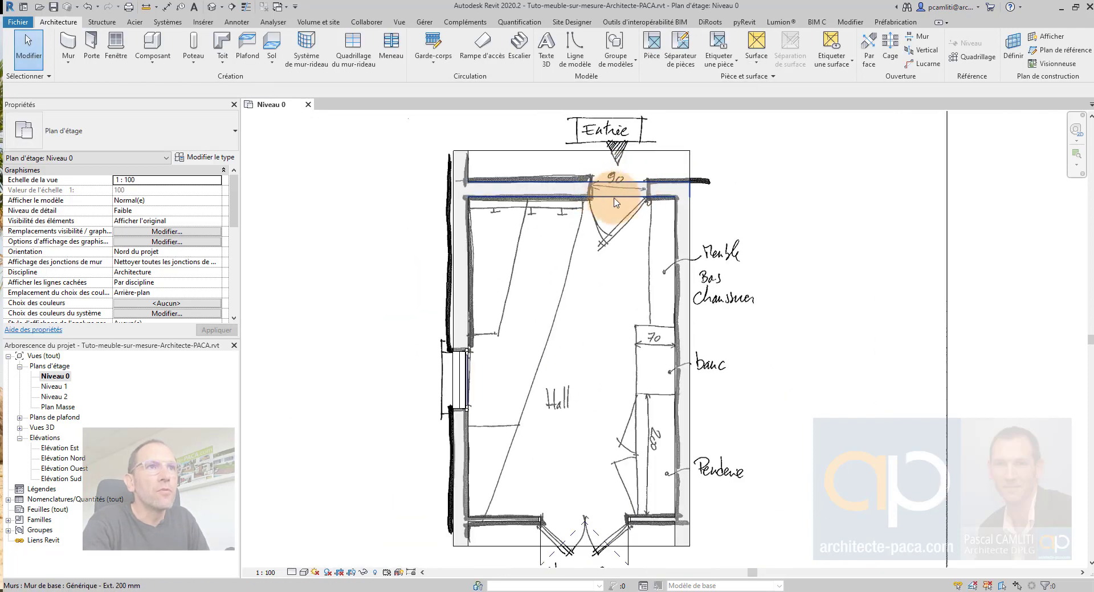
pyautogui.scroll(-3, 696, 402)
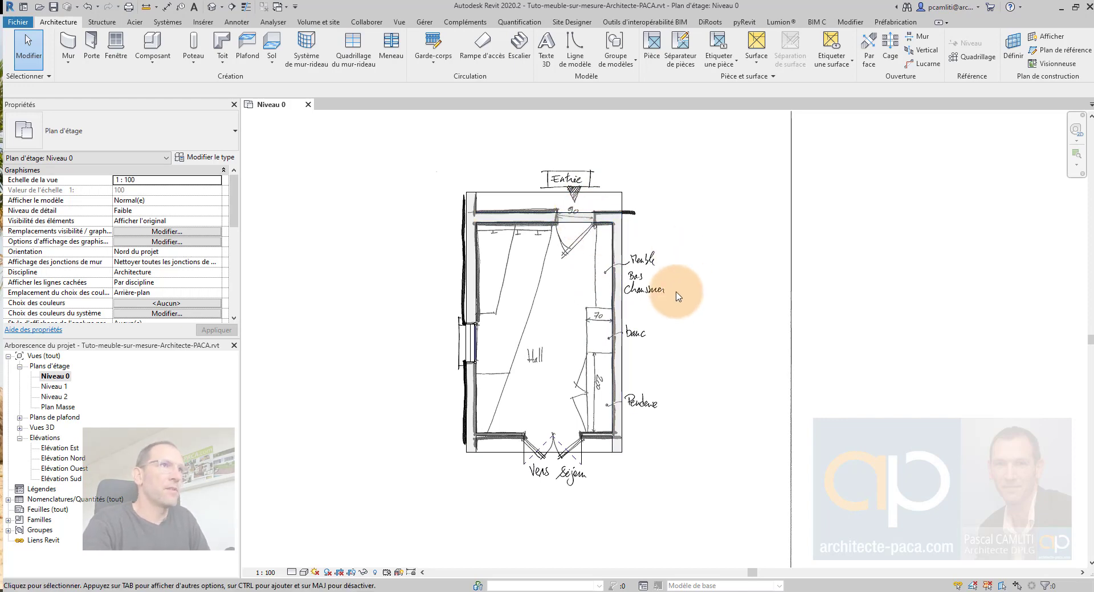
# - Inspect the hall floor in the 3D view, then return to the Niveau 0 plan
pyautogui.press('d')
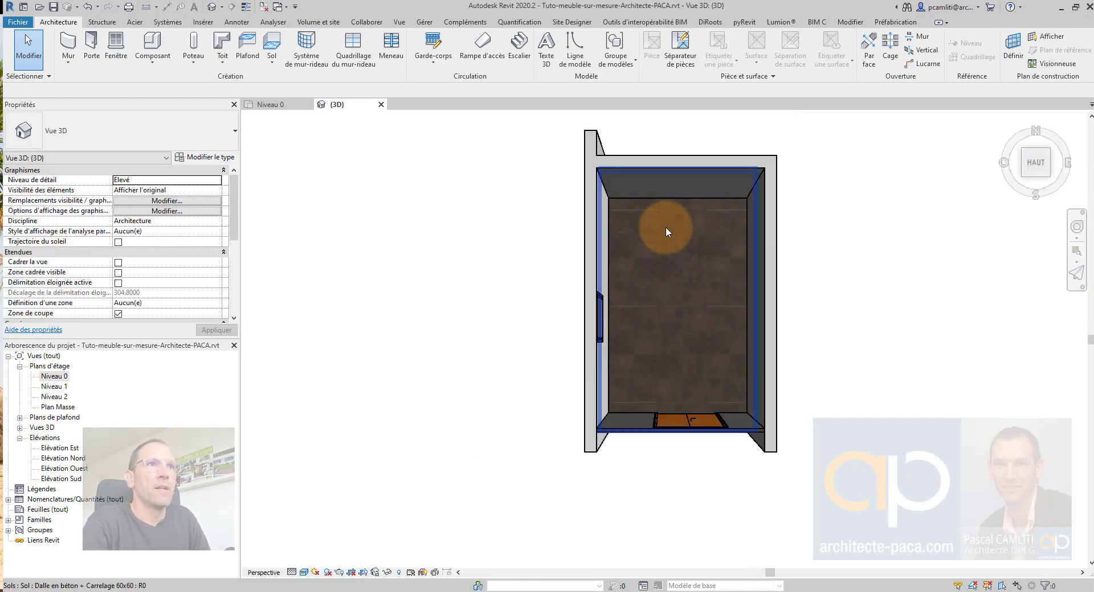
pyautogui.click(680, 287)
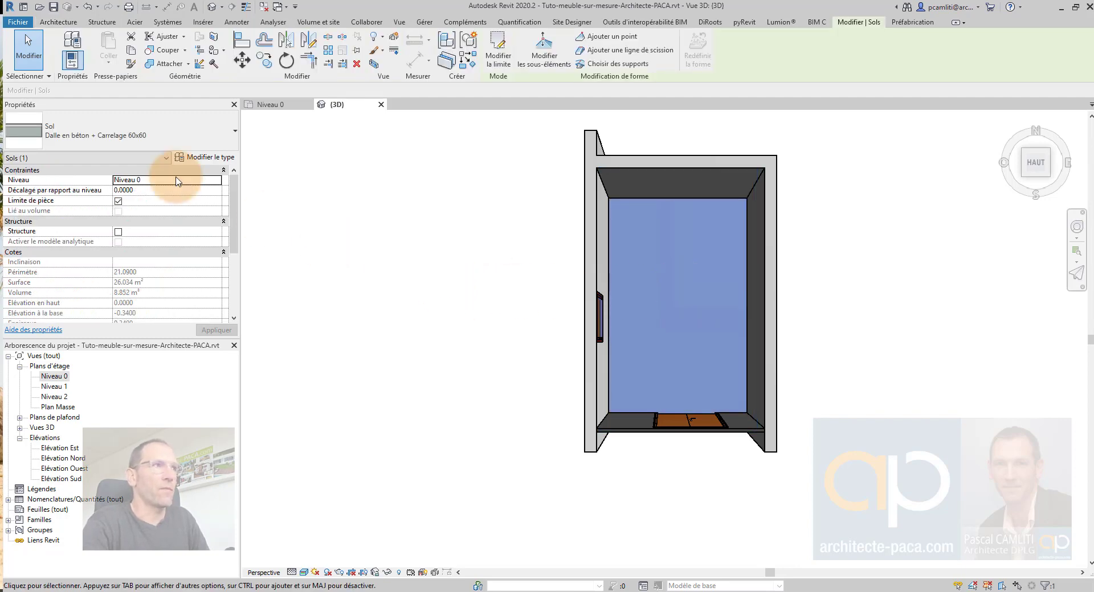
pyautogui.click(283, 105)
pyautogui.click(665, 181)
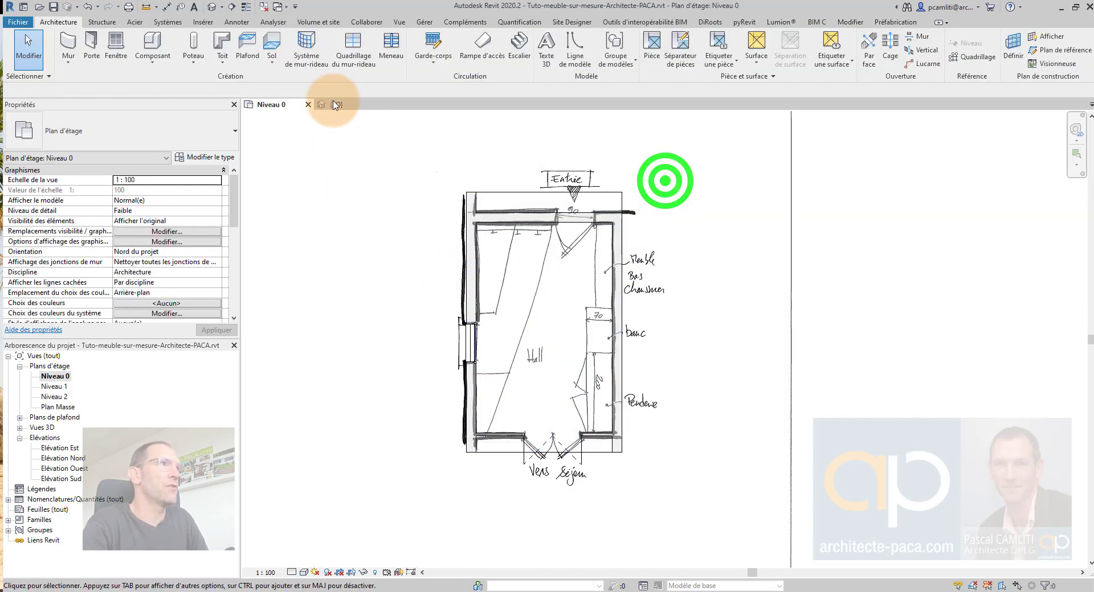
# - Load the door family Porte d'entrée.rfa from the Entrée (avec angle d'ouverture) folder
pyautogui.click(91, 41)
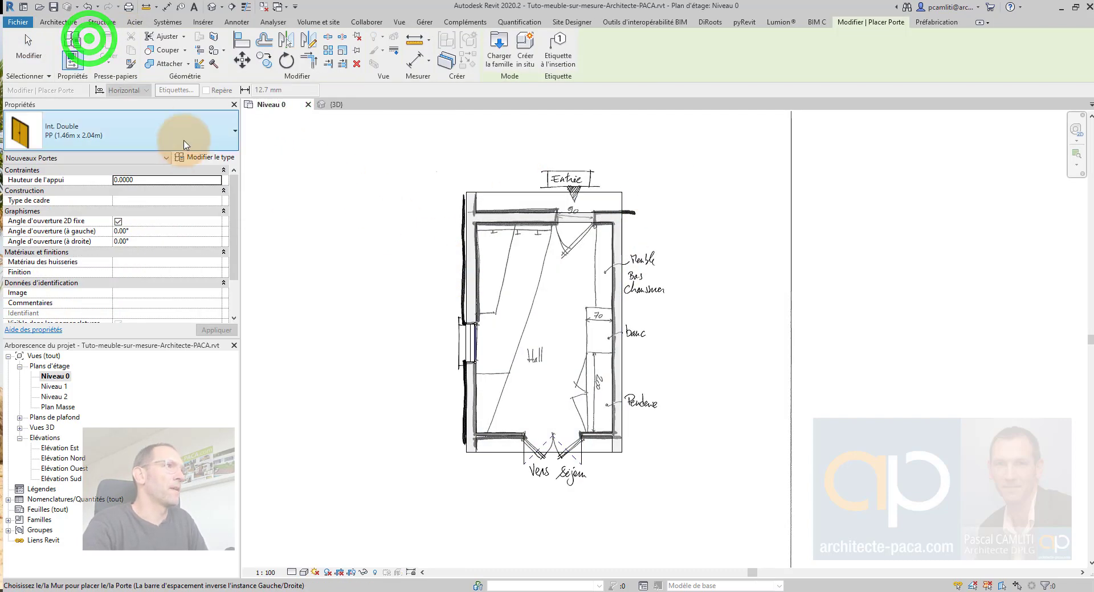
pyautogui.click(139, 137)
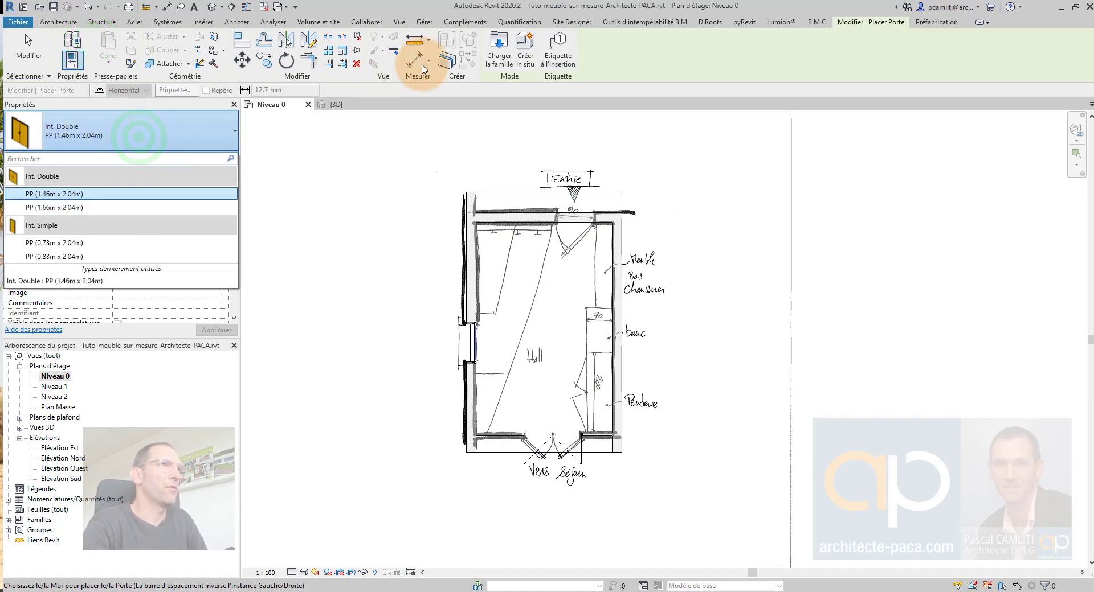
pyautogui.click(499, 48)
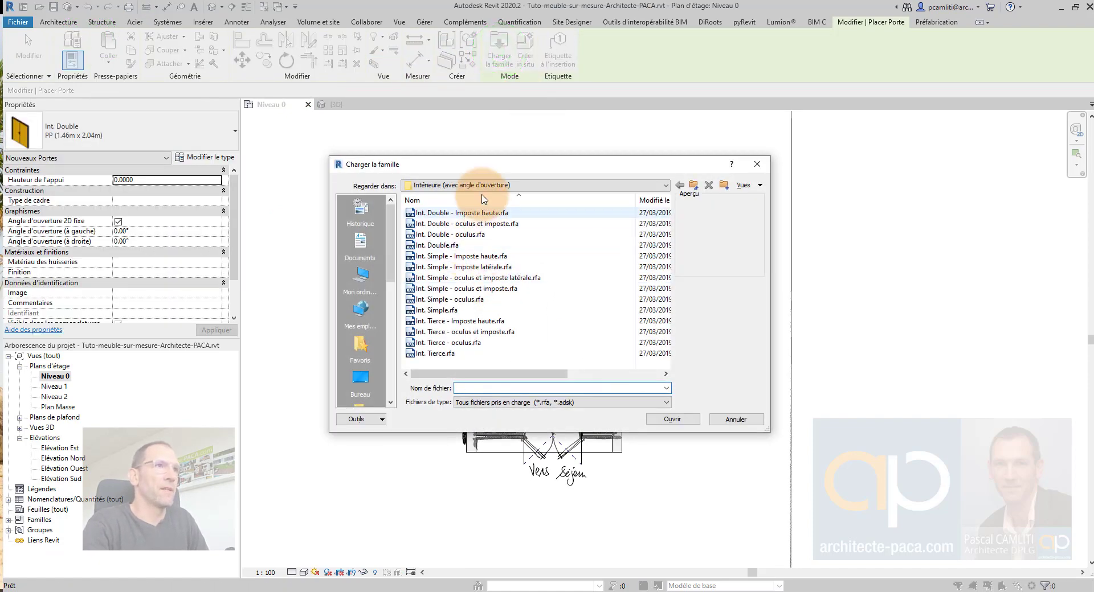
pyautogui.click(693, 184)
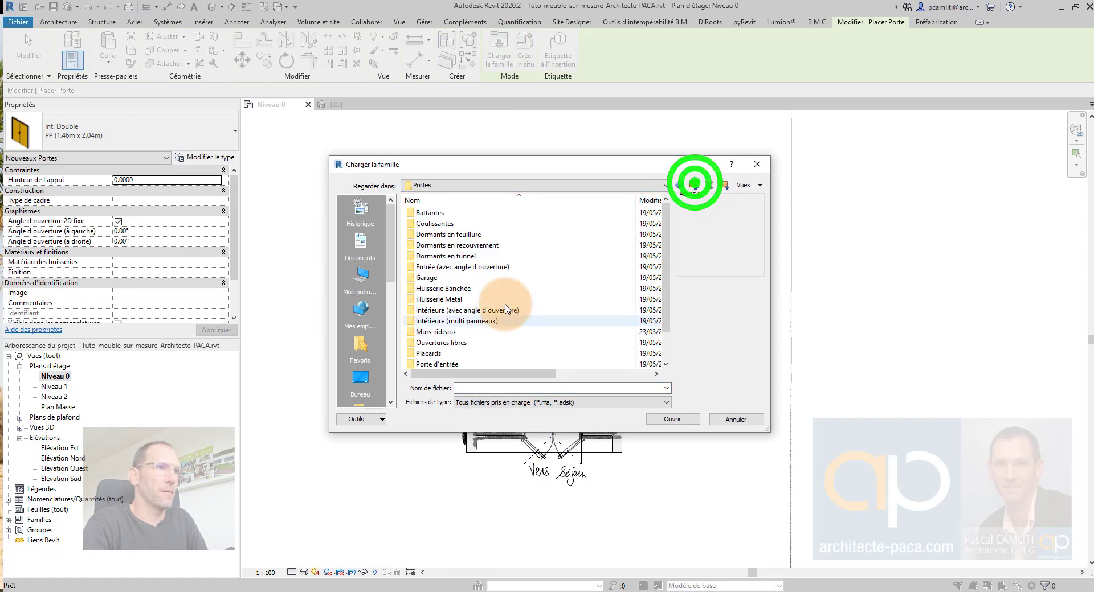
pyautogui.scroll(-1, 480, 333)
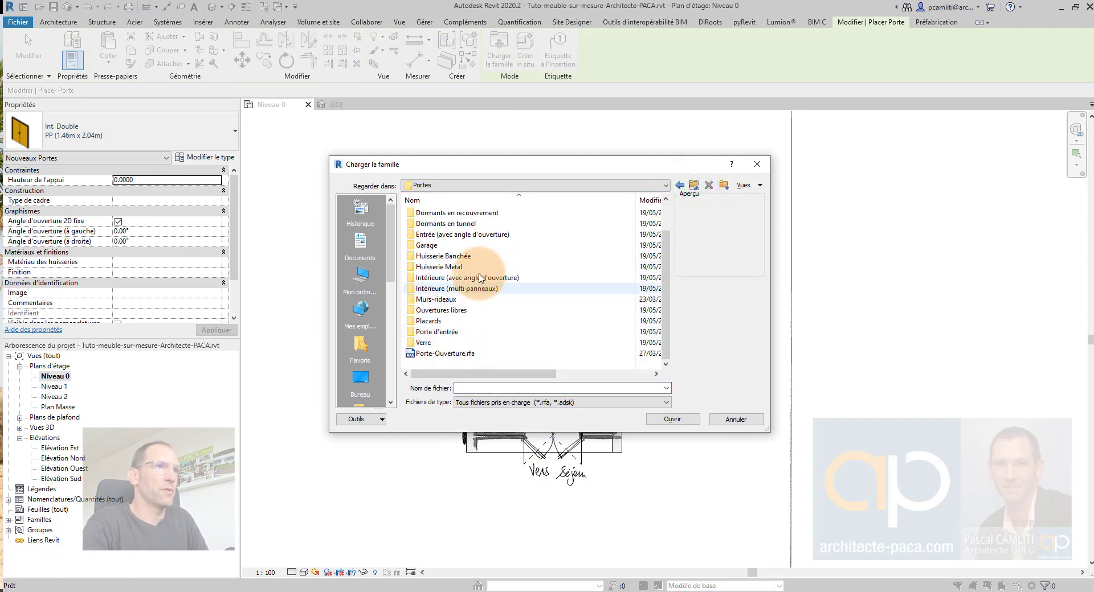
pyautogui.doubleClick(487, 234)
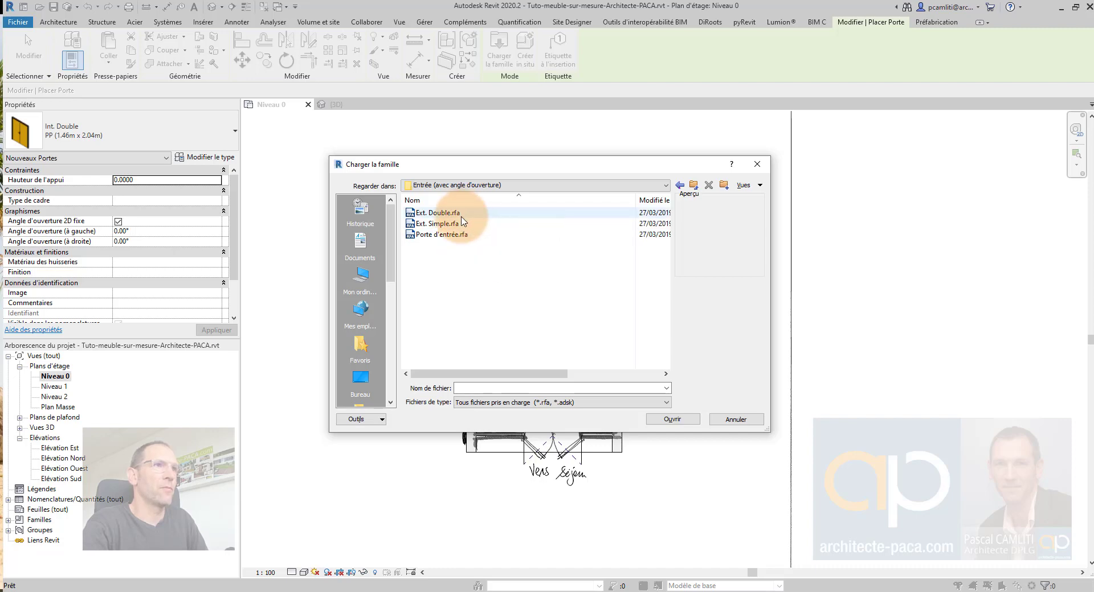
pyautogui.click(452, 233)
pyautogui.click(671, 419)
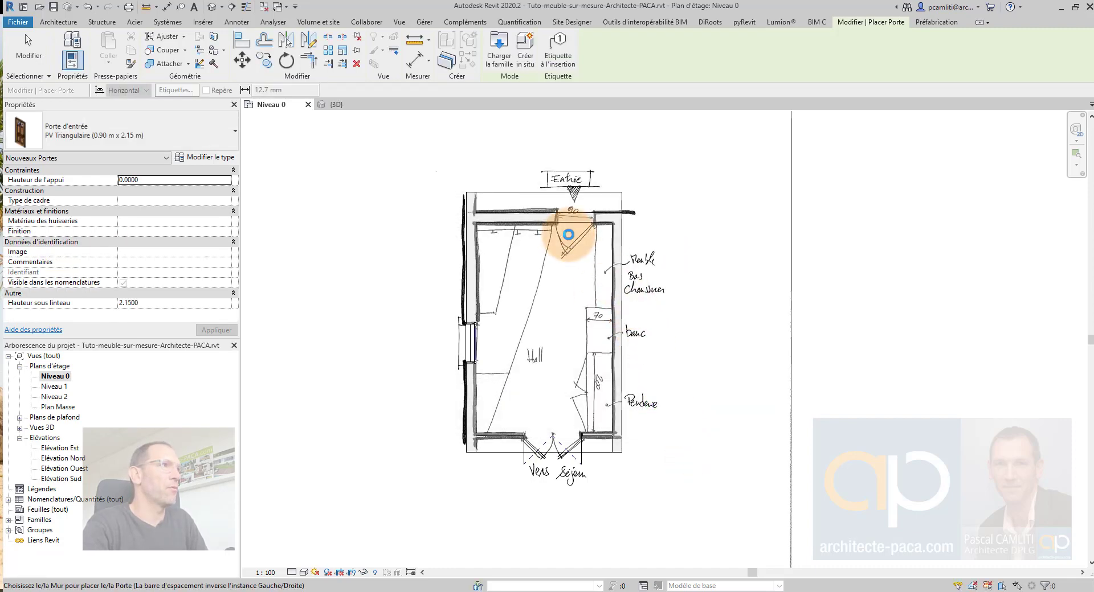
# - Place a PP Lisse (0.90 m x 2.15 m) entrance door in the upper wall over the sketched 90 opening
pyautogui.click(181, 148)
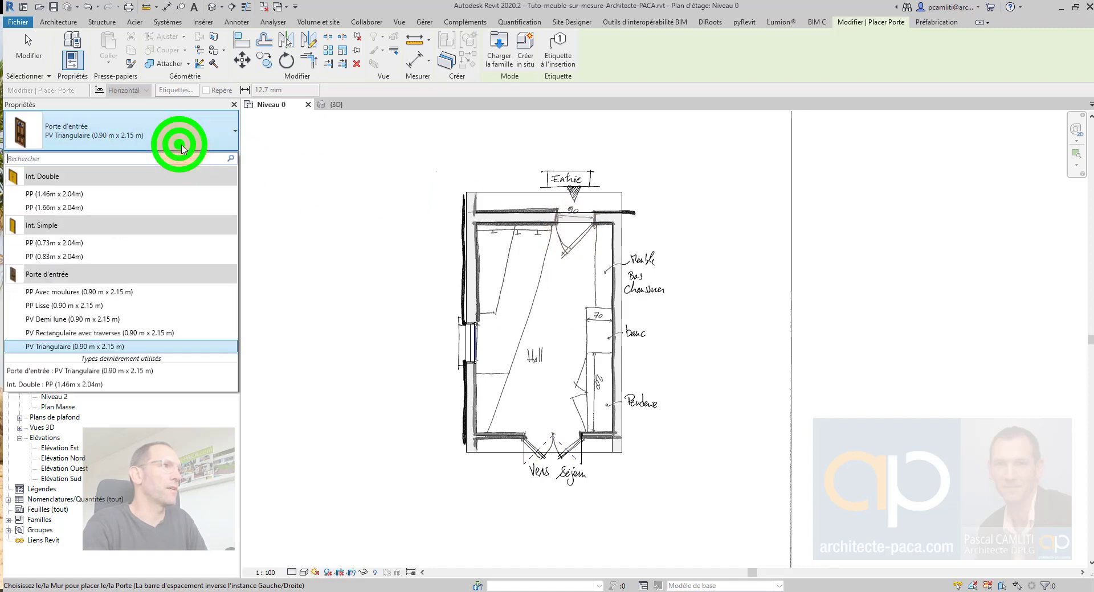
pyautogui.click(144, 305)
pyautogui.scroll(3, 569, 211)
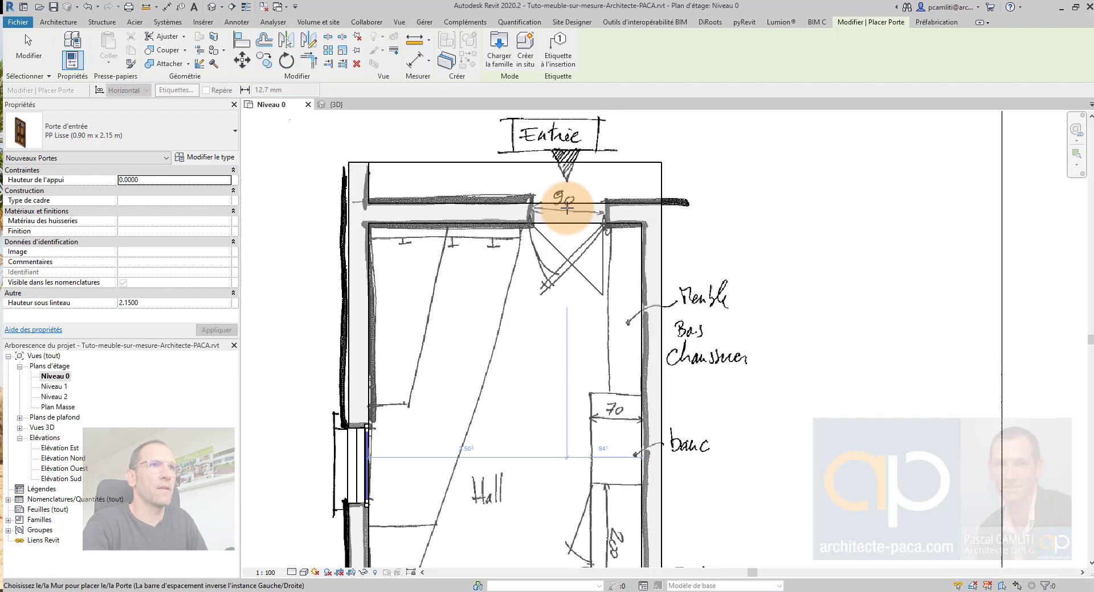
pyautogui.click(567, 207)
pyautogui.press('Escape')
pyautogui.press('Escape')
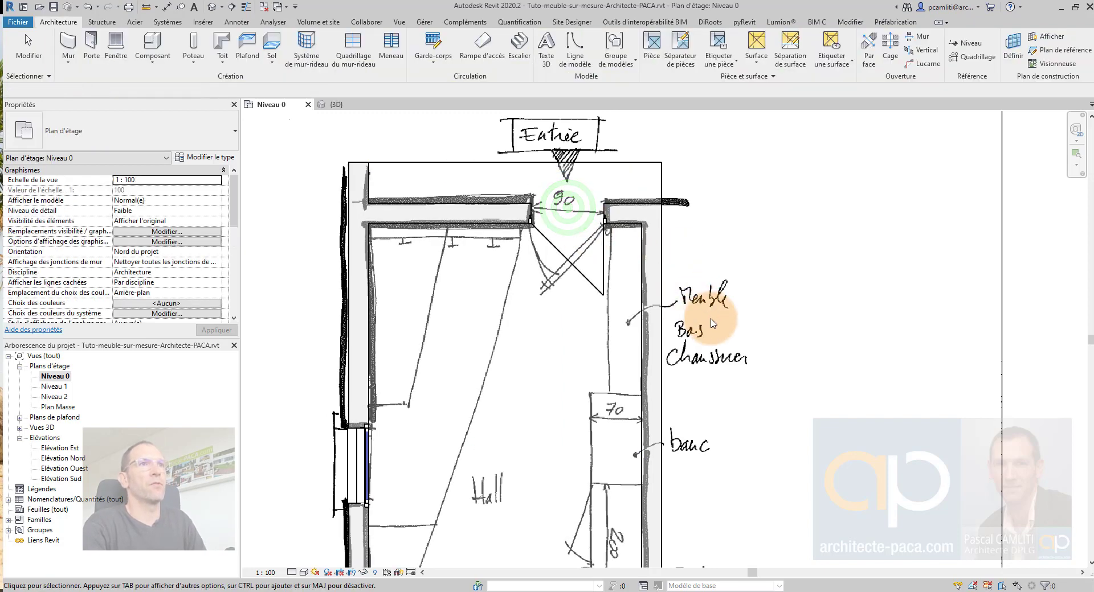
# - Create an in-place component in the Mobilier category, named Meuble bas chaussure
pyautogui.scroll(-2, 581, 245)
pyautogui.moveTo(703, 402); pyautogui.dragTo(680, 359, button='middle')
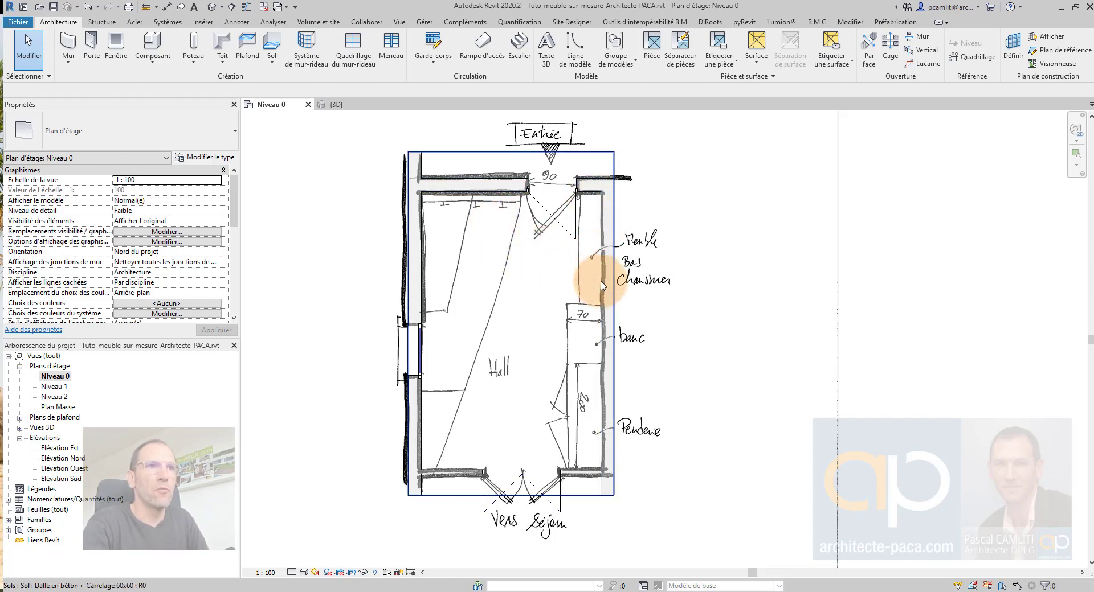
pyautogui.click(686, 220)
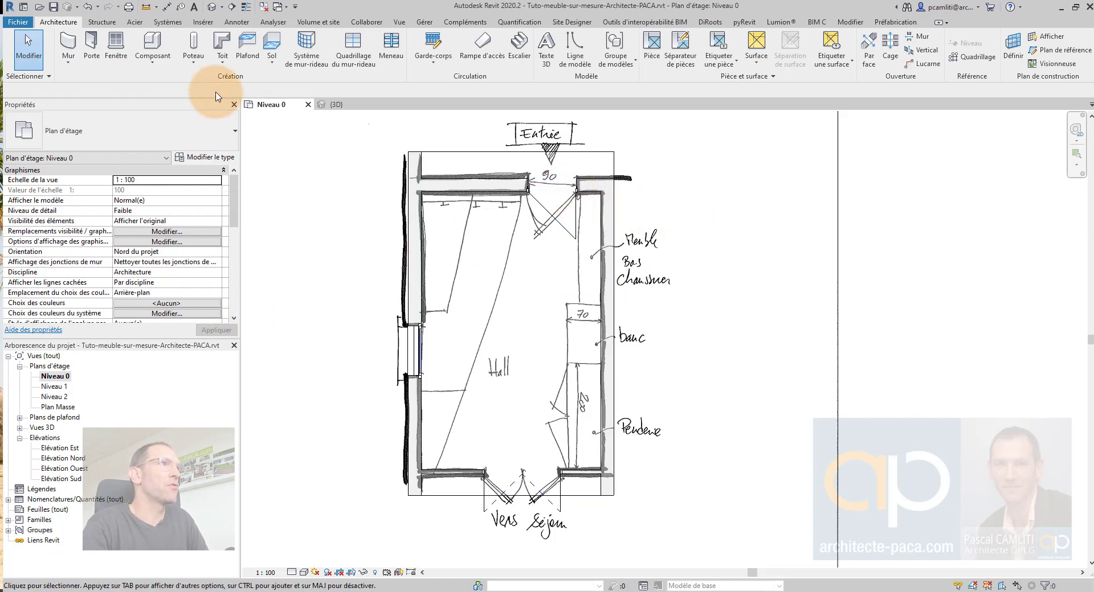
pyautogui.click(155, 60)
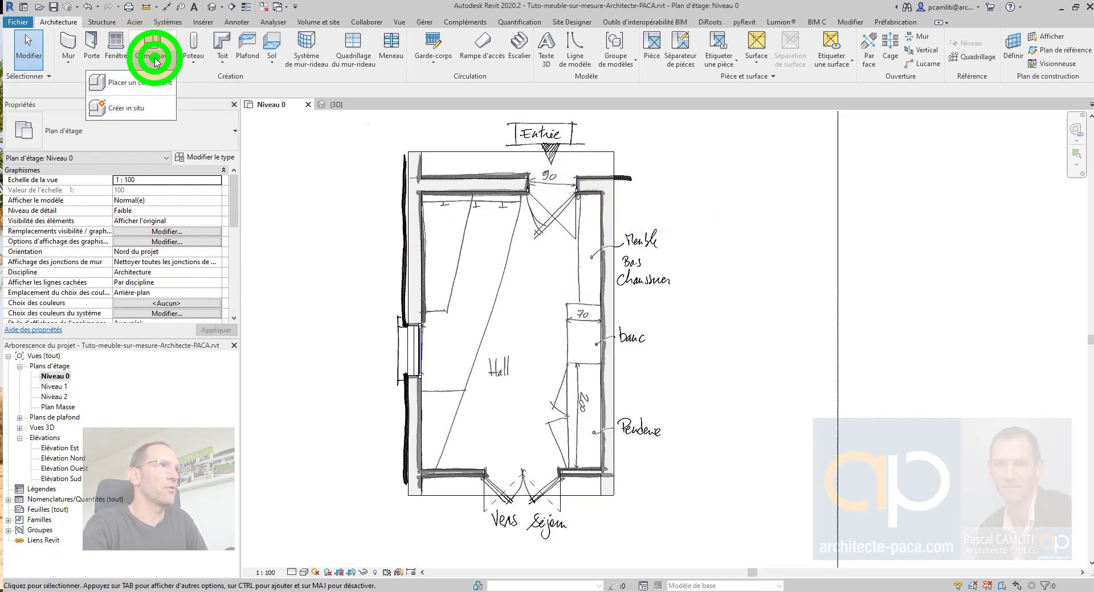
pyautogui.click(138, 109)
pyautogui.scroll(-2, 509, 281)
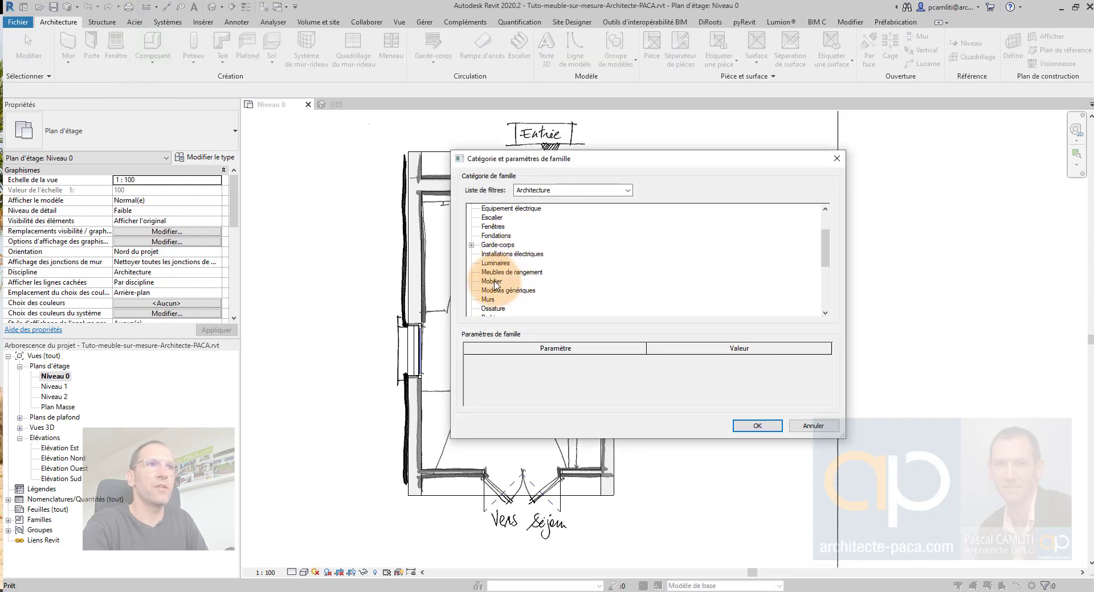
pyautogui.click(761, 425)
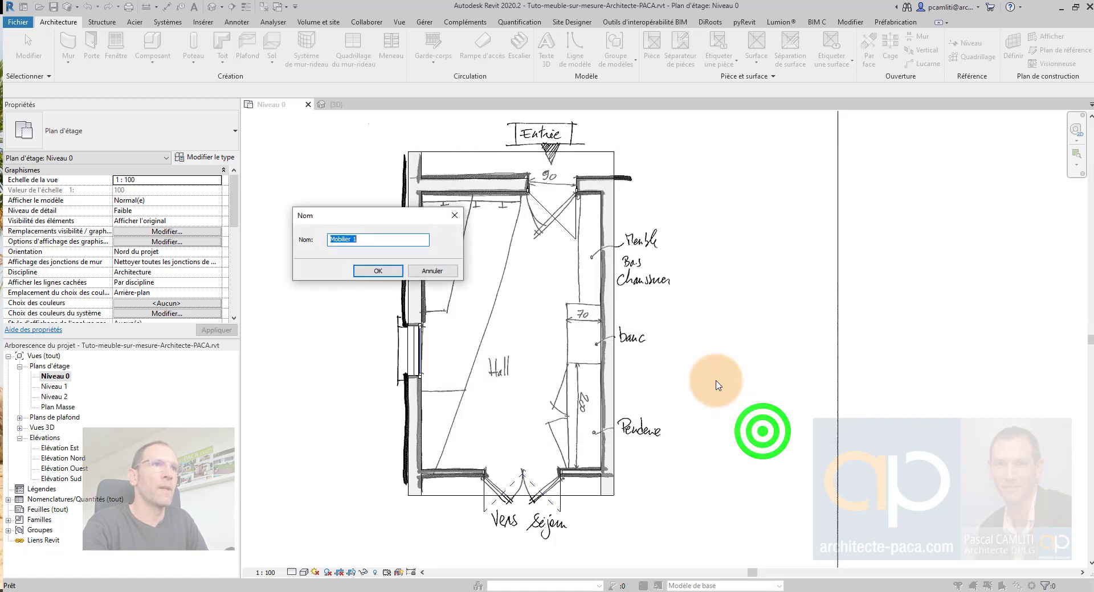
pyautogui.click(354, 241)
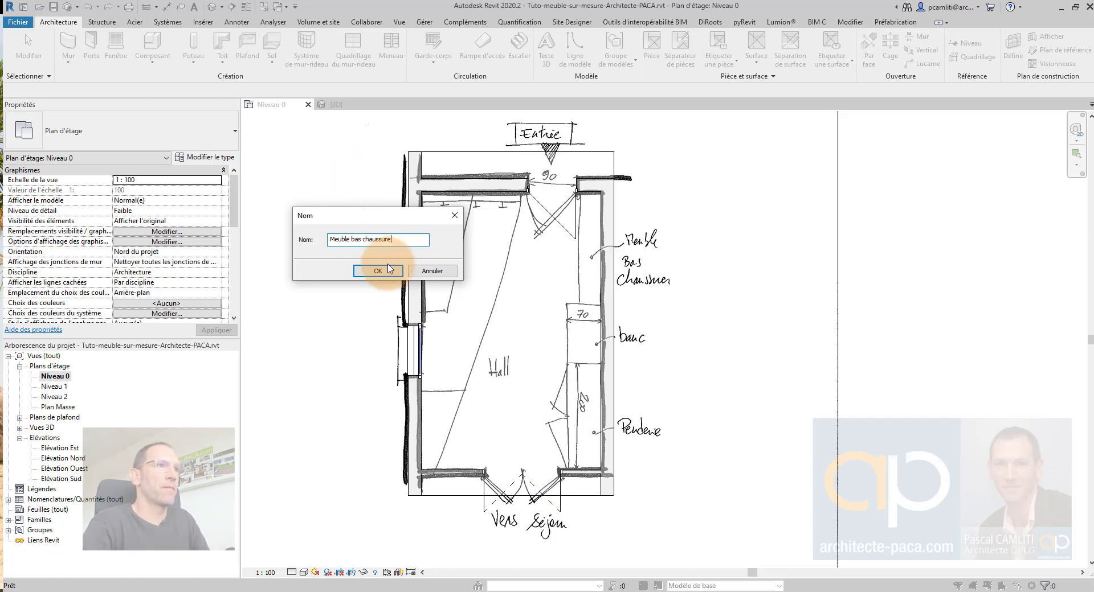
pyautogui.click(382, 271)
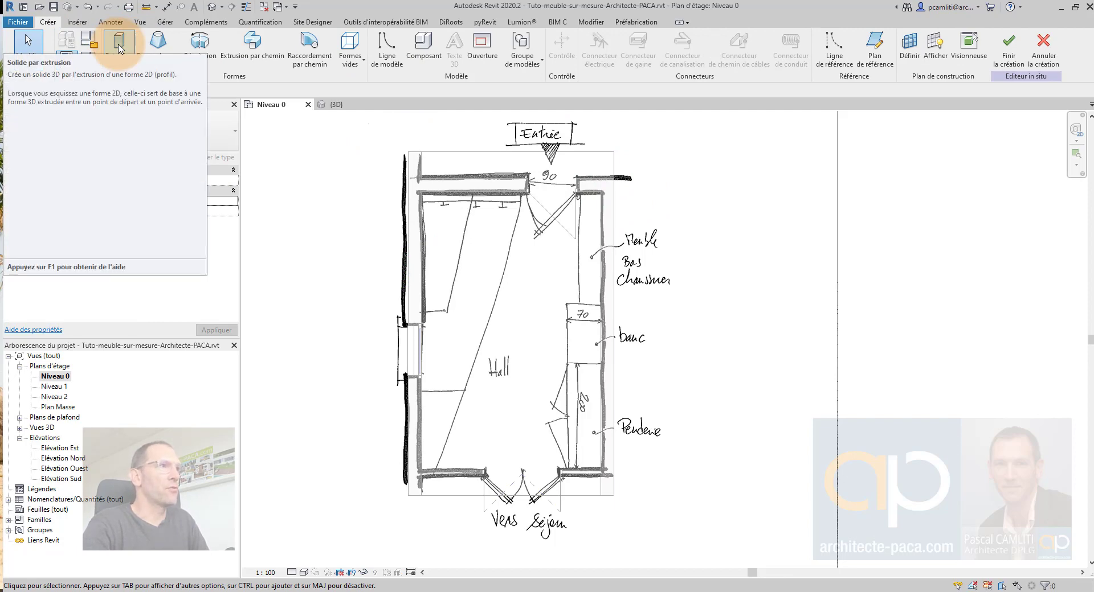
# - Start a solid extrusion, display thin lines and sketch a rectangle about 0.39 by 2.16 m over the low shoe cabinet on the underlay
pyautogui.click(120, 49)
pyautogui.scroll(3, 578, 192)
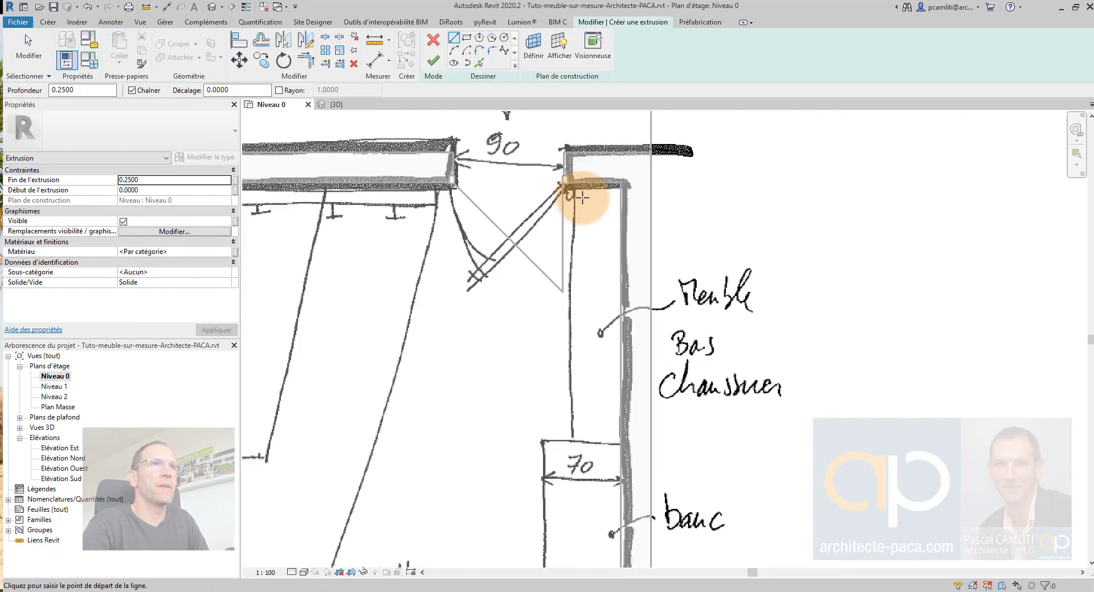
pyautogui.click(469, 41)
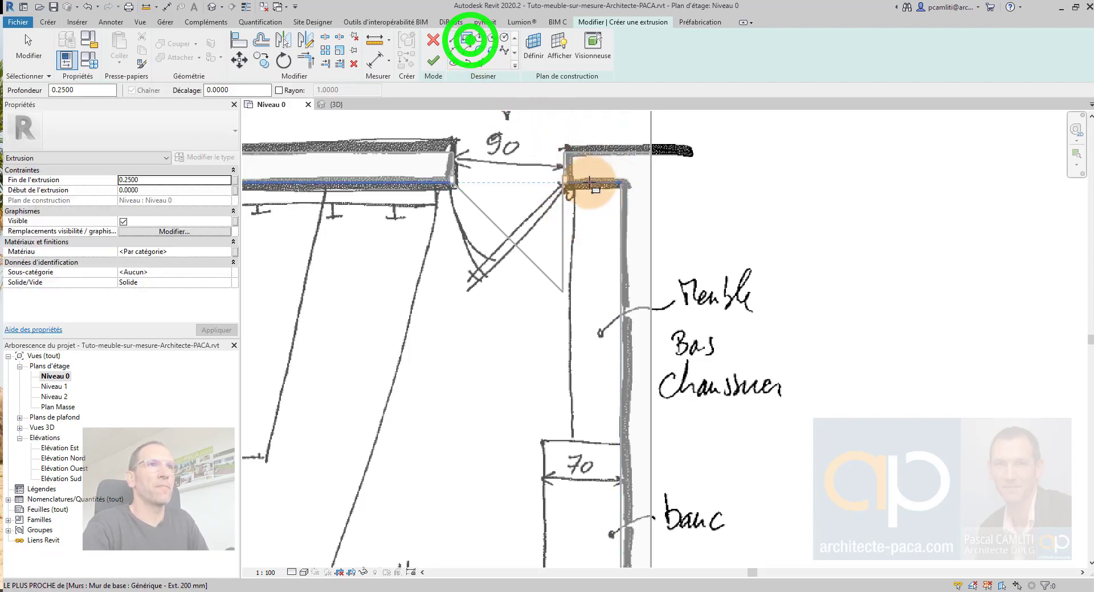
pyautogui.click(575, 181)
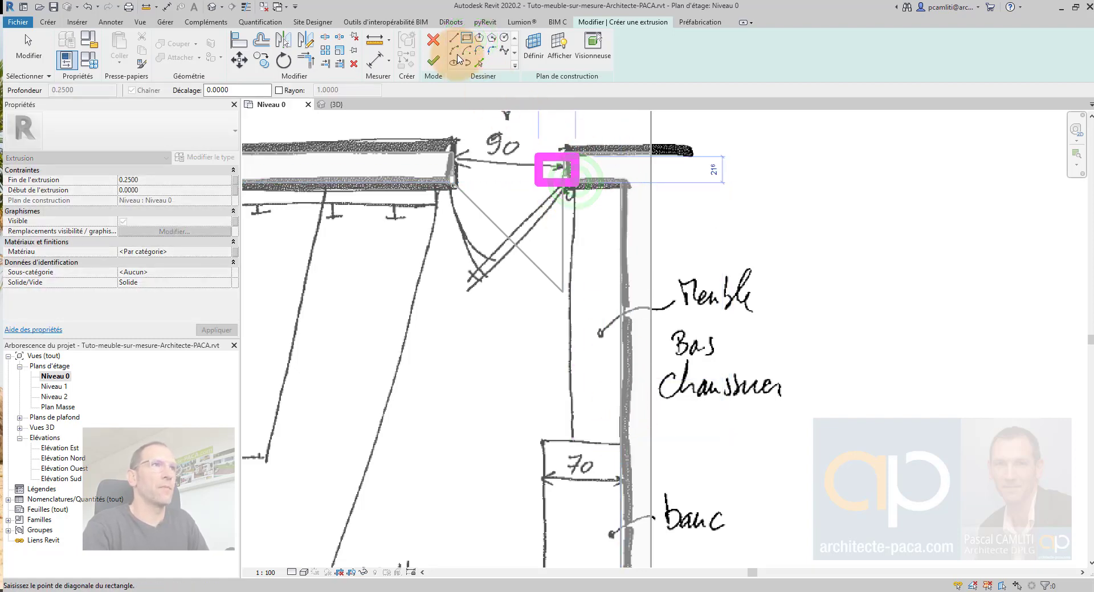
pyautogui.click(244, 10)
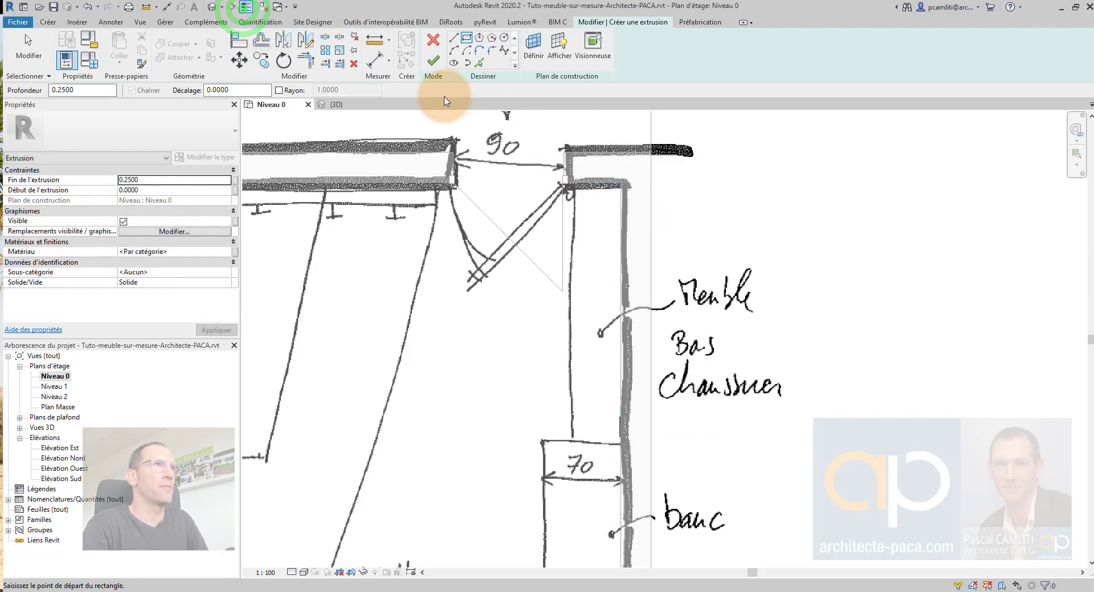
pyautogui.click(573, 182)
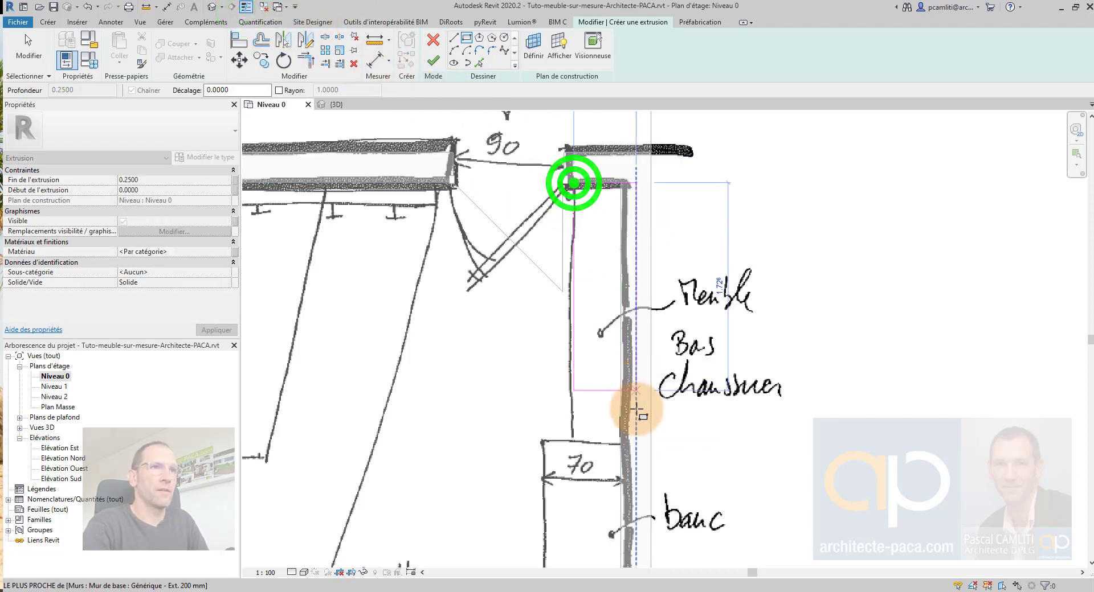
pyautogui.click(622, 443)
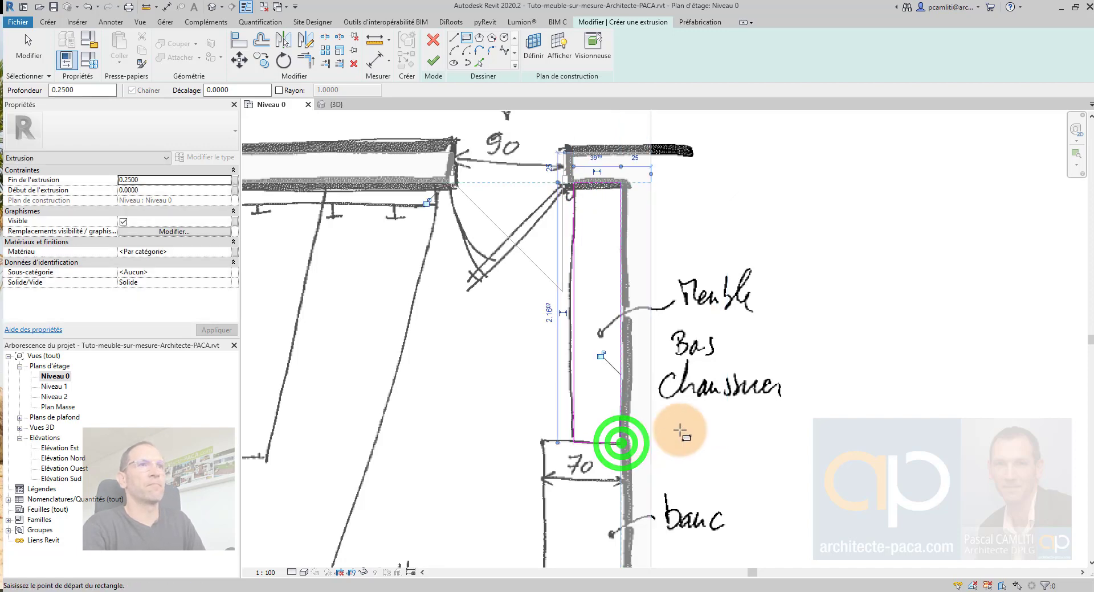
# - Finish the shoe cabinet's extrusion sketch and open the {3D} view to show the solid in the room
pyautogui.press('Escape')
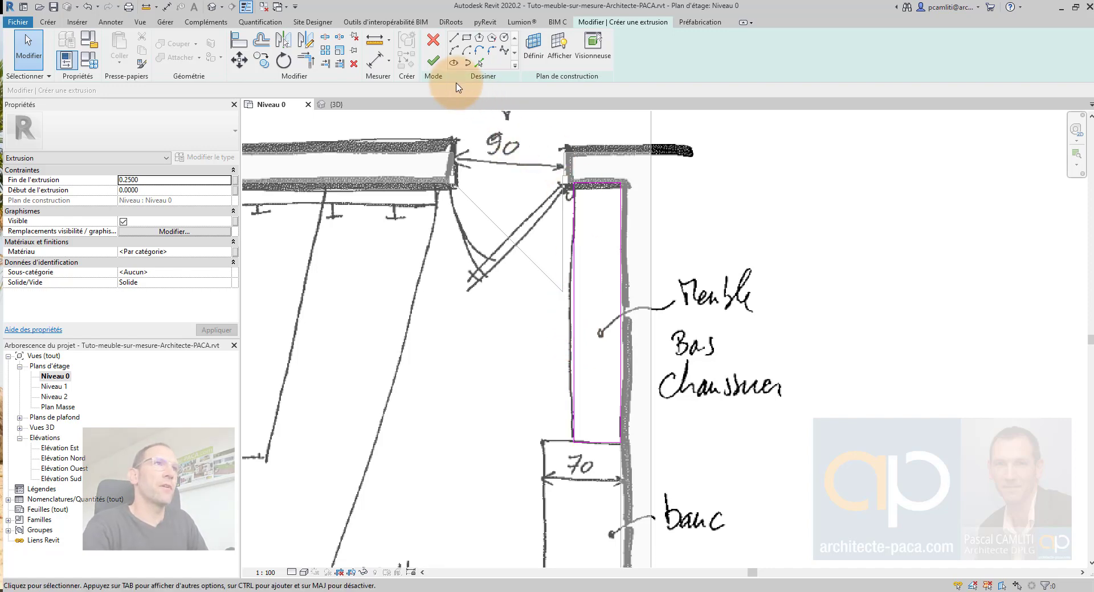
pyautogui.click(433, 60)
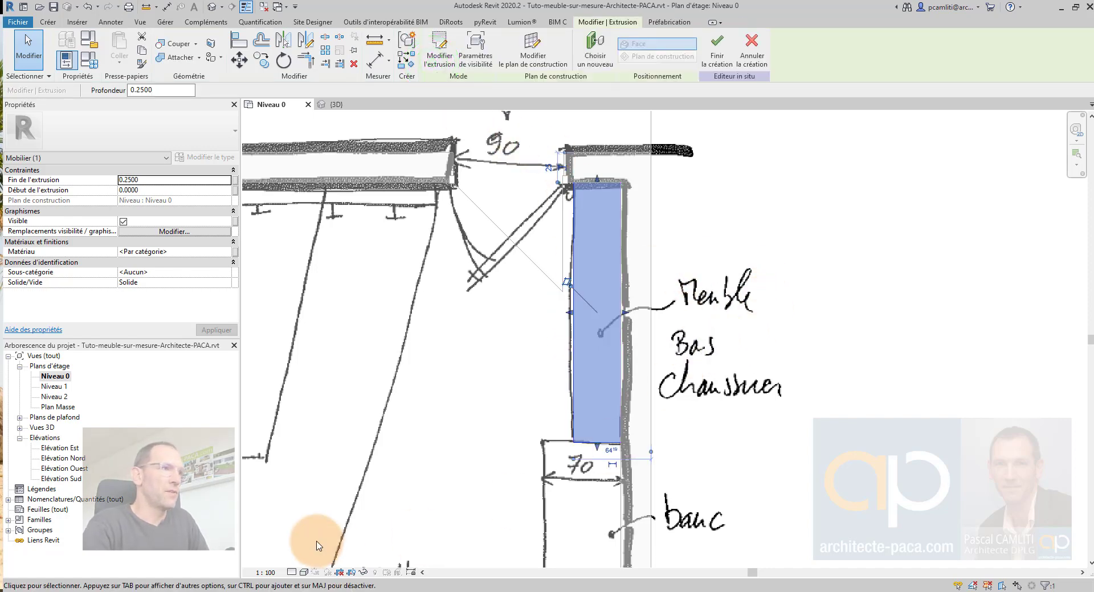
pyautogui.doubleClick(50, 429)
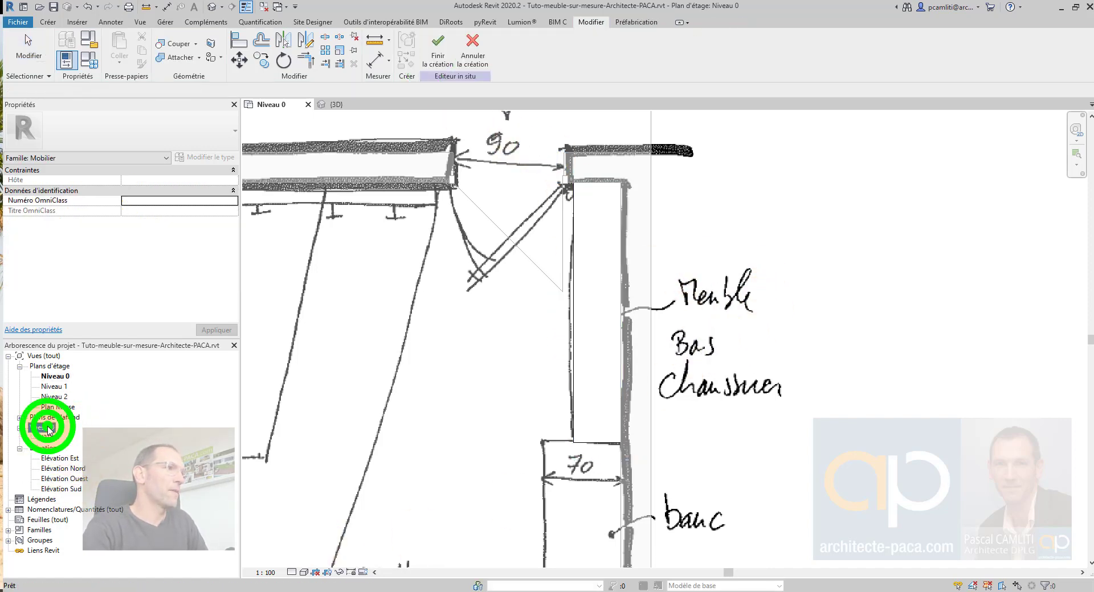
pyautogui.rightClick(47, 433)
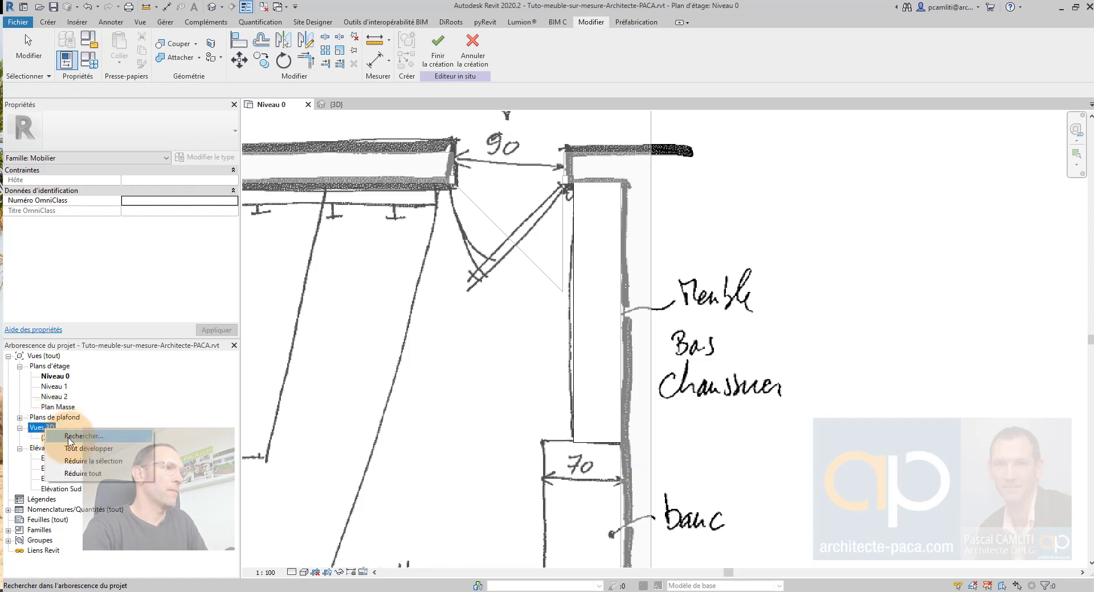
pyautogui.click(41, 438)
pyautogui.doubleClick(45, 439)
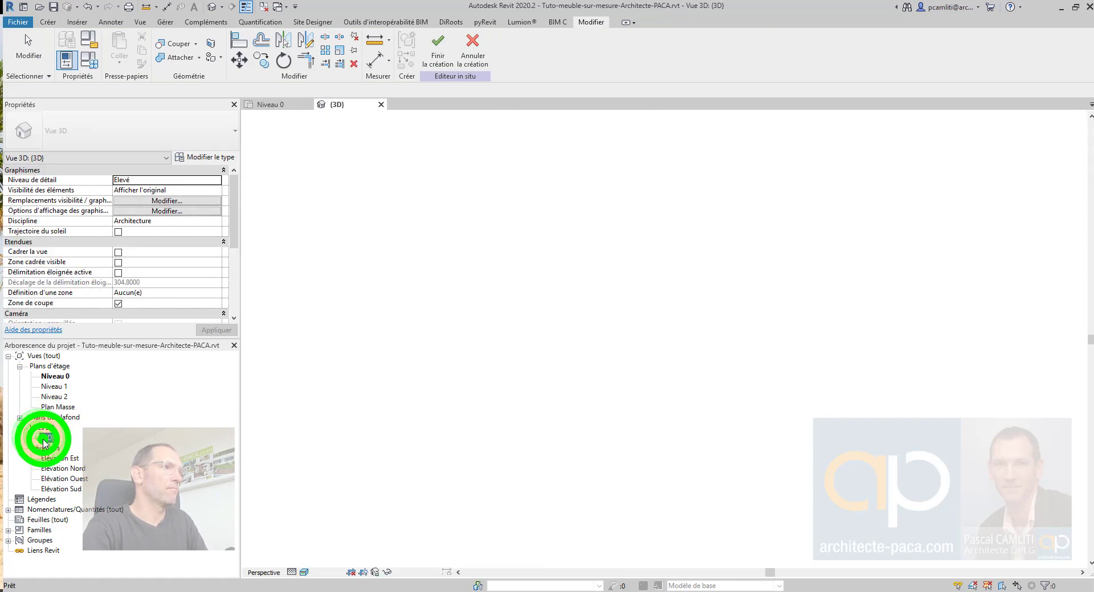
pyautogui.click(729, 236)
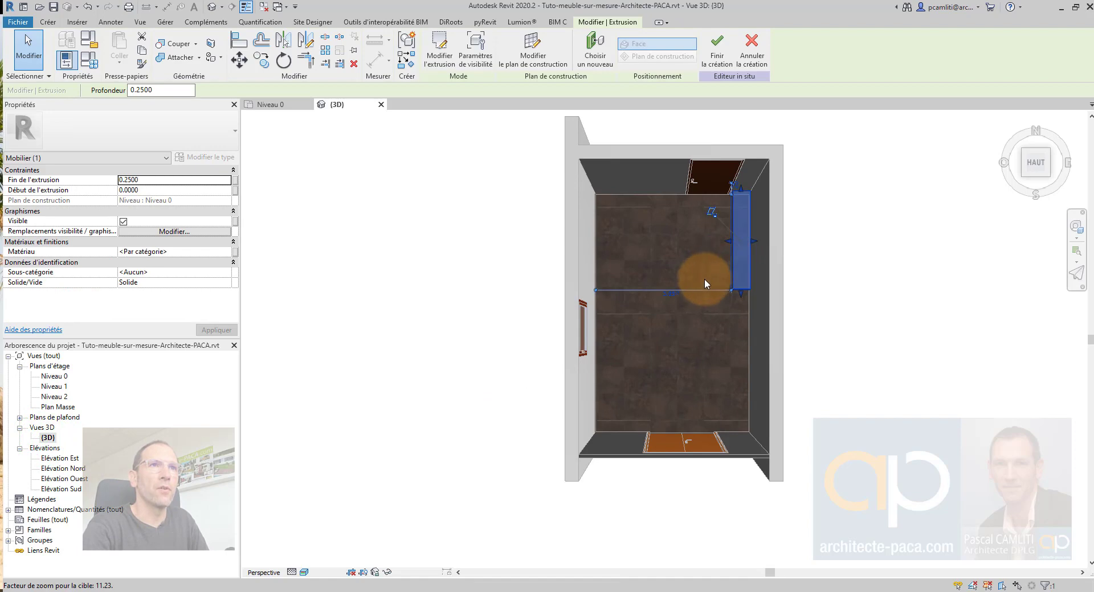
pyautogui.click(353, 263)
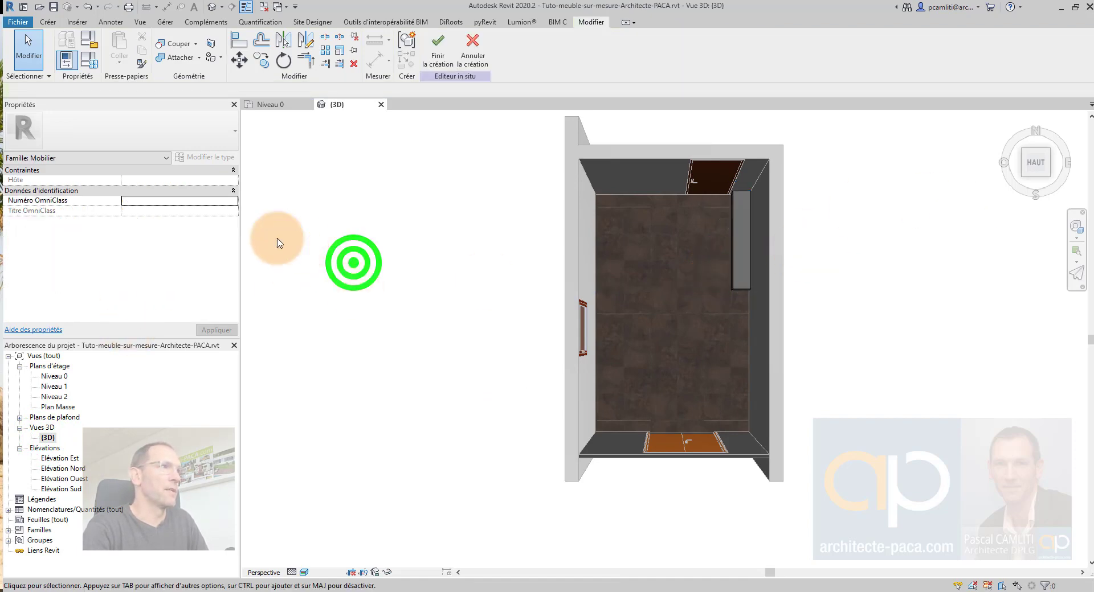
# - Raise the shoe cabinet's extrusion end to 0.65 m in the 3D view
pyautogui.keyDown('shift'); pyautogui.moveTo(483, 273); pyautogui.dragTo(631, 231, button='middle'); pyautogui.keyUp('shift')
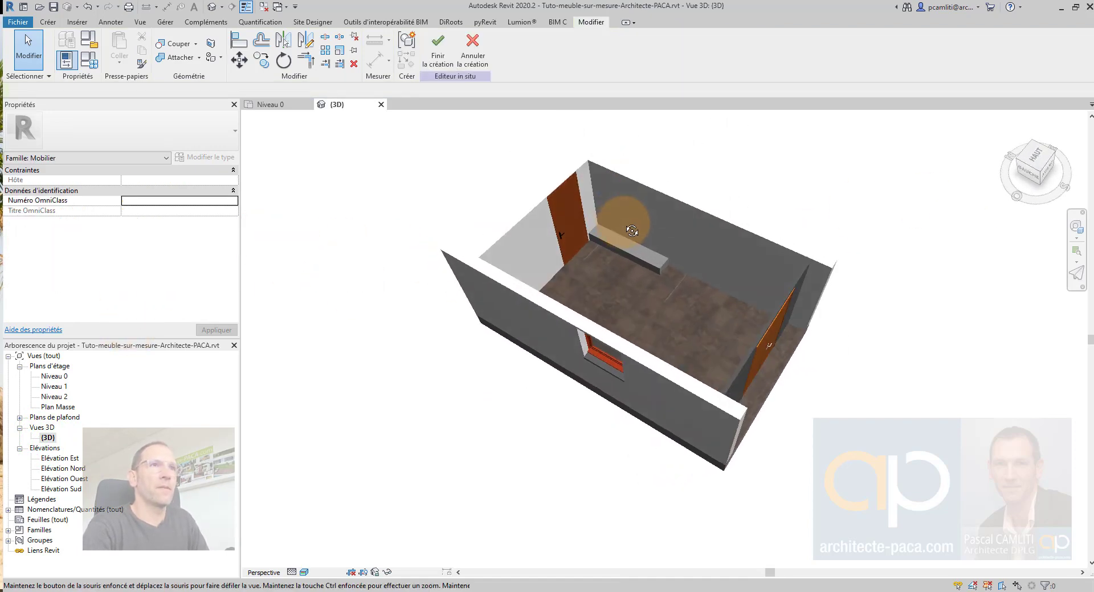
pyautogui.scroll(5, 632, 231)
pyautogui.click(623, 248)
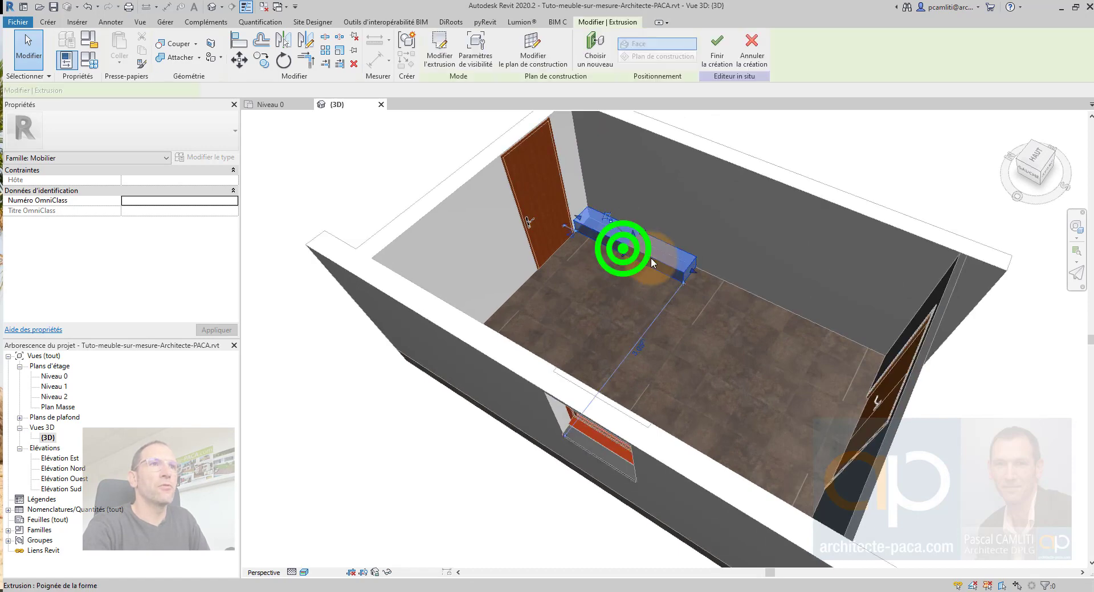
pyautogui.moveTo(636, 238); pyautogui.dragTo(630, 231)
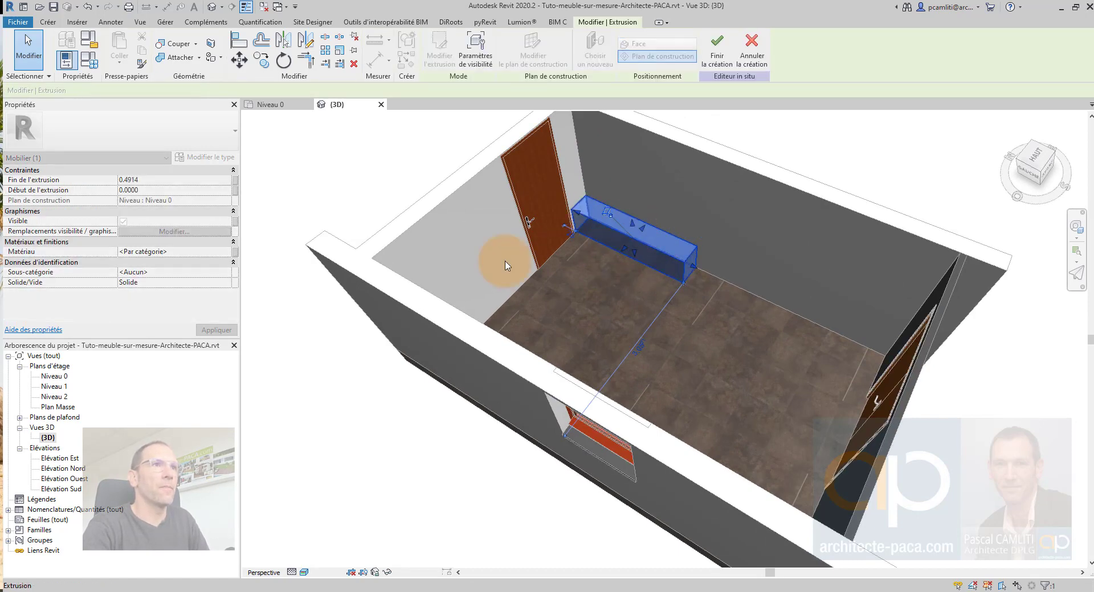
pyautogui.doubleClick(152, 180)
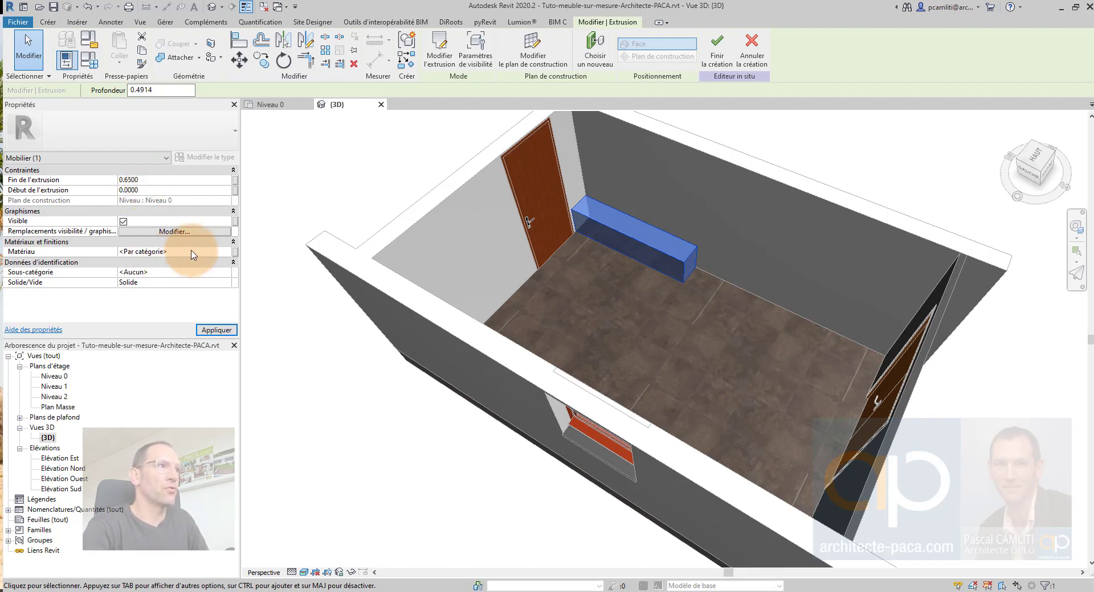
pyautogui.click(227, 273)
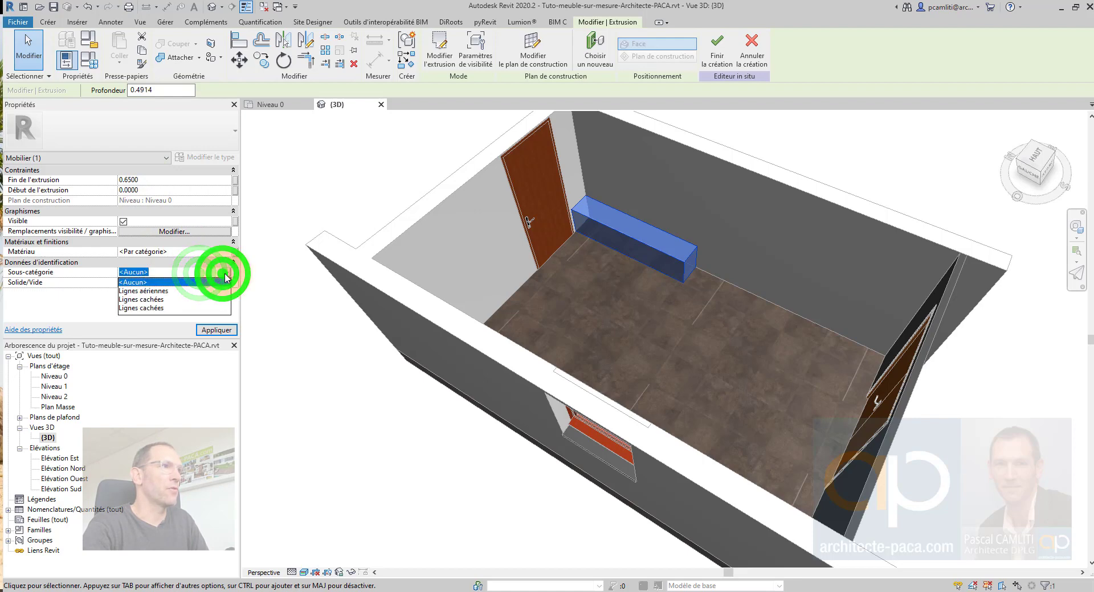
pyautogui.click(227, 273)
pyautogui.click(216, 330)
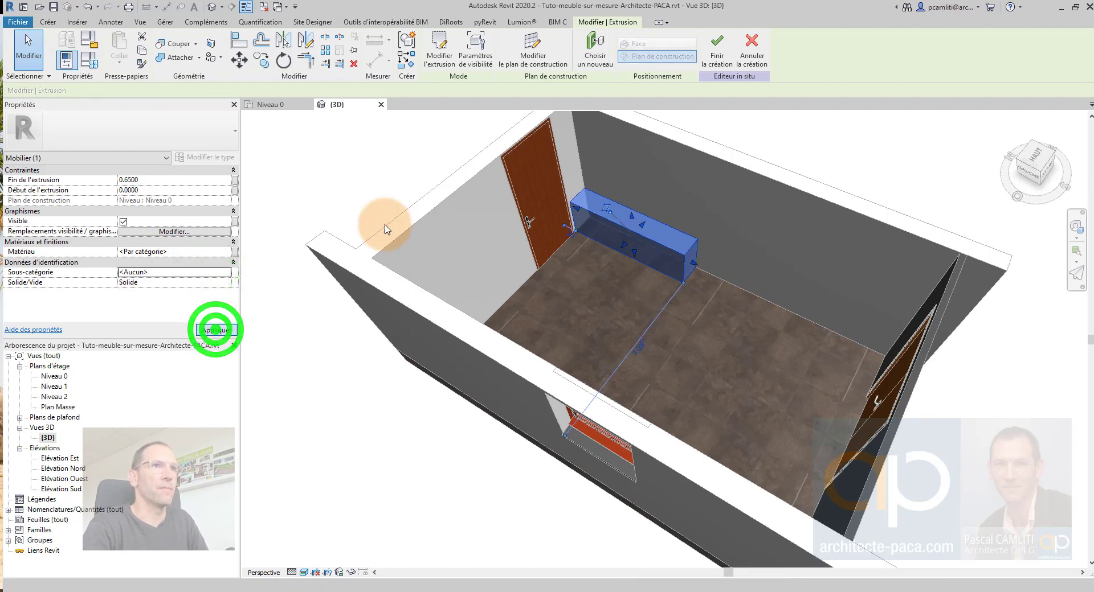
pyautogui.click(360, 183)
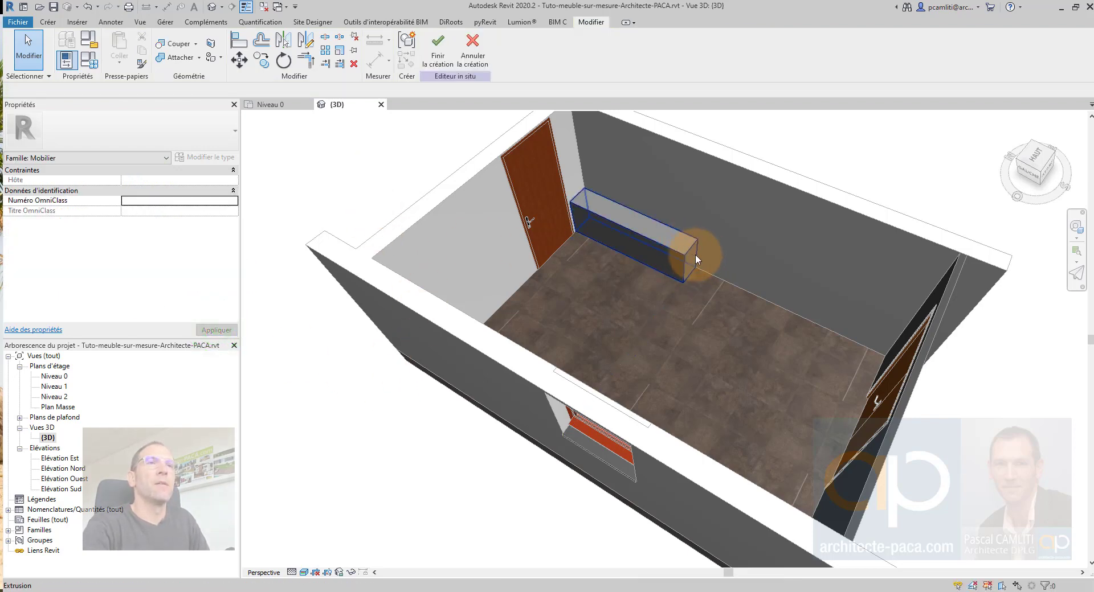
pyautogui.keyDown('shift'); pyautogui.moveTo(652, 237); pyautogui.dragTo(600, 244, button='middle'); pyautogui.keyUp('shift')
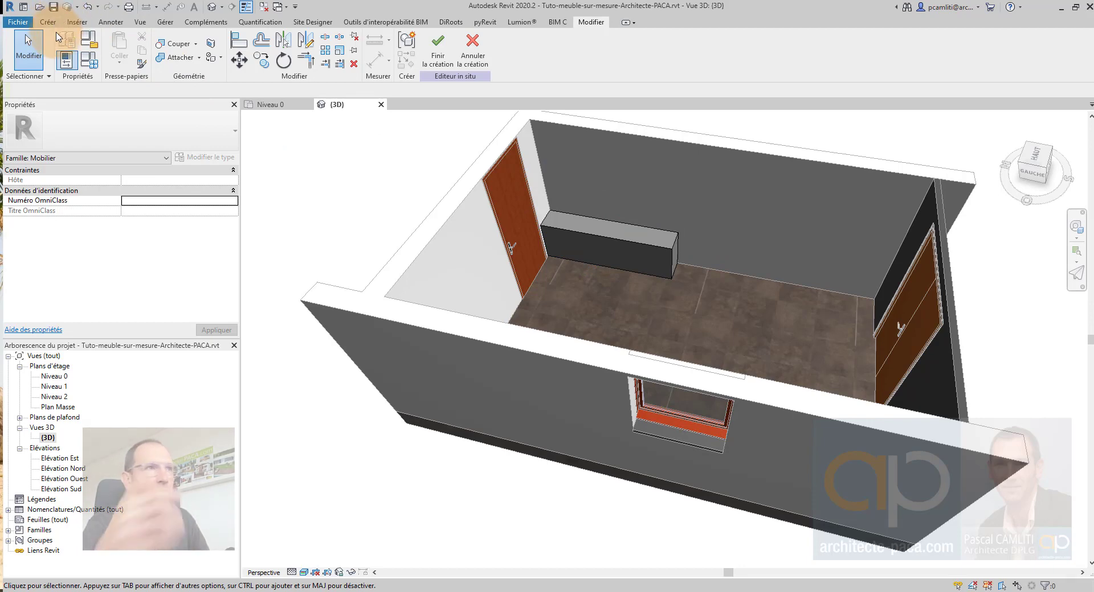
# - Start a void extrusion and sketch a rectangle about 0.385 by 2.08 m over the shoe cabinet in Niveau 0
pyautogui.click(53, 24)
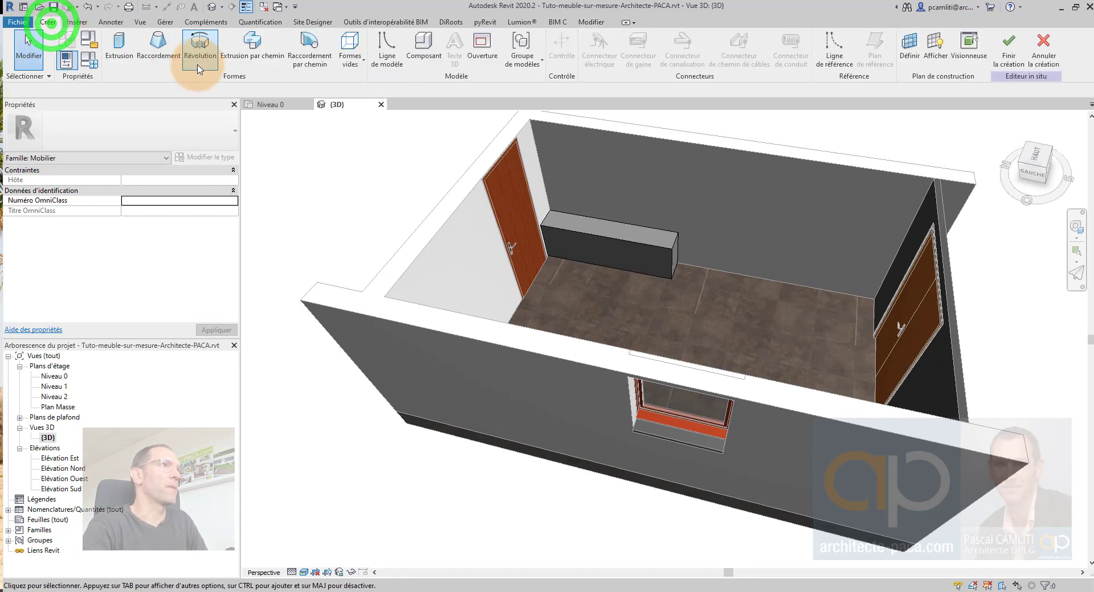
pyautogui.click(347, 63)
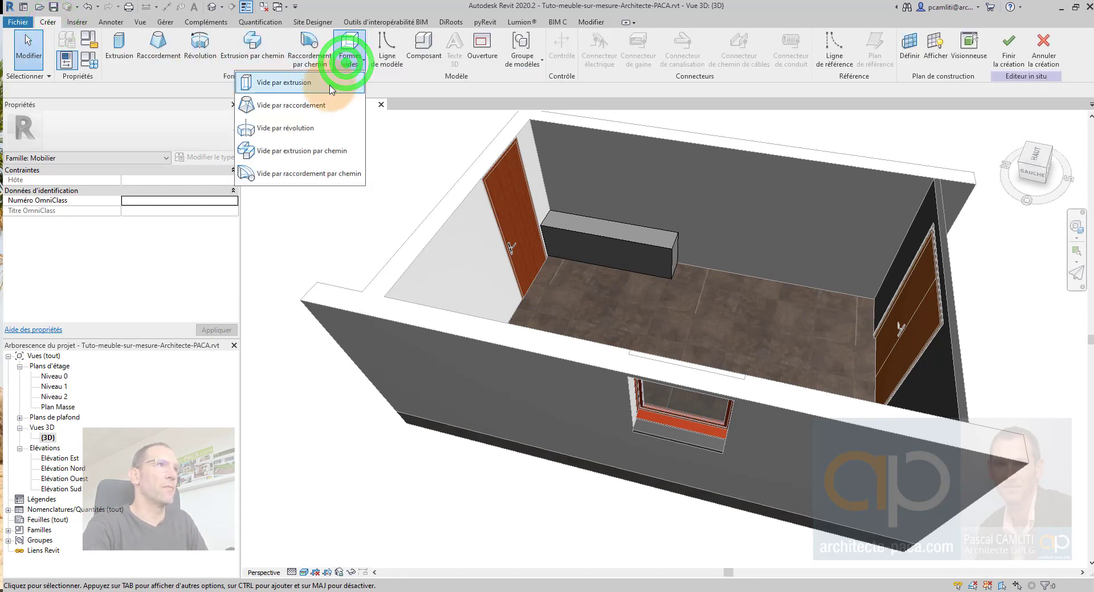
pyautogui.click(330, 82)
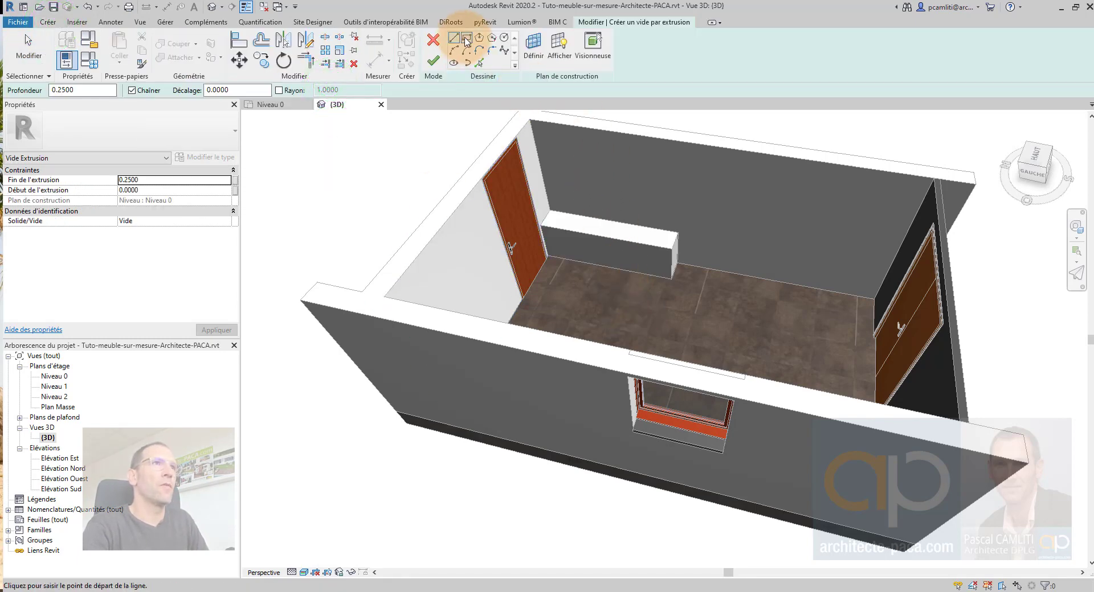
pyautogui.doubleClick(54, 376)
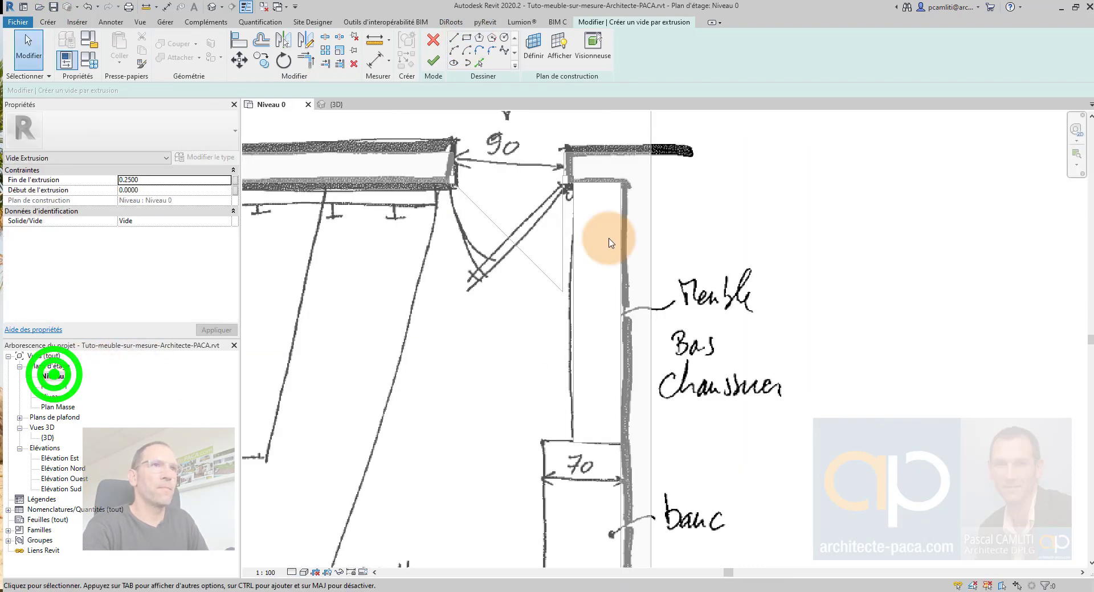
pyautogui.click(466, 38)
pyautogui.scroll(4, 567, 182)
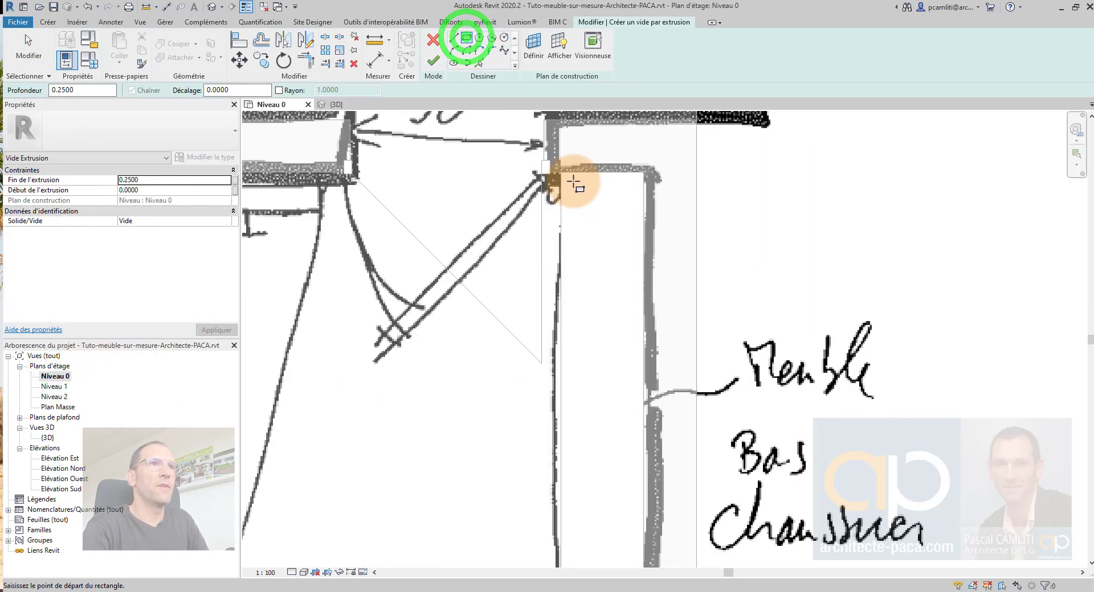
pyautogui.click(555, 181)
pyautogui.scroll(-3, 570, 199)
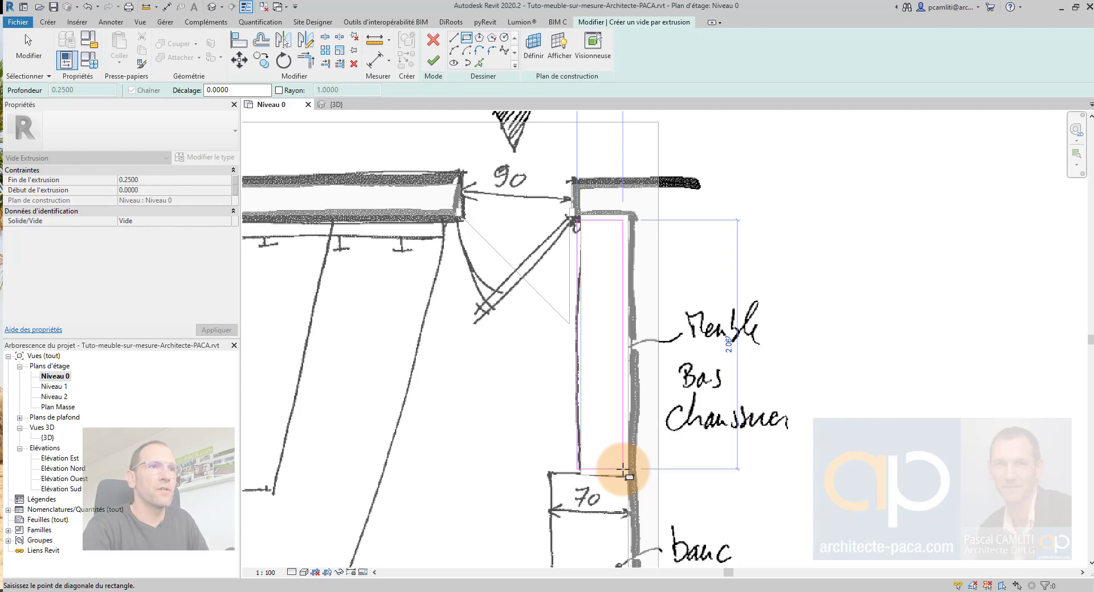
pyautogui.click(625, 470)
pyautogui.press('Escape')
# - Set the void rectangle's upper edge 0.03 m from the cabinet's end beside the entrance wall
pyautogui.scroll(2, 603, 237)
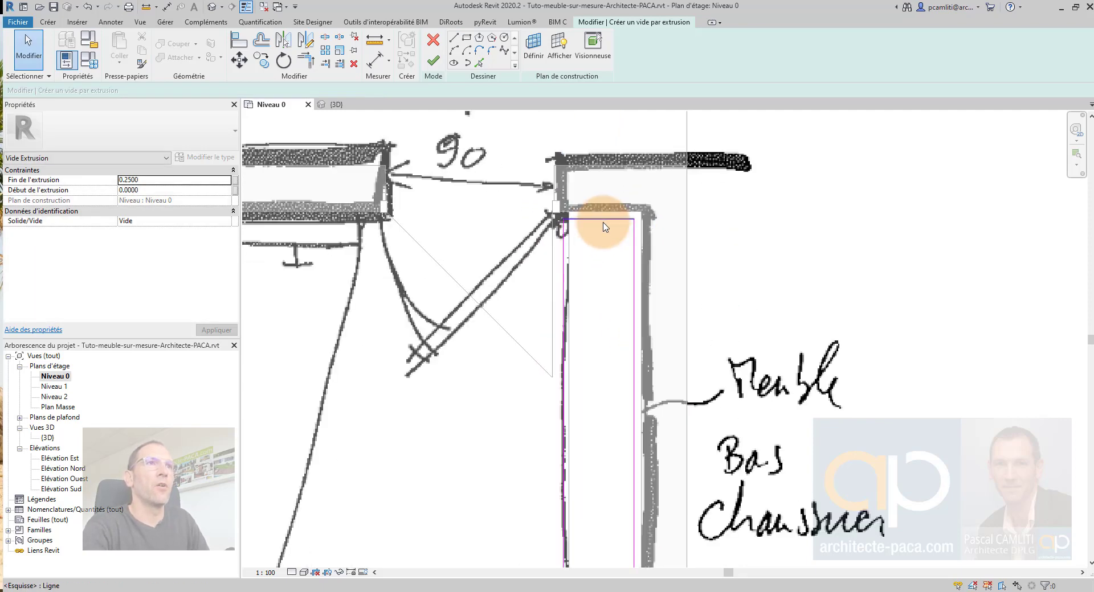
pyautogui.click(605, 223)
pyautogui.scroll(3, 490, 215)
pyautogui.click(493, 211)
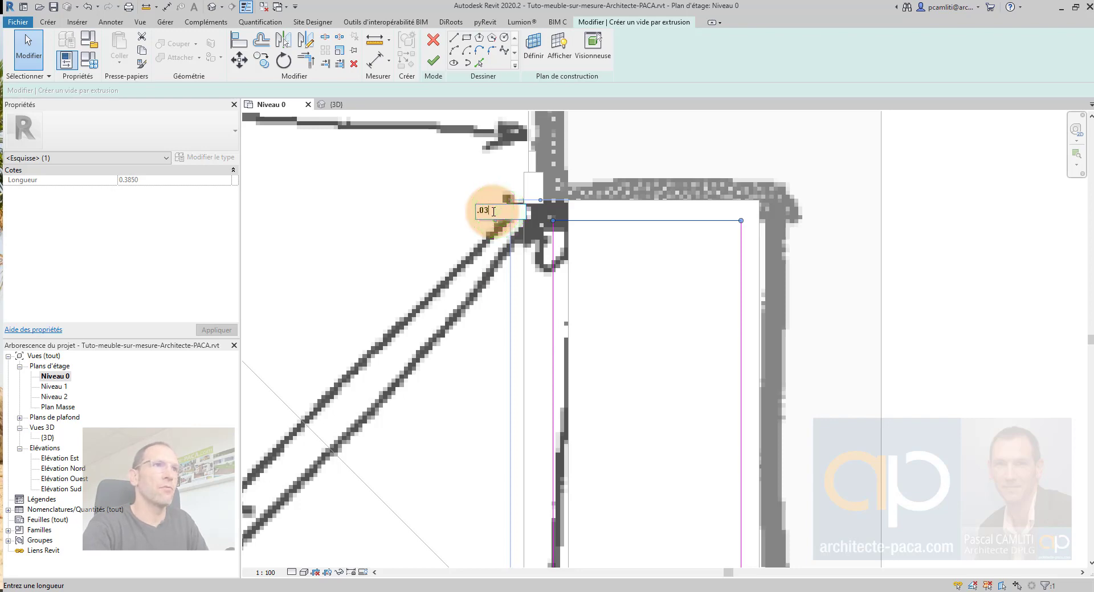
pyautogui.scroll(-5, 610, 270)
# - Set the void rectangle's long edge on the wall side 0.03 m from the back of the shoe cabinet
pyautogui.moveTo(635, 298); pyautogui.dragTo(624, 129, button='middle')
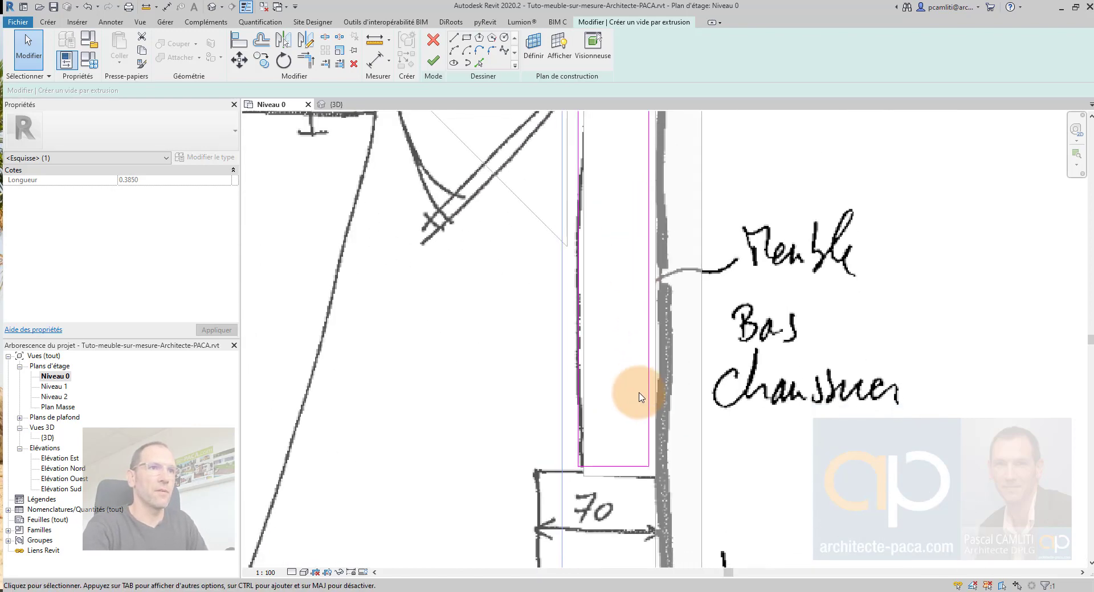
pyautogui.scroll(2, 639, 394)
pyautogui.click(658, 395)
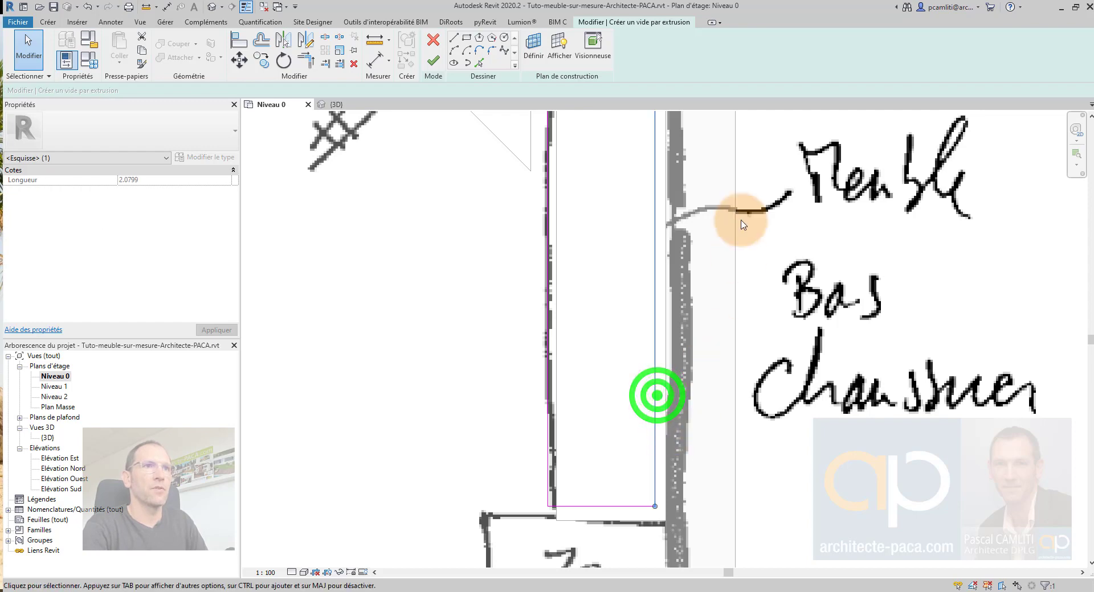
pyautogui.moveTo(742, 174); pyautogui.dragTo(736, 337, button='middle')
pyautogui.moveTo(734, 233); pyautogui.dragTo(729, 446, button='middle')
pyautogui.scroll(2, 666, 299)
pyautogui.scroll(1, 666, 302)
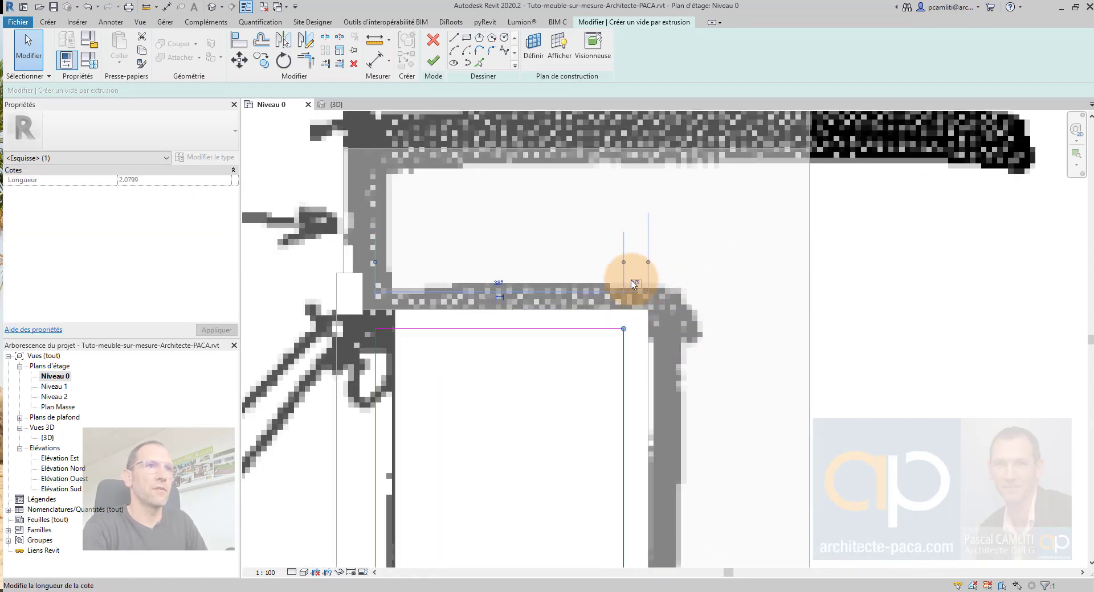
pyautogui.write('0.03')
pyautogui.press('Return')
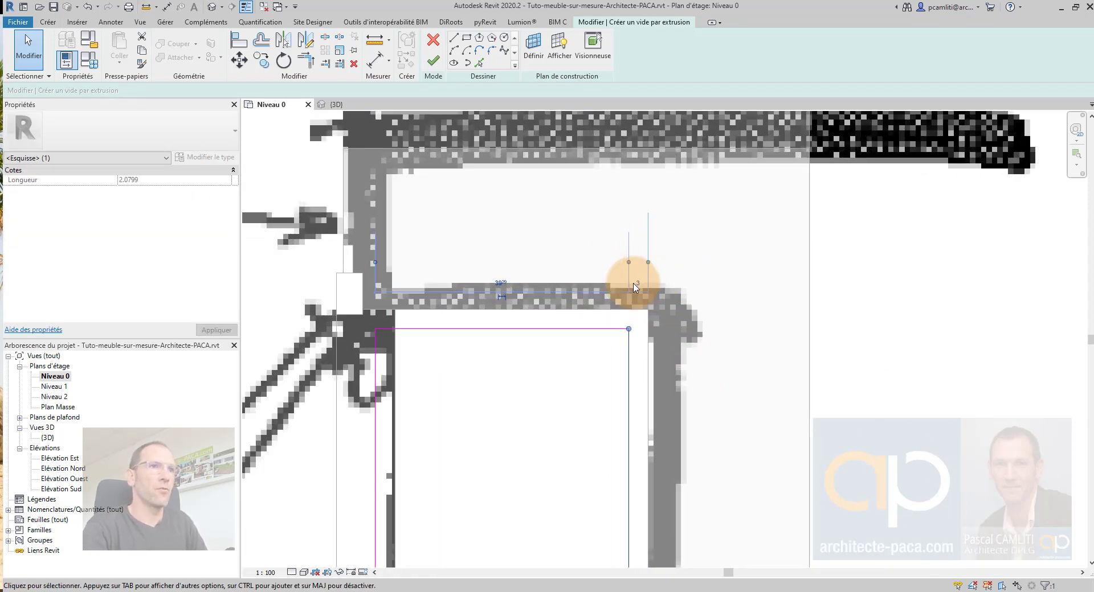
# - Reference the void rectangle's lower edge to the cabinet end beside the bench and set its offset from that end
pyautogui.scroll(-4, 633, 284)
pyautogui.moveTo(615, 377); pyautogui.dragTo(613, 208, button='middle')
pyautogui.moveTo(606, 470); pyautogui.dragTo(622, 279, button='middle')
pyautogui.scroll(2, 627, 358)
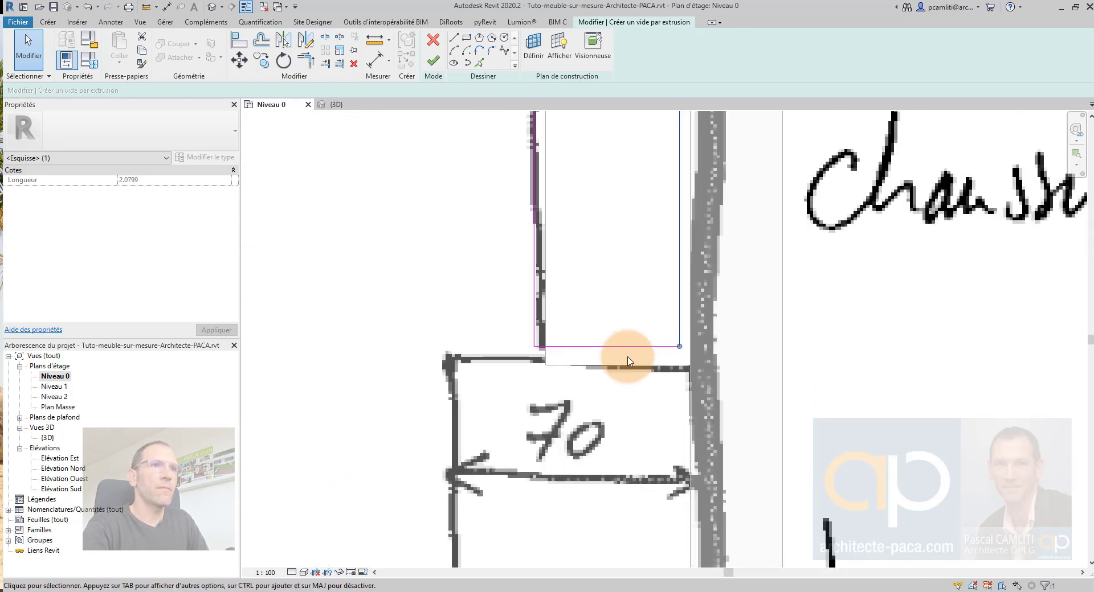
pyautogui.click(635, 348)
pyautogui.scroll(-5, 671, 354)
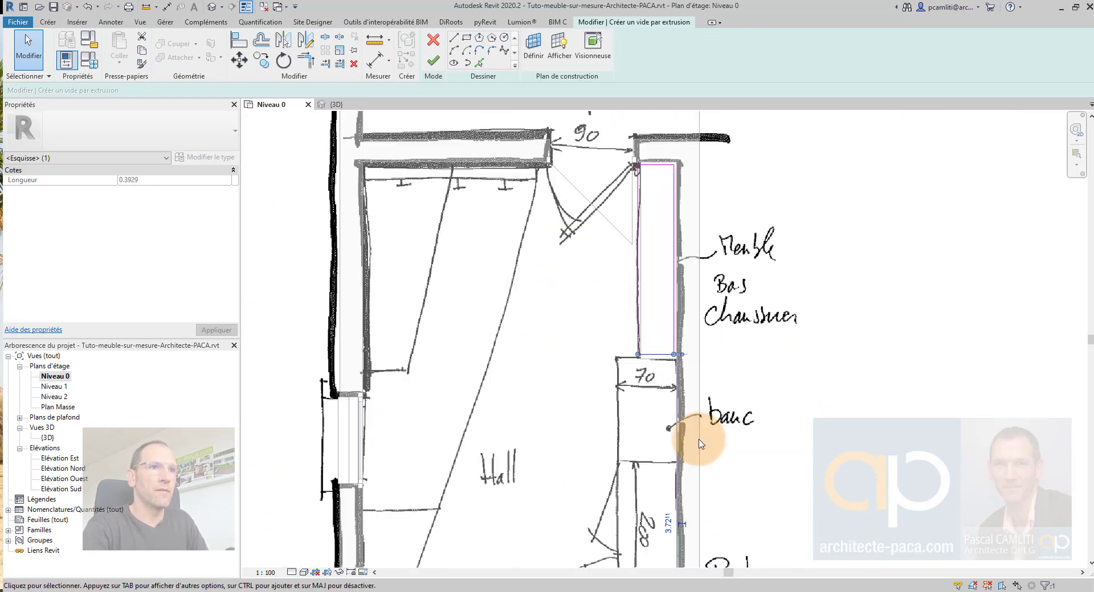
pyautogui.scroll(-3, 700, 444)
pyautogui.scroll(-1, 732, 525)
pyautogui.moveTo(735, 507); pyautogui.dragTo(698, 388, button='middle')
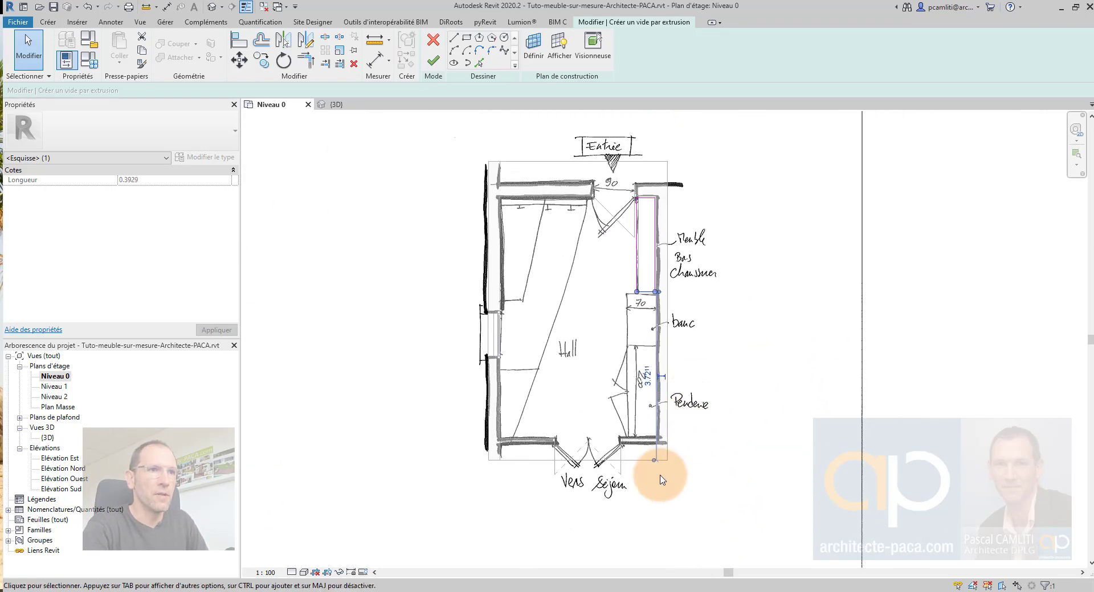
pyautogui.moveTo(654, 461); pyautogui.dragTo(630, 293)
pyautogui.scroll(4, 633, 297)
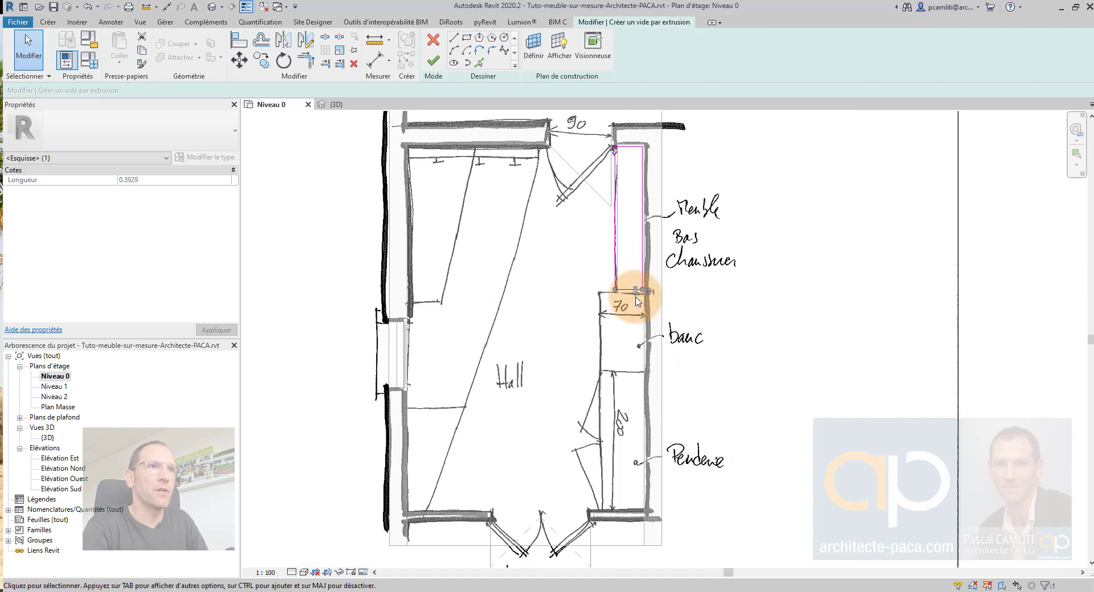
pyautogui.scroll(3, 642, 293)
pyautogui.click(664, 284)
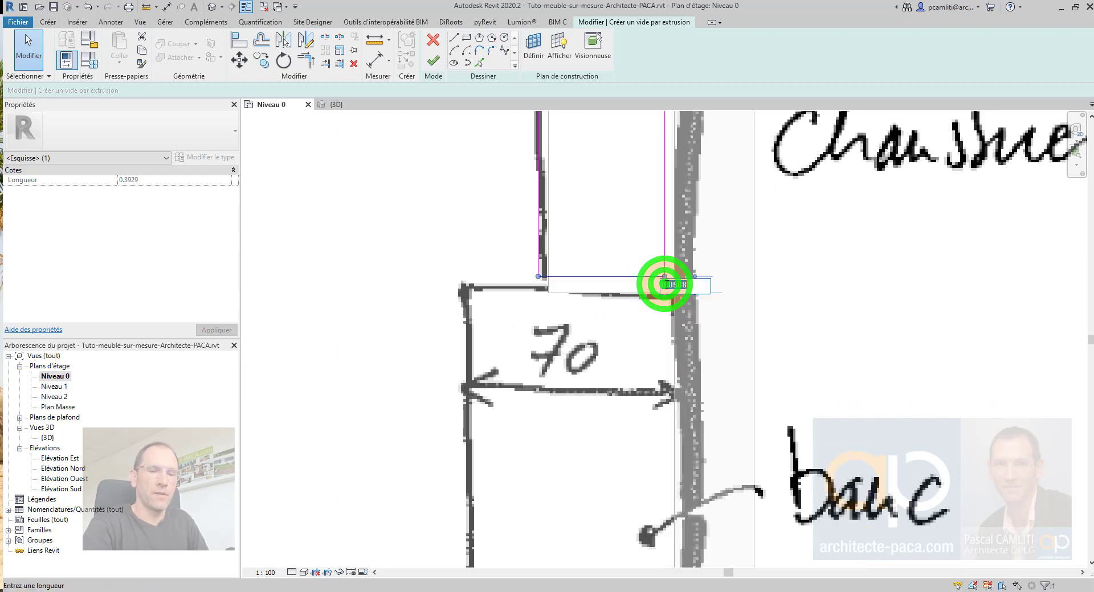
pyautogui.press('Return')
pyautogui.scroll(-4, 656, 288)
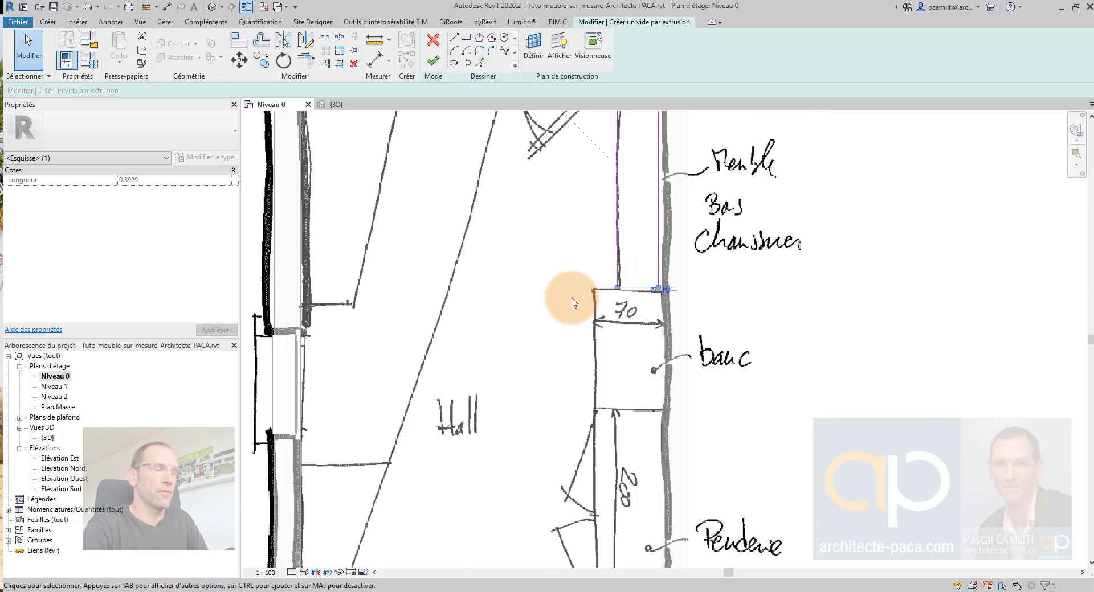
# - Set the void extrusion's start to 0.03 m in the 3D view and complete its sketch
pyautogui.hotkey('ctrl', 'Tab')
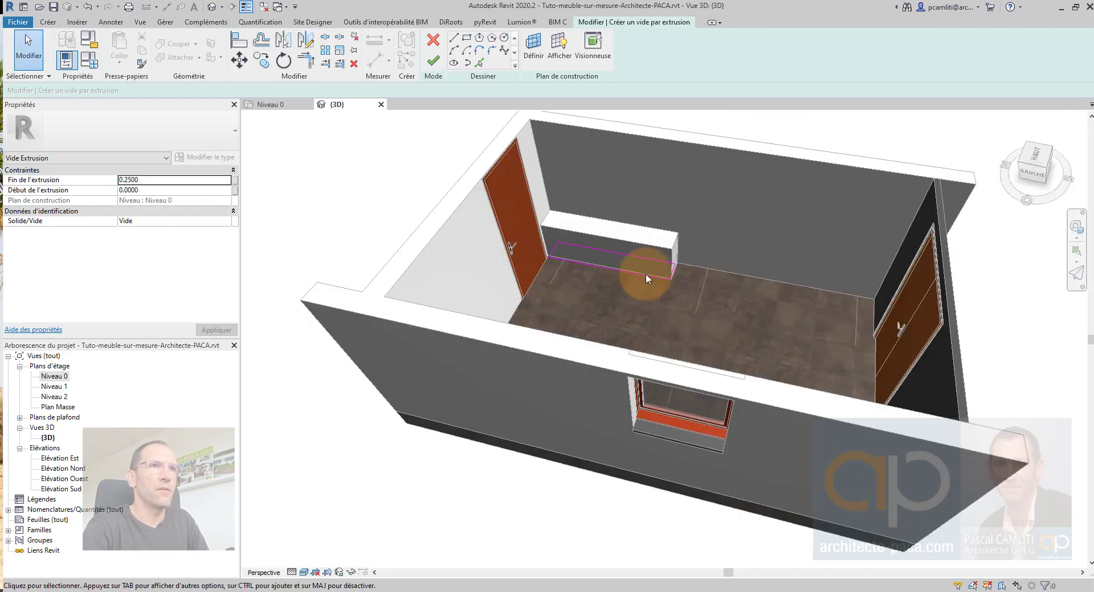
pyautogui.scroll(2, 643, 264)
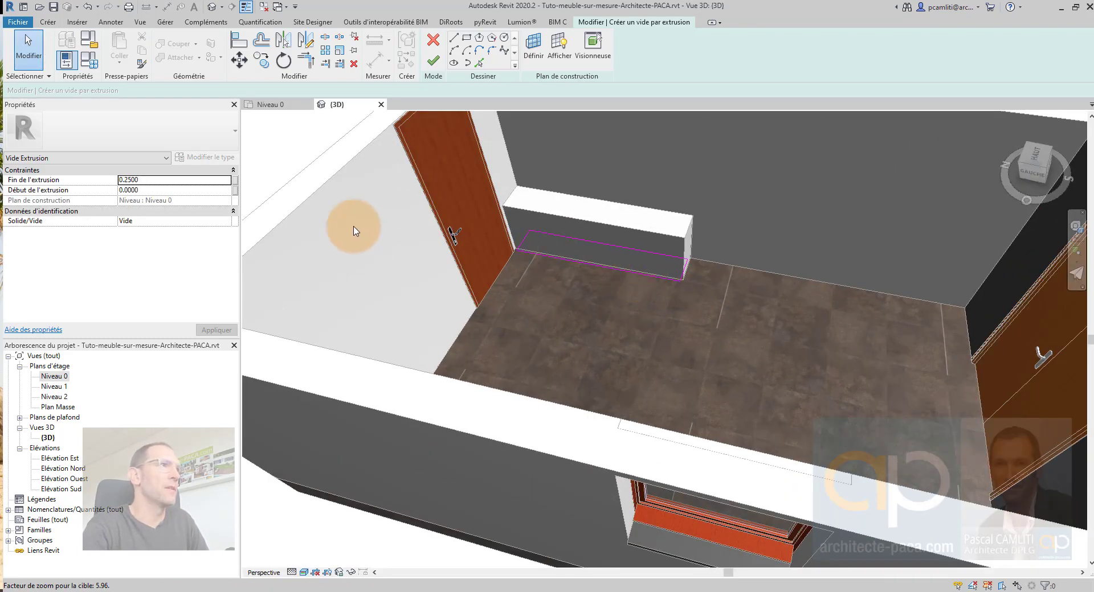
pyautogui.click(162, 191)
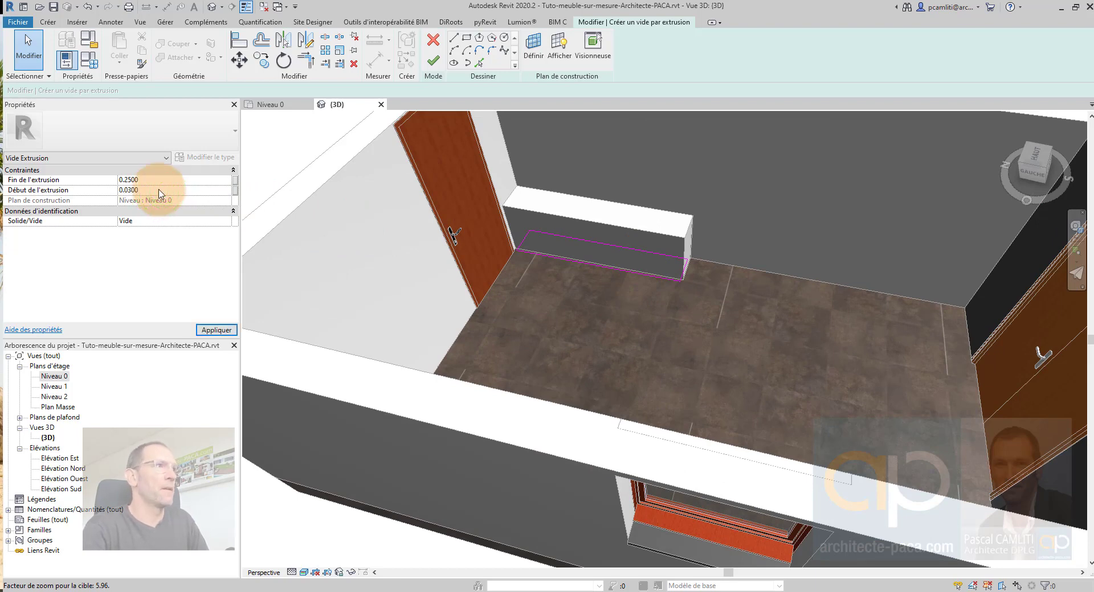
pyautogui.click(160, 181)
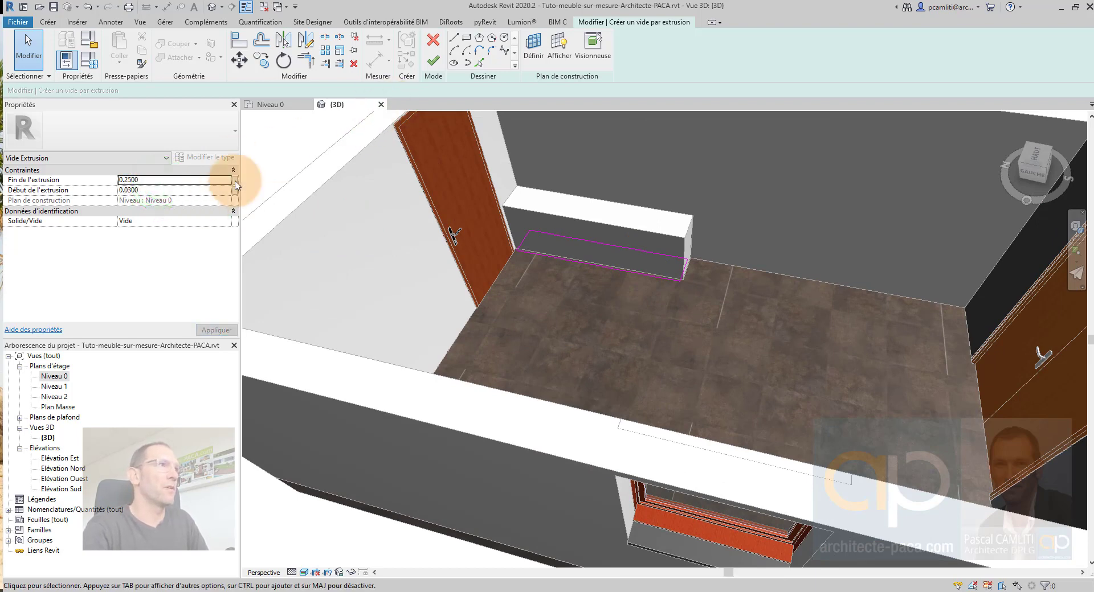
pyautogui.click(433, 60)
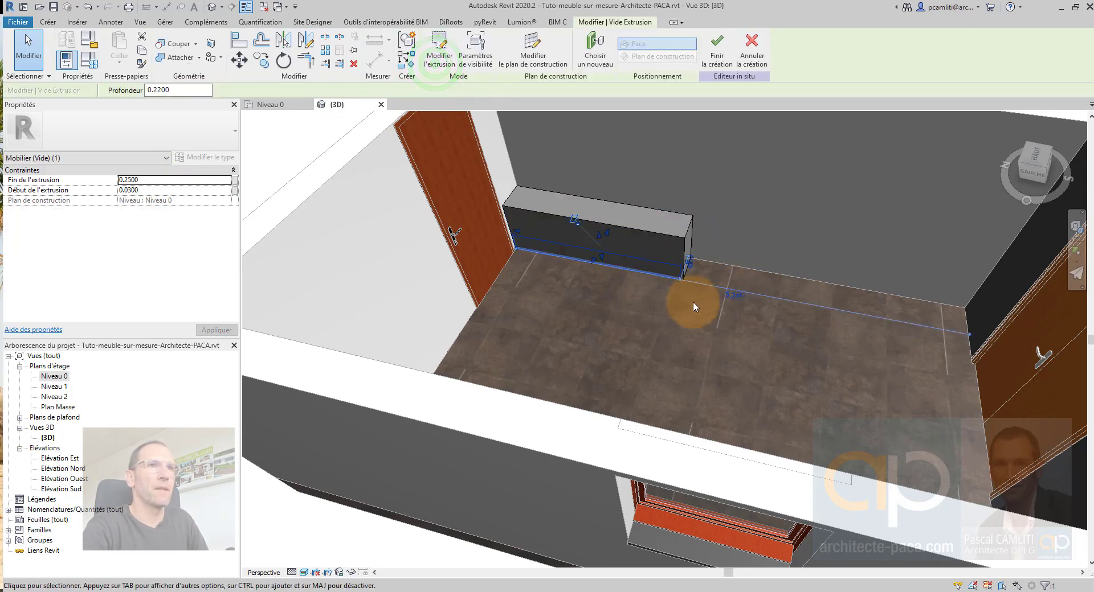
# - Finish the in-place edit of the shoe cabinet so the void cuts the solid
pyautogui.scroll(3, 693, 299)
pyautogui.scroll(1, 621, 244)
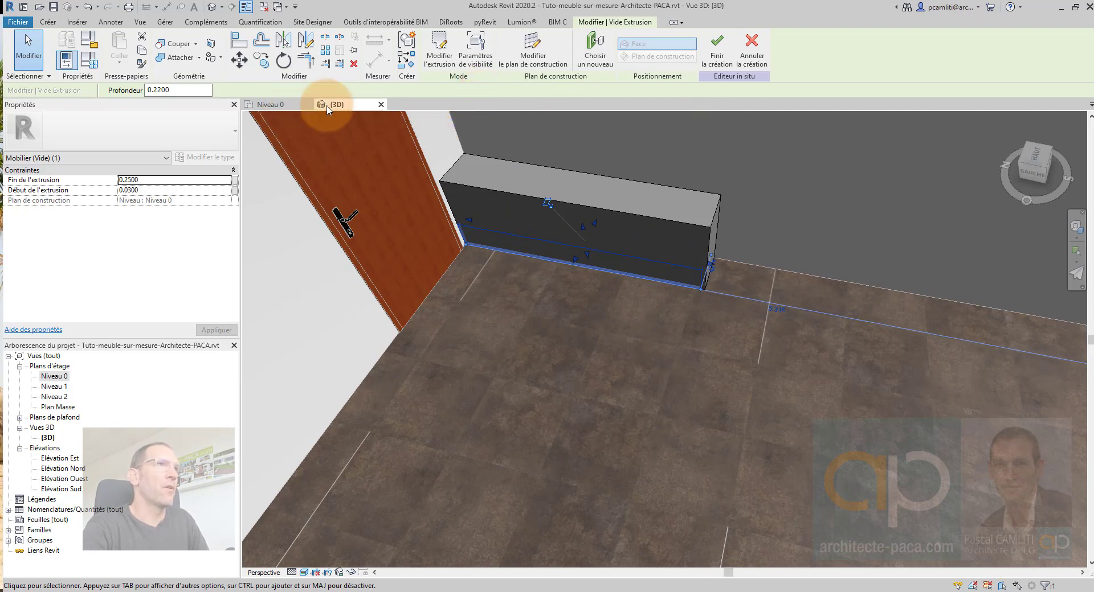
pyautogui.click(713, 61)
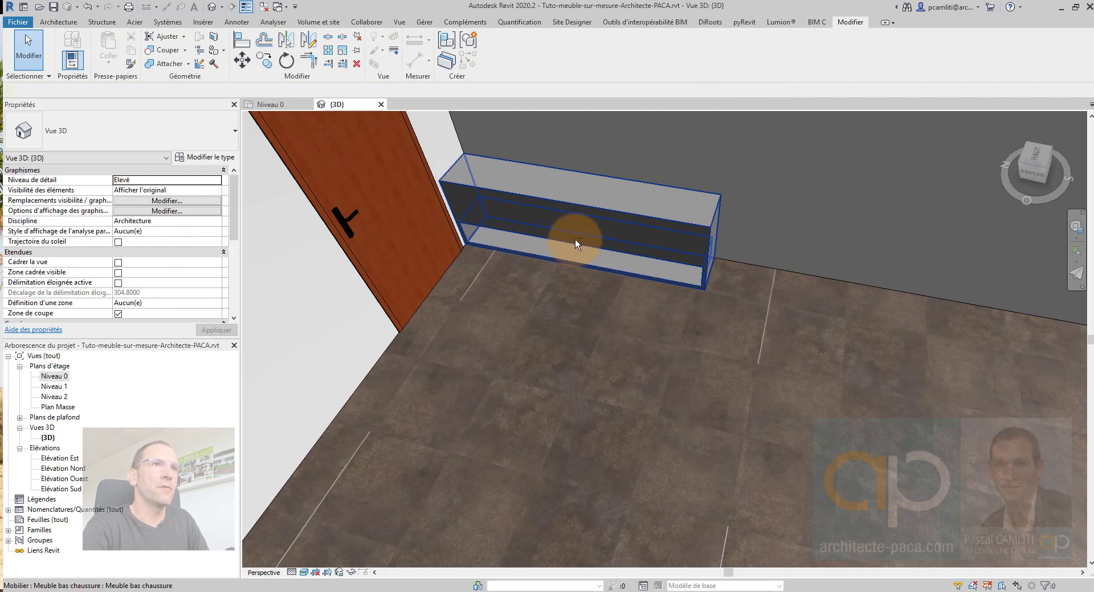
pyautogui.keyDown('shift'); pyautogui.moveTo(575, 239); pyautogui.dragTo(551, 229, button='middle'); pyautogui.keyUp('shift')
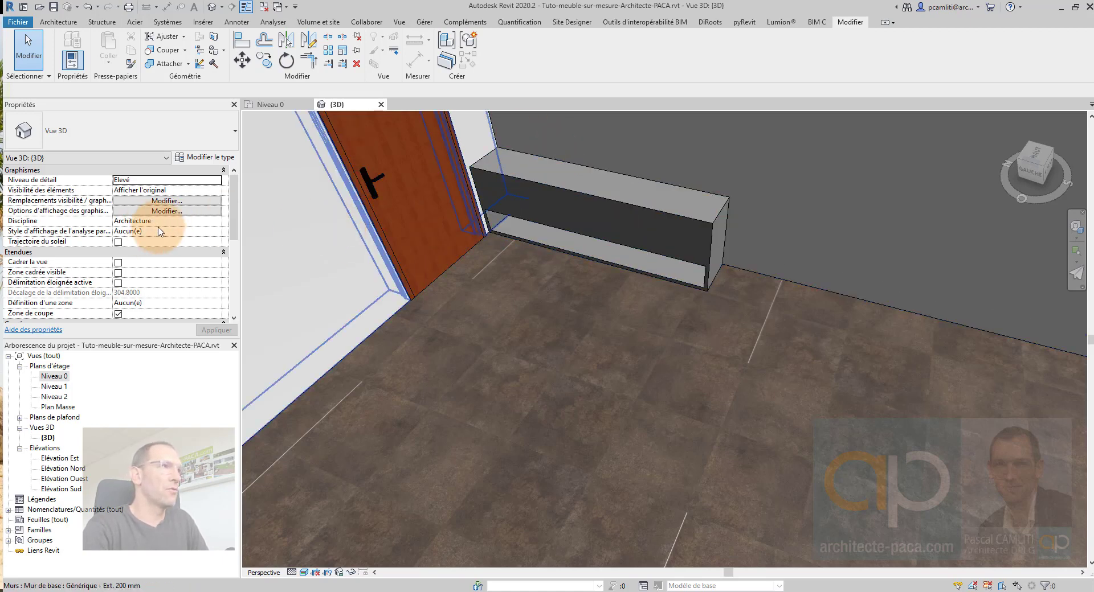
# - Reopen the shoe cabinet for in-place editing from the Niveau 0 plan and select its void extrusion in 3D
pyautogui.click(59, 23)
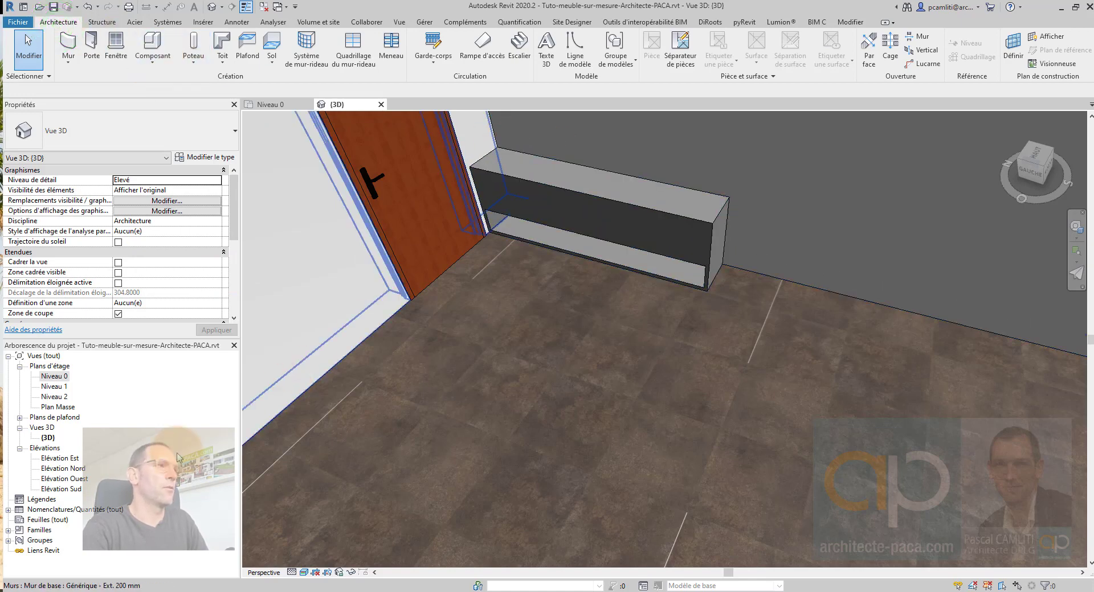
pyautogui.doubleClick(55, 376)
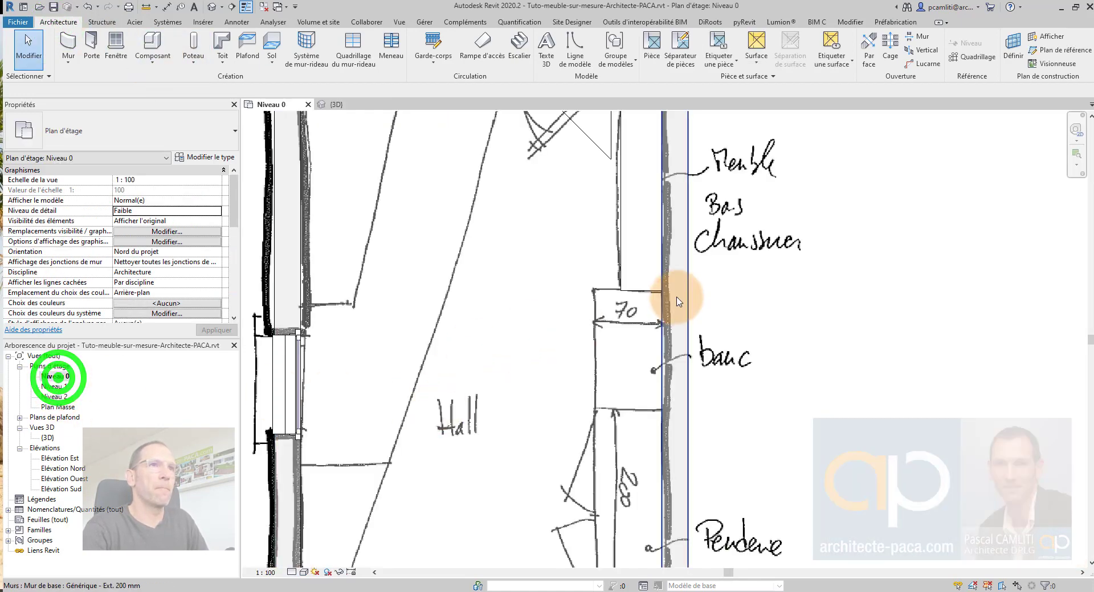
pyautogui.scroll(-2, 735, 365)
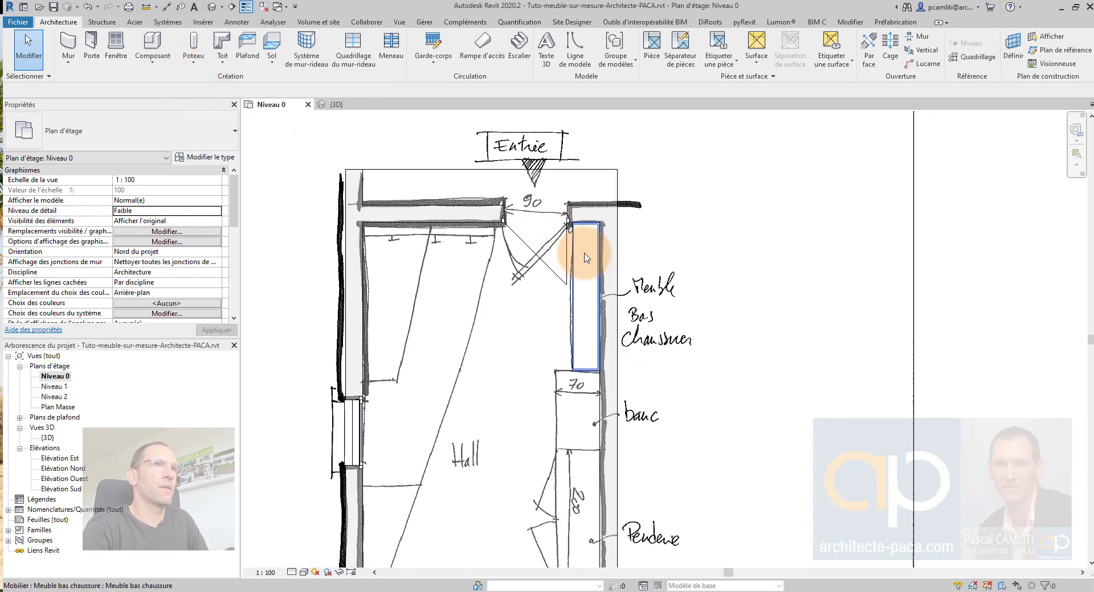
pyautogui.click(584, 254)
pyautogui.click(501, 52)
pyautogui.scroll(2, 586, 273)
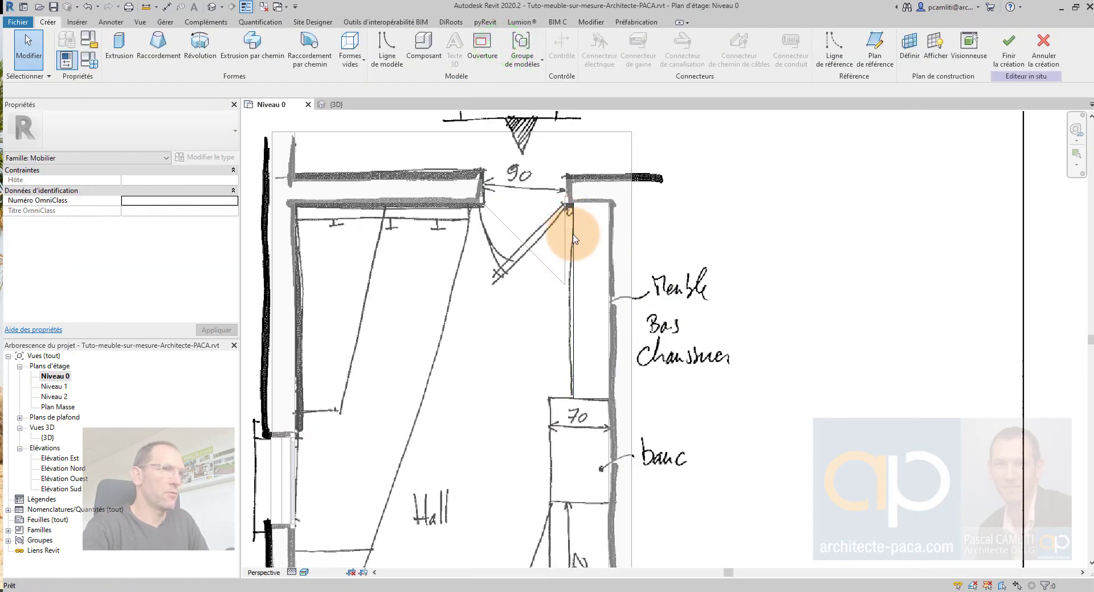
pyautogui.hotkey('ctrl', 'Tab')
pyautogui.click(544, 229)
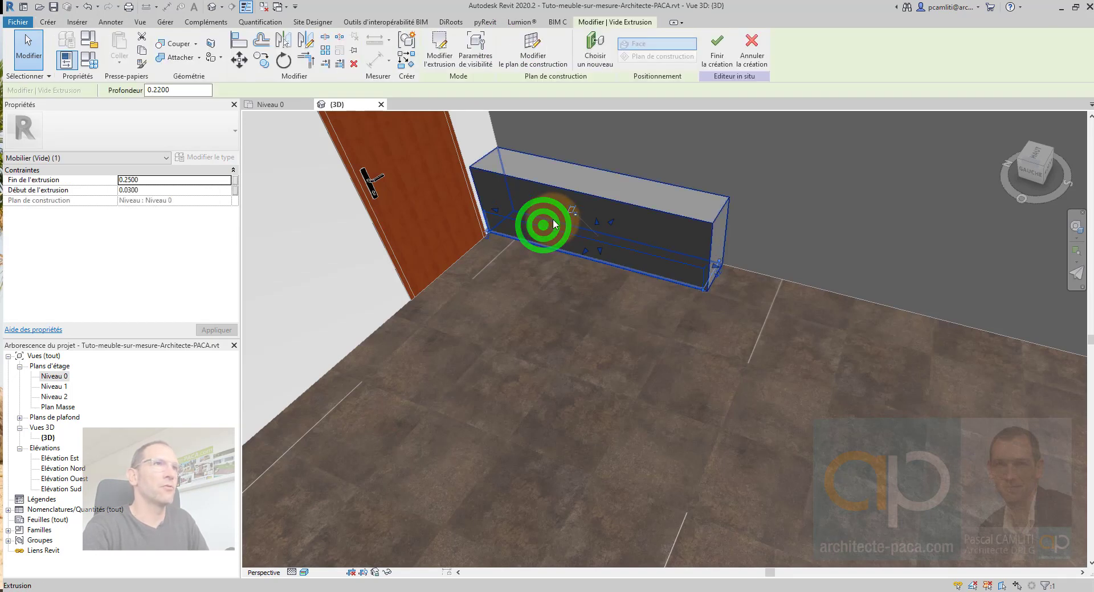
# - Try to copy the void extrusion upward in the 3D view from the cabinet's lower front corner
pyautogui.press('c')
pyautogui.press('o')
pyautogui.click(707, 290)
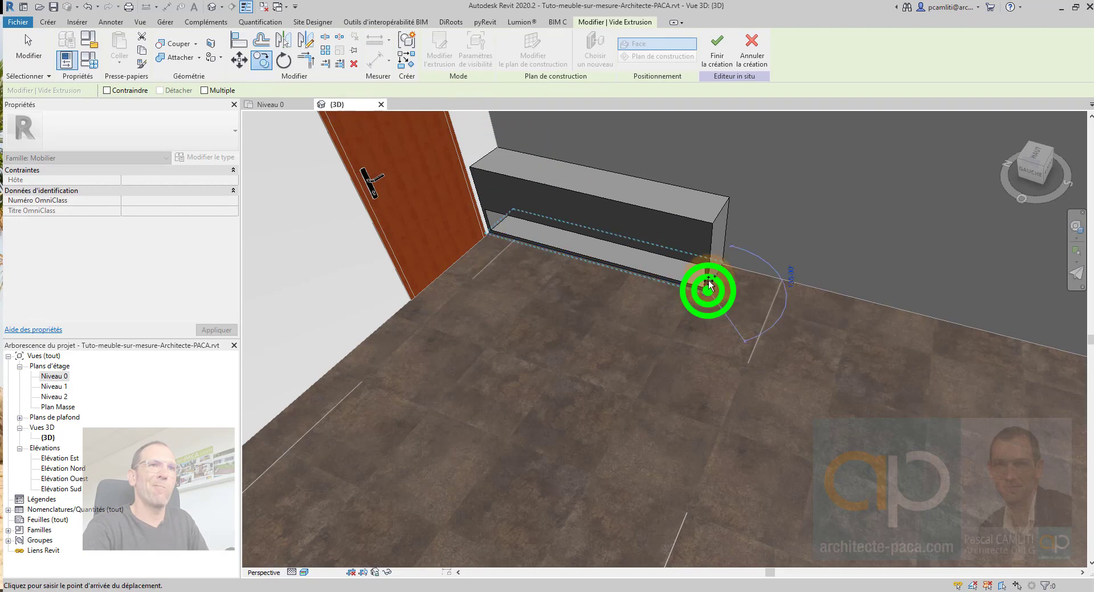
pyautogui.click(700, 245)
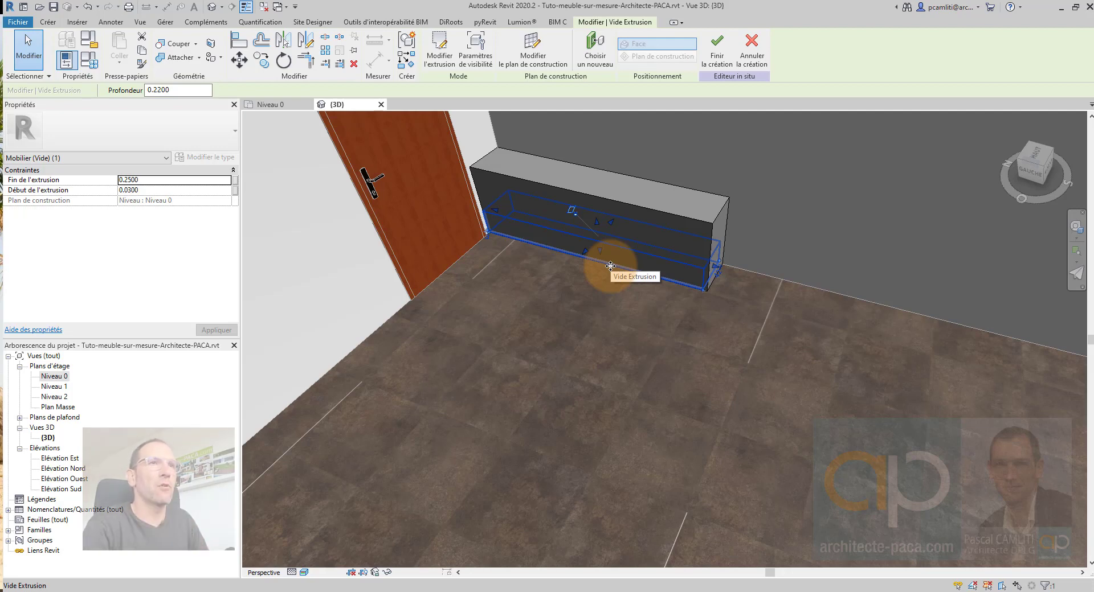
# - Open the Elévation Ouest view and set its visual style to wireframe (Image filaire)
pyautogui.click(70, 478)
pyautogui.doubleClick(70, 478)
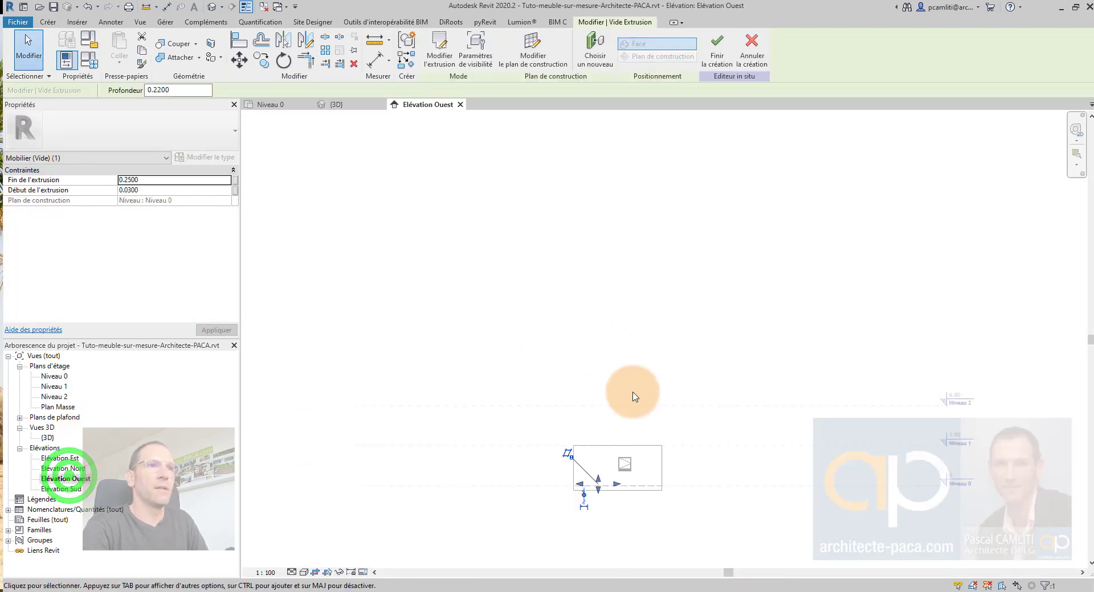
pyautogui.click(313, 574)
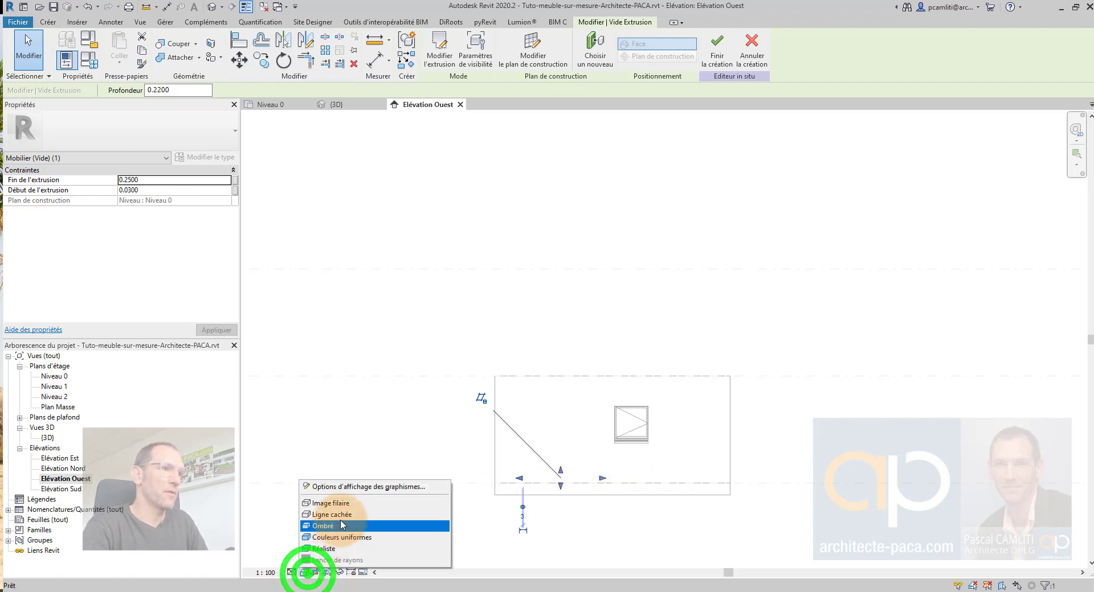
pyautogui.click(352, 501)
pyautogui.scroll(5, 577, 480)
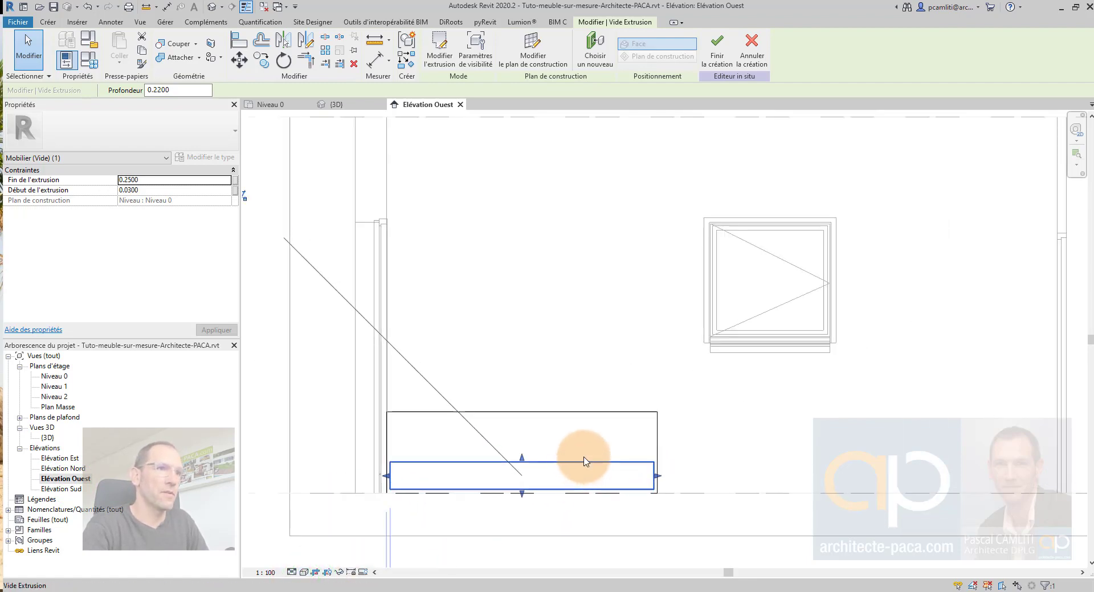
# - Copy the void extrusion upward inside the cabinet with Contraindre turned off, its upper edge about 0.53 m above Niveau 0
pyautogui.press('c')
pyautogui.press('o')
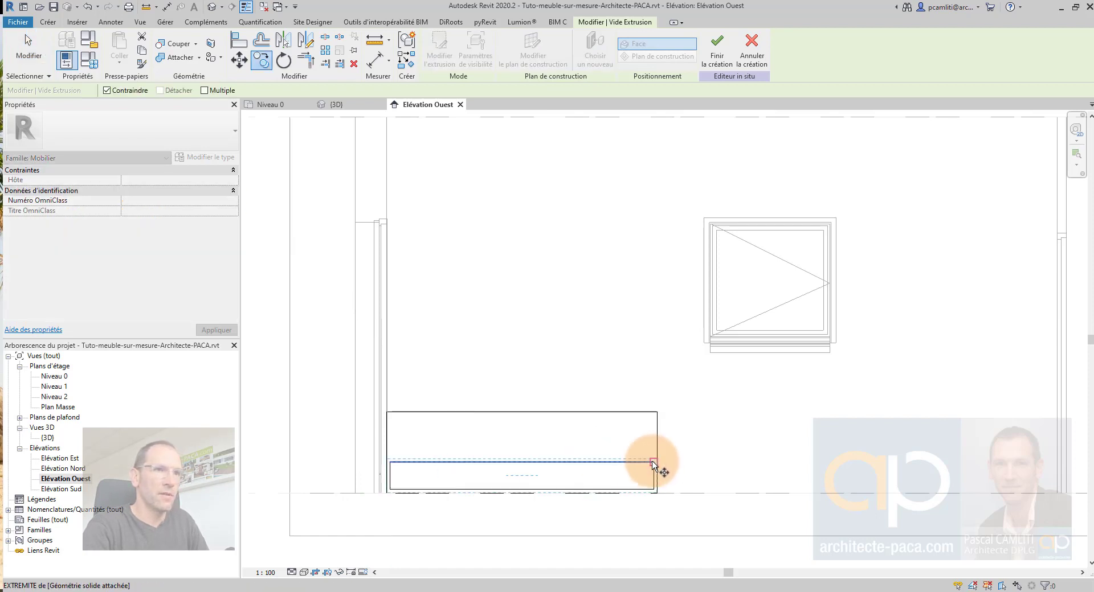
pyautogui.click(651, 461)
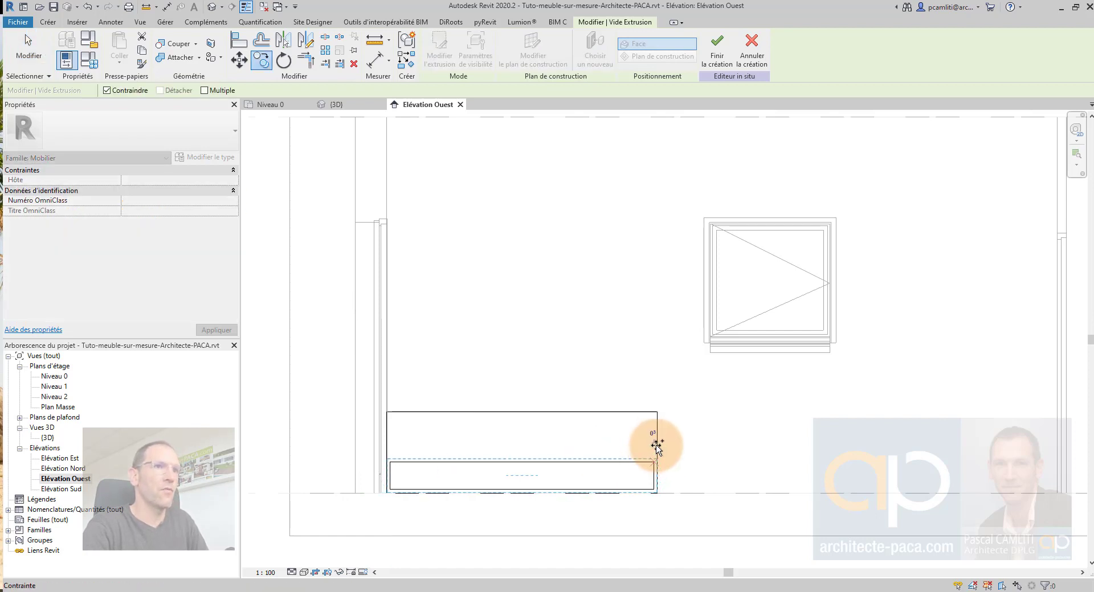
pyautogui.click(107, 90)
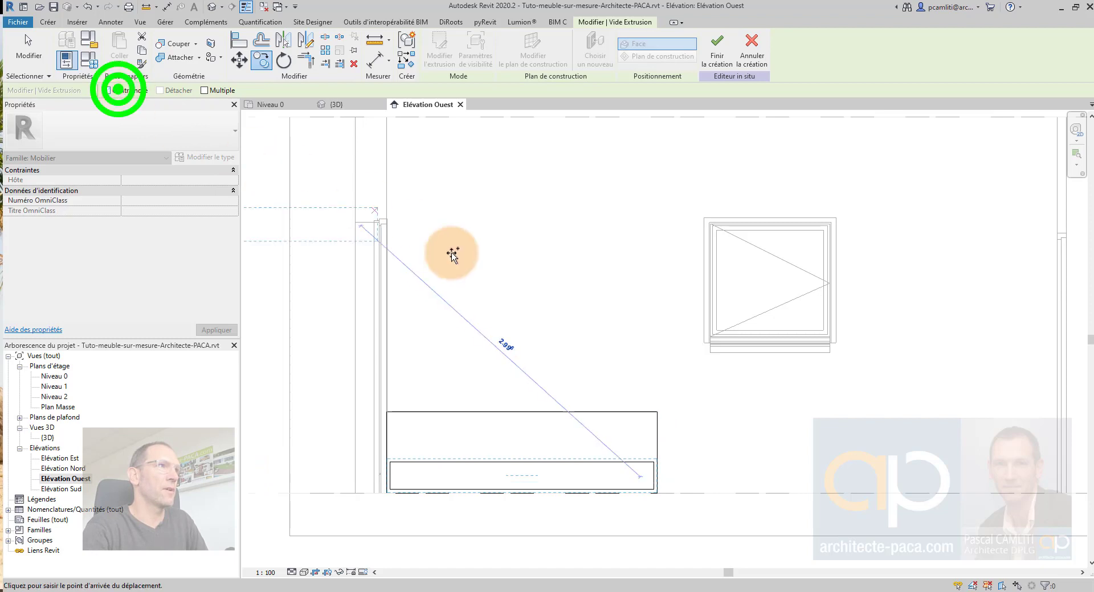
pyautogui.click(653, 426)
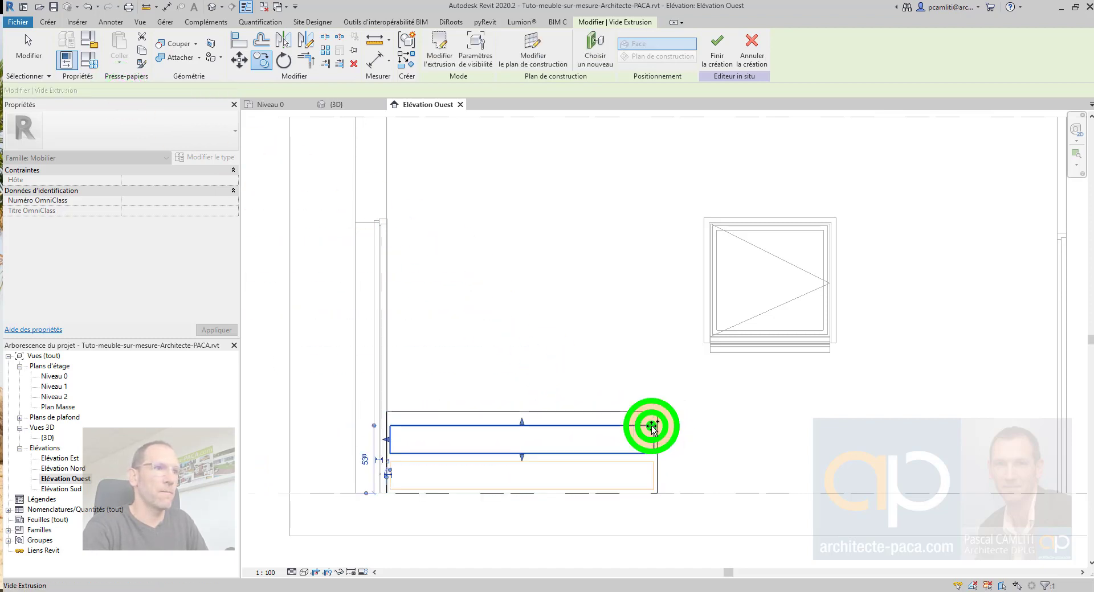
# - Nudge the copied void down until its upper edge is about 0.51 m above Niveau 0, and finish the in-place edit
pyautogui.press('Escape')
pyautogui.click(638, 452)
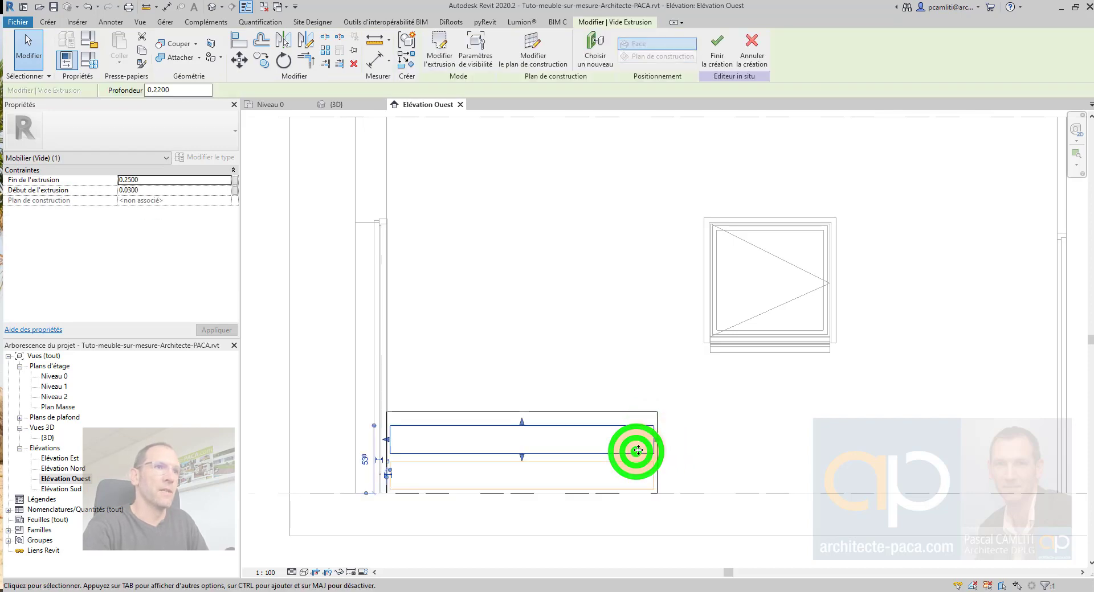
pyautogui.moveTo(638, 450); pyautogui.dragTo(638, 450)
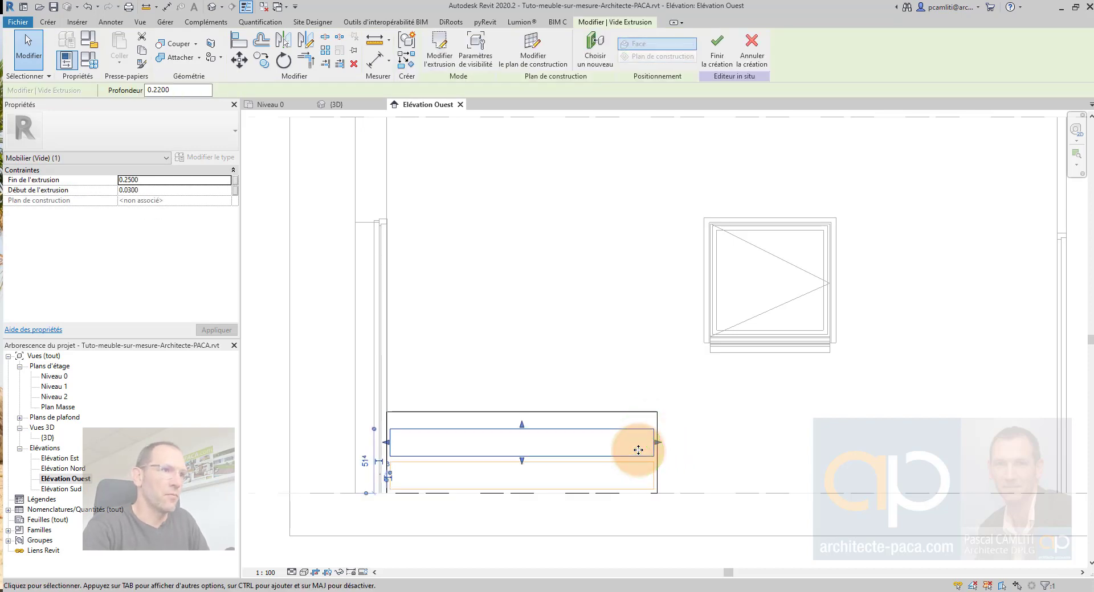
pyautogui.press('Escape')
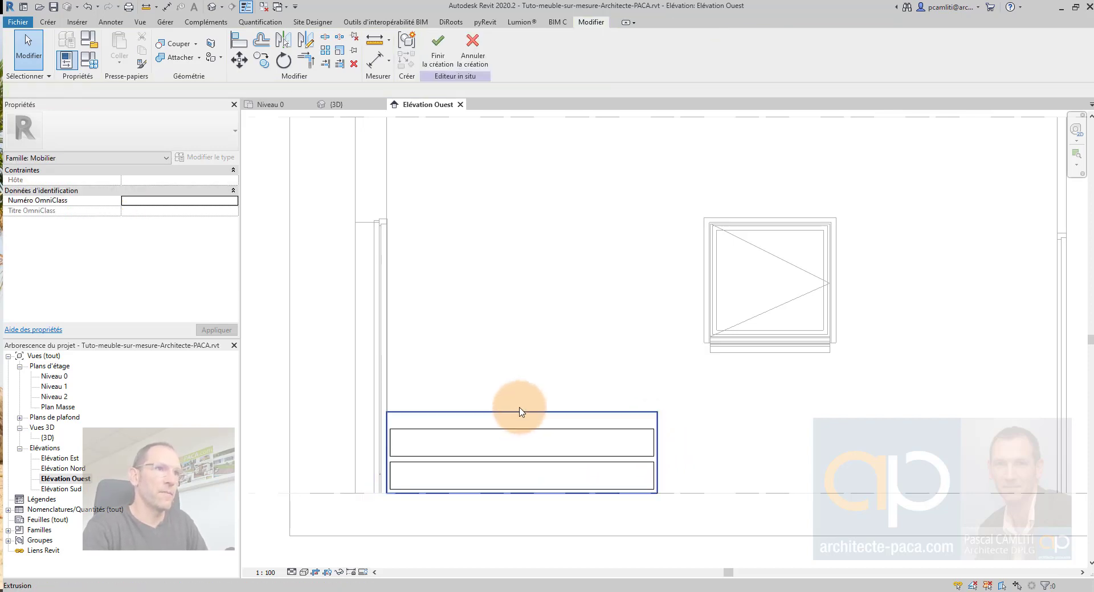
pyautogui.click(438, 51)
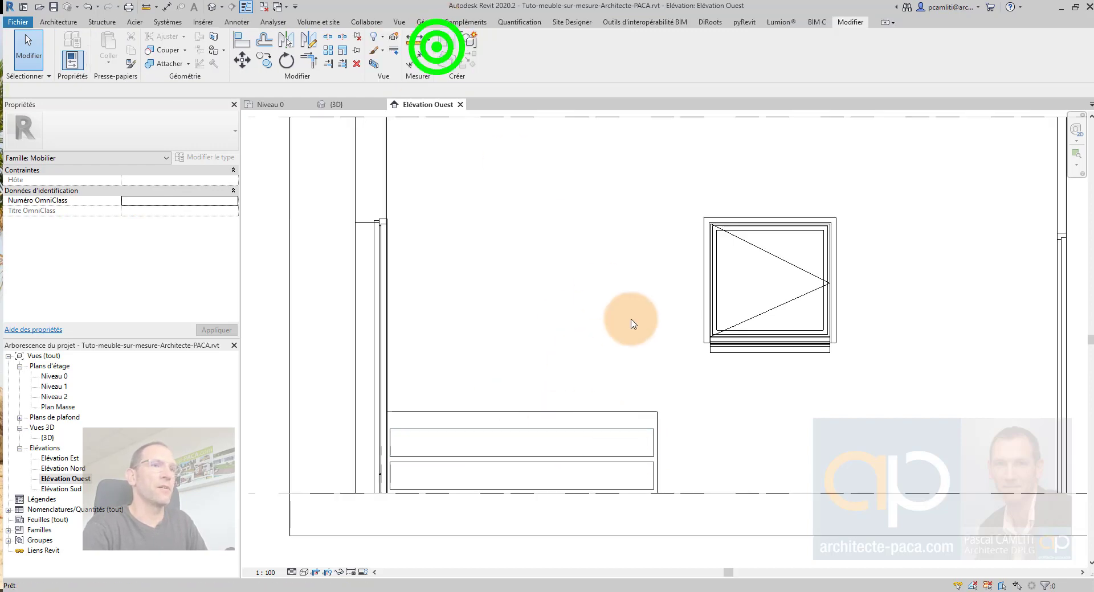
# - Return to the 3D view and reopen the shoe cabinet for in-place editing
pyautogui.hotkey('ctrl', 'Tab')
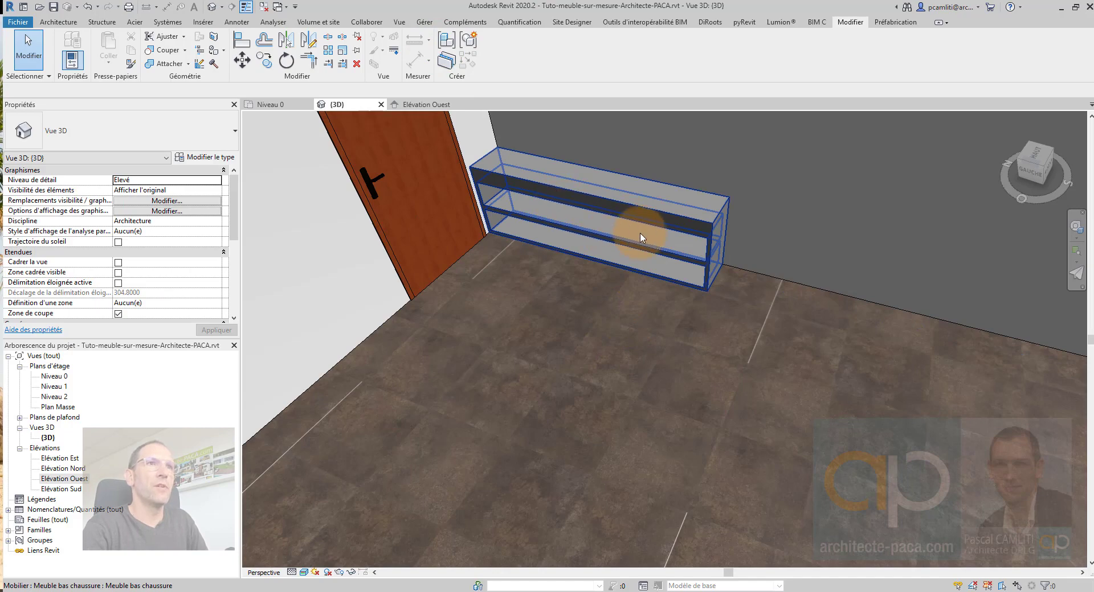
pyautogui.moveTo(639, 232)
pyautogui.keyDown('shift'); pyautogui.mouseDown(button='middle')
pyautogui.moveTo(695, 207)
pyautogui.moveTo(638, 244)
pyautogui.moveTo(669, 267)
pyautogui.moveTo(615, 327)
pyautogui.mouseUp(button='middle'); pyautogui.keyUp('shift')
pyautogui.scroll(-2, 659, 276)
pyautogui.scroll(-1, 615, 327)
pyautogui.click(676, 171)
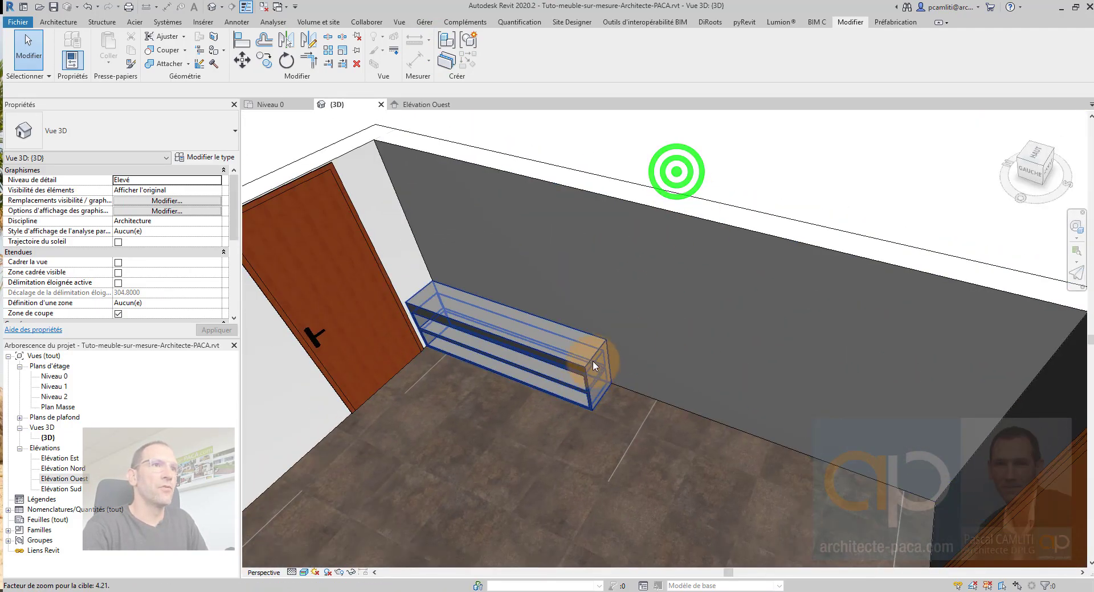
pyautogui.click(542, 337)
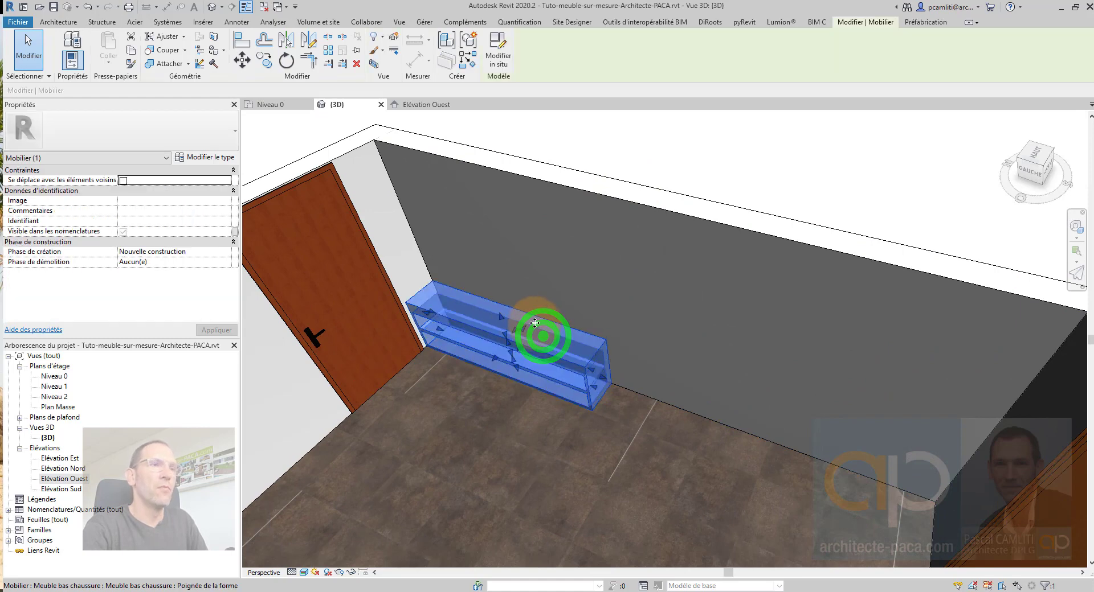
pyautogui.scroll(2, 502, 315)
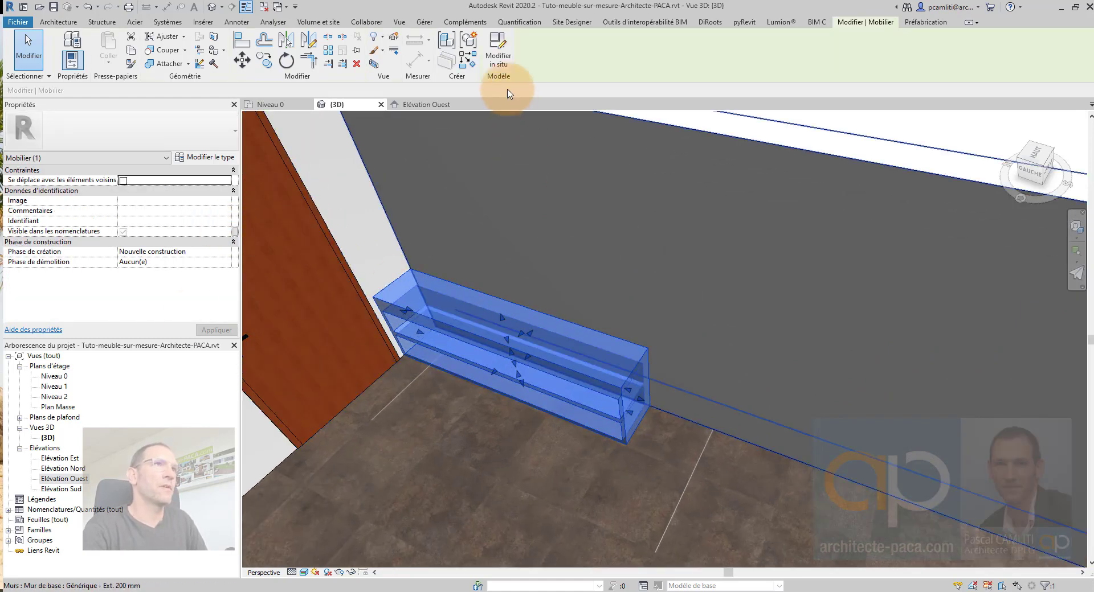
pyautogui.click(499, 49)
# - Set the cabinet solid's extrusion end to 0.55 m and finish the in-place edit
pyautogui.click(502, 317)
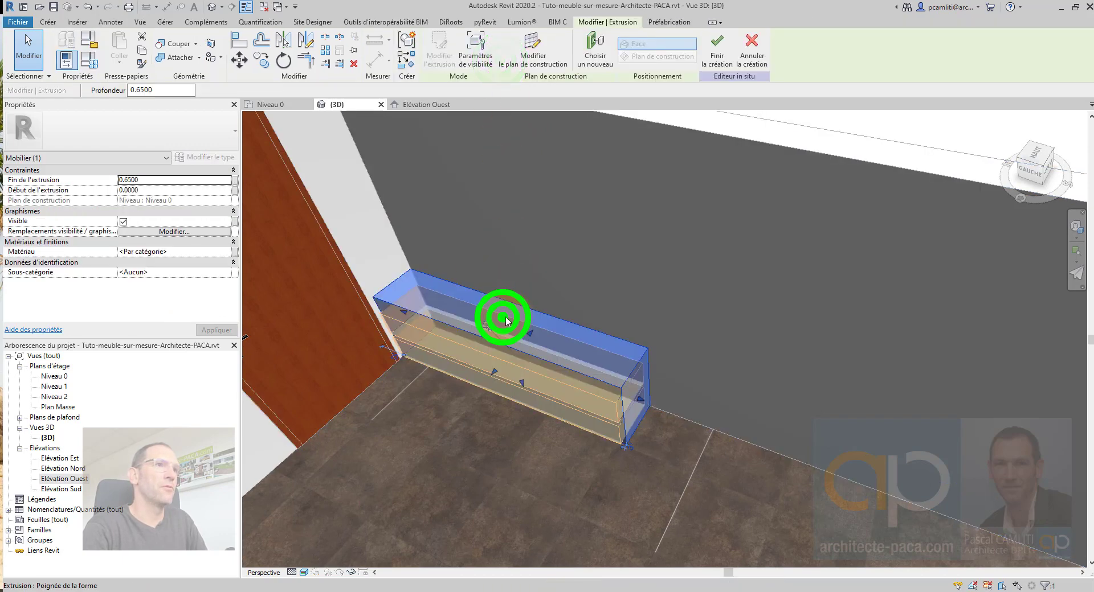
pyautogui.click(149, 179)
pyautogui.doubleClick(125, 180)
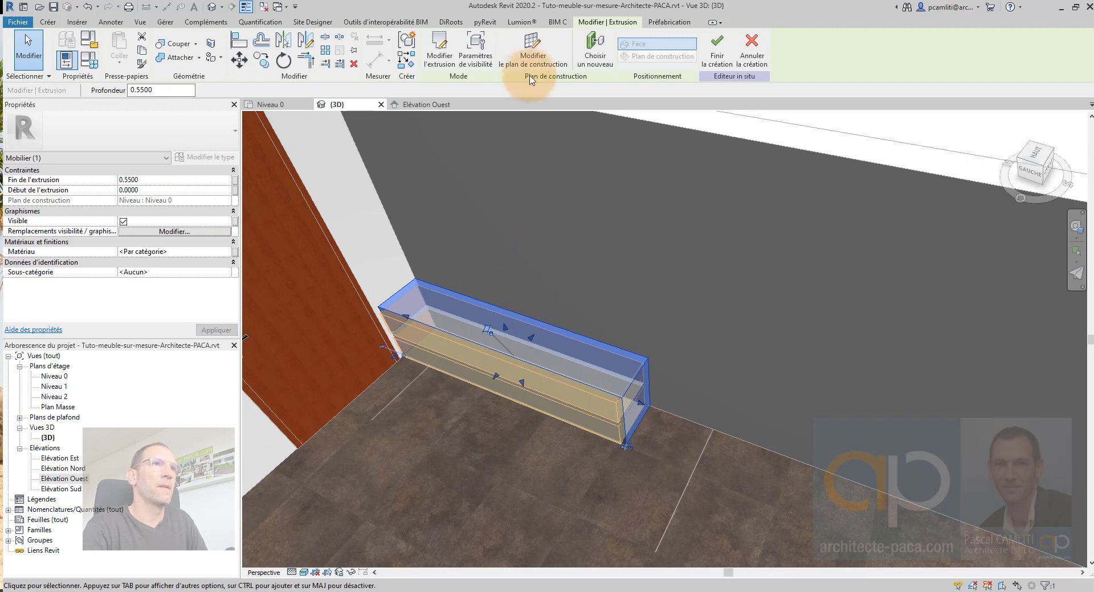
pyautogui.click(723, 58)
pyautogui.scroll(-3, 741, 288)
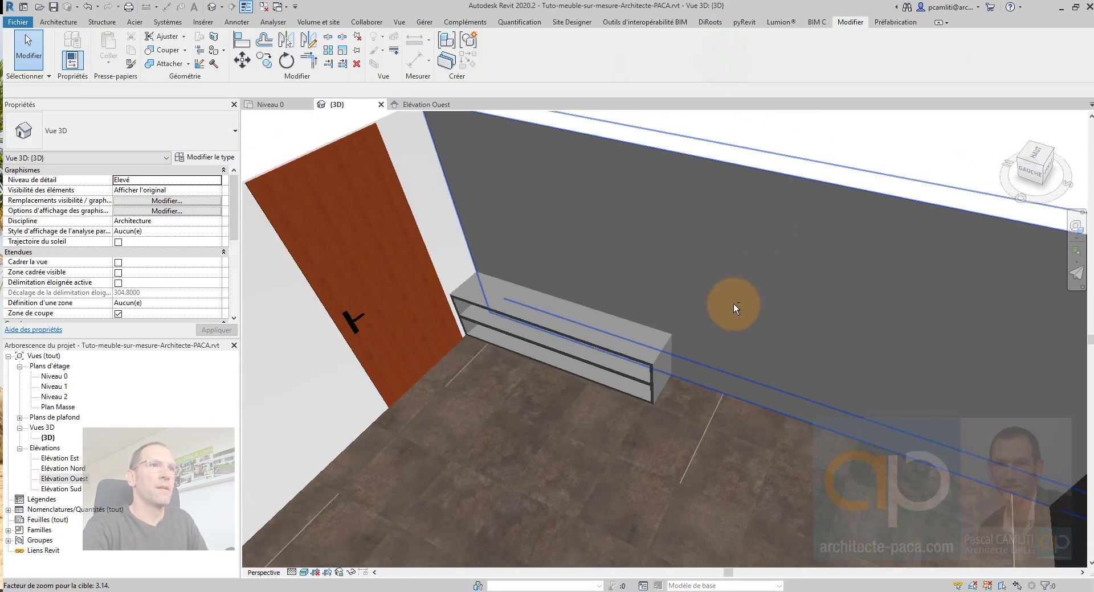
pyautogui.keyDown('shift'); pyautogui.moveTo(734, 304); pyautogui.dragTo(779, 316, button='middle'); pyautogui.keyUp('shift')
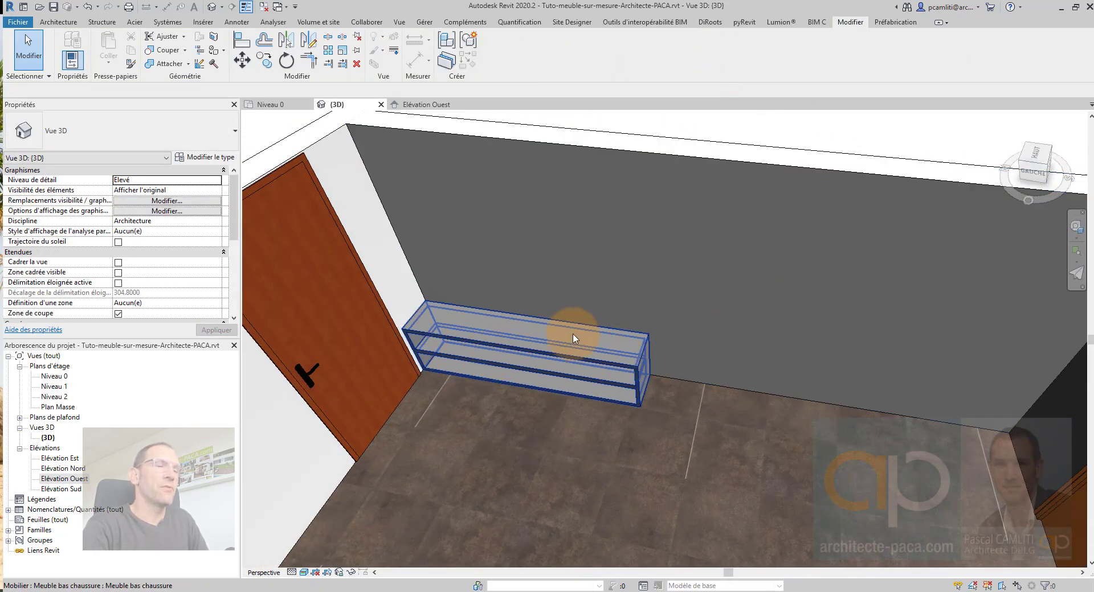
pyautogui.scroll(-3, 573, 338)
pyautogui.keyDown('shift'); pyautogui.moveTo(586, 337); pyautogui.dragTo(668, 154, button='middle'); pyautogui.keyUp('shift')
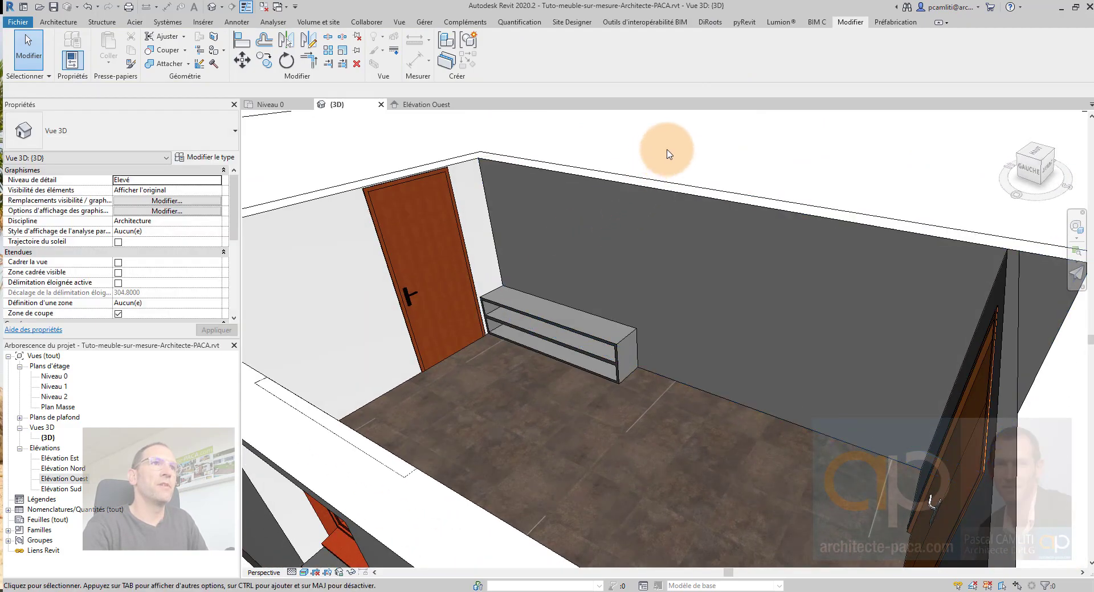
# - On the Niveau 0 plan, create an in-place component of category Mobilier named "Banc"
pyautogui.click(666, 149)
pyautogui.keyDown('shift'); pyautogui.moveTo(624, 356); pyautogui.dragTo(634, 376, button='middle'); pyautogui.keyUp('shift')
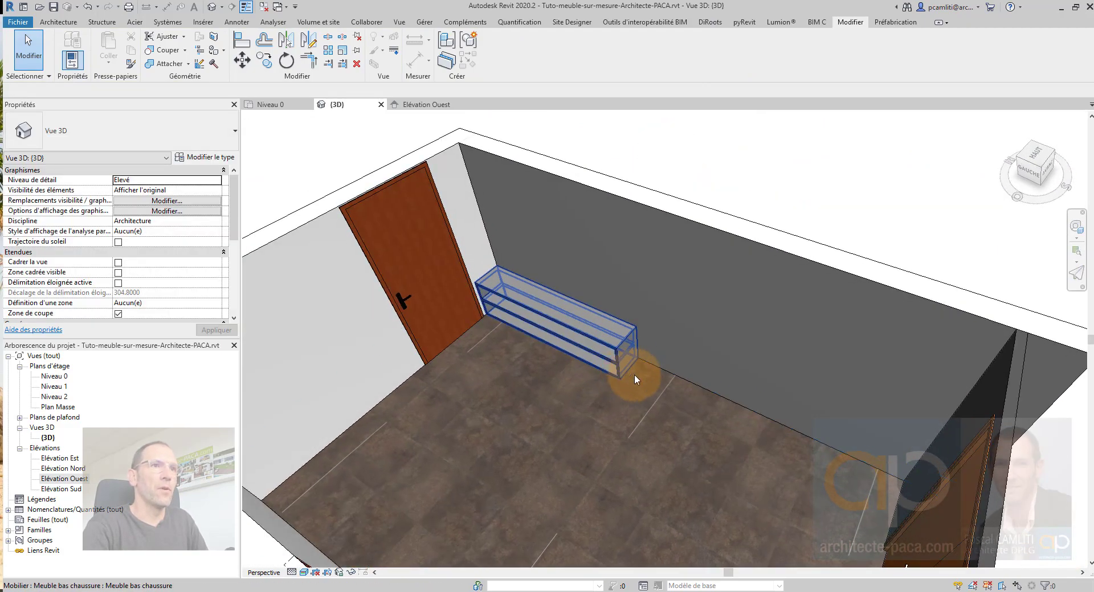
pyautogui.doubleClick(56, 377)
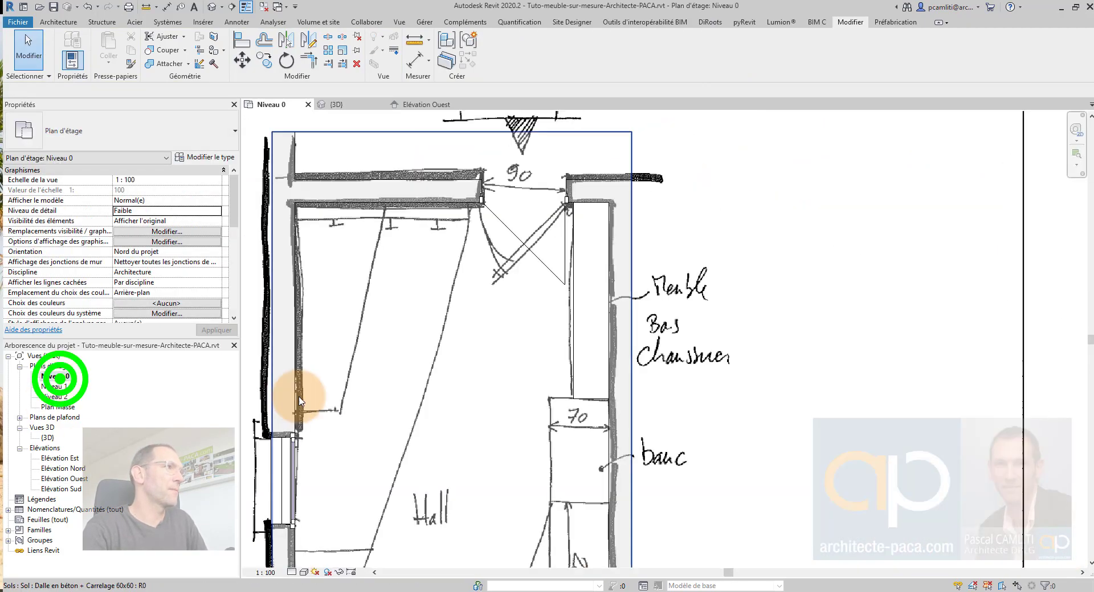
pyautogui.moveTo(565, 320); pyautogui.dragTo(531, 166, button='middle')
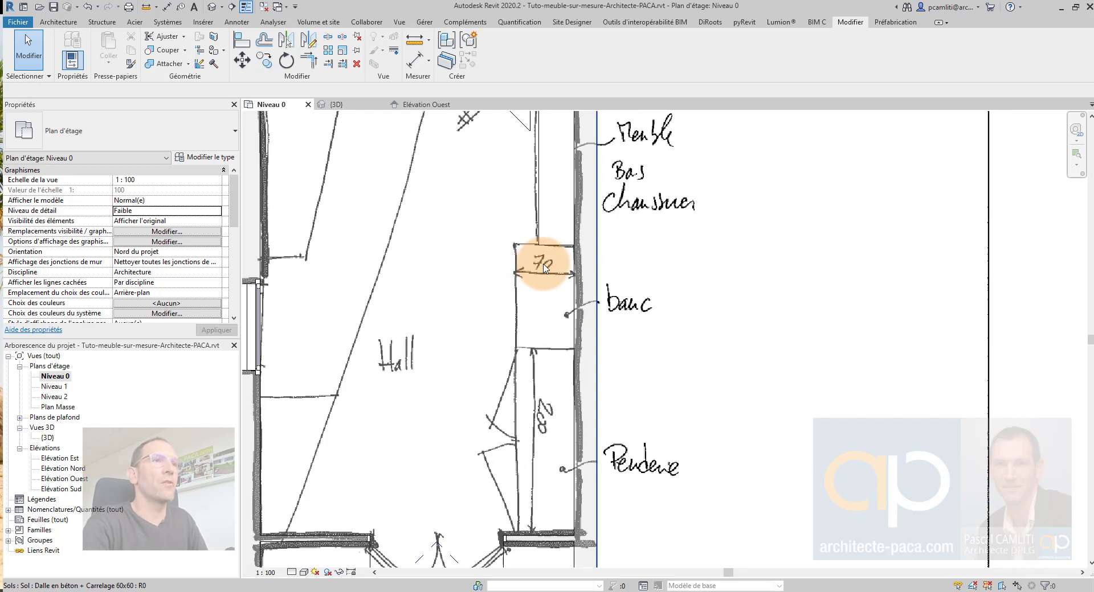
pyautogui.click(63, 22)
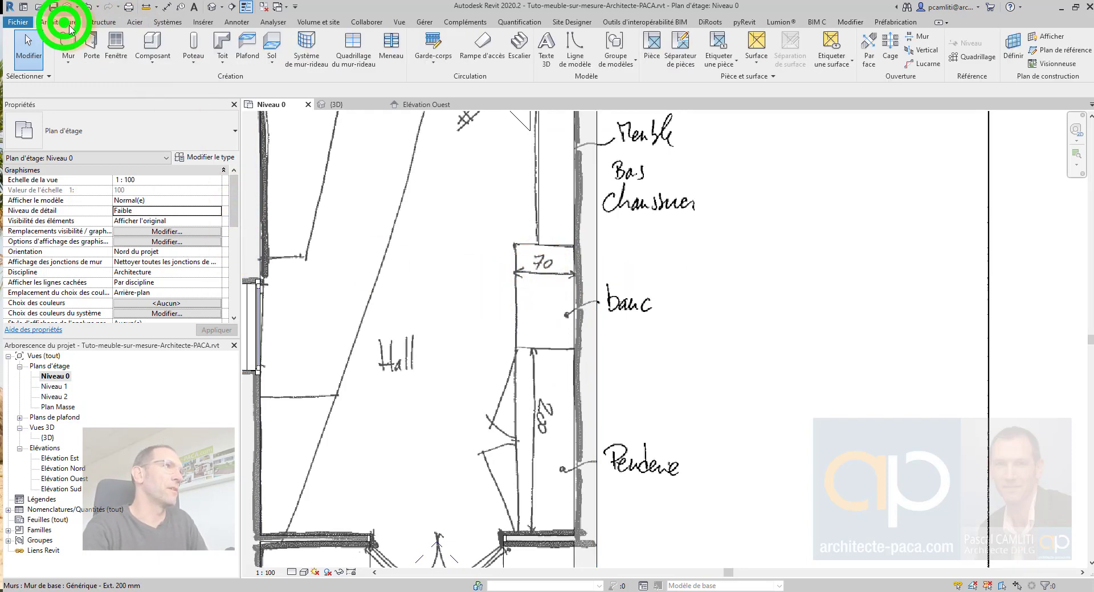
pyautogui.click(145, 60)
pyautogui.click(137, 106)
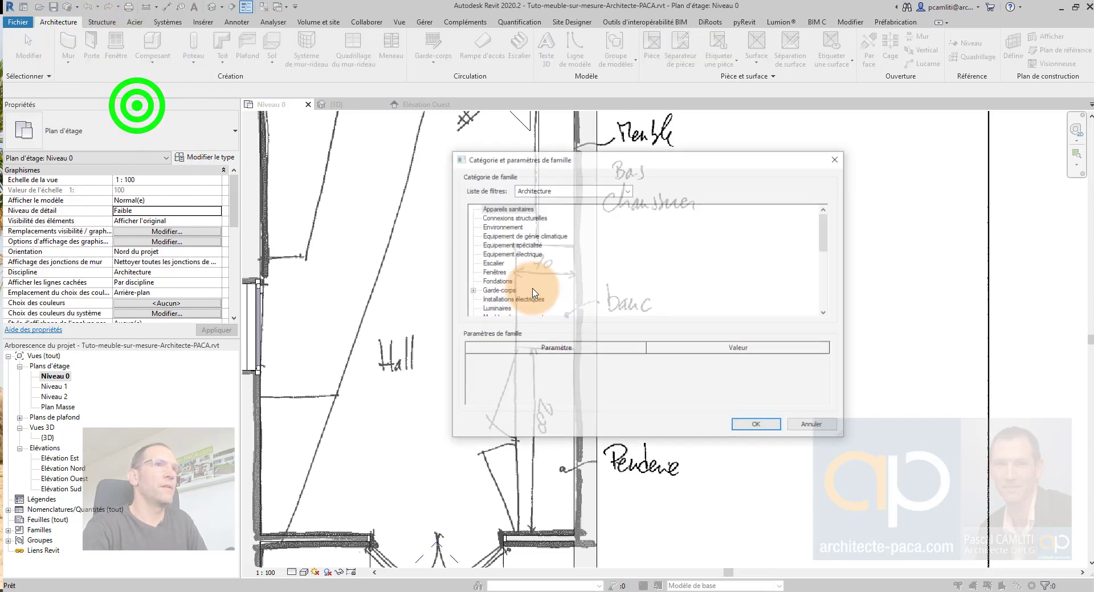
pyautogui.scroll(-2, 507, 292)
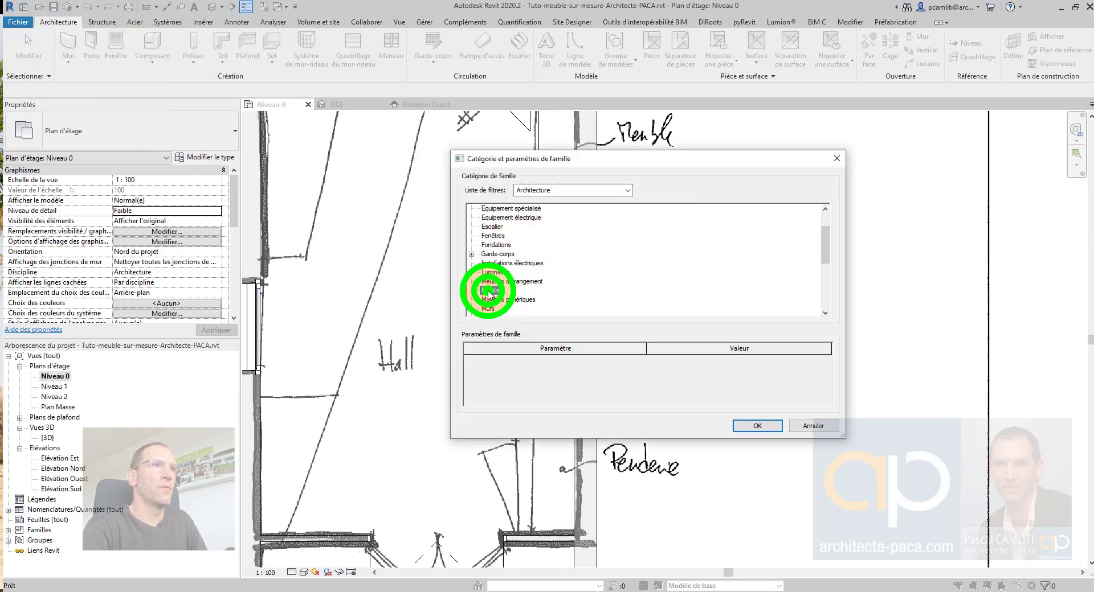
pyautogui.doubleClick(489, 292)
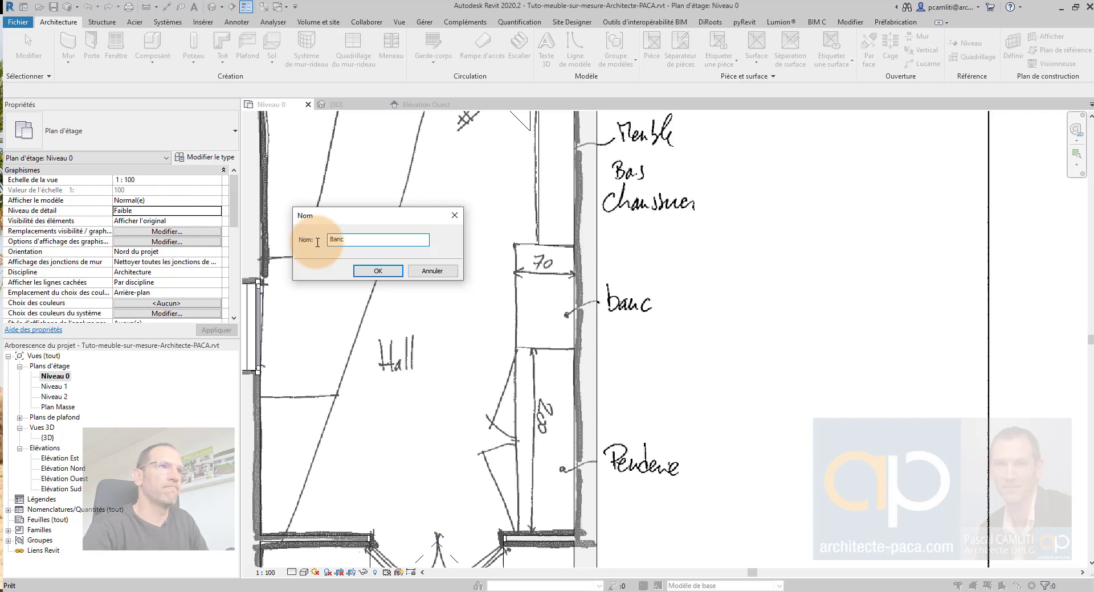
pyautogui.click(378, 271)
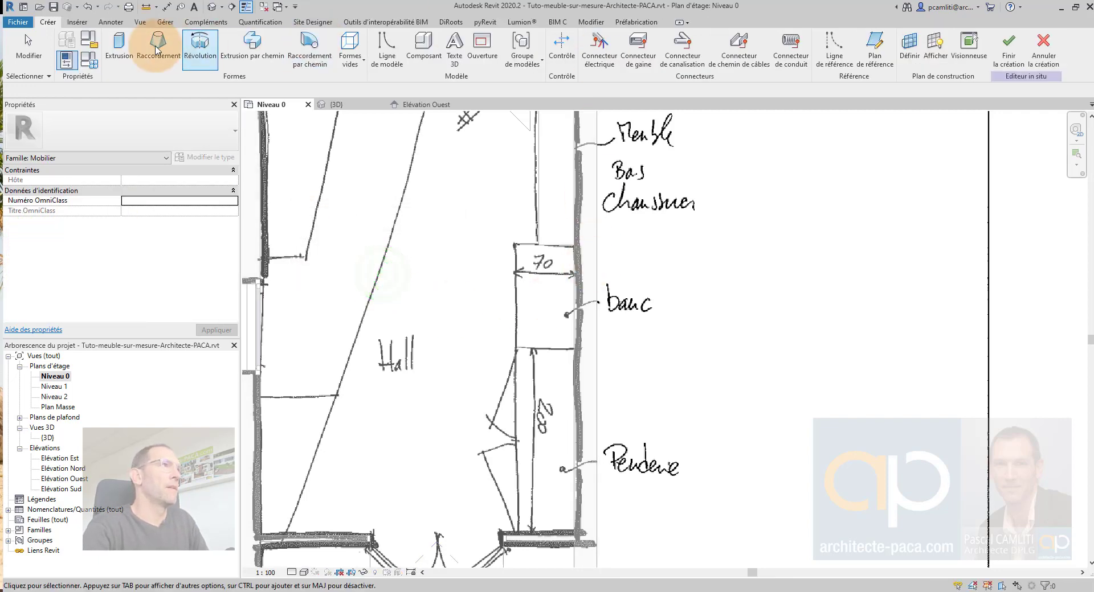
# - Start a solid extrusion and sketch a narrow rectangle across the upper end of the bench outline, from the wall to the bench's front edge
pyautogui.click(120, 40)
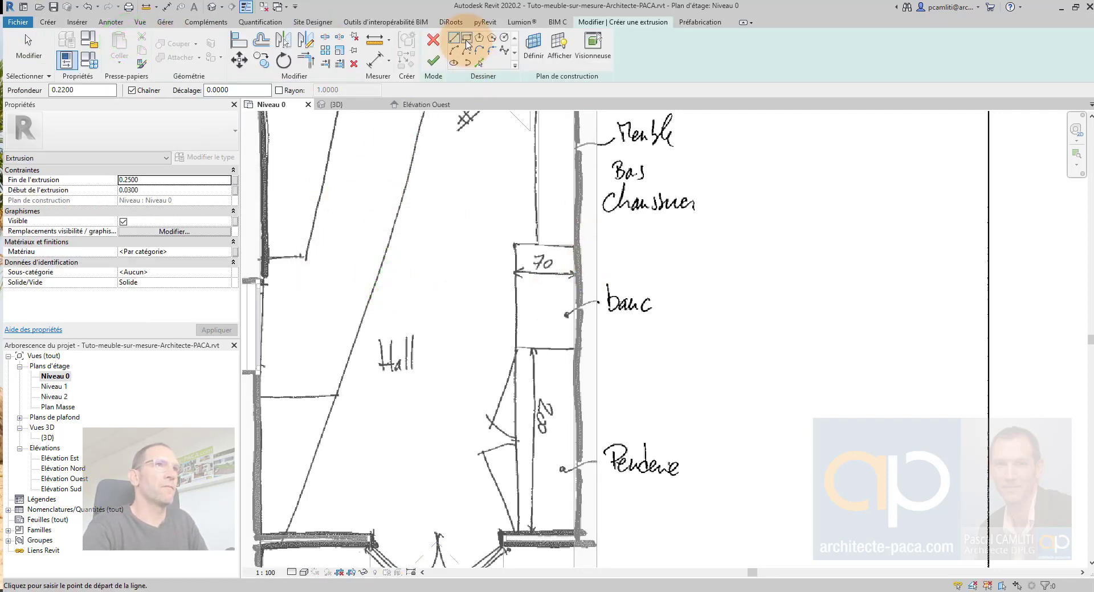
pyautogui.click(466, 38)
pyautogui.scroll(2, 524, 257)
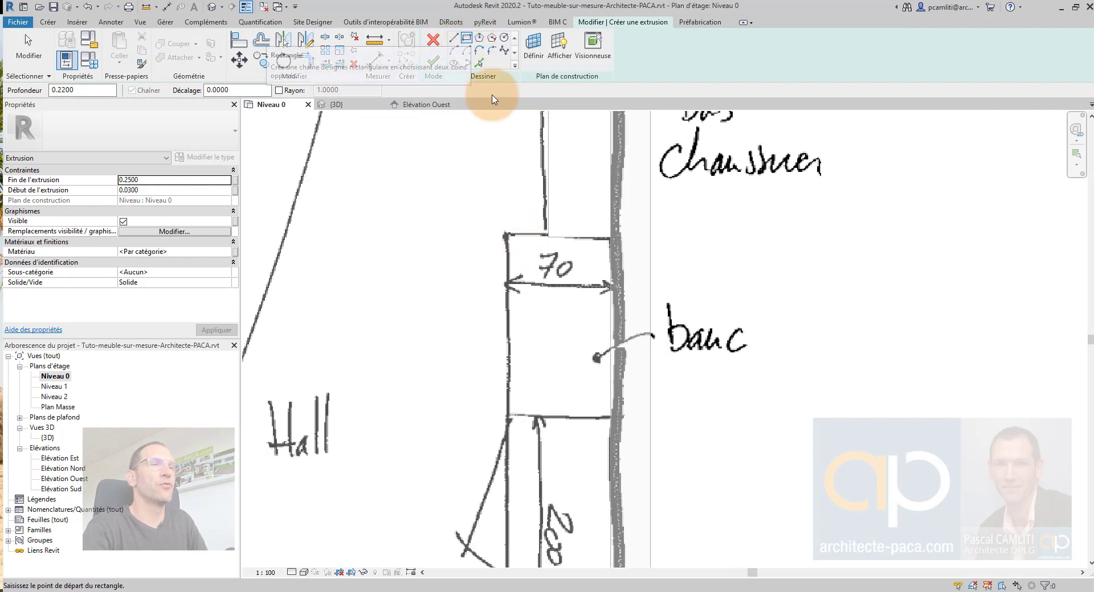
pyautogui.click(505, 234)
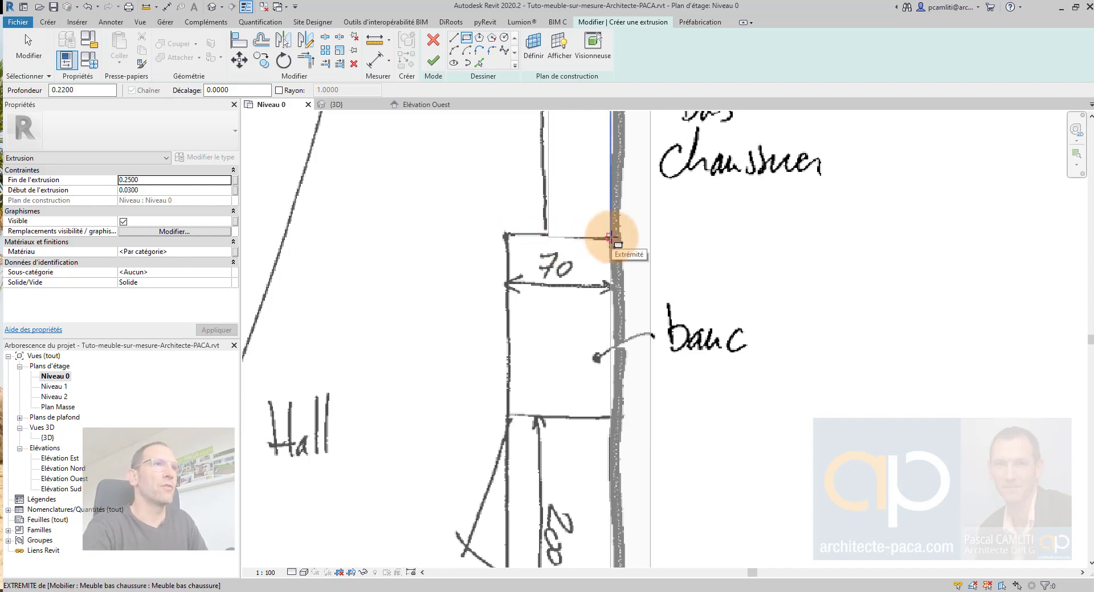
pyautogui.click(611, 237)
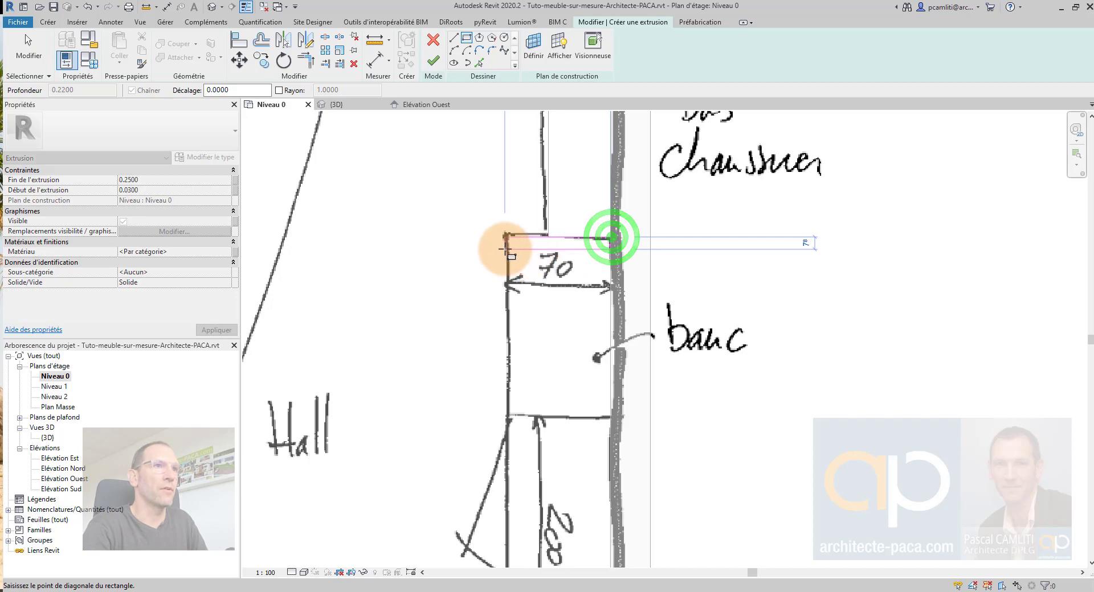
pyautogui.click(507, 251)
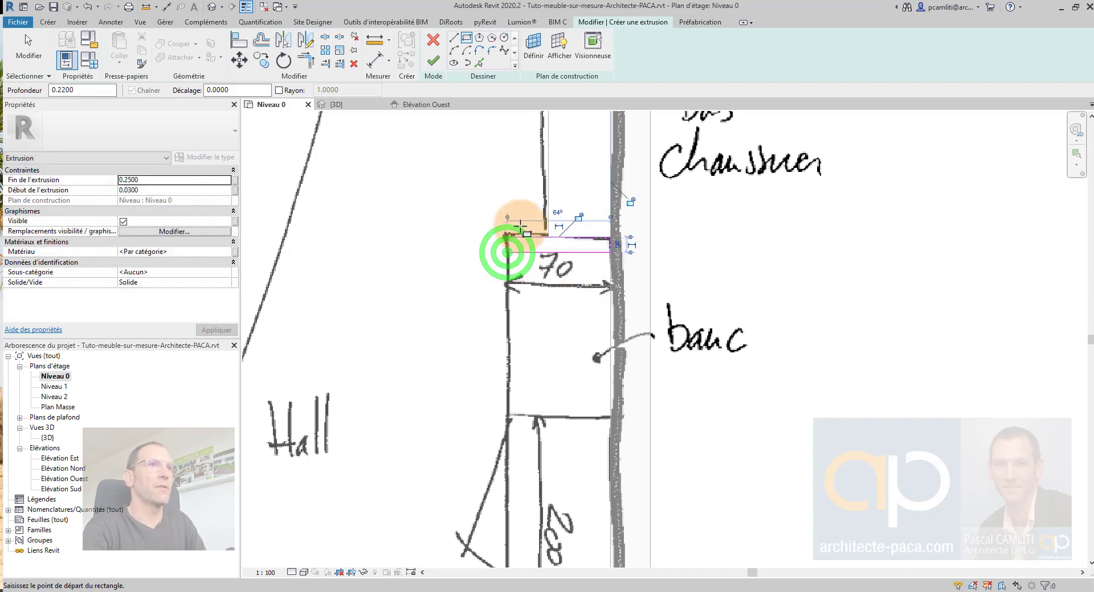
pyautogui.press('Escape')
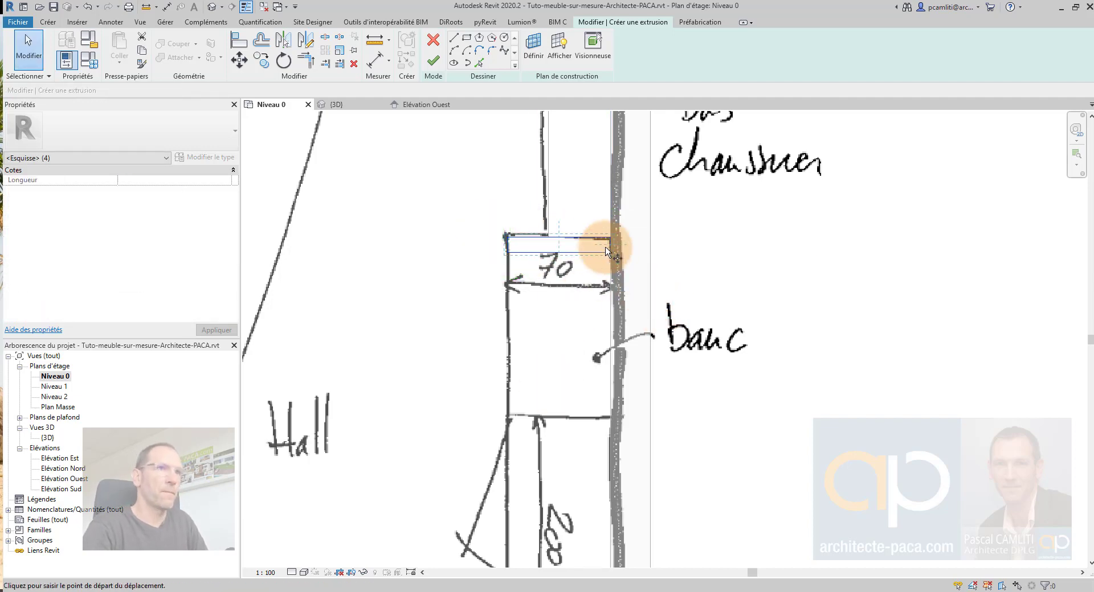
# - Copy the rectangle straight down to the lower end of the bench outline and finish the extrusion sketch
pyautogui.press('d')
pyautogui.press('e')
pyautogui.click(609, 236)
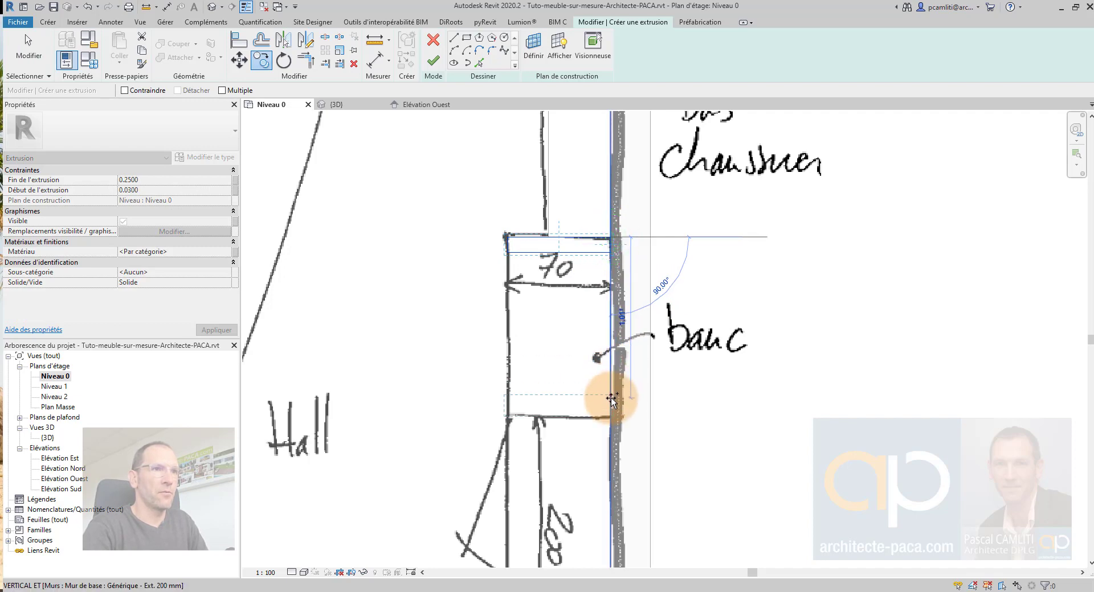
pyautogui.click(609, 399)
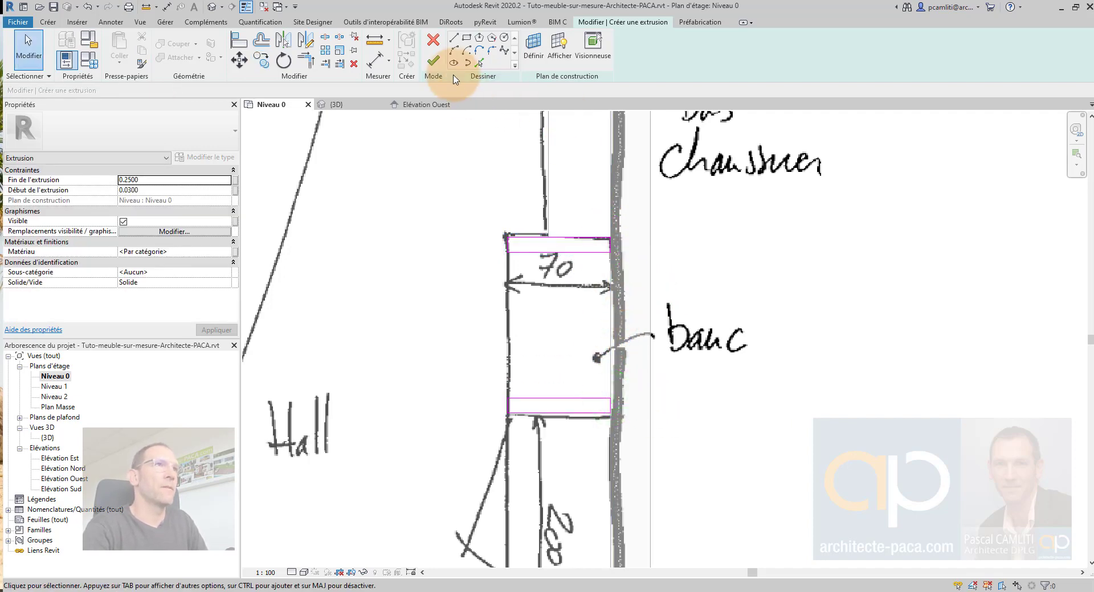
pyautogui.click(434, 64)
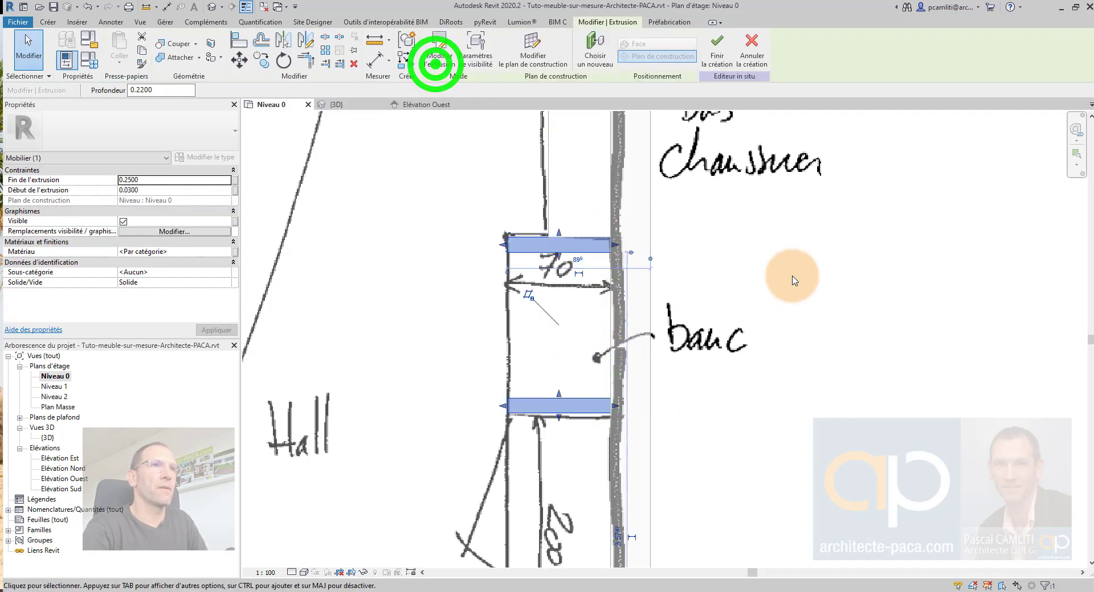
pyautogui.click(810, 277)
# - Set the bench supports' extrusion start to 0 and extrusion end to 0.40 m
pyautogui.click(569, 252)
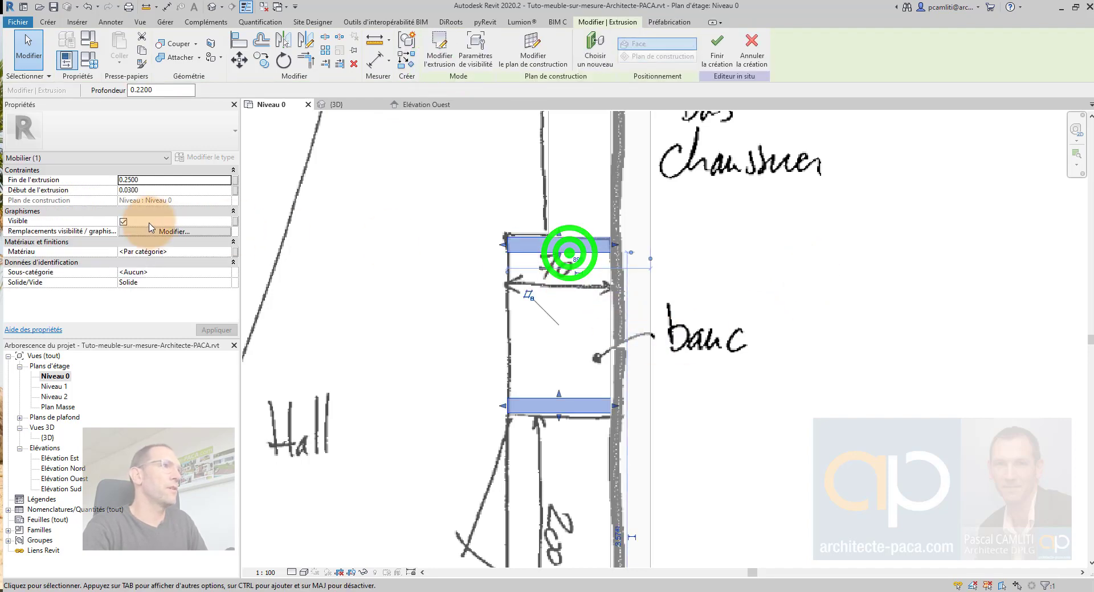
pyautogui.click(147, 192)
pyautogui.write('1.0000')
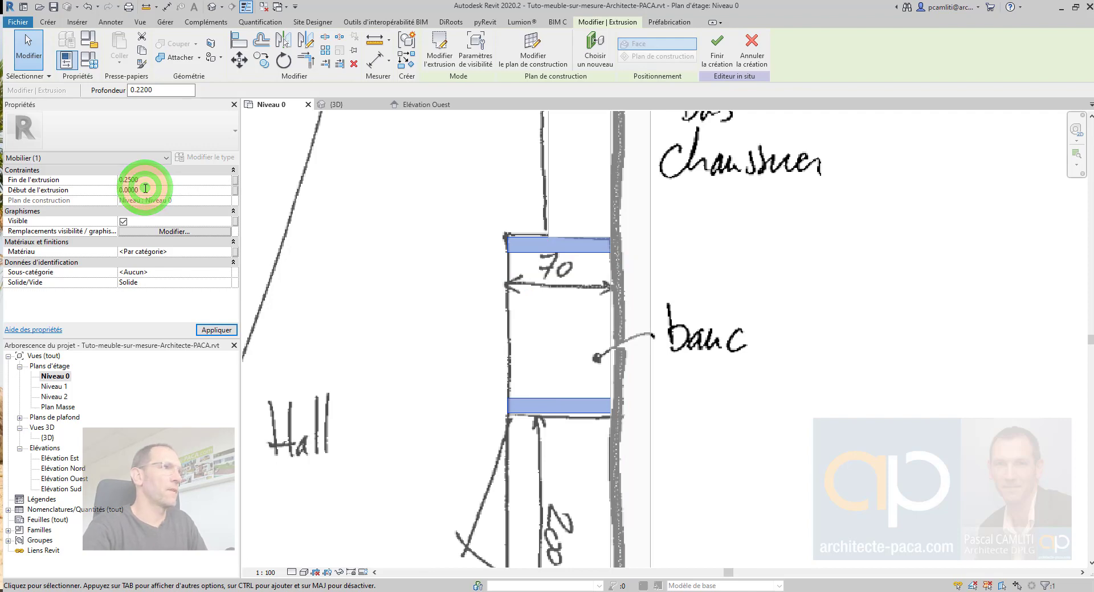
pyautogui.click(124, 179)
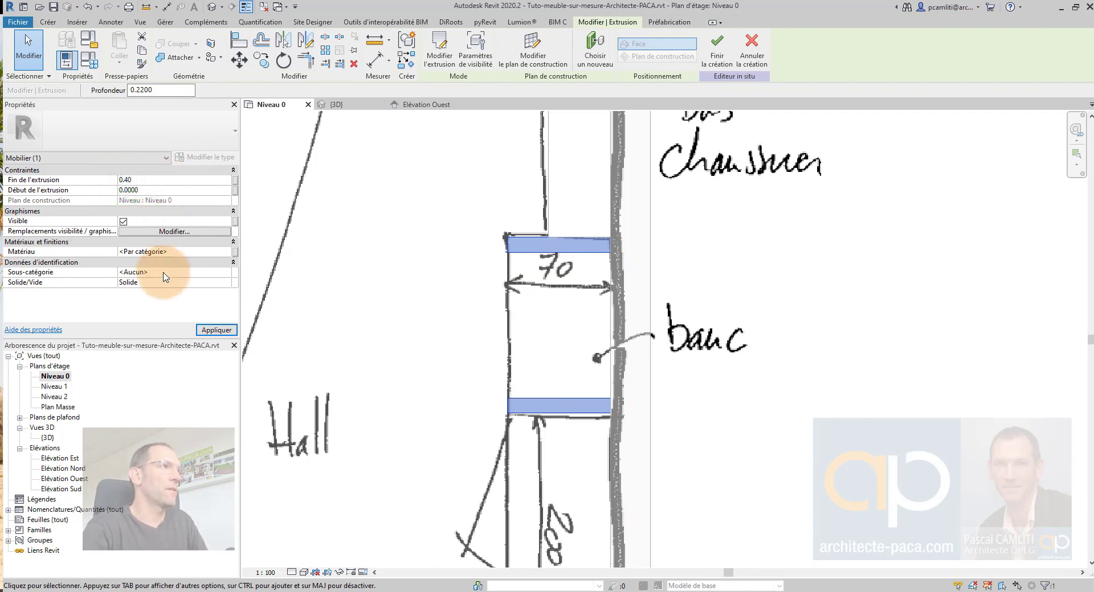
pyautogui.click(229, 327)
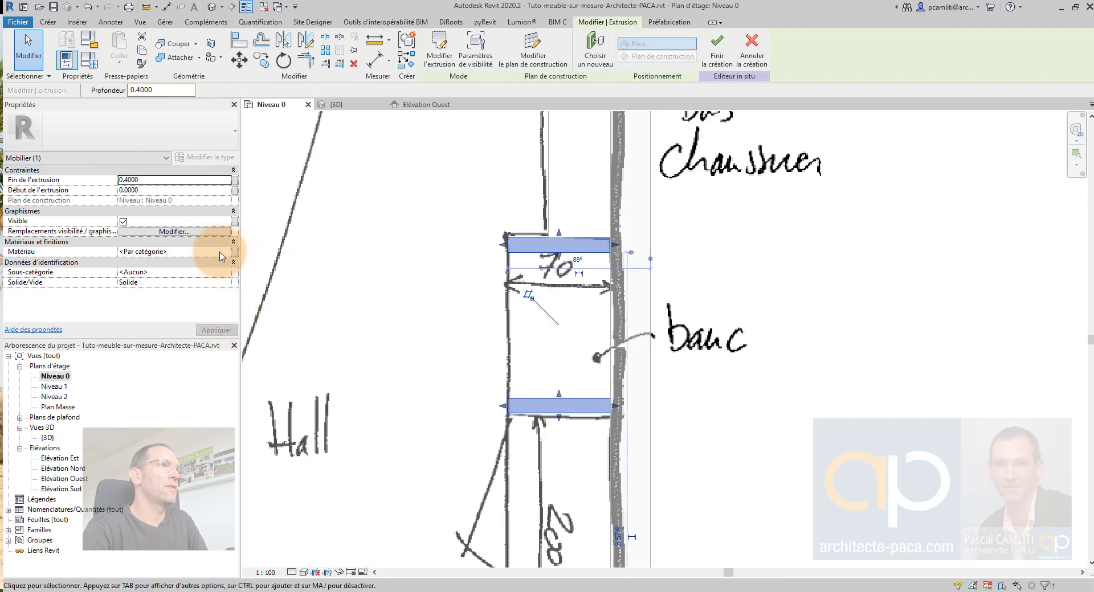
# - Search the materials for "peinture" and add the library material "Acier, finition peinture, bleu" to the project
pyautogui.click(224, 252)
pyautogui.click(228, 253)
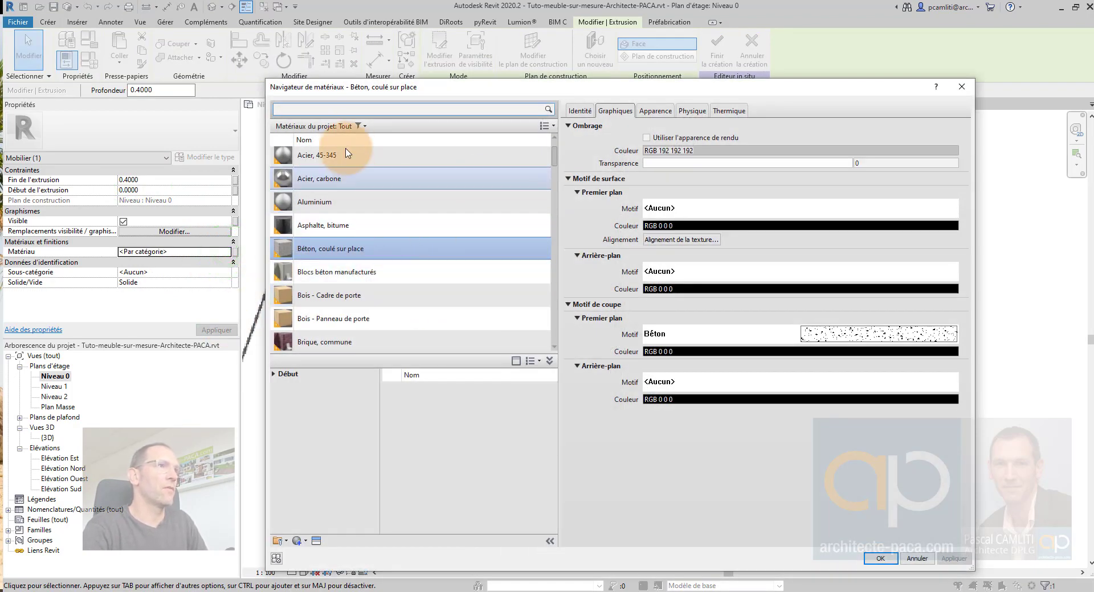
pyautogui.doubleClick(334, 110)
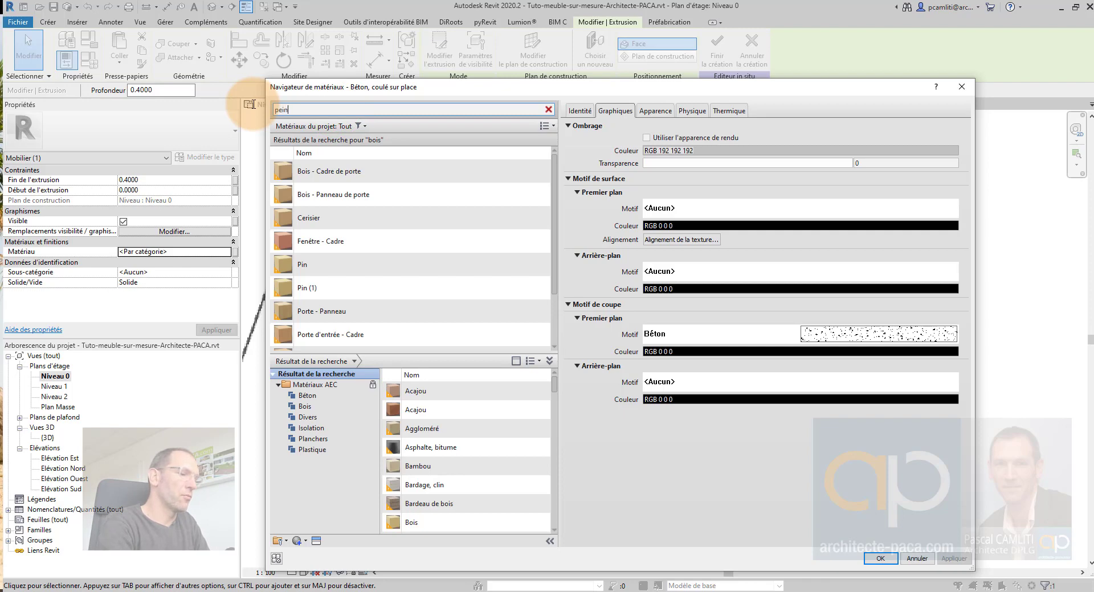
pyautogui.write('peinture')
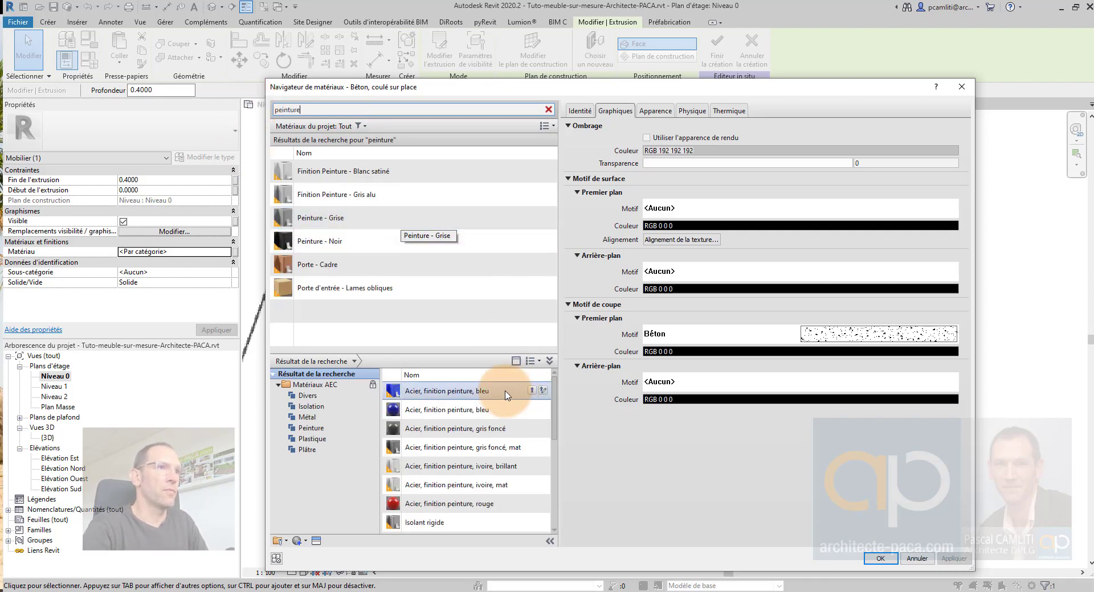
pyautogui.click(531, 390)
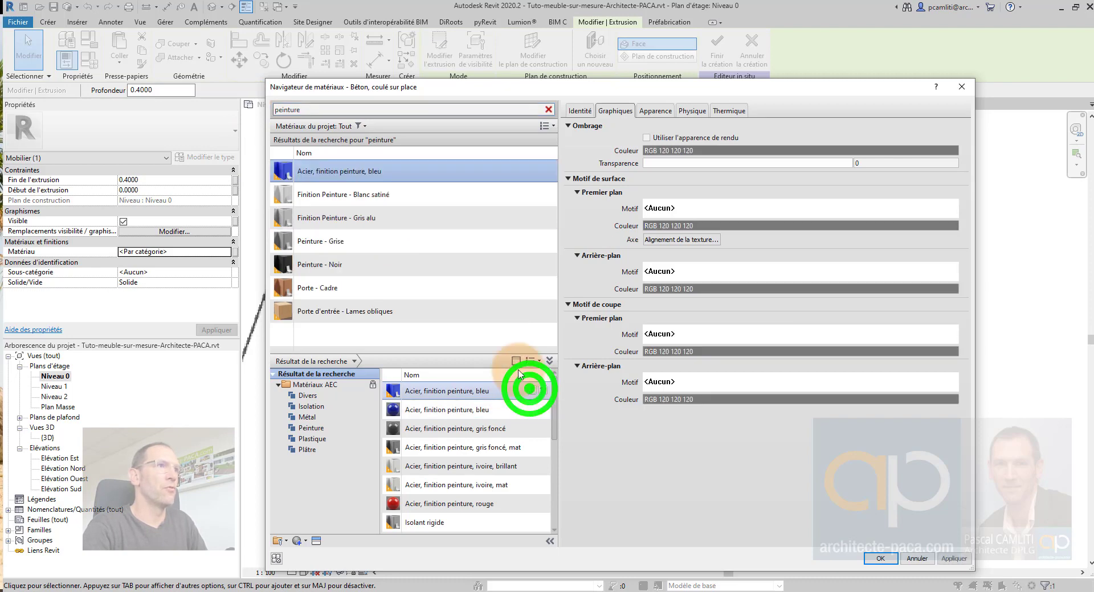
# - Assign the material "Acier, finition peinture, bleu" to the bench supports and finish the in-place component
pyautogui.doubleClick(387, 175)
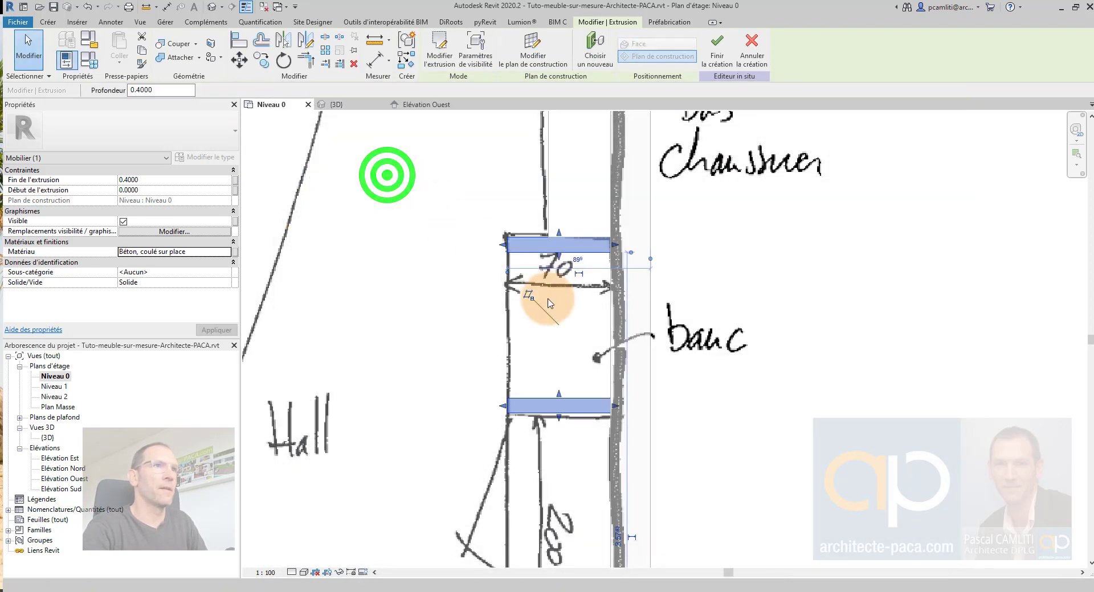
pyautogui.click(220, 251)
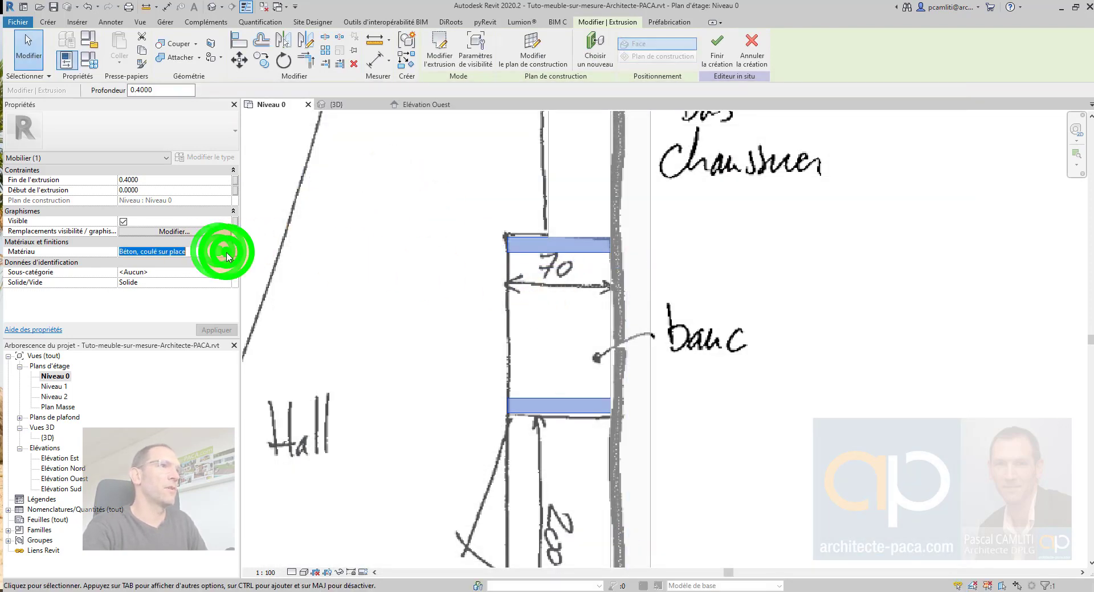
pyautogui.click(226, 254)
pyautogui.click(439, 180)
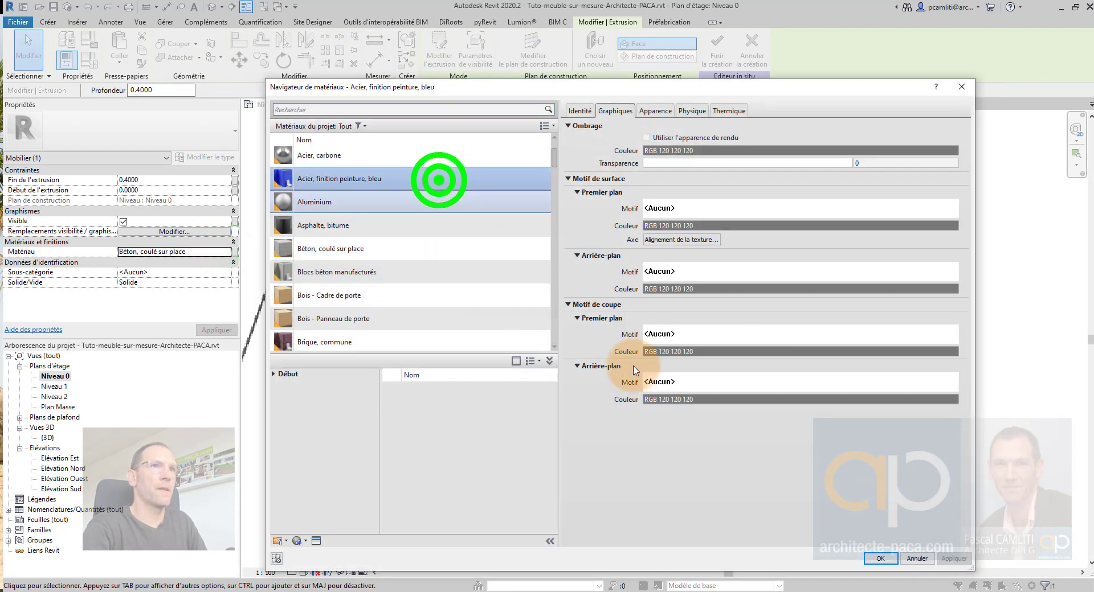
pyautogui.doubleClick(492, 182)
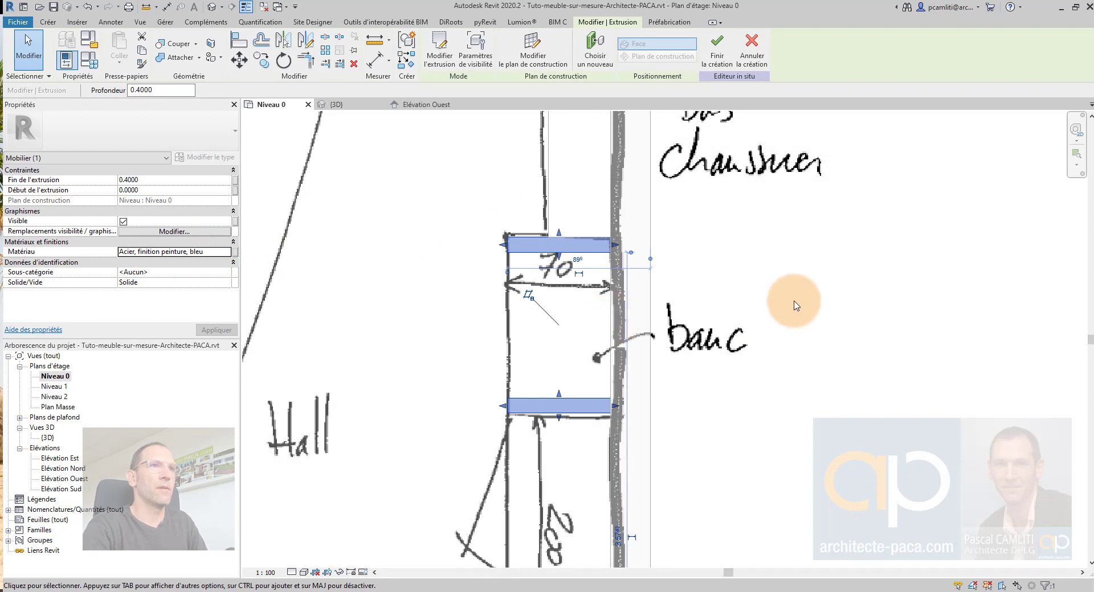
pyautogui.click(733, 293)
pyautogui.click(433, 48)
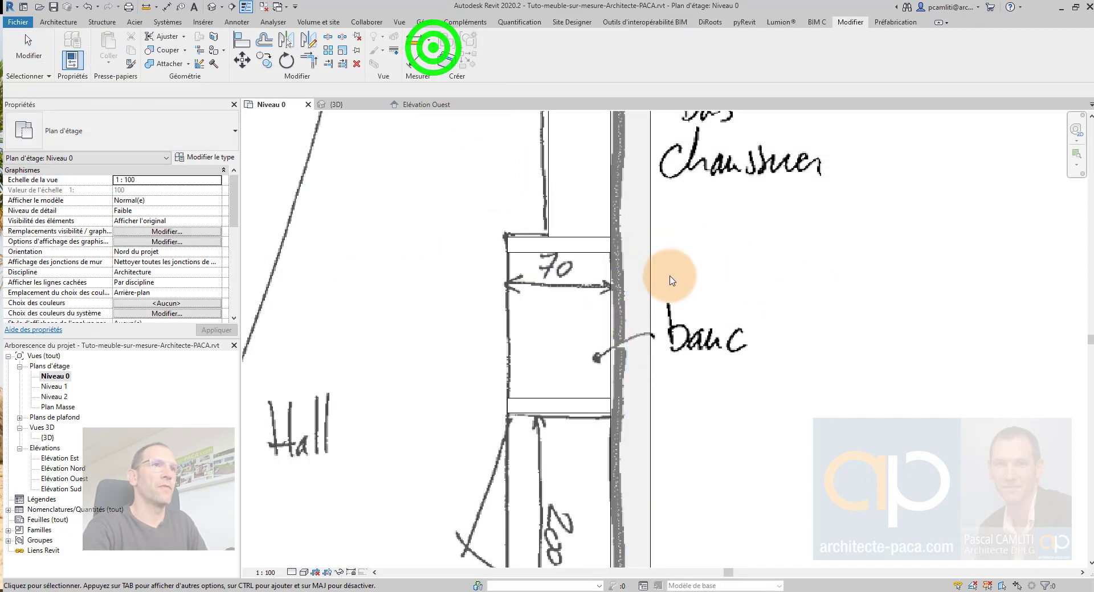
# - Check the bench supports in the 3D view, and reopen the bench for in-place editing on the Niveau 0 plan
pyautogui.hotkey('ctrl', 'Tab')
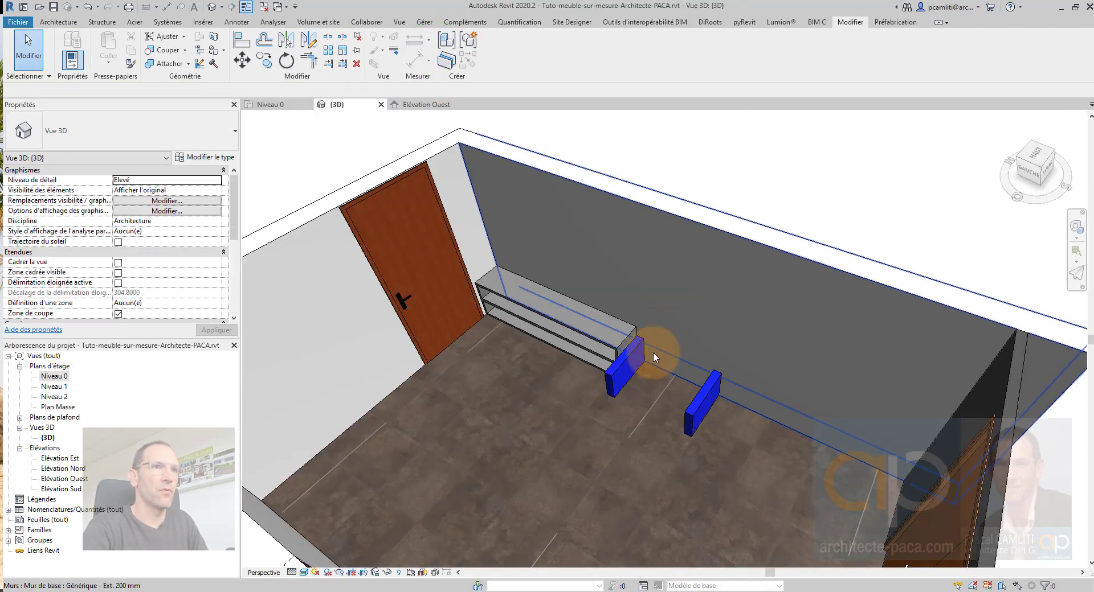
pyautogui.keyDown('shift'); pyautogui.moveTo(654, 348); pyautogui.dragTo(623, 360, button='middle'); pyautogui.keyUp('shift')
pyautogui.scroll(3, 621, 383)
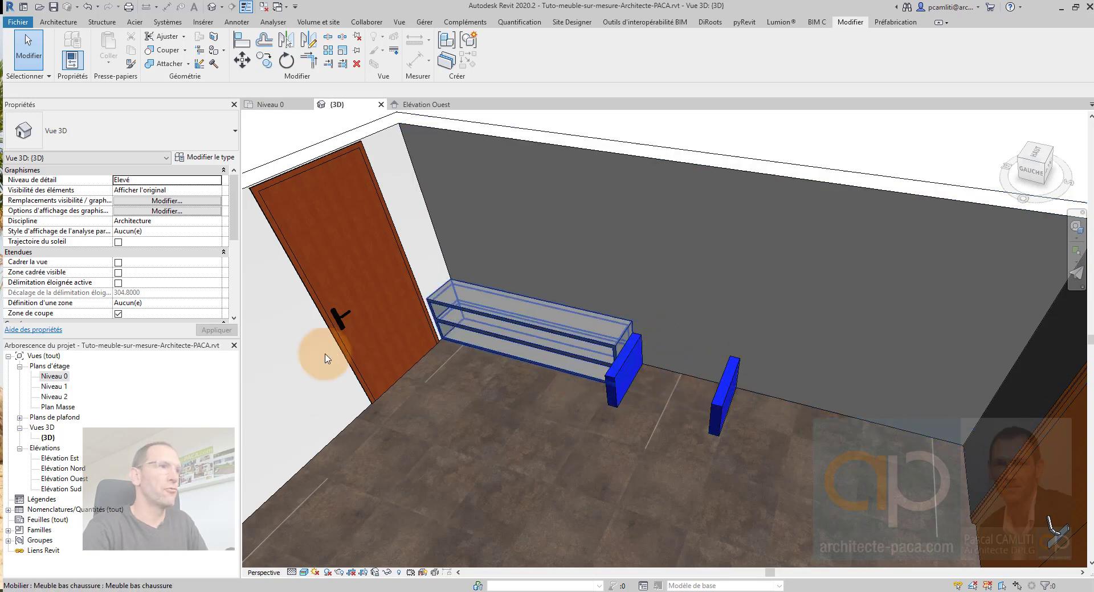
pyautogui.doubleClick(54, 376)
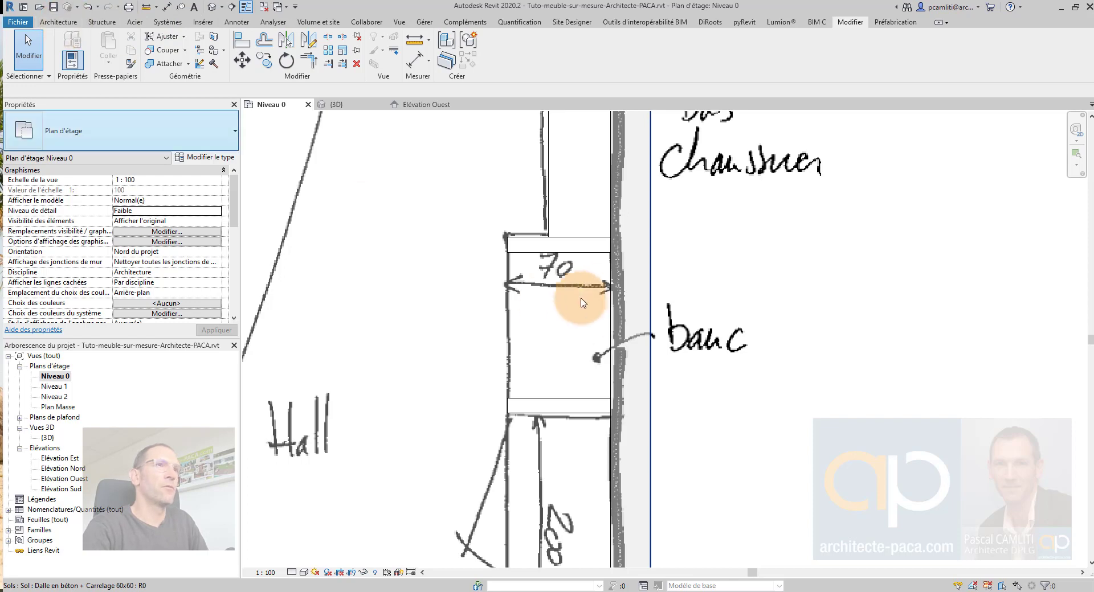
pyautogui.click(567, 248)
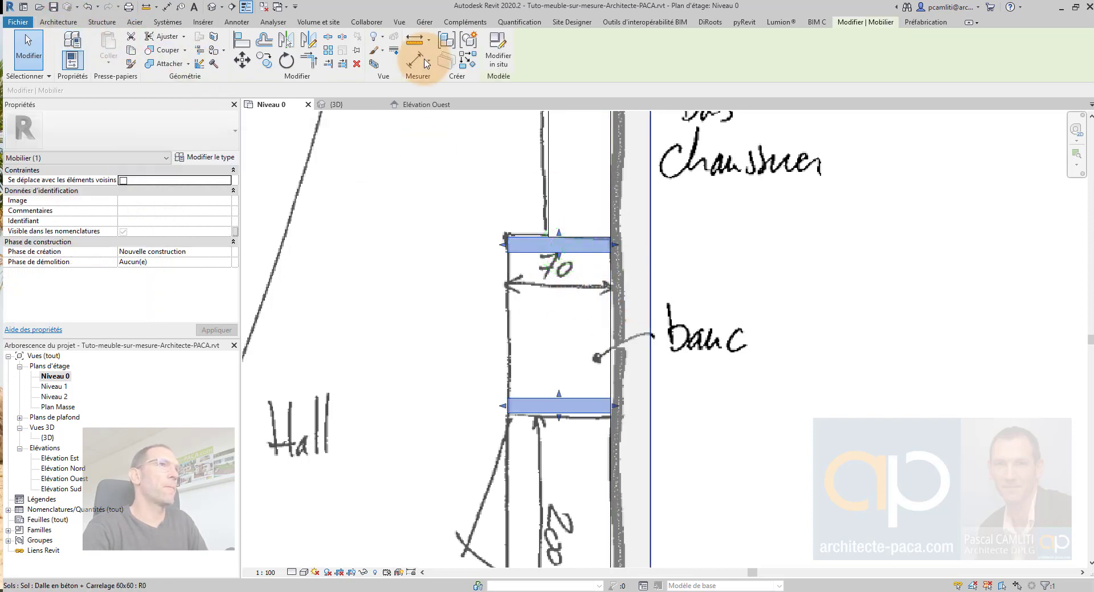
pyautogui.click(499, 48)
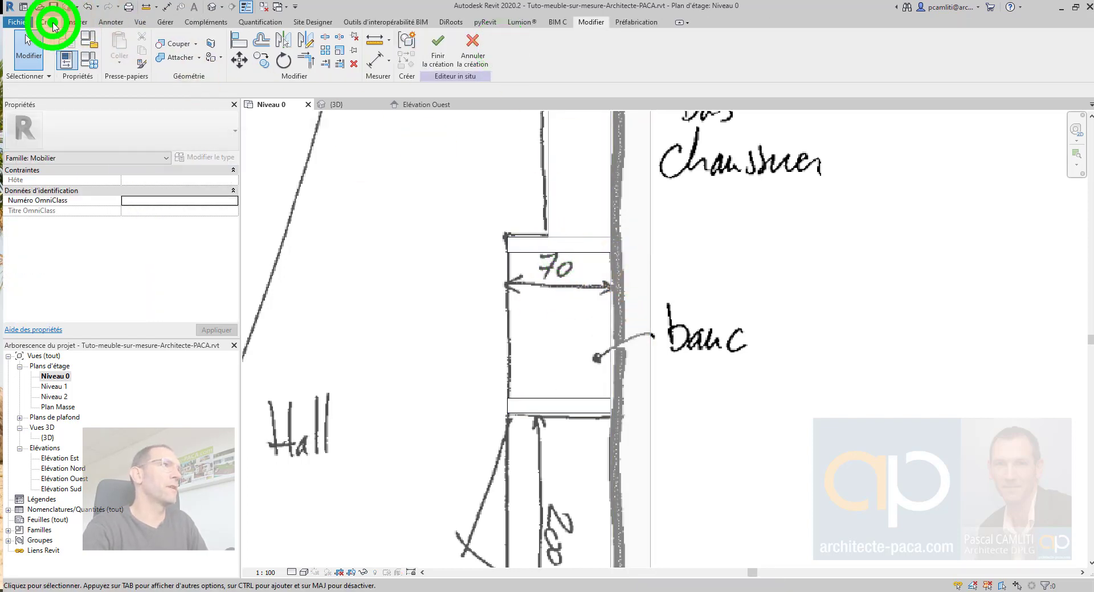
# - Start a new extrusion and sketch a rectangle of about 0.64 × 1.10 m over the full bench outline, covering both supports
pyautogui.click(53, 25)
pyautogui.click(117, 41)
pyautogui.click(466, 36)
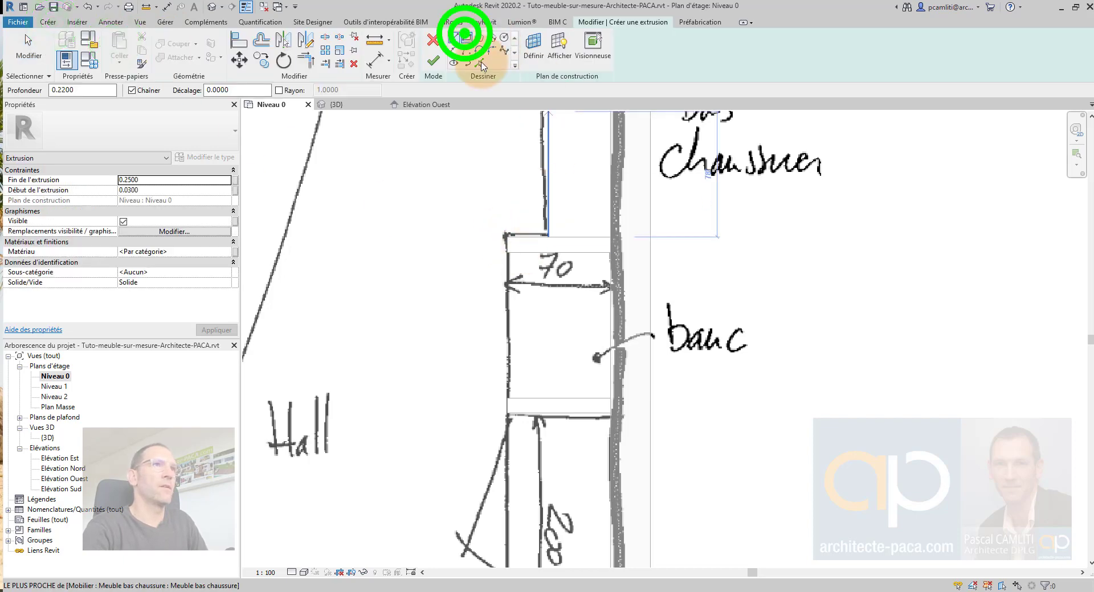
pyautogui.click(507, 237)
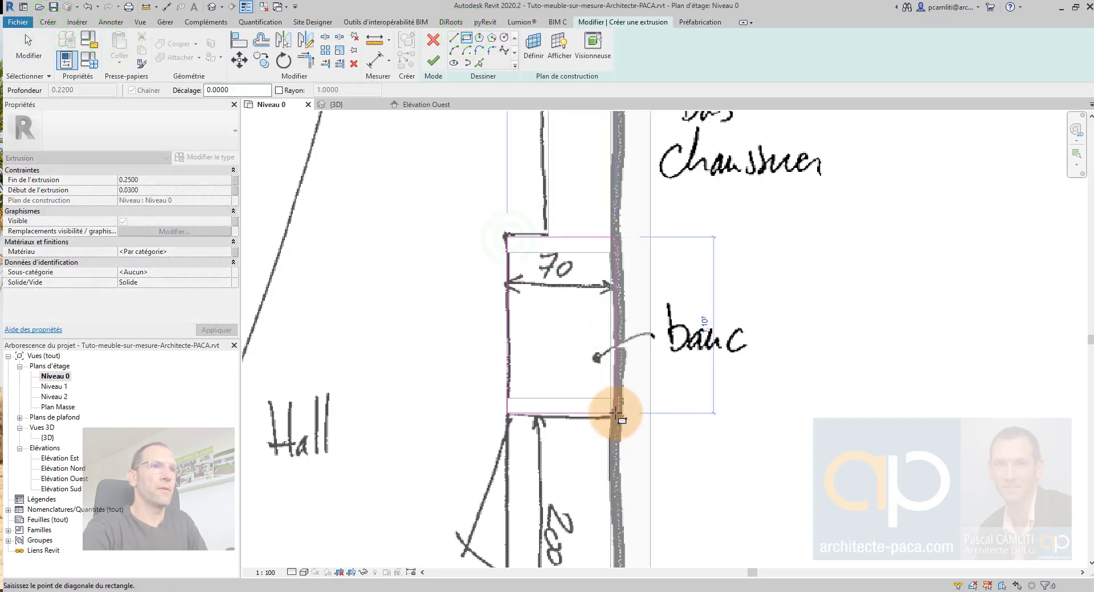
pyautogui.click(613, 413)
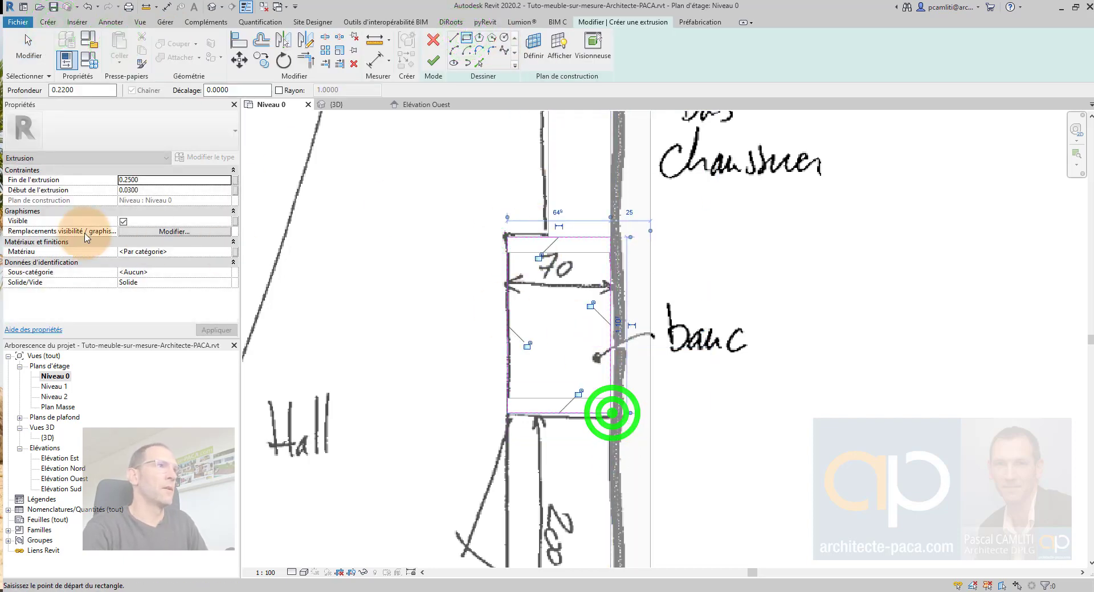
# - Set the bench plate's extrusion start to 0.40 m and end to 0.42 m, assign "Acier, finition peinture, bleu", and finish the sketch
pyautogui.click(150, 180)
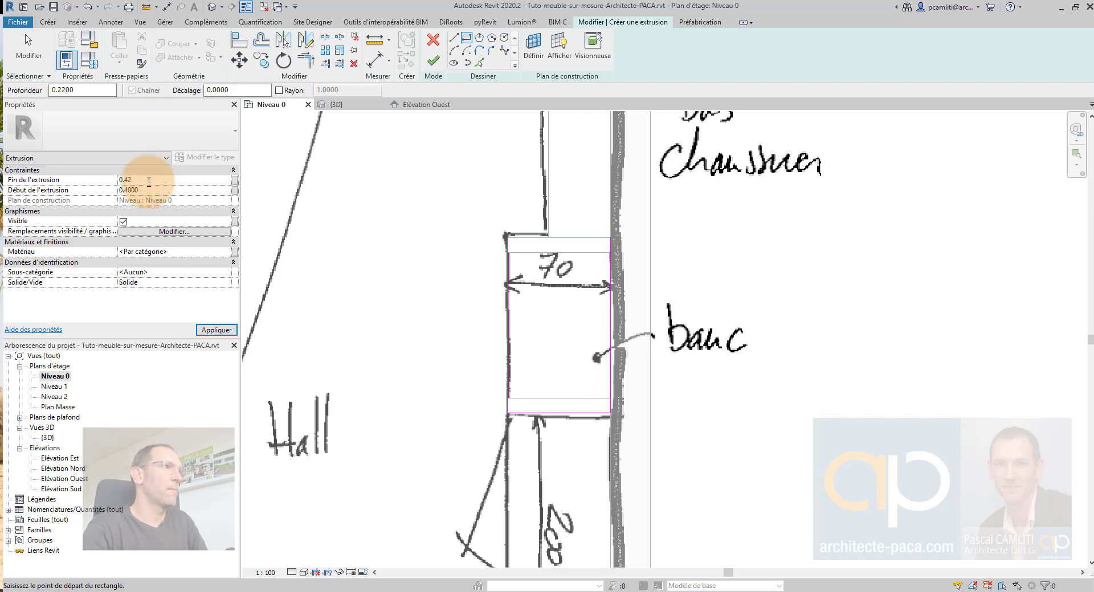
pyautogui.click(218, 330)
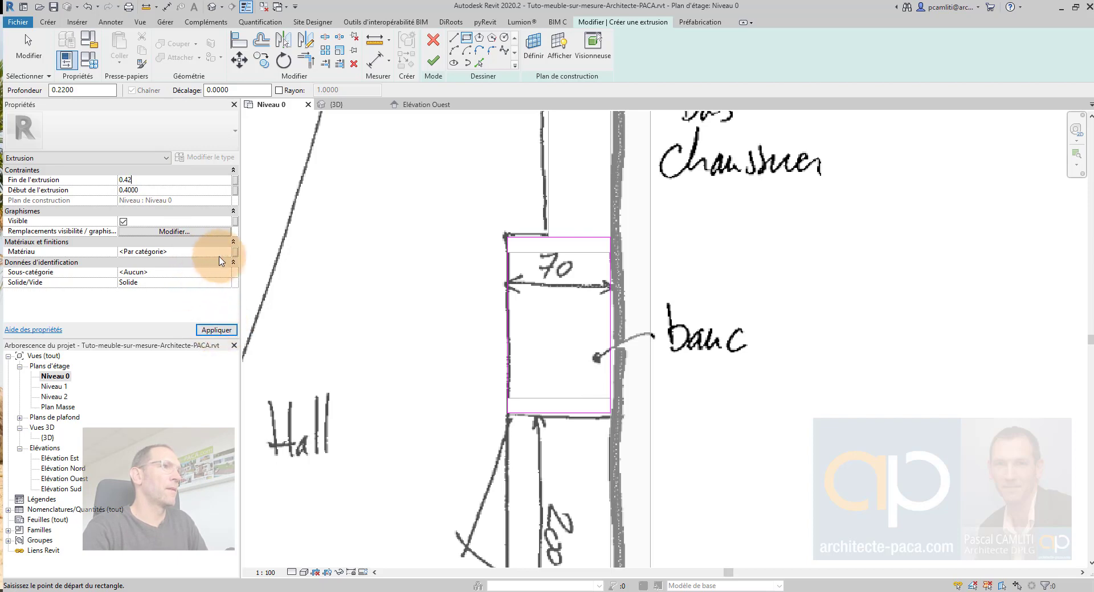
pyautogui.click(228, 252)
pyautogui.doubleClick(345, 246)
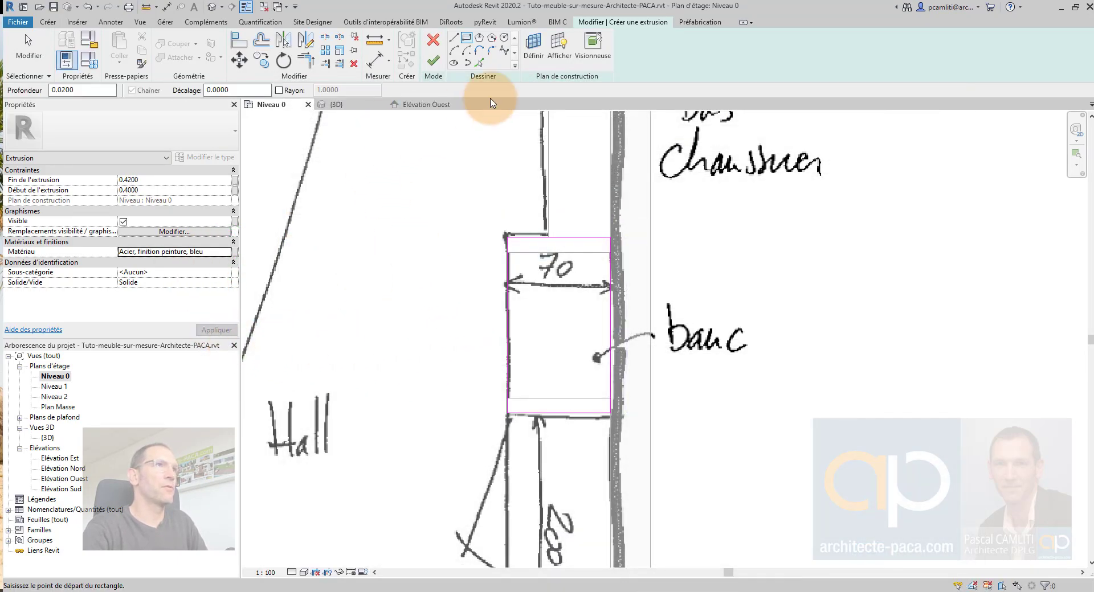
pyautogui.click(434, 60)
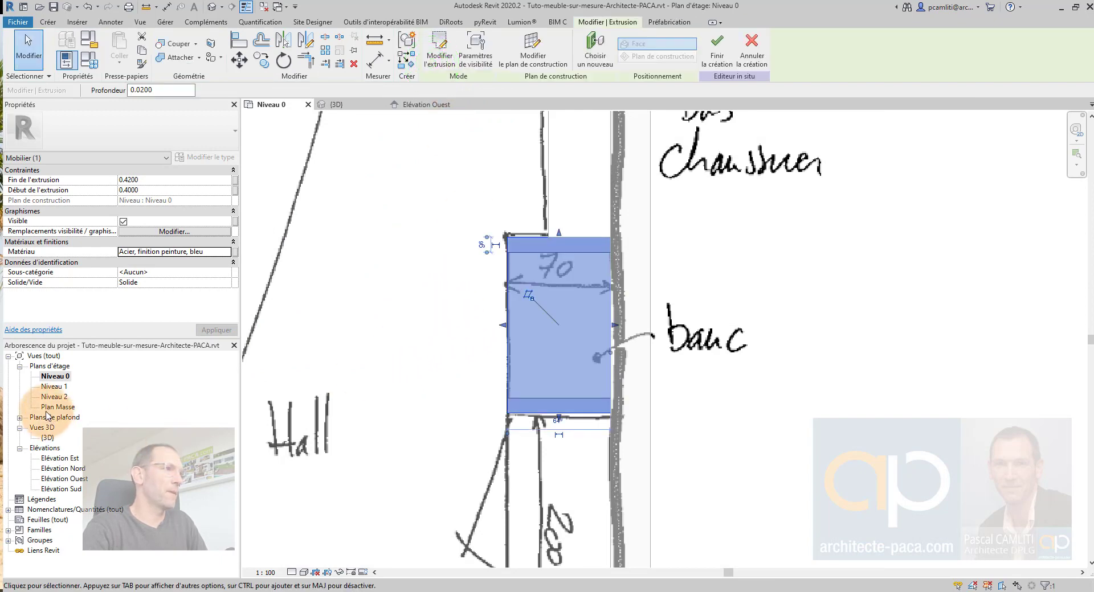
# - Check the bench plate in the 3D view, finish the in-place component, and reopen the bench for in-place editing on the Niveau 0 plan
pyautogui.doubleClick(51, 438)
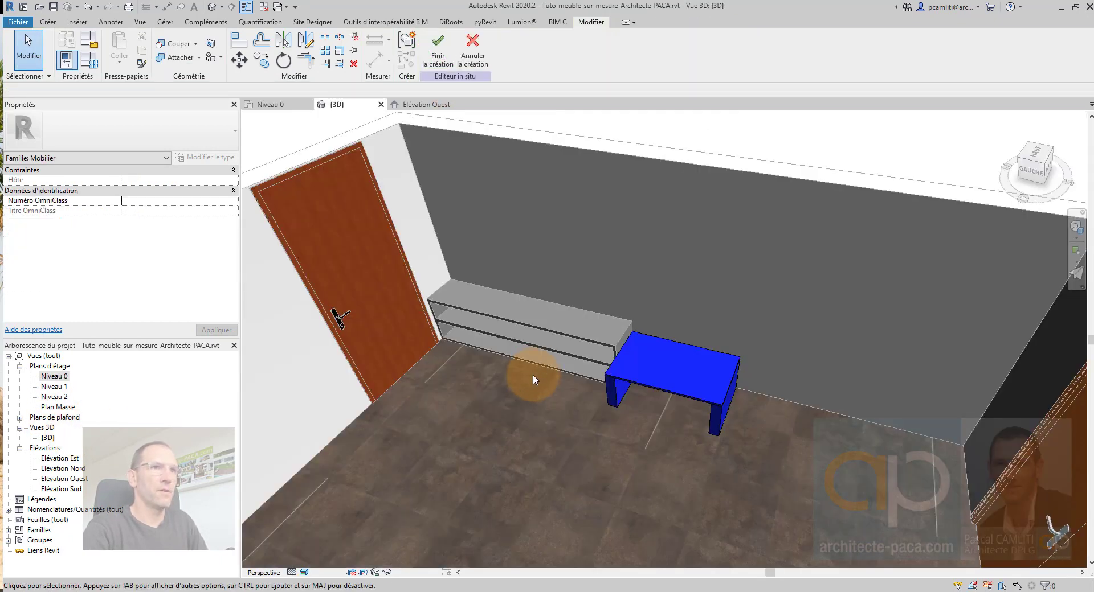
pyautogui.keyDown('shift'); pyautogui.moveTo(750, 394); pyautogui.dragTo(675, 376, button='middle'); pyautogui.keyUp('shift')
pyautogui.click(669, 393)
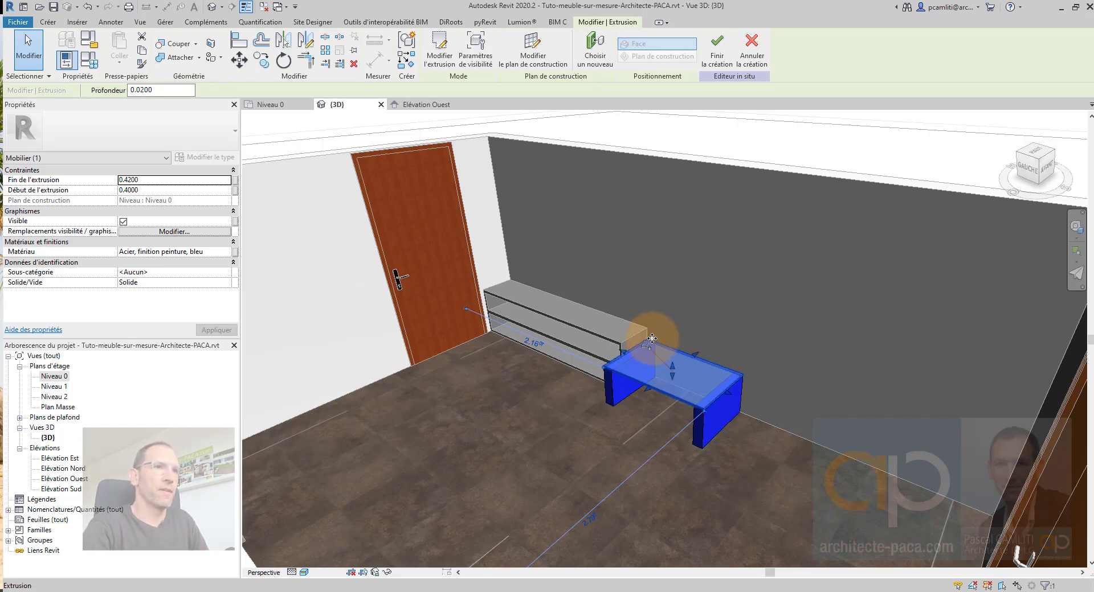
pyautogui.click(717, 42)
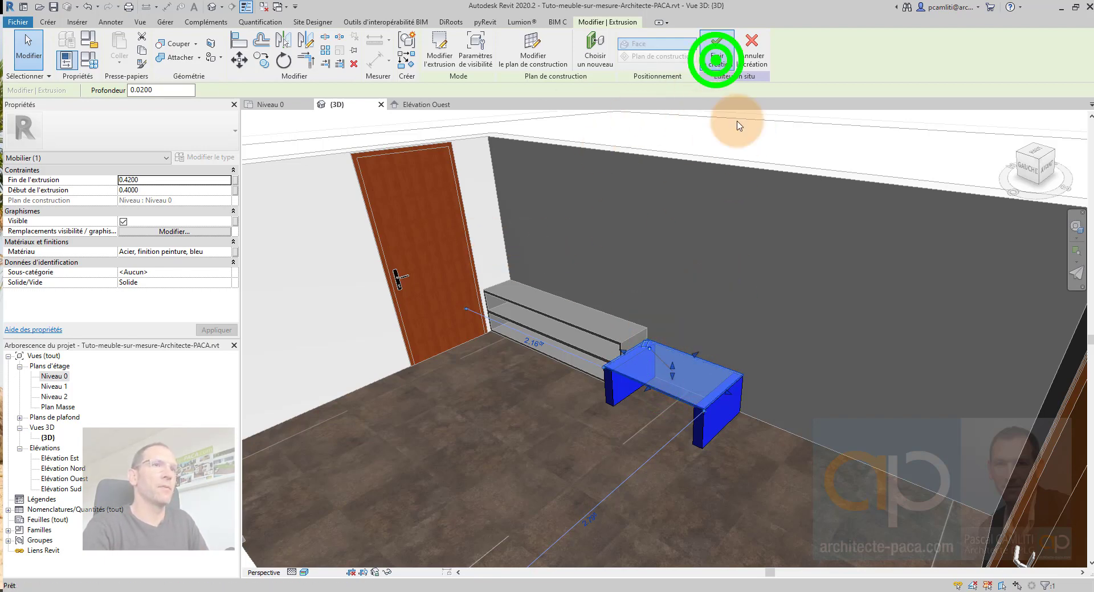
pyautogui.doubleClick(651, 377)
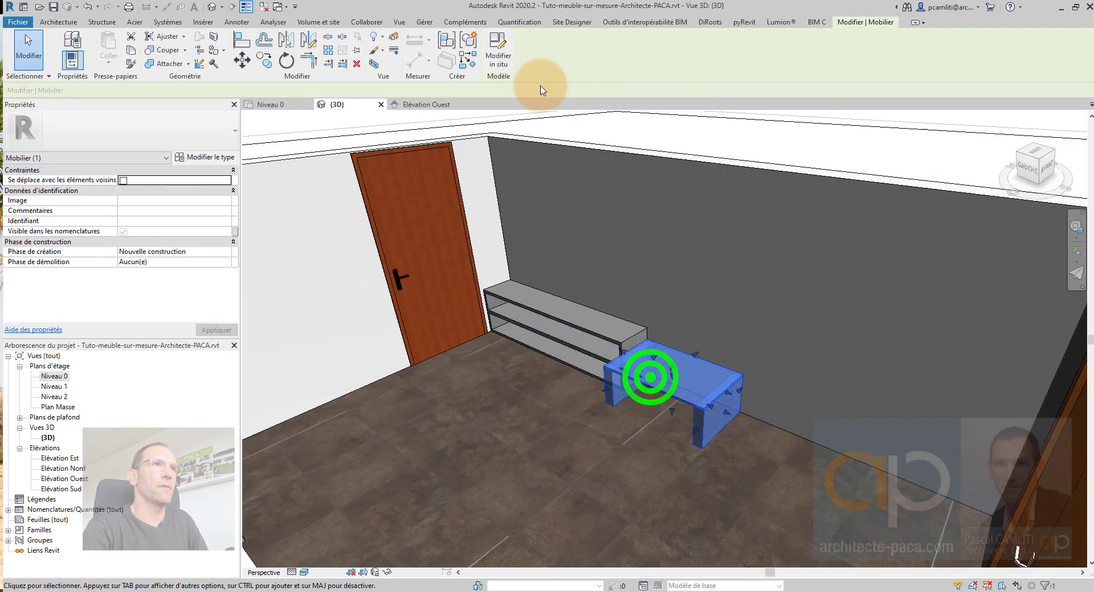
pyautogui.keyDown('shift'); pyautogui.moveTo(695, 387); pyautogui.dragTo(682, 386, button='middle'); pyautogui.keyUp('shift')
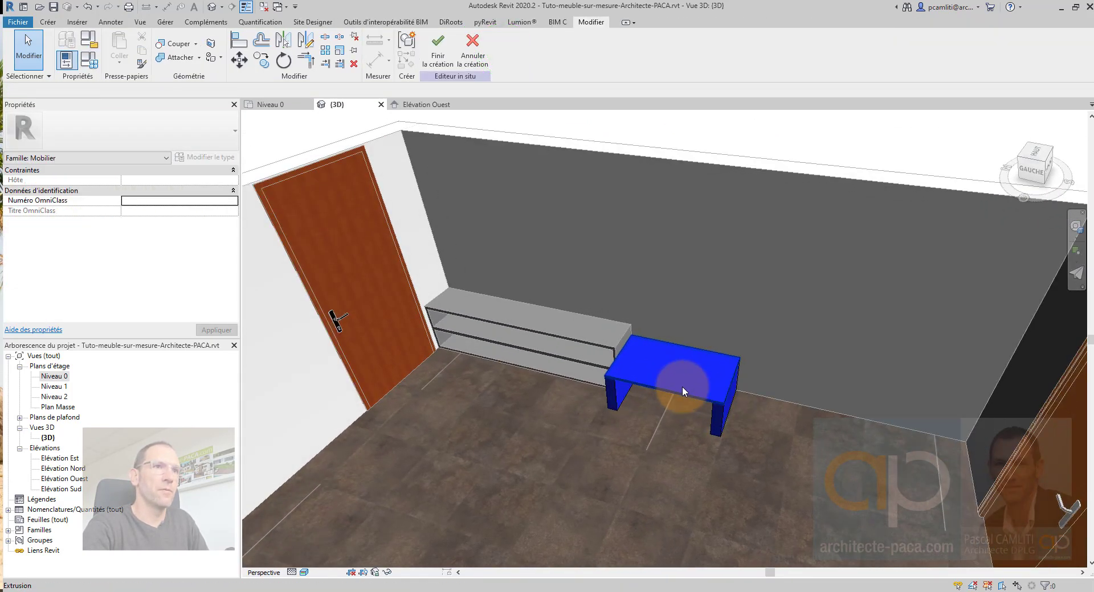
pyautogui.doubleClick(54, 376)
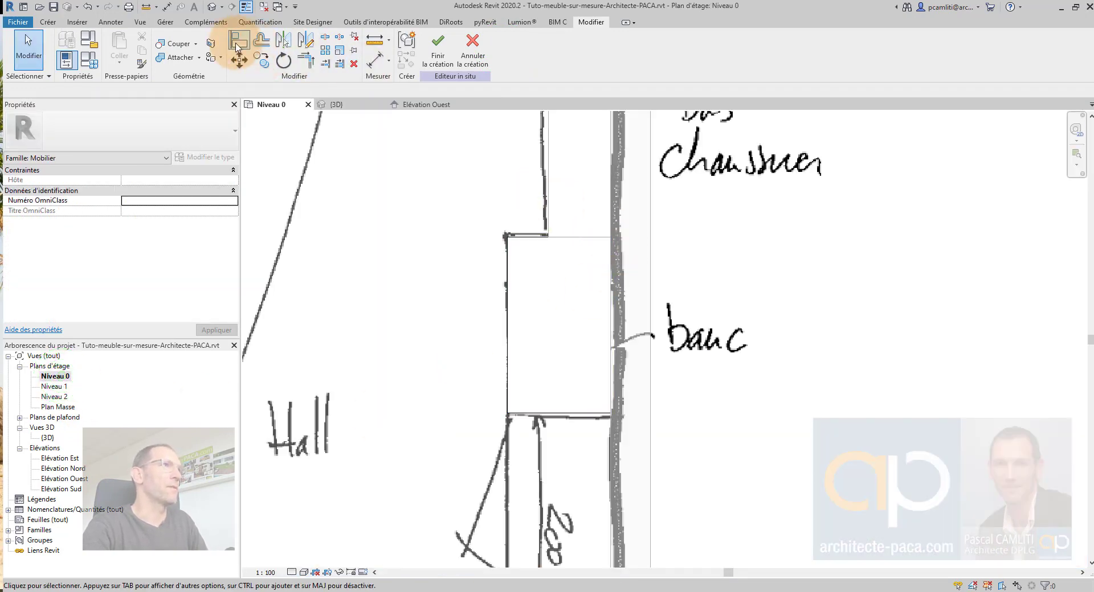
# - Start a new extrusion and sketch a rectangle of about 0.63 × 1.09 m with 0.02 m corner radii just inside the bench outline
pyautogui.click(47, 23)
pyautogui.click(126, 45)
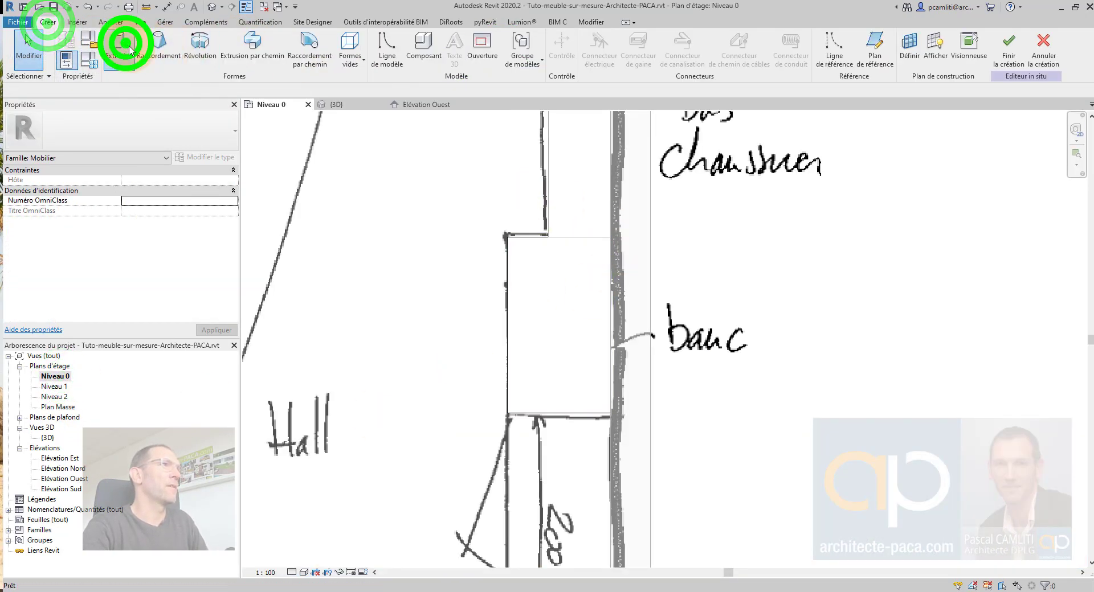
pyautogui.click(469, 41)
pyautogui.scroll(2, 542, 268)
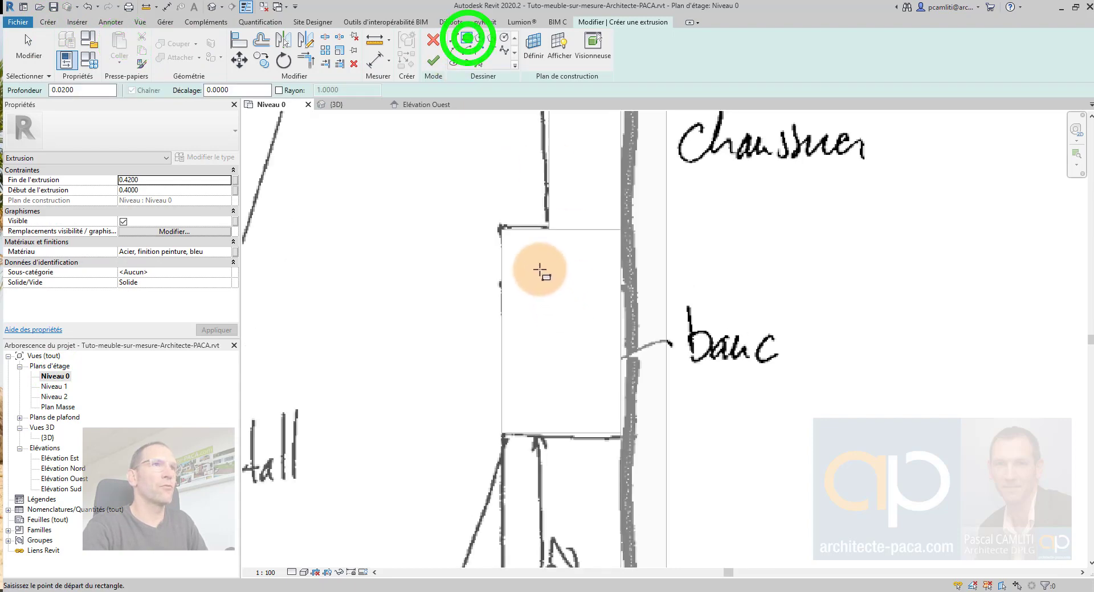
pyautogui.click(279, 90)
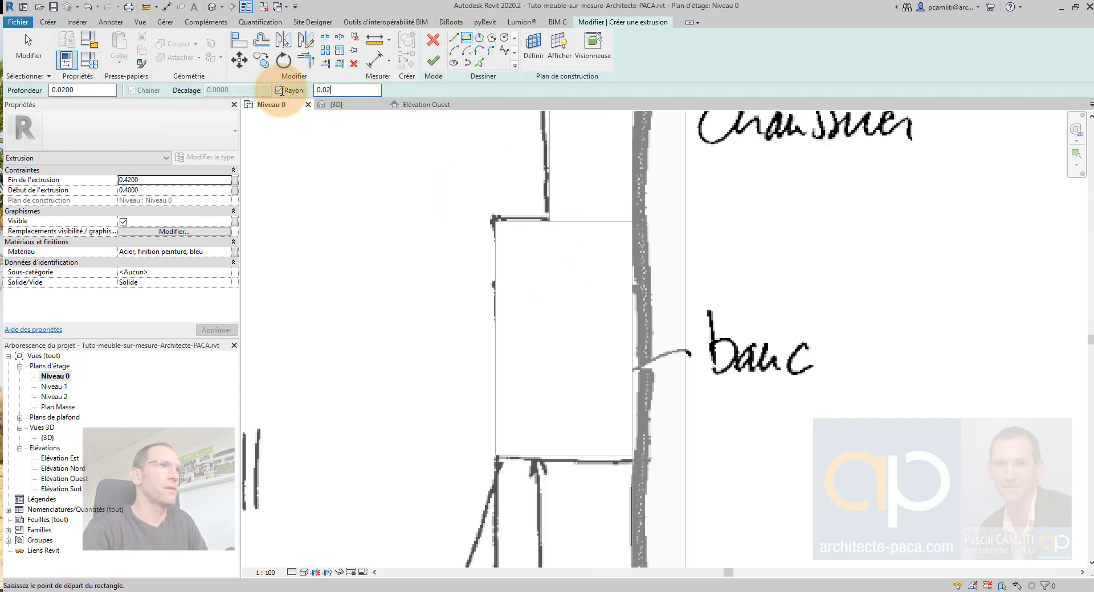
pyautogui.scroll(3, 487, 227)
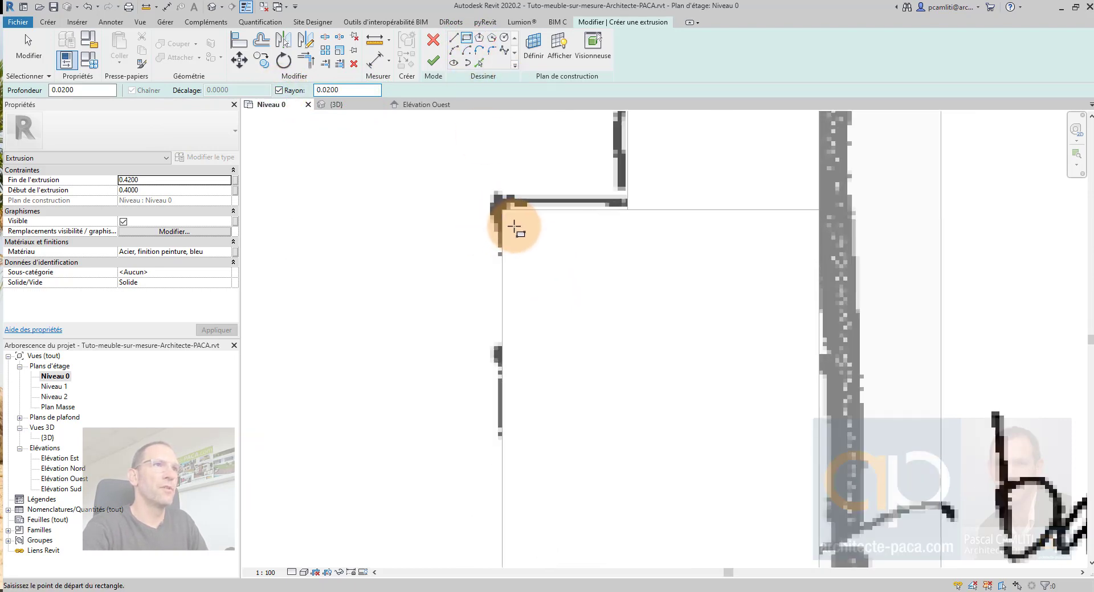
pyautogui.click(505, 214)
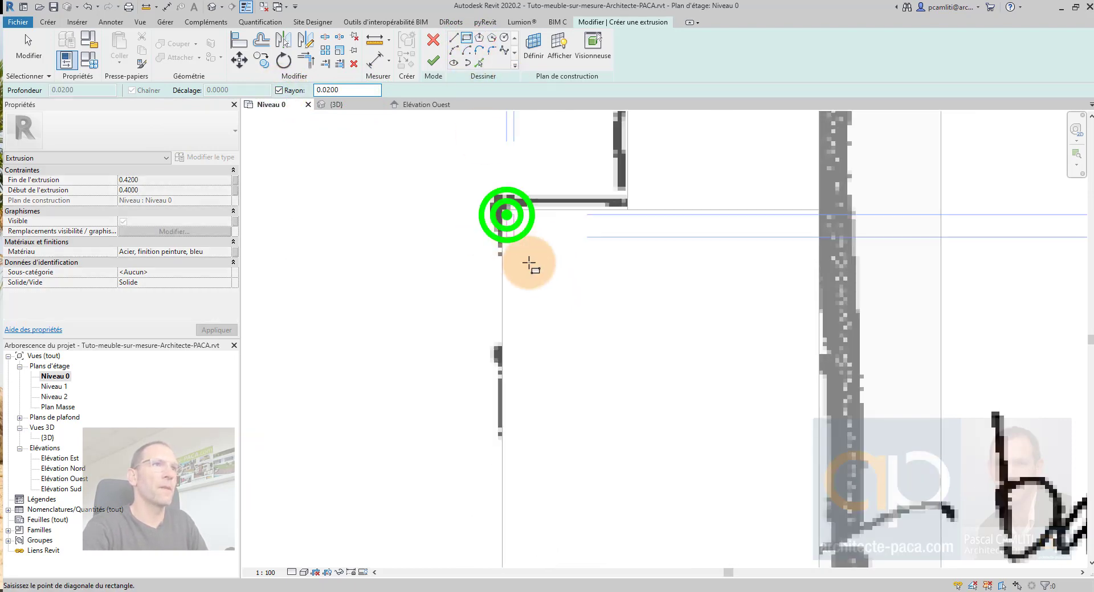
pyautogui.scroll(2, 697, 538)
pyautogui.scroll(2, 696, 539)
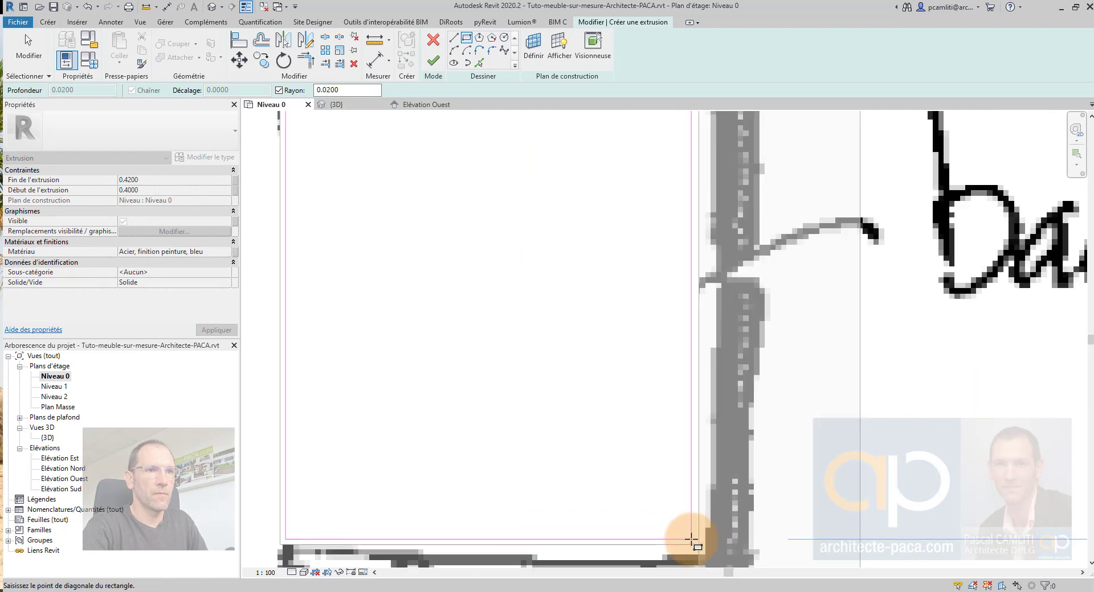
pyautogui.click(696, 540)
pyautogui.scroll(-3, 628, 378)
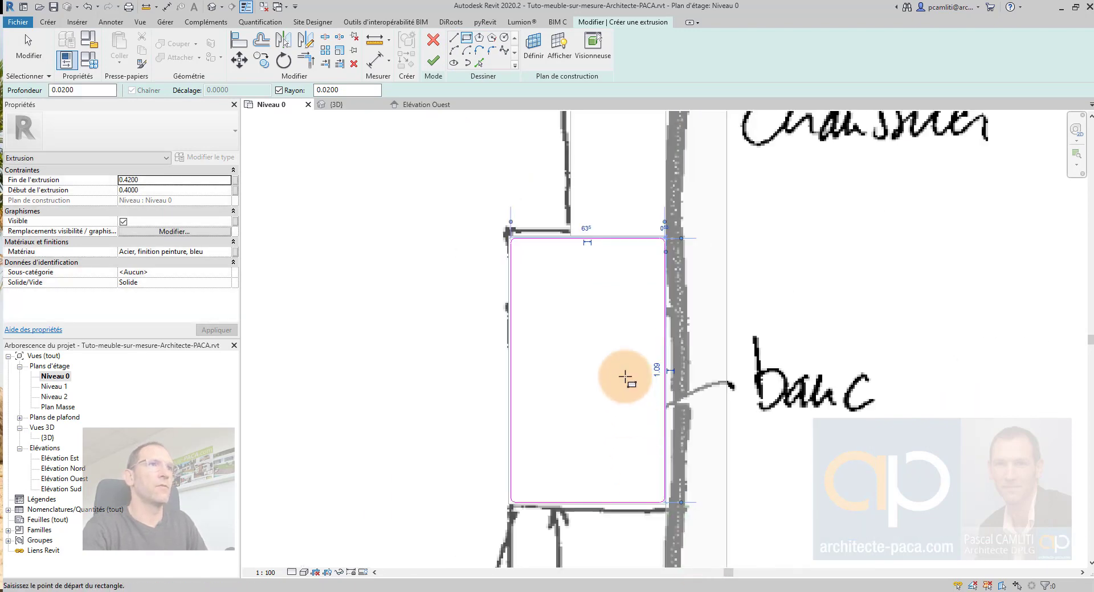
# - Set the cushion's extrusion start to 0.42 m and end to 0.46 m, and add the library material "Cuir, altéré" to the project
pyautogui.click(155, 180)
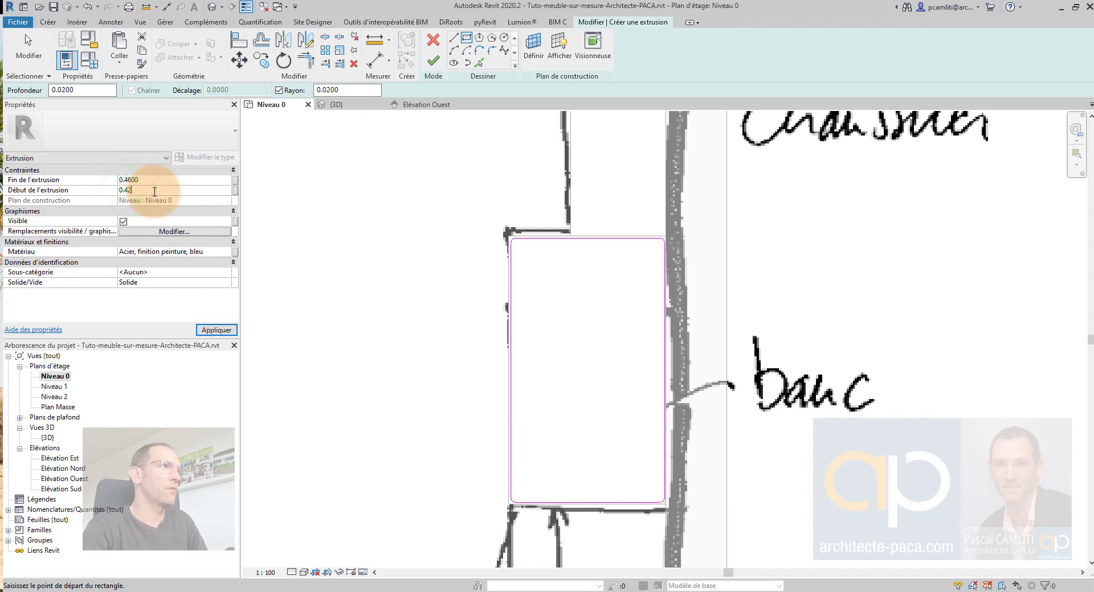
pyautogui.click(227, 254)
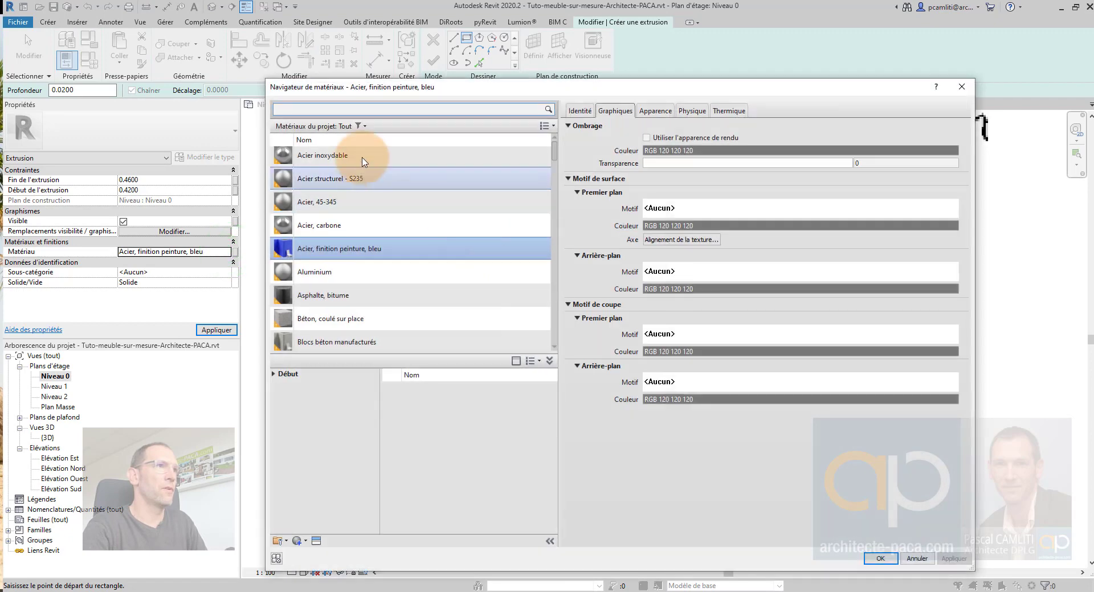
pyautogui.click(340, 110)
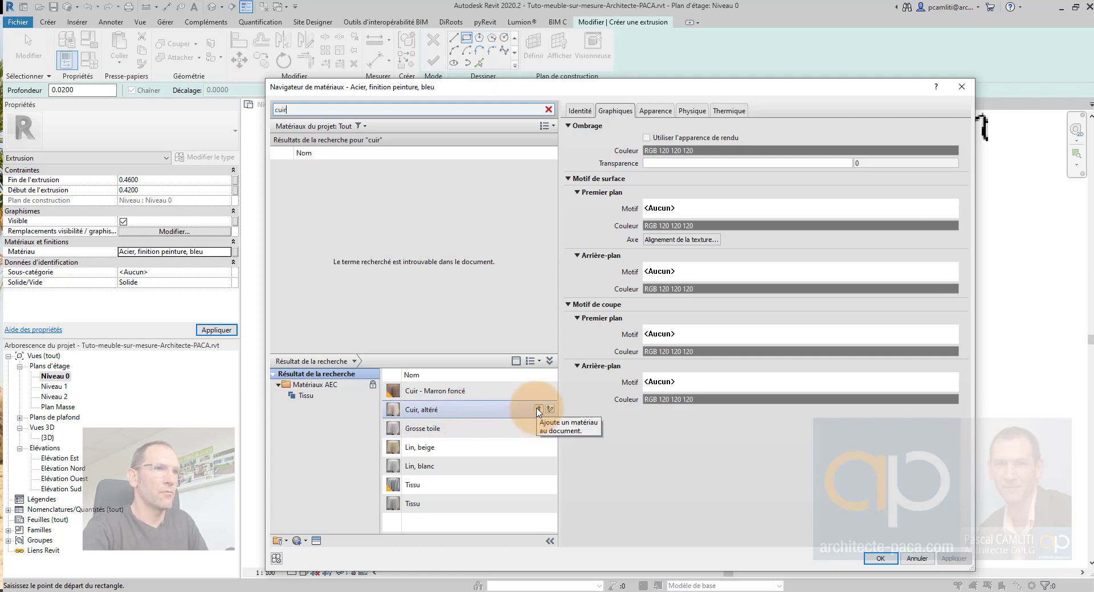
pyautogui.click(537, 410)
pyautogui.click(347, 170)
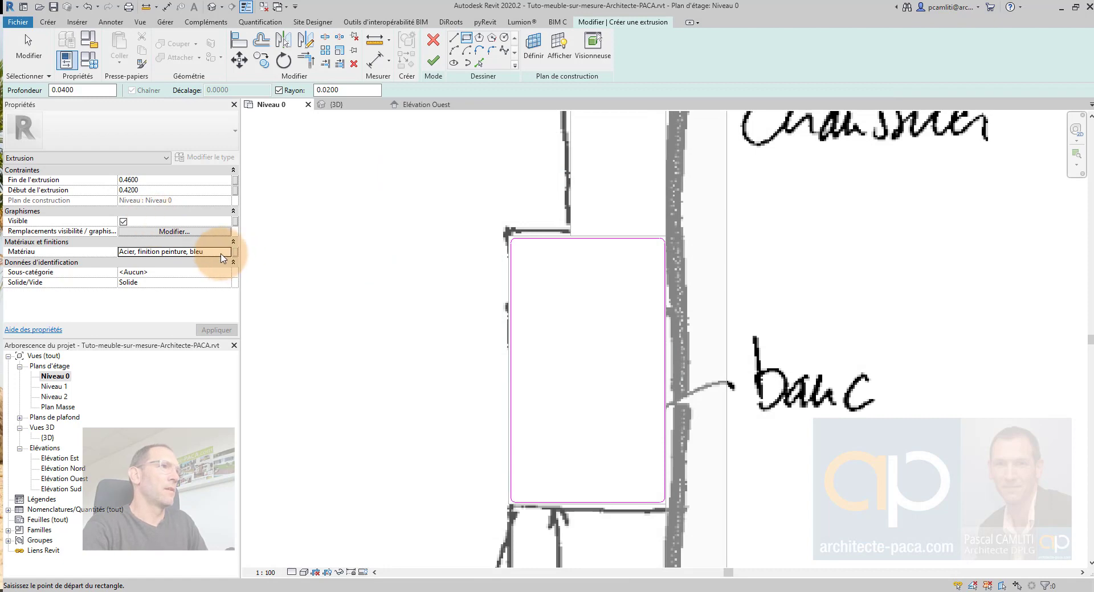
# - Search the materials for "cuir", assign "Cuir, altéré" to the bench cushion, and finish the extrusion and the in-place component
pyautogui.click(222, 257)
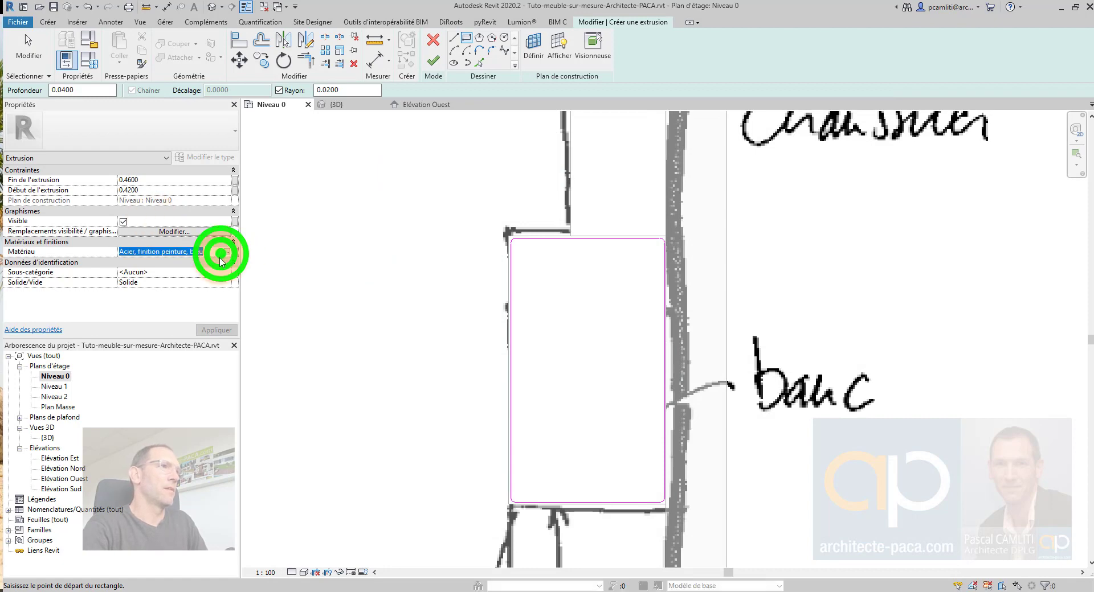
pyautogui.click(226, 255)
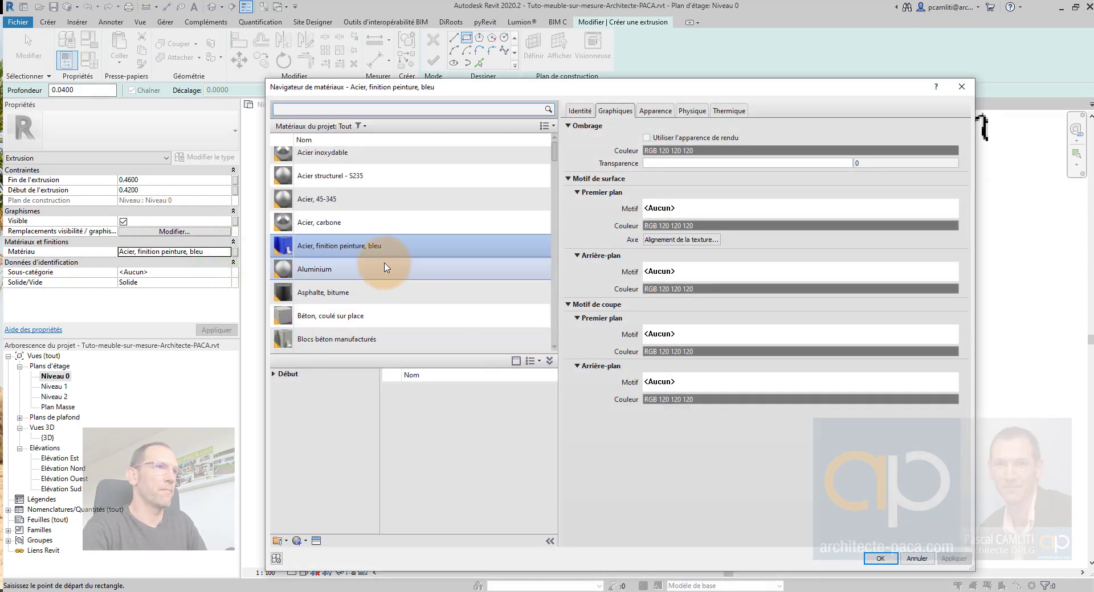
pyautogui.scroll(1, 373, 153)
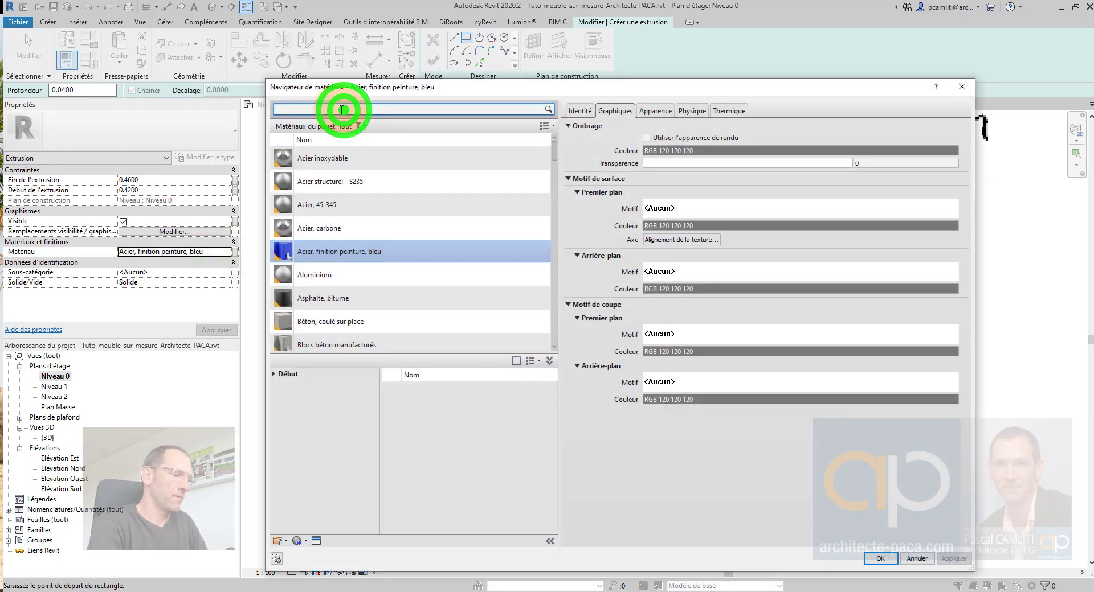
pyautogui.click(341, 109)
pyautogui.write('cuir')
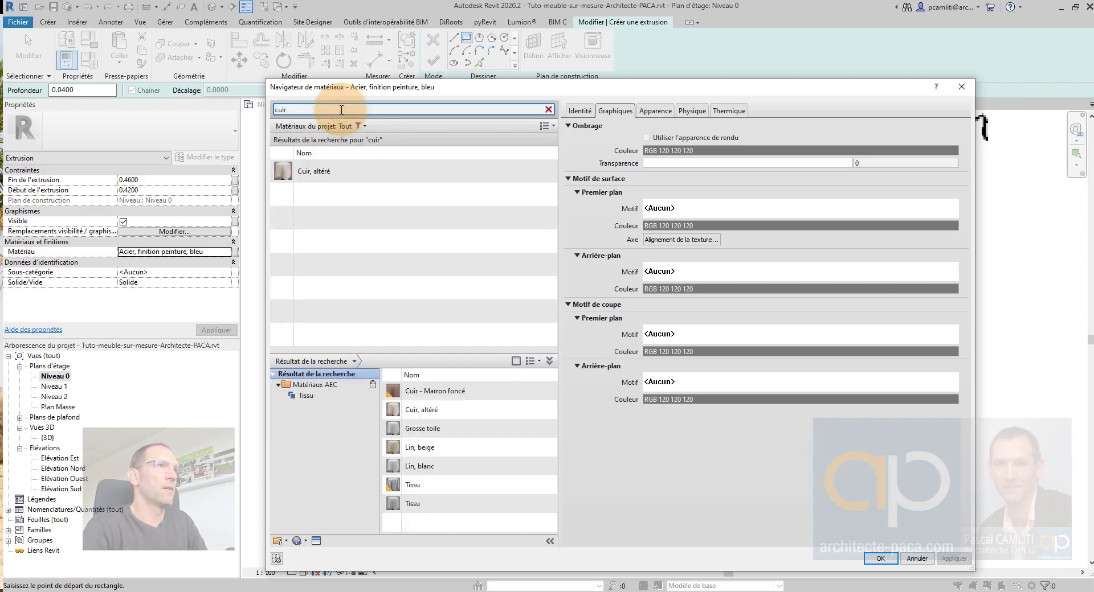
pyautogui.doubleClick(342, 171)
pyautogui.click(433, 60)
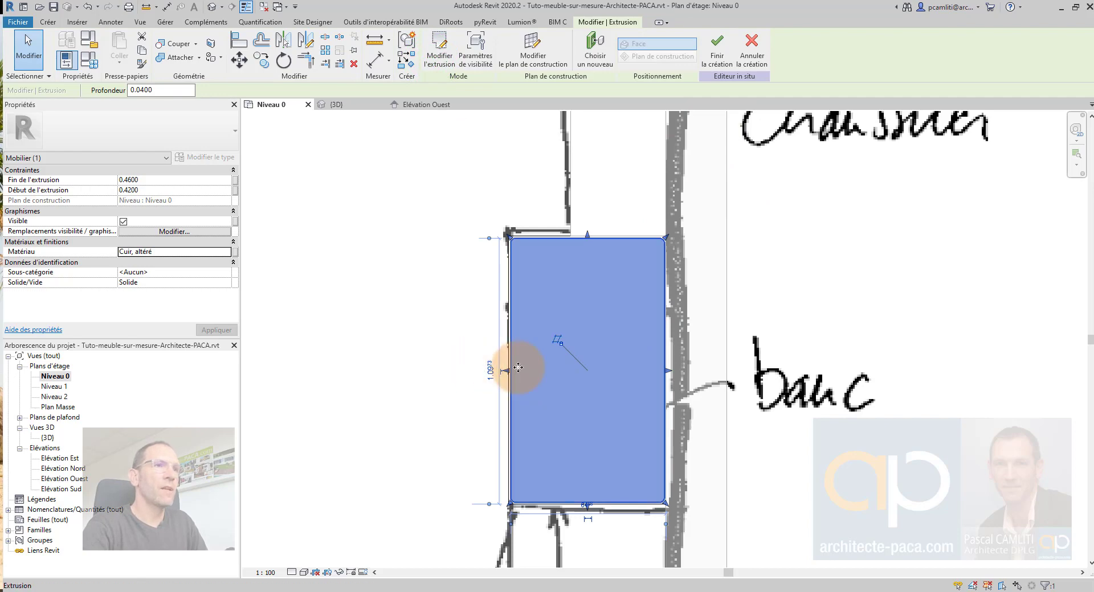
pyautogui.click(715, 60)
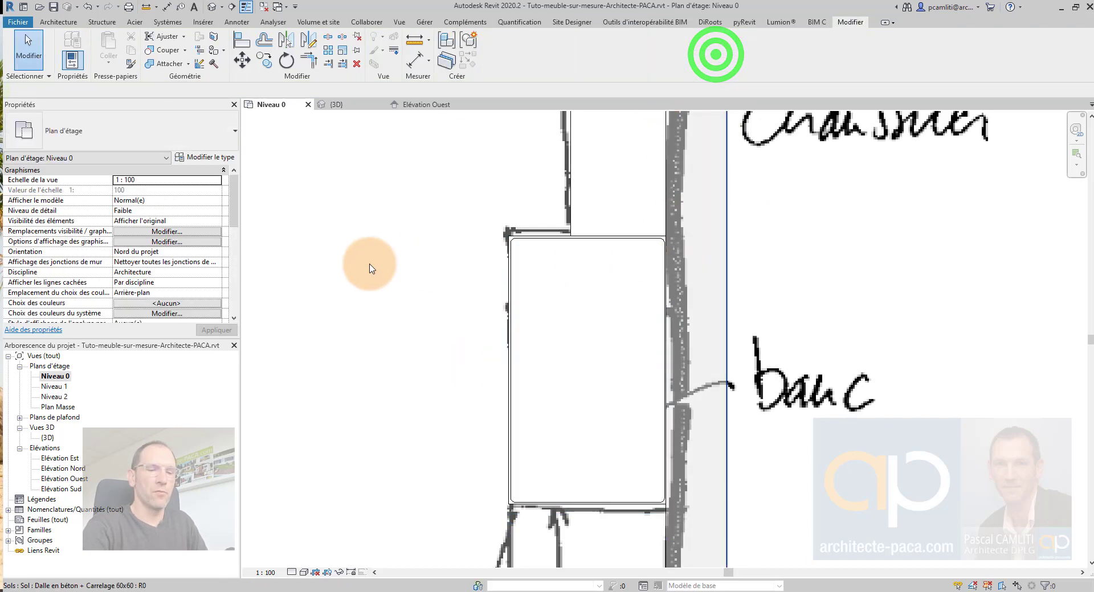
# - Check the completed bench from another angle in the 3D view, and return to the Niveau 0 plan
pyautogui.hotkey('ctrl', 'Tab')
pyautogui.keyDown('shift'); pyautogui.moveTo(655, 377); pyautogui.dragTo(630, 331, button='middle'); pyautogui.keyUp('shift')
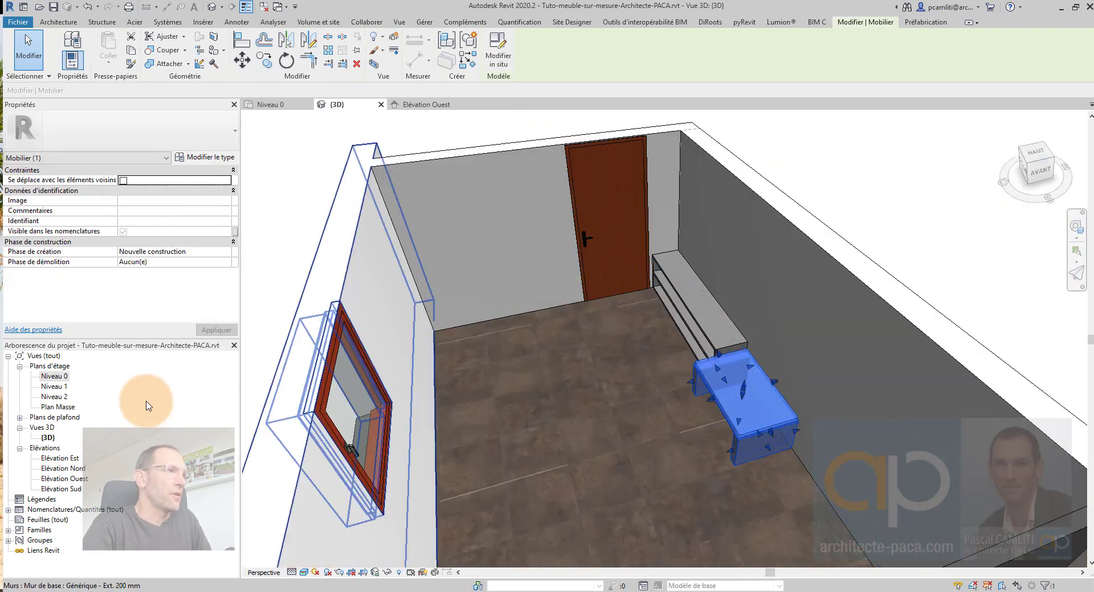
pyautogui.doubleClick(66, 378)
# - Measure the wardrobe space between the end wall and the bench in the Niveau 0 plan
pyautogui.scroll(-4, 584, 389)
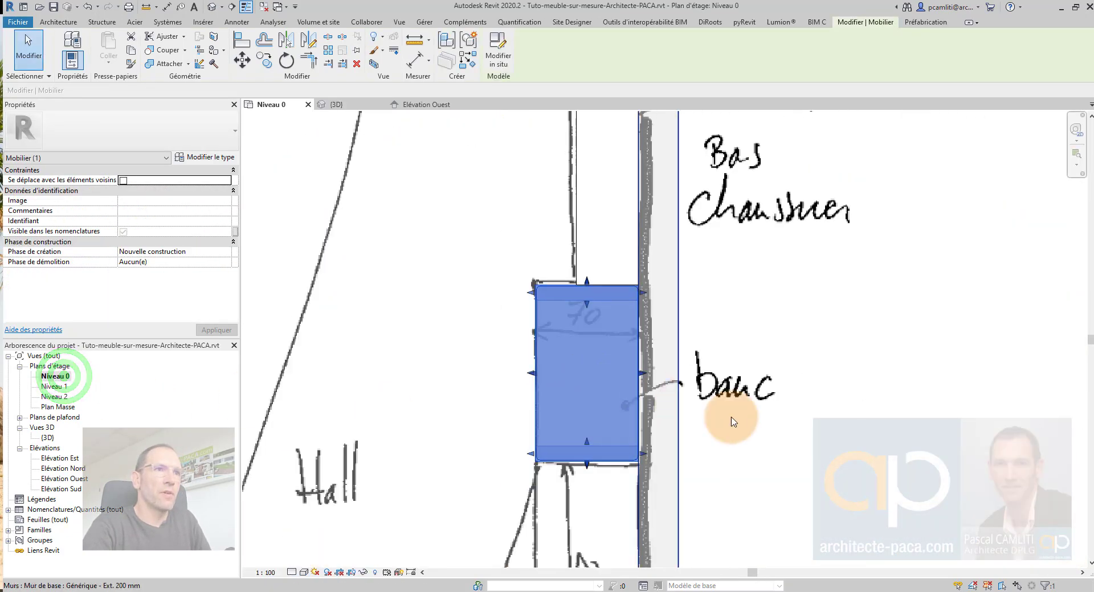
pyautogui.moveTo(765, 418); pyautogui.dragTo(758, 222, button='middle')
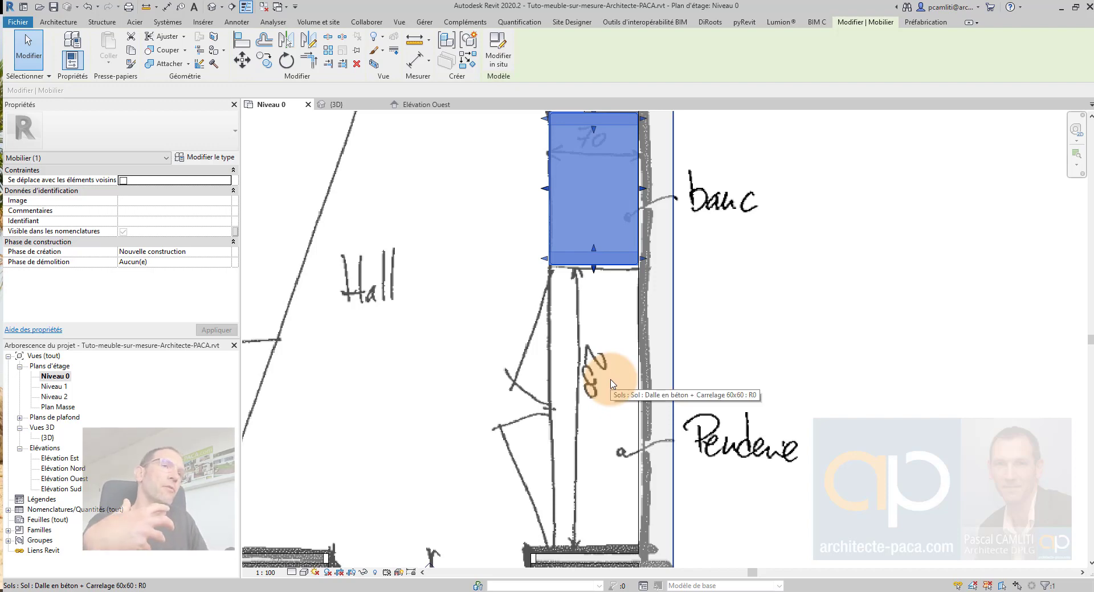
pyautogui.click(411, 41)
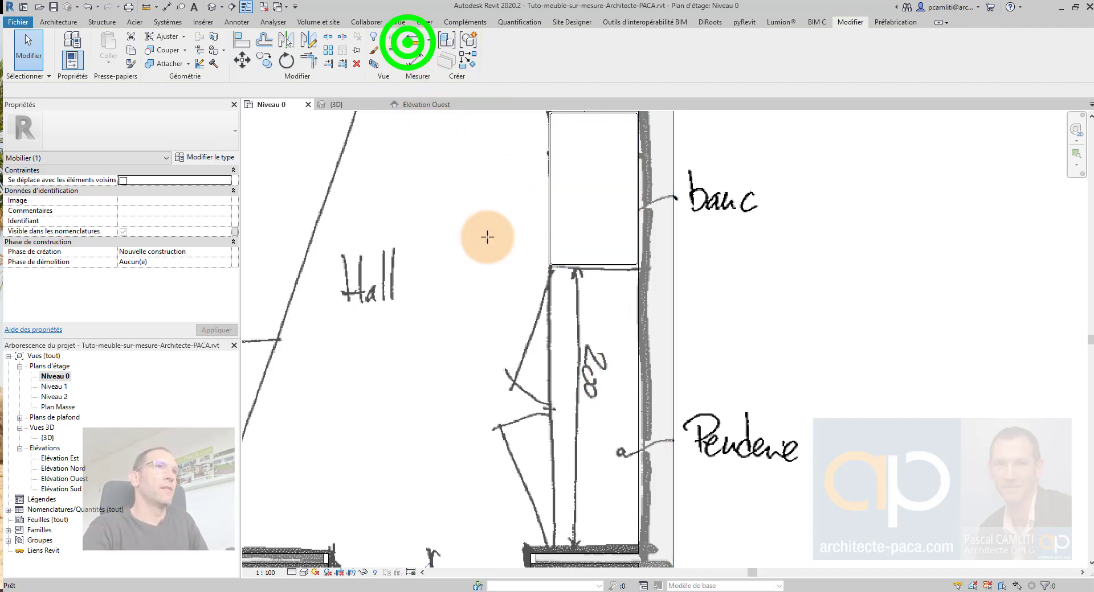
pyautogui.click(593, 555)
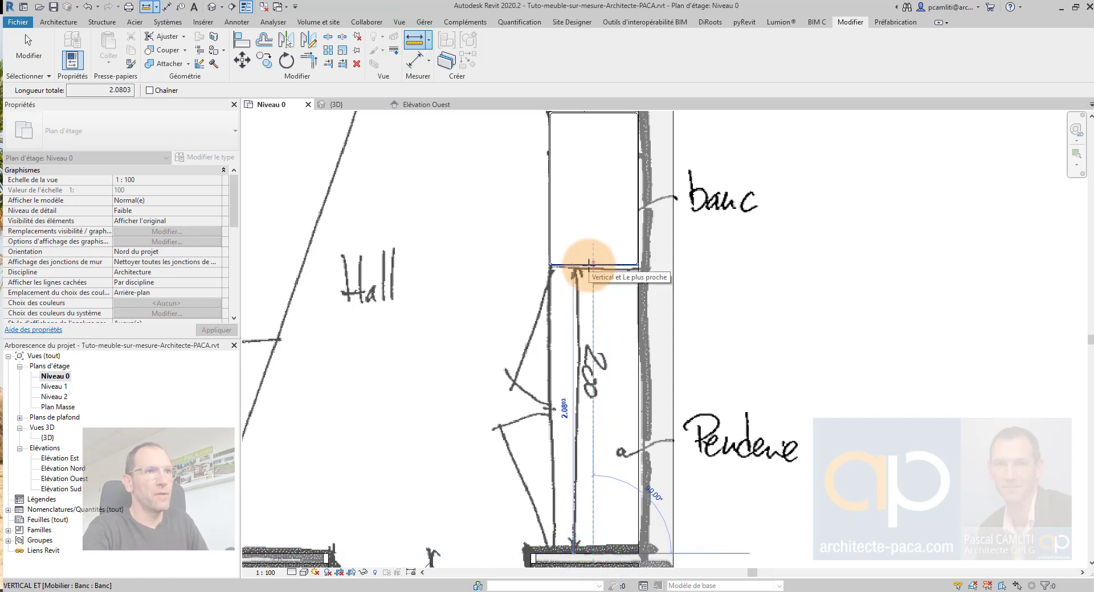
pyautogui.press('Escape')
pyautogui.press('Escape')
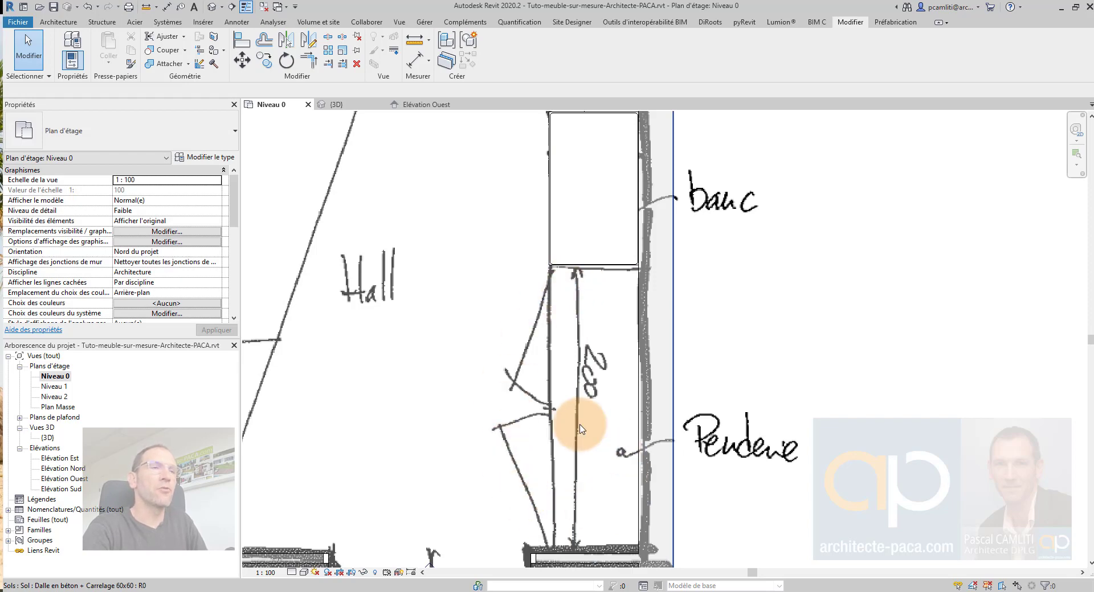
# - Create a new family from the French furniture template "Mobilier métrique.rft"
pyautogui.scroll(-2, 699, 365)
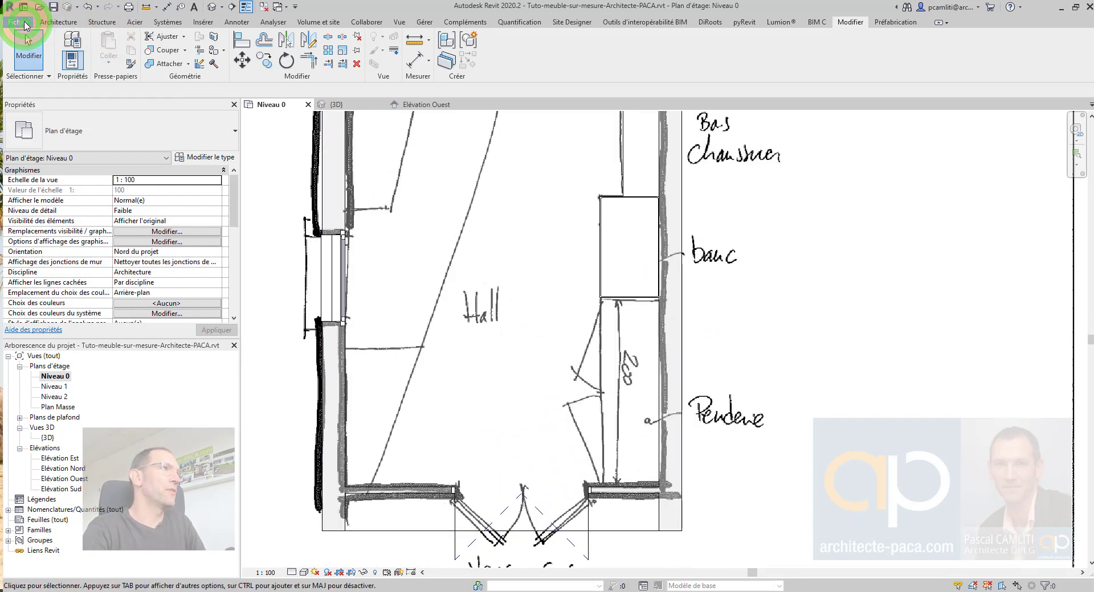
pyautogui.click(18, 23)
pyautogui.click(75, 64)
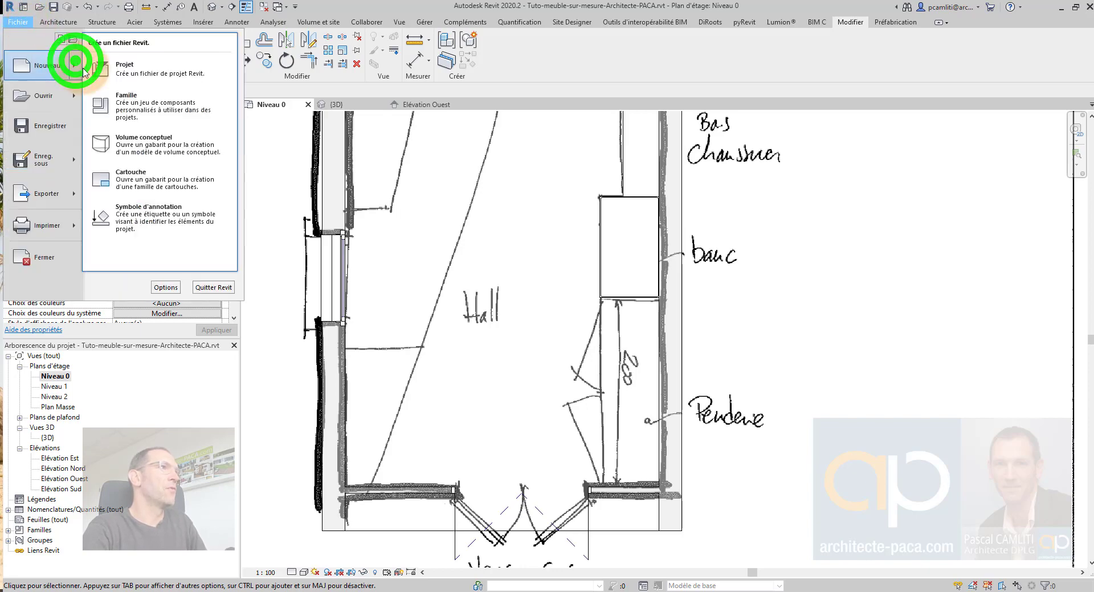
pyautogui.click(172, 92)
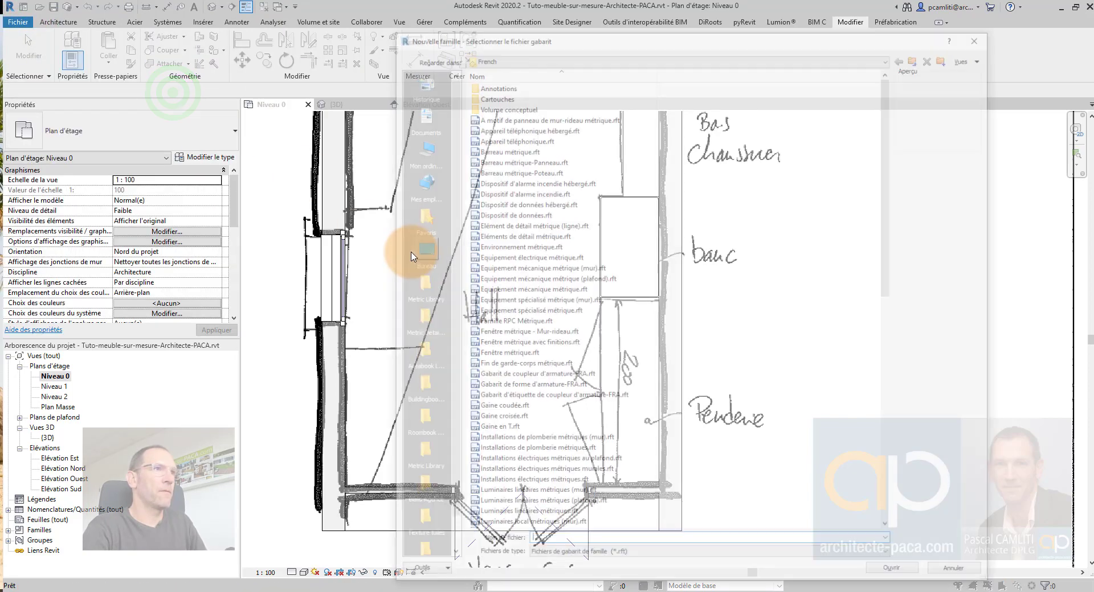
pyautogui.scroll(-8, 540, 415)
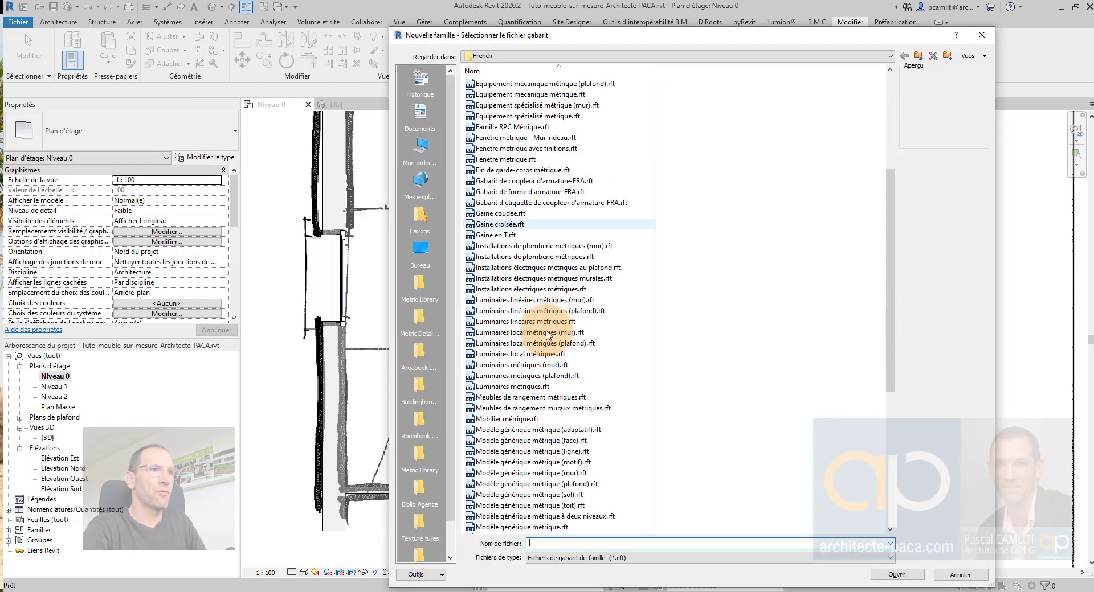
pyautogui.doubleClick(534, 420)
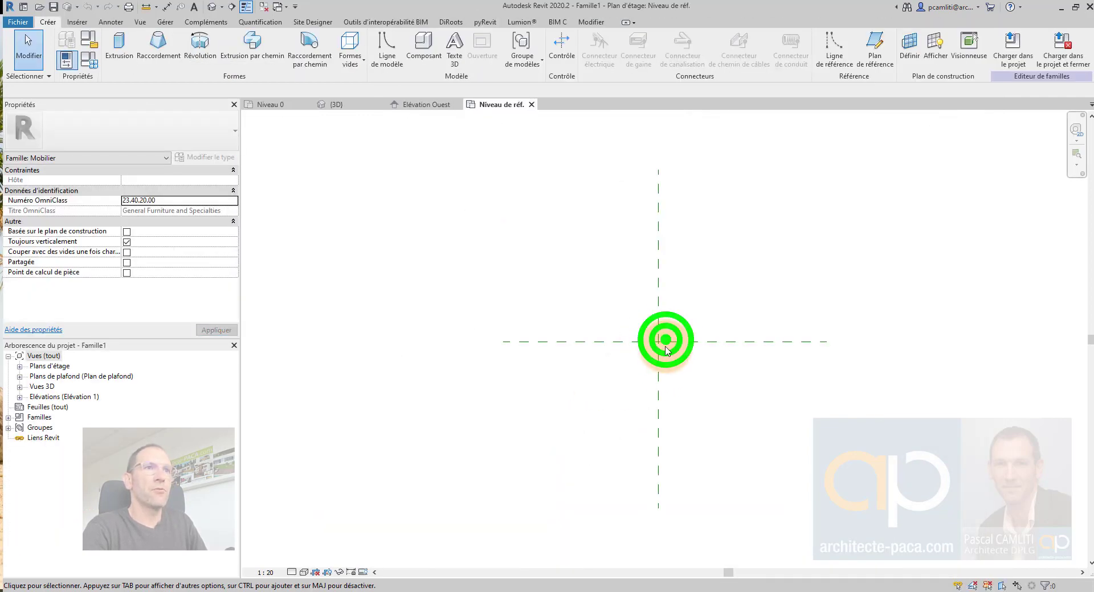
# - Draw two horizontal reference planes, about 271 mm above and about 292 mm below the horizontal centre plane
pyautogui.moveTo(668, 352); pyautogui.dragTo(603, 340, button='middle')
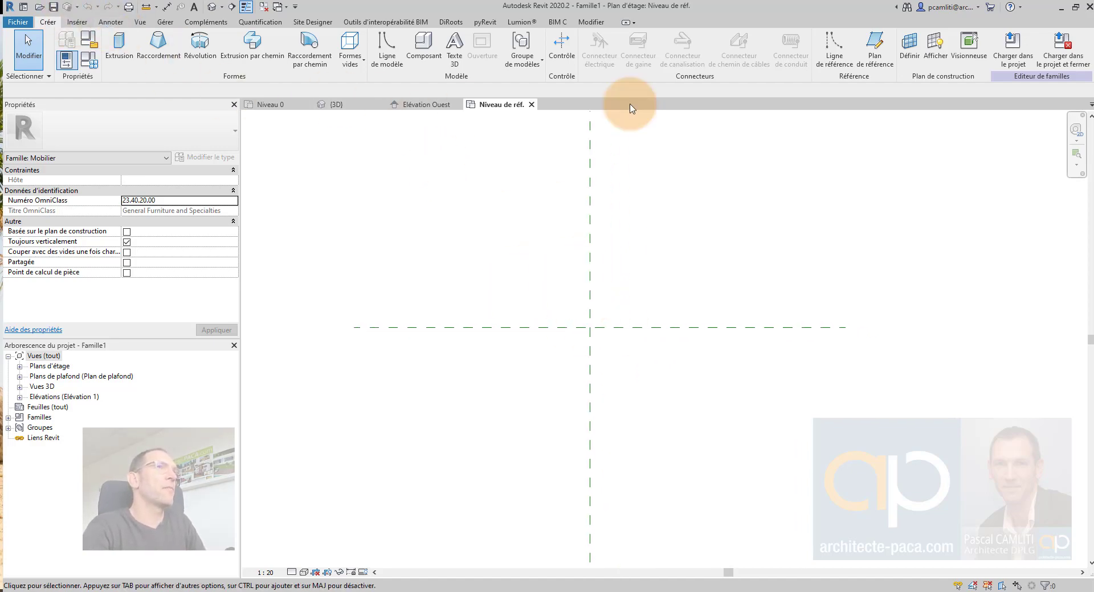
pyautogui.click(878, 64)
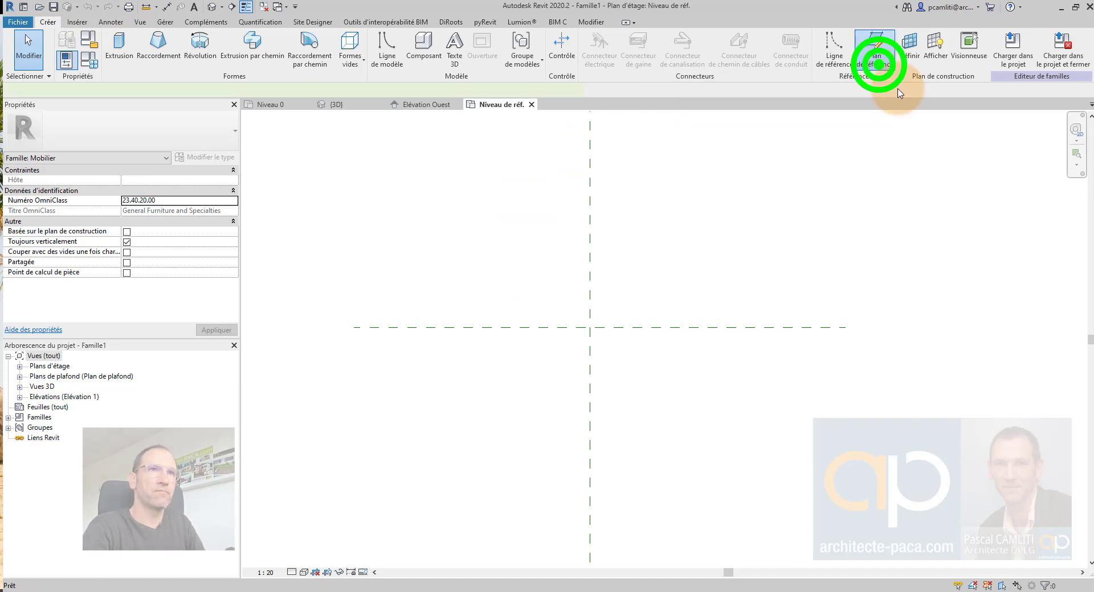
pyautogui.click(469, 279)
pyautogui.click(743, 279)
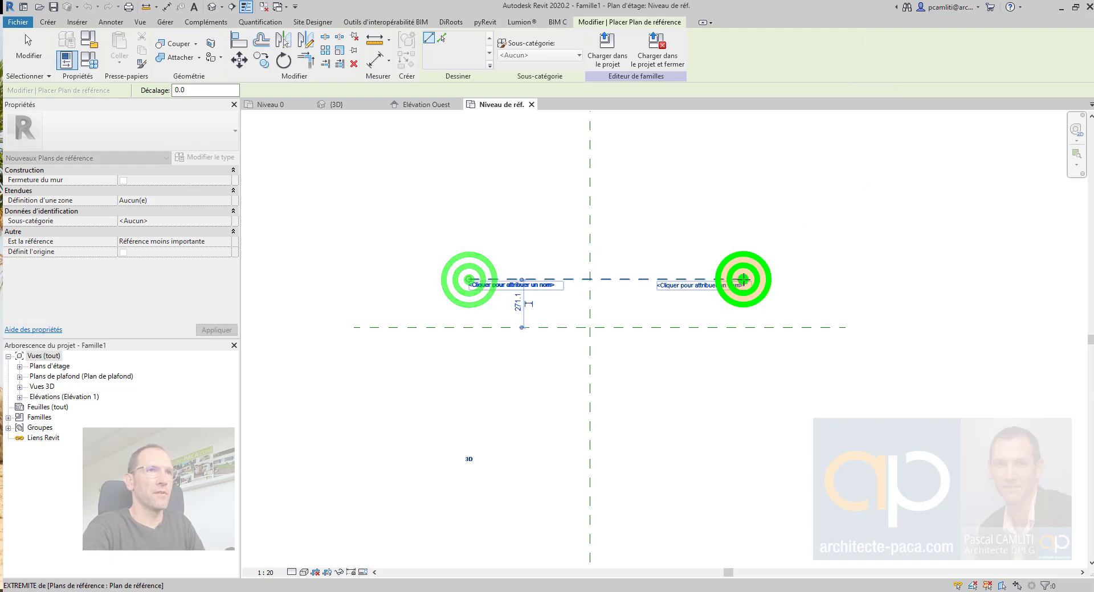
pyautogui.click(475, 379)
pyautogui.click(750, 378)
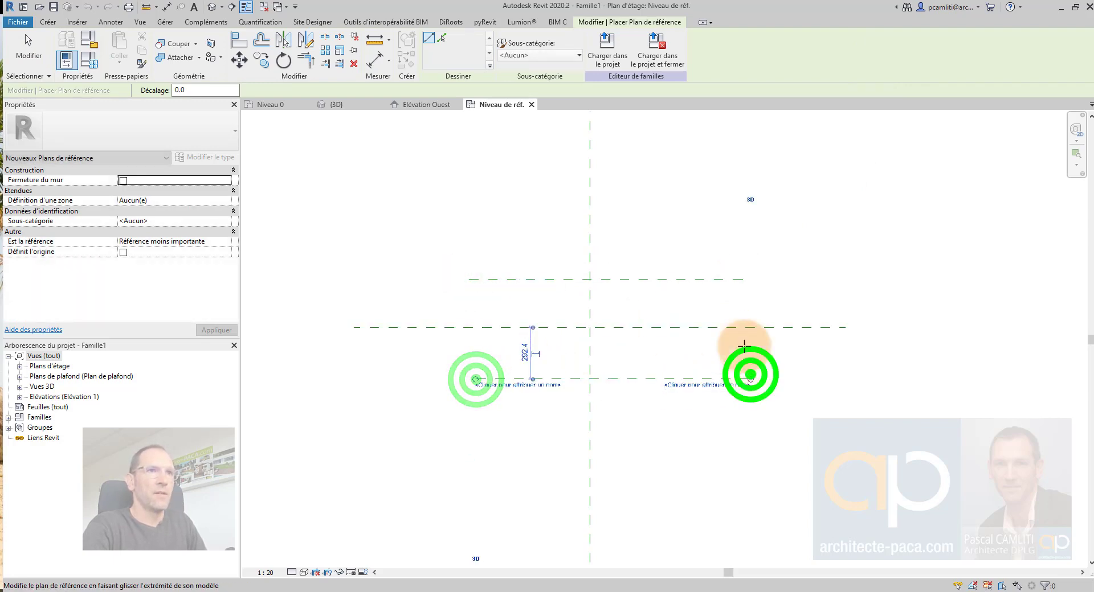
# - Draw two vertical reference planes, one on each side of the vertical centre plane, about 558 mm away from it
pyautogui.click(689, 247)
pyautogui.click(688, 417)
pyautogui.click(491, 232)
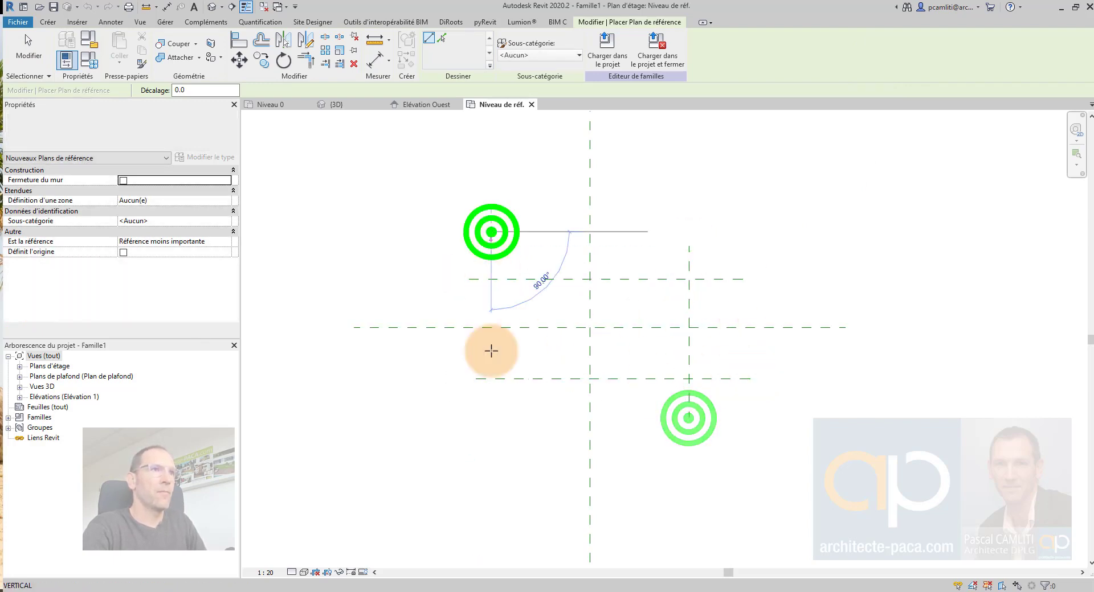
pyautogui.click(491, 403)
pyautogui.press('Escape')
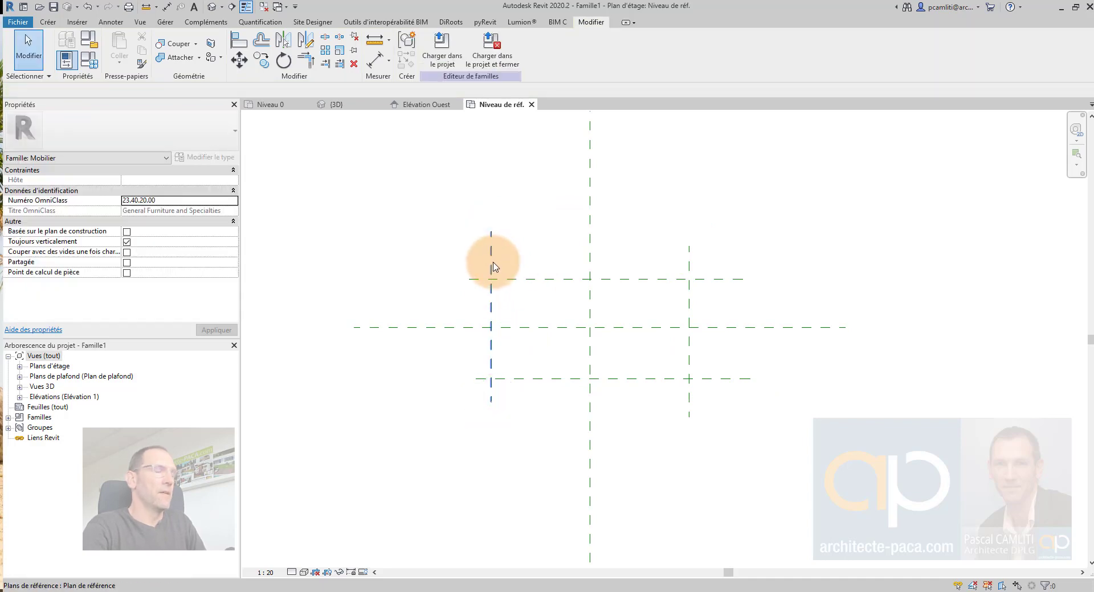
# - Copy both outer vertical reference planes inward, the left one by about 55 mm and the right one by about 51 mm
pyautogui.click(493, 263)
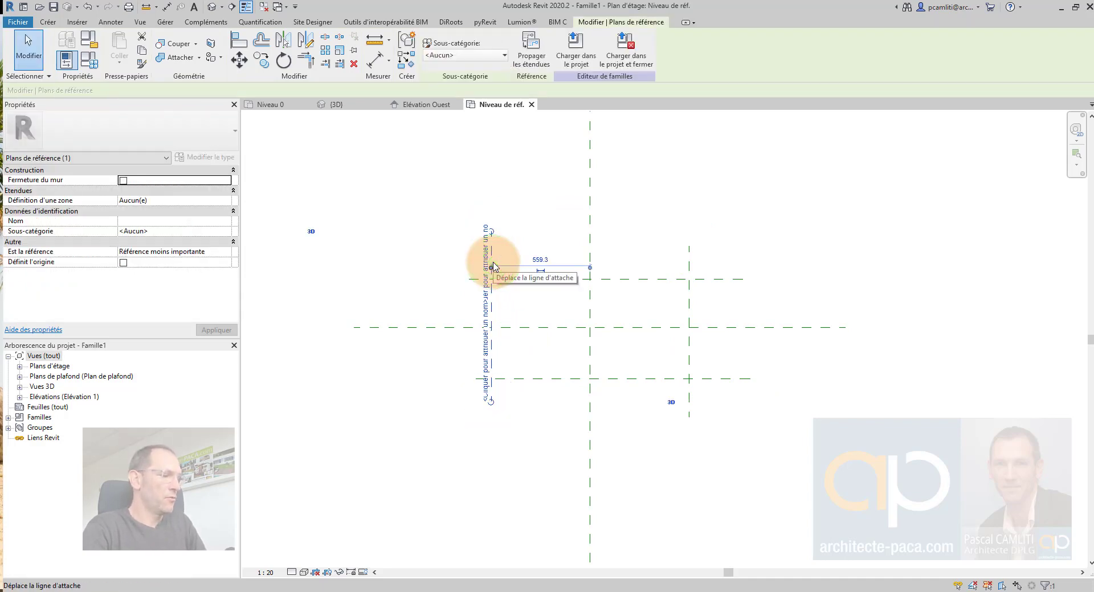
pyautogui.press('c')
pyautogui.press('o')
pyautogui.click(493, 268)
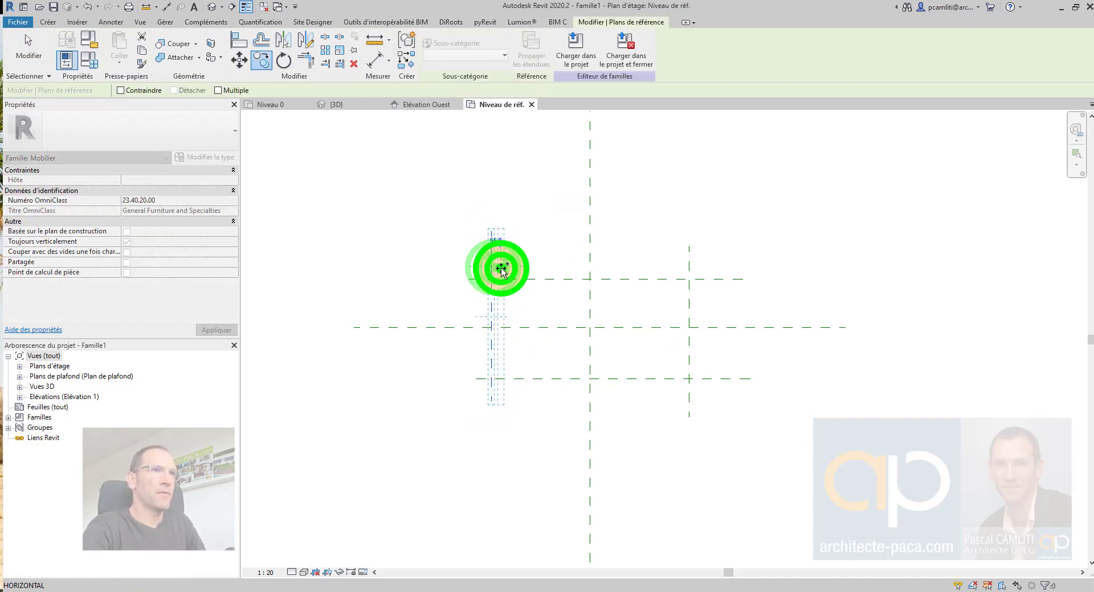
pyautogui.click(501, 269)
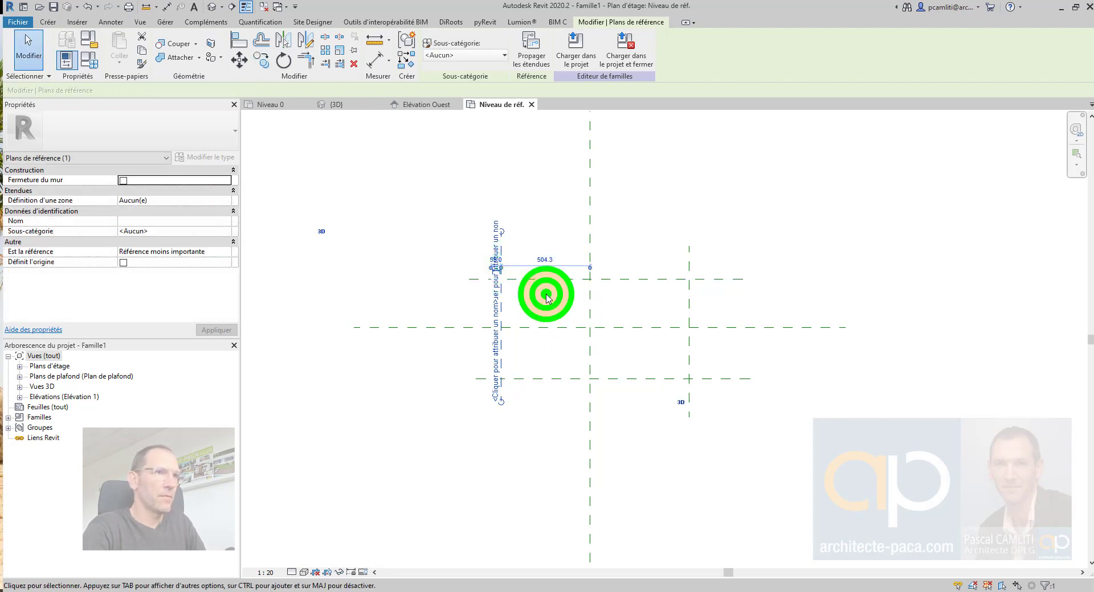
pyautogui.click(547, 296)
pyautogui.click(691, 268)
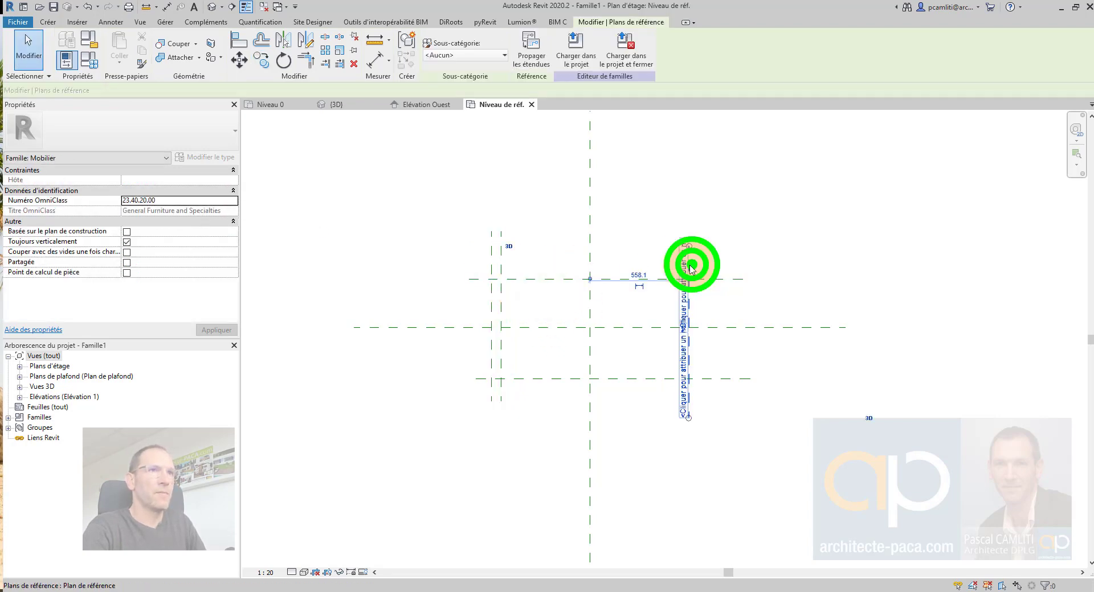
pyautogui.scroll(3, 692, 268)
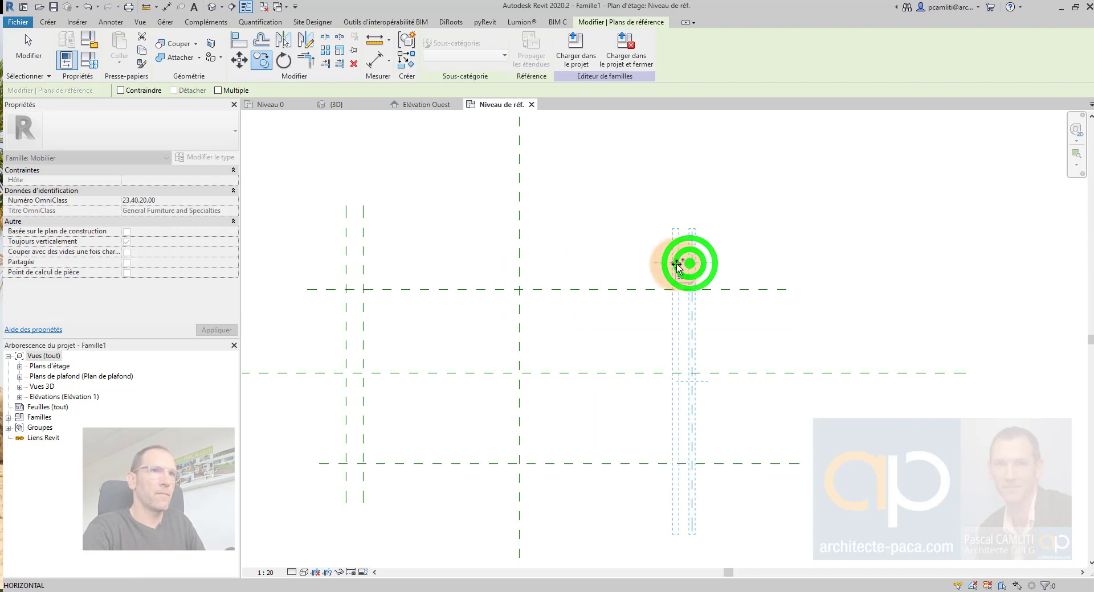
# - Copy the upper horizontal reference plane about 34 mm toward the centre, and delete the lower horizontal plane
pyautogui.click(573, 289)
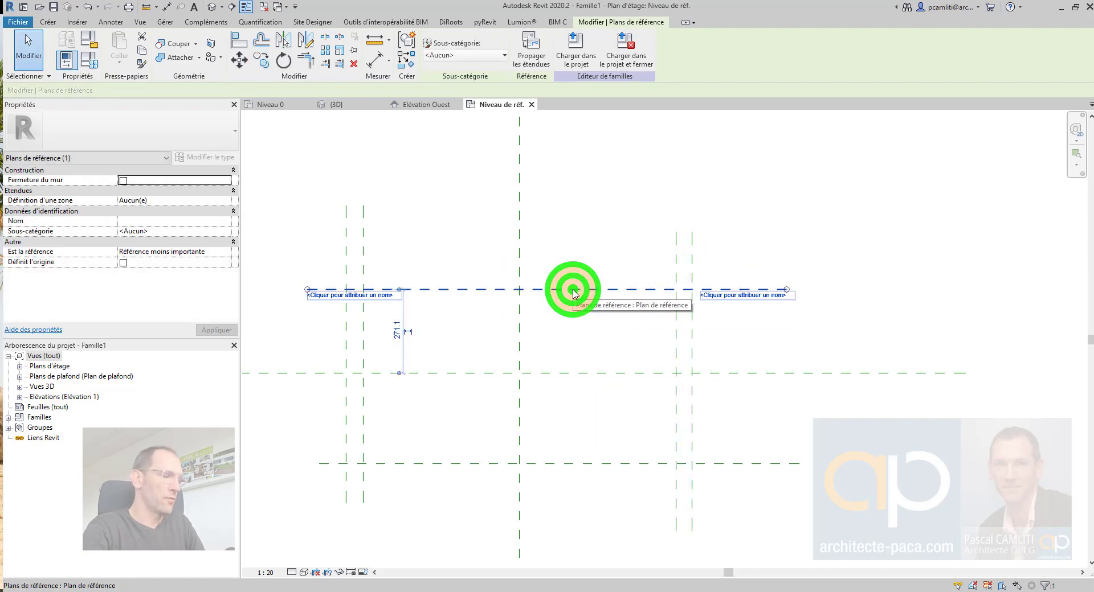
pyautogui.press('o')
pyautogui.click(573, 290)
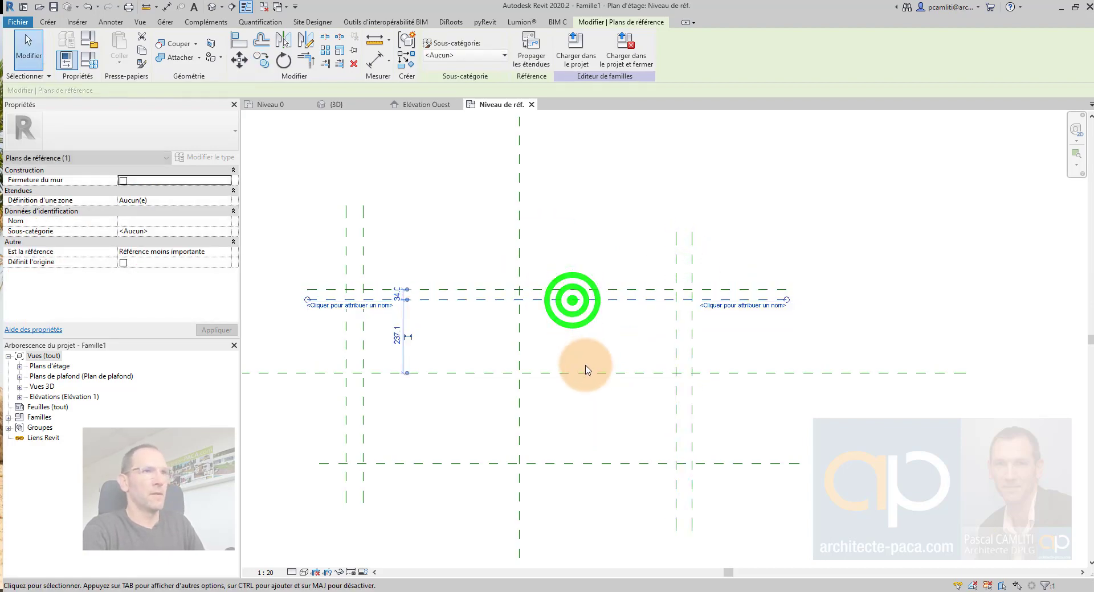
pyautogui.click(610, 479)
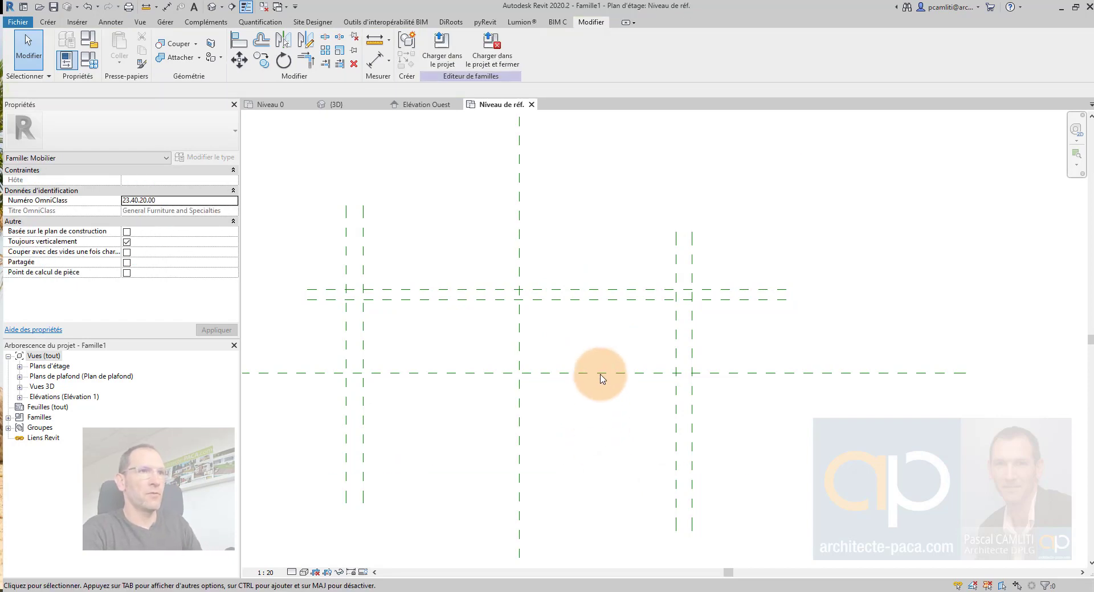
# - Move the inner left vertical reference plane outward to about 24 mm from the outer left plane
pyautogui.click(363, 340)
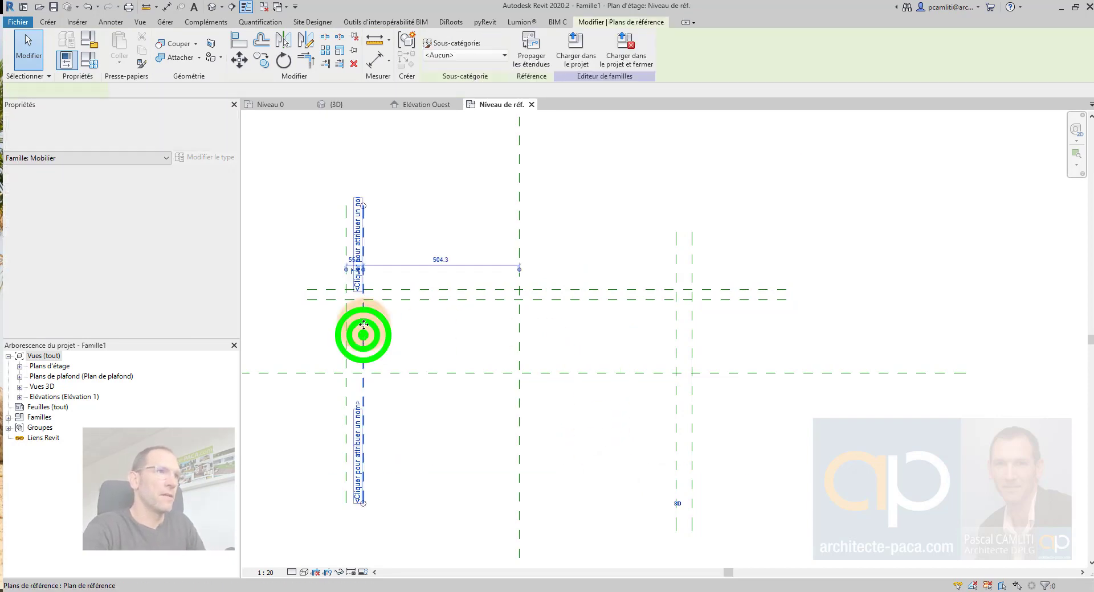
pyautogui.scroll(3, 362, 324)
pyautogui.moveTo(363, 310); pyautogui.dragTo(348, 311)
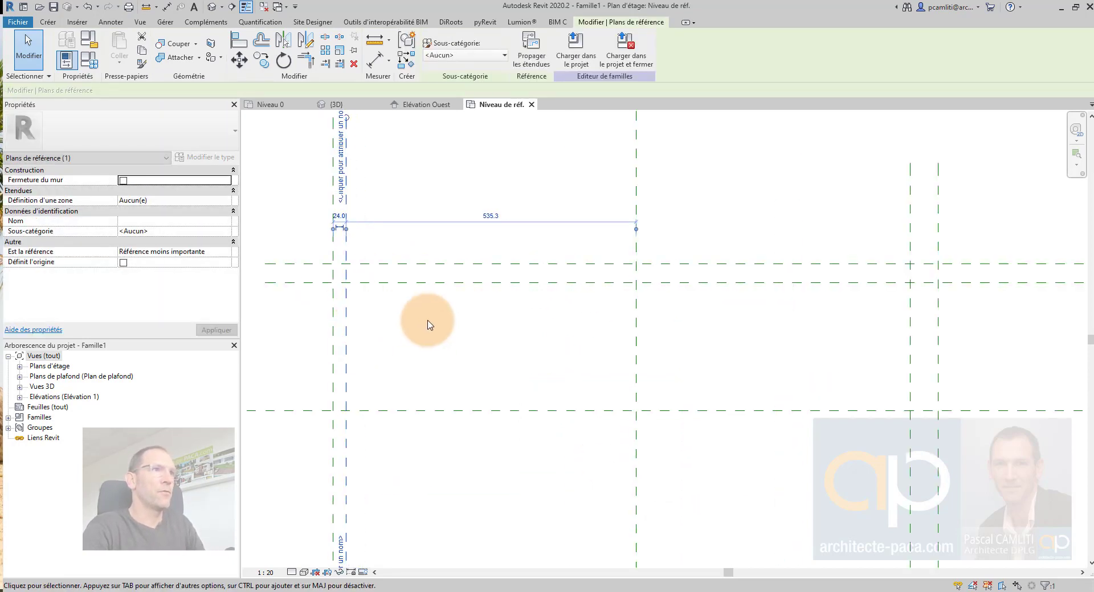
pyautogui.scroll(-3, 427, 322)
pyautogui.click(629, 187)
pyautogui.click(707, 273)
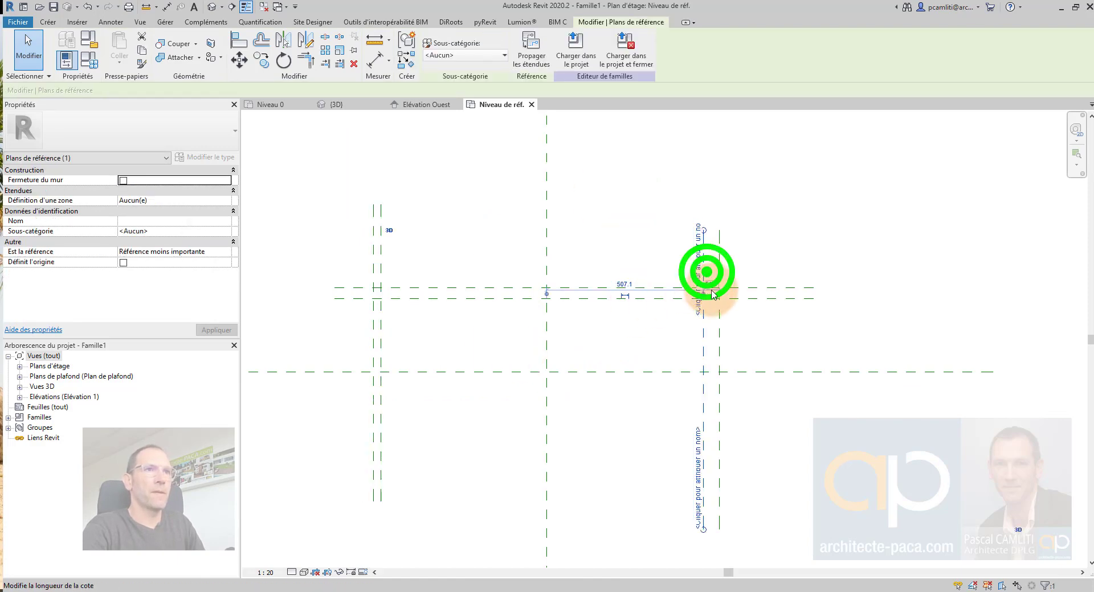
pyautogui.click(465, 344)
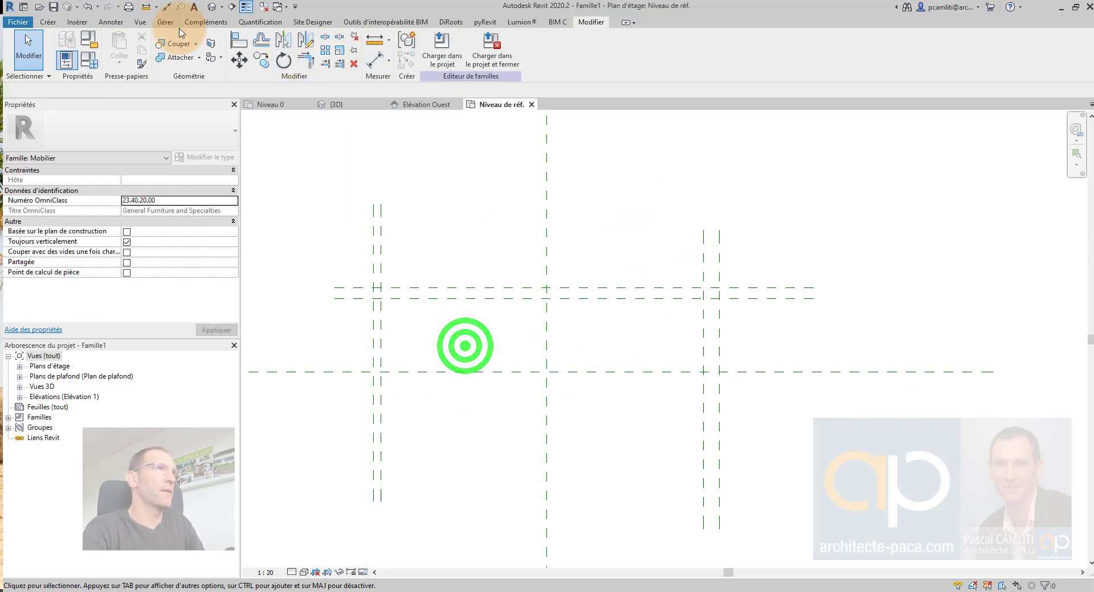
# - Draw a horizontal reference plane just above the horizontal centre plane, spanning past both pairs of vertical planes
pyautogui.click(59, 22)
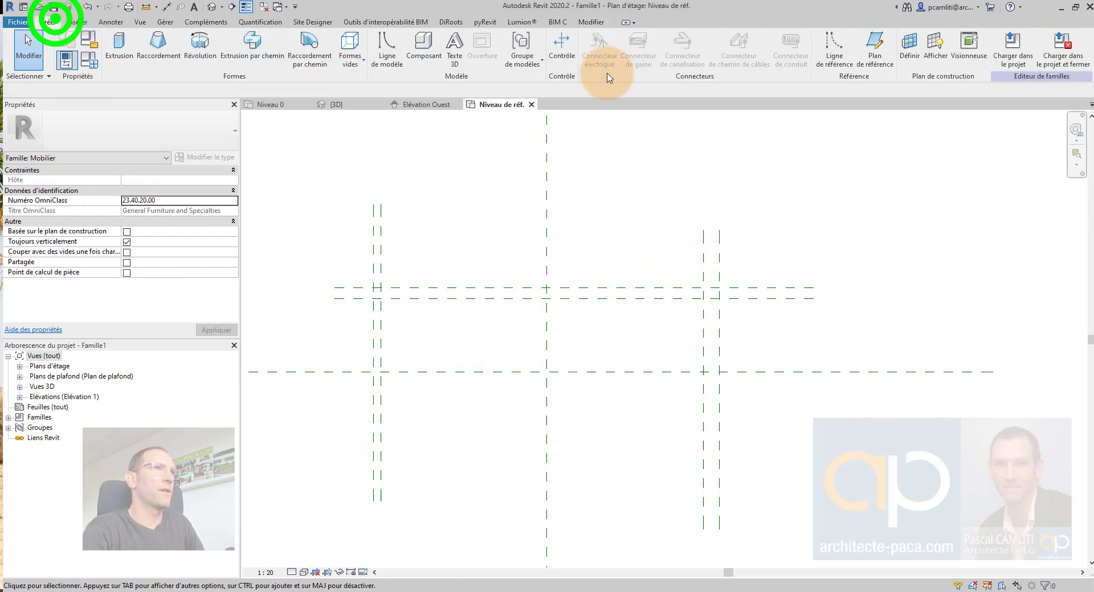
pyautogui.click(880, 50)
pyautogui.click(357, 368)
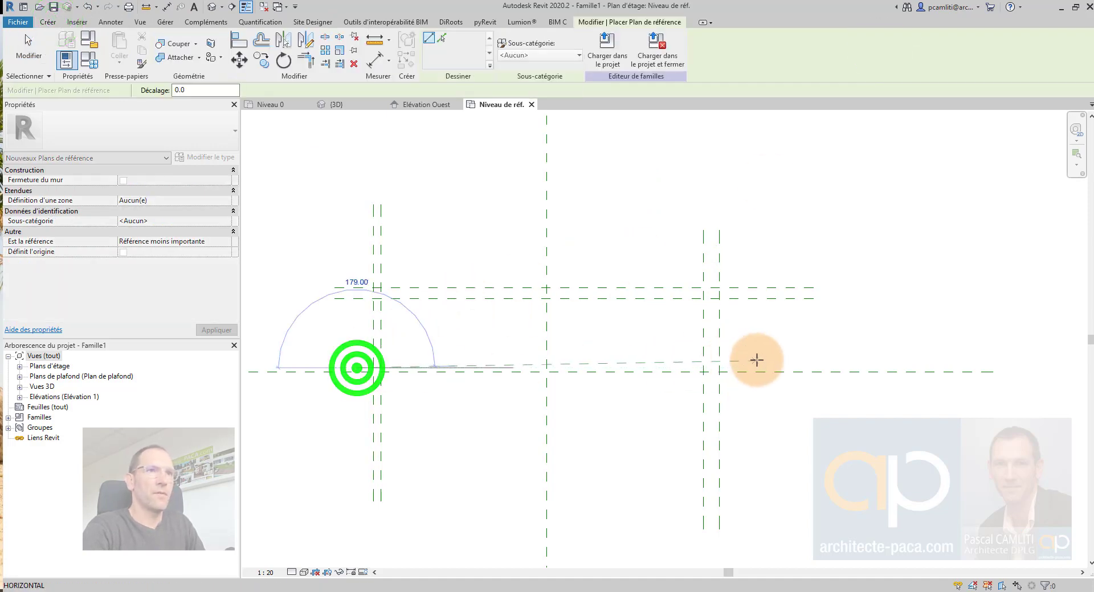
pyautogui.click(758, 363)
pyautogui.press('Escape')
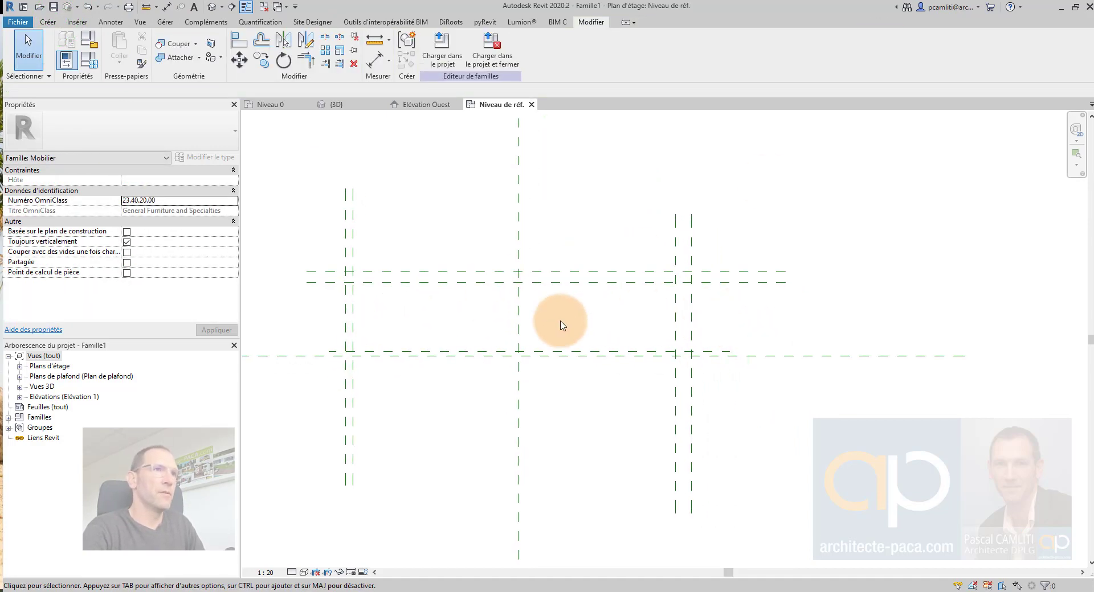
# - Dimension the distance between the horizontal centre plane and the uppermost horizontal reference plane, beside the left vertical pair
pyautogui.moveTo(546, 314); pyautogui.dragTo(562, 330, button='middle')
pyautogui.scroll(1, 561, 329)
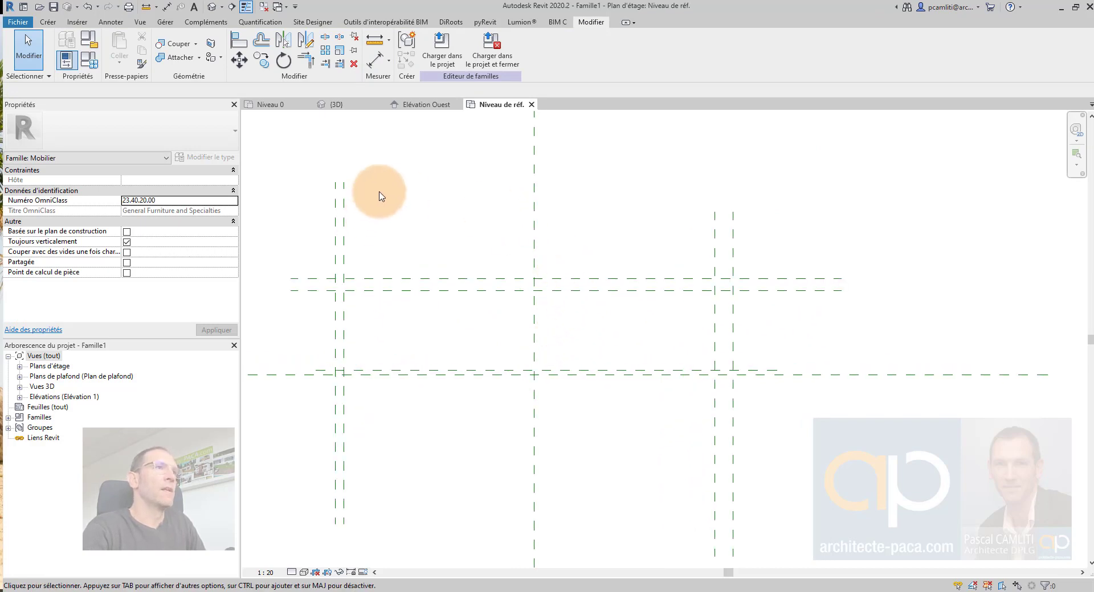
pyautogui.click(378, 61)
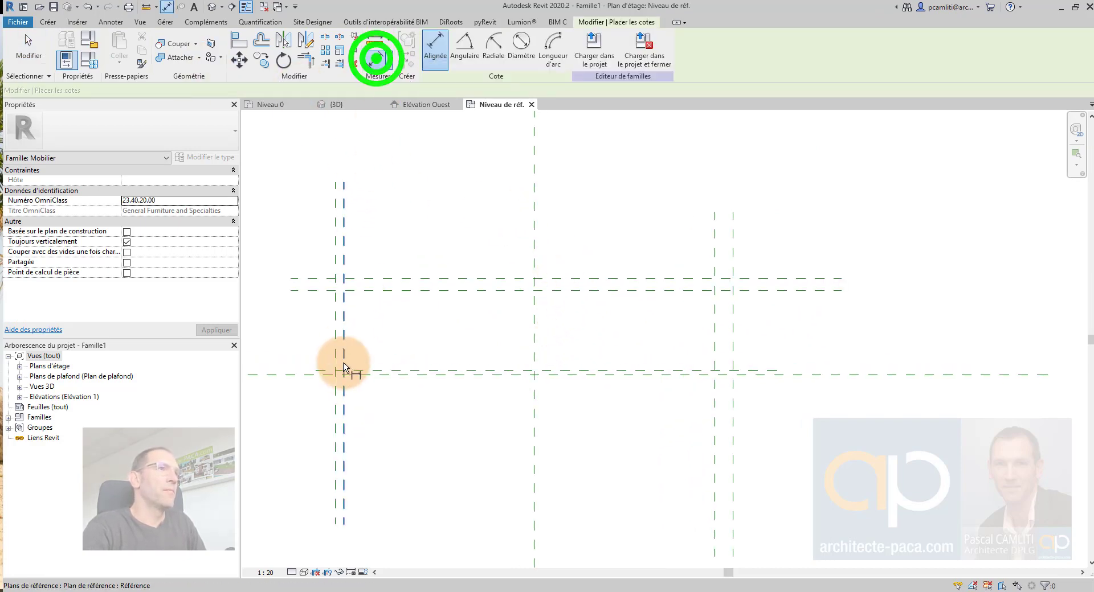
pyautogui.click(314, 375)
pyautogui.click(311, 279)
pyautogui.click(293, 311)
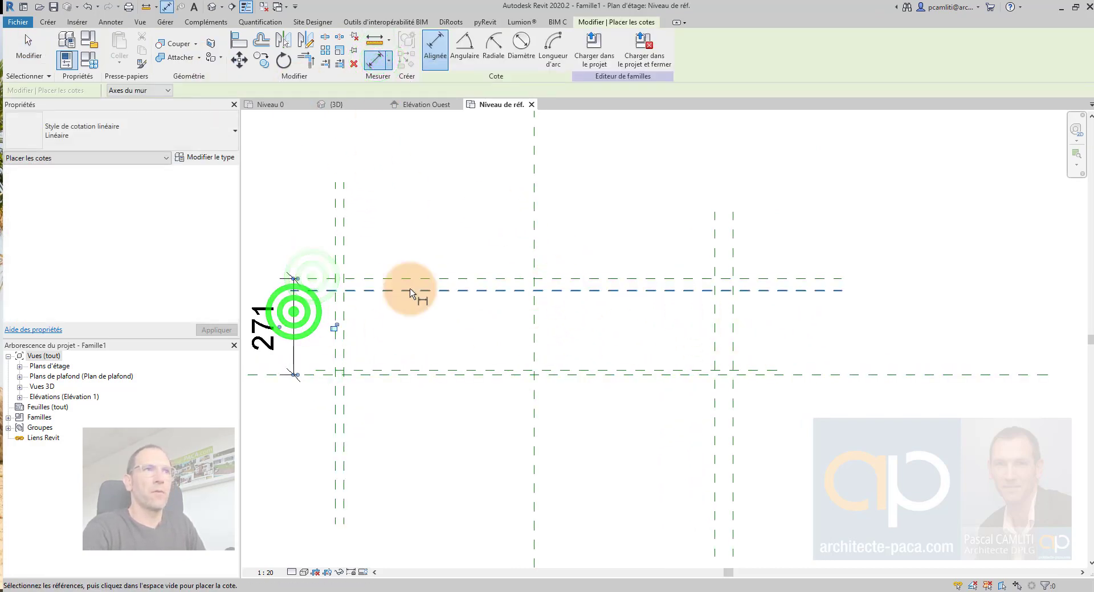
# - Dimension the gap between the two left vertical reference planes and the gap between the two right ones
pyautogui.click(340, 253)
pyautogui.click(342, 252)
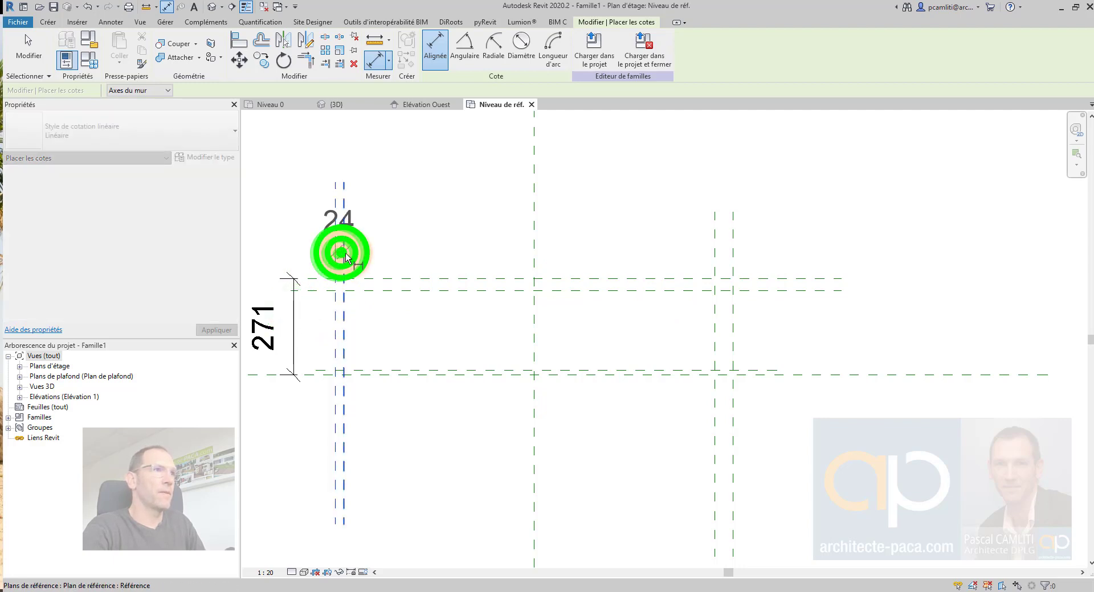
pyautogui.click(366, 256)
pyautogui.click(732, 269)
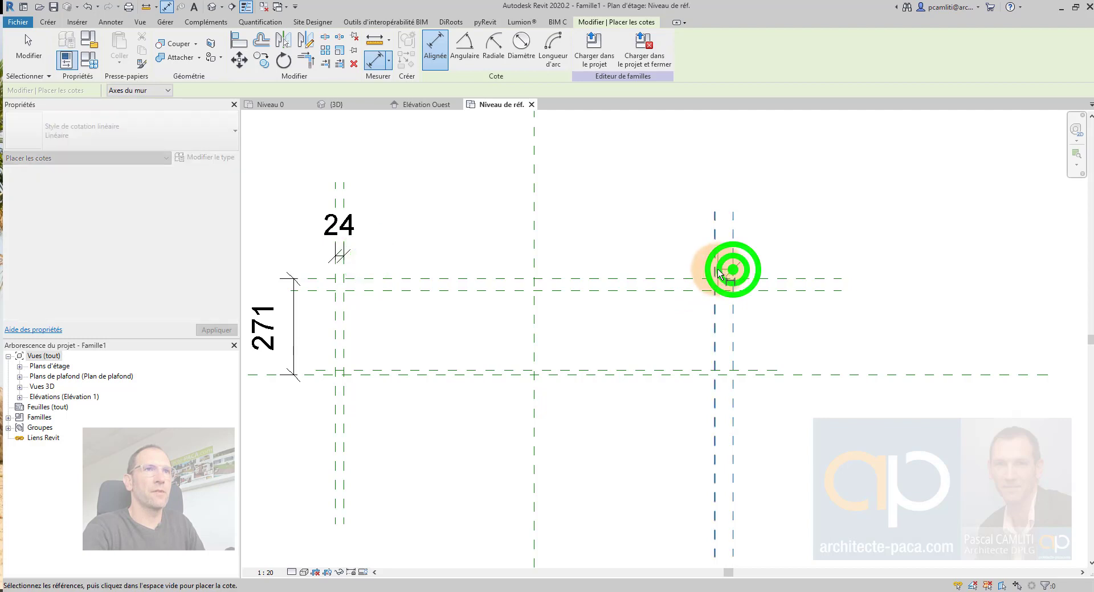
pyautogui.click(706, 267)
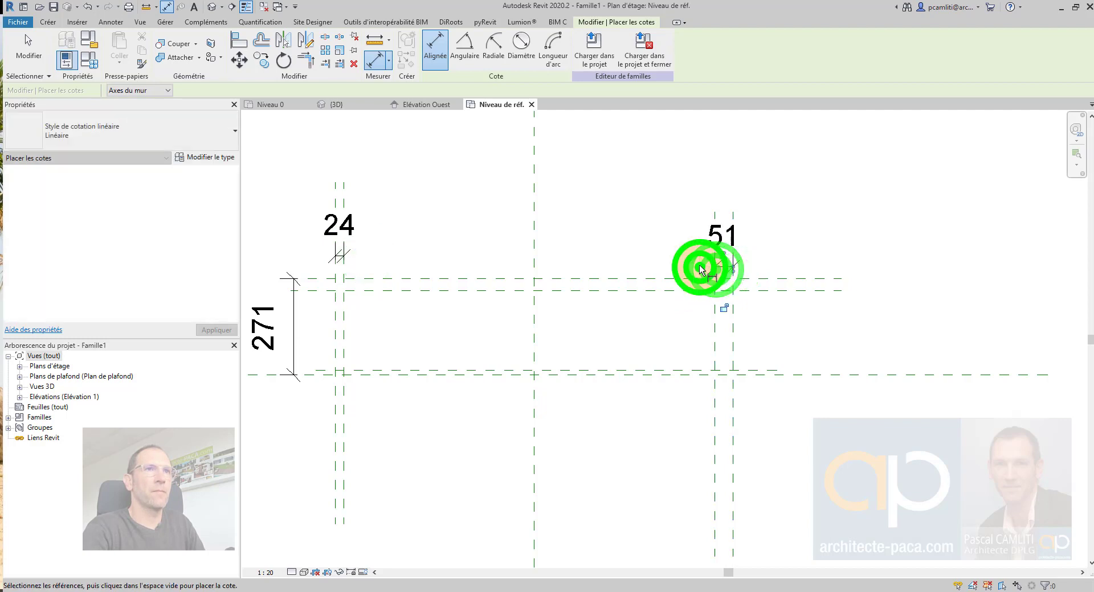
# - Dimension both outer vertical planes and the centre plane in one chain, and separately dimension from the centre plane to the outer right plane
pyautogui.click(535, 244)
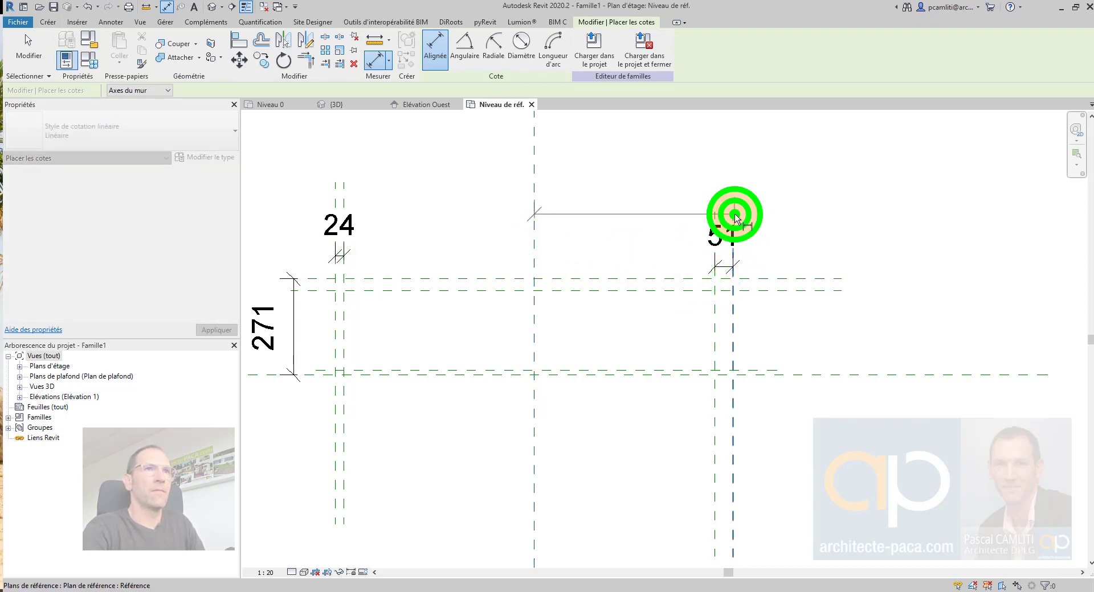
pyautogui.click(334, 186)
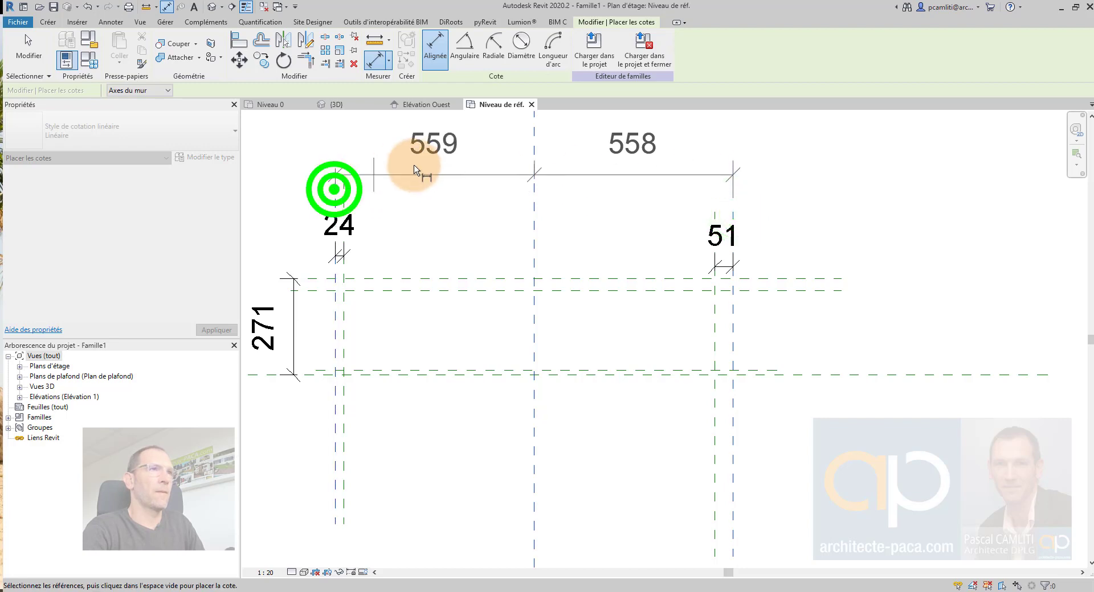
pyautogui.click(415, 159)
pyautogui.click(533, 207)
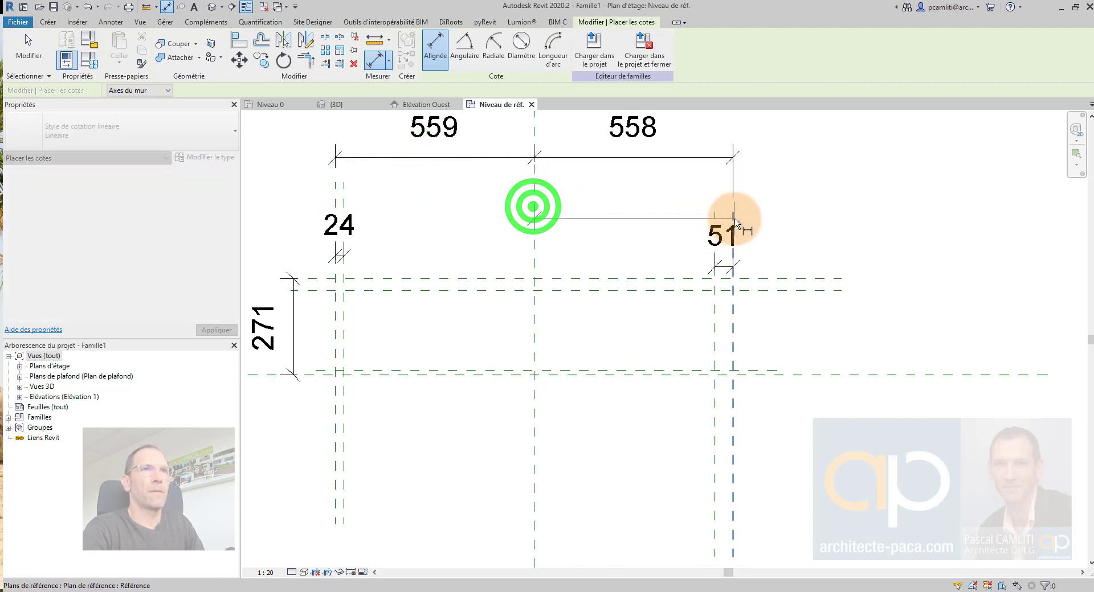
pyautogui.click(734, 220)
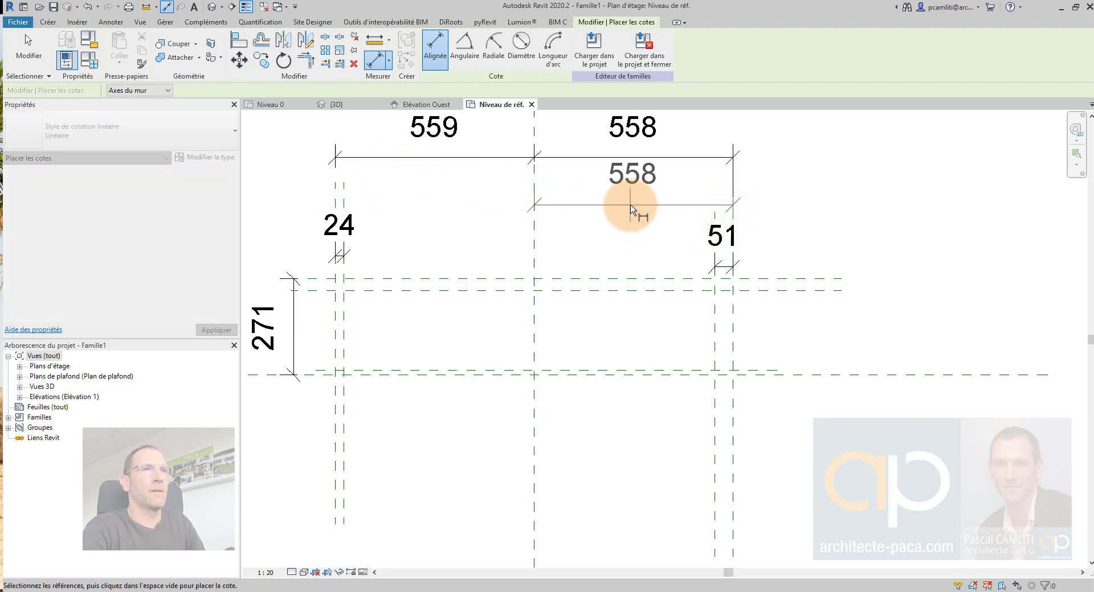
pyautogui.click(631, 209)
pyautogui.press('Escape')
# - Apply an equality constraint to the dimension chain so both outer vertical planes stay symmetric about the centre plane
pyautogui.moveTo(598, 196); pyautogui.dragTo(581, 257, button='middle')
pyautogui.click(562, 231)
pyautogui.scroll(-3, 576, 255)
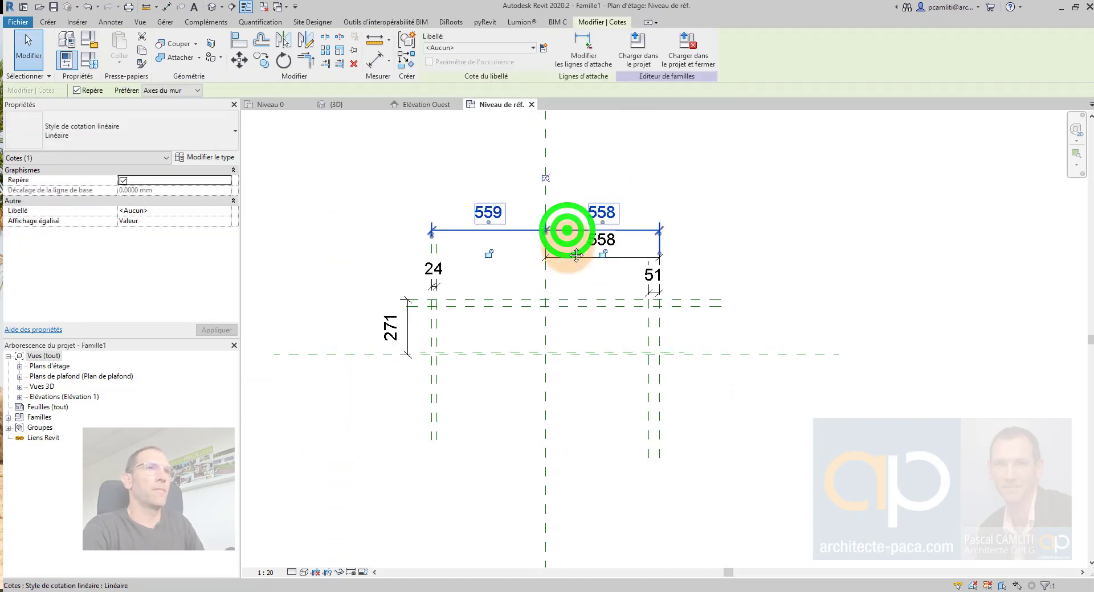
pyautogui.click(545, 180)
pyautogui.press('Escape')
# - Set the spacing between the two left vertical reference planes to 25 mm by moving the inner plane
pyautogui.scroll(2, 436, 324)
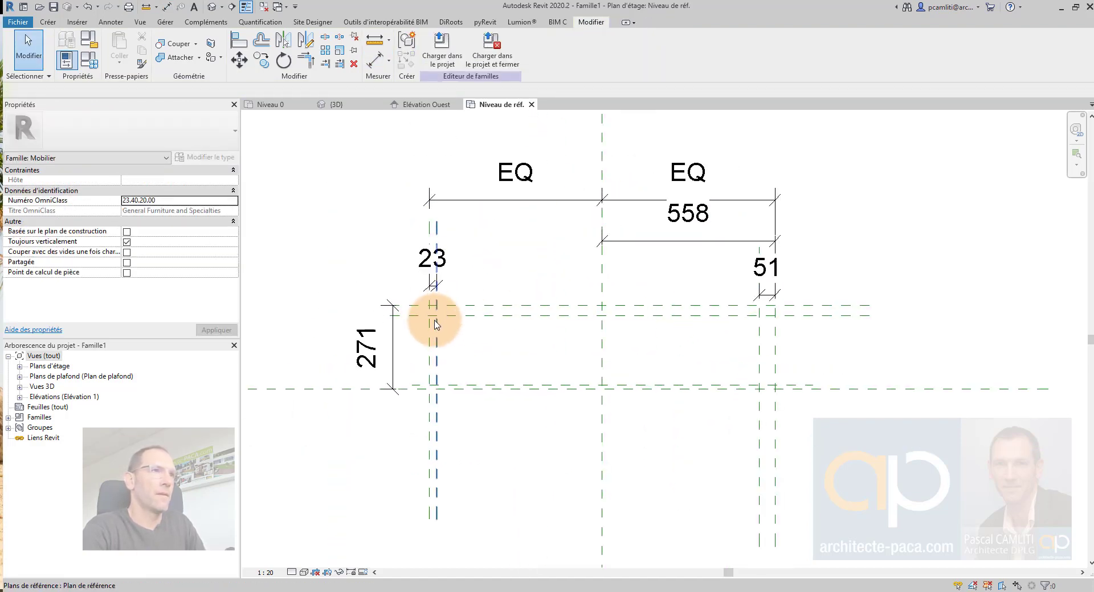
pyautogui.scroll(1, 436, 323)
pyautogui.click(439, 263)
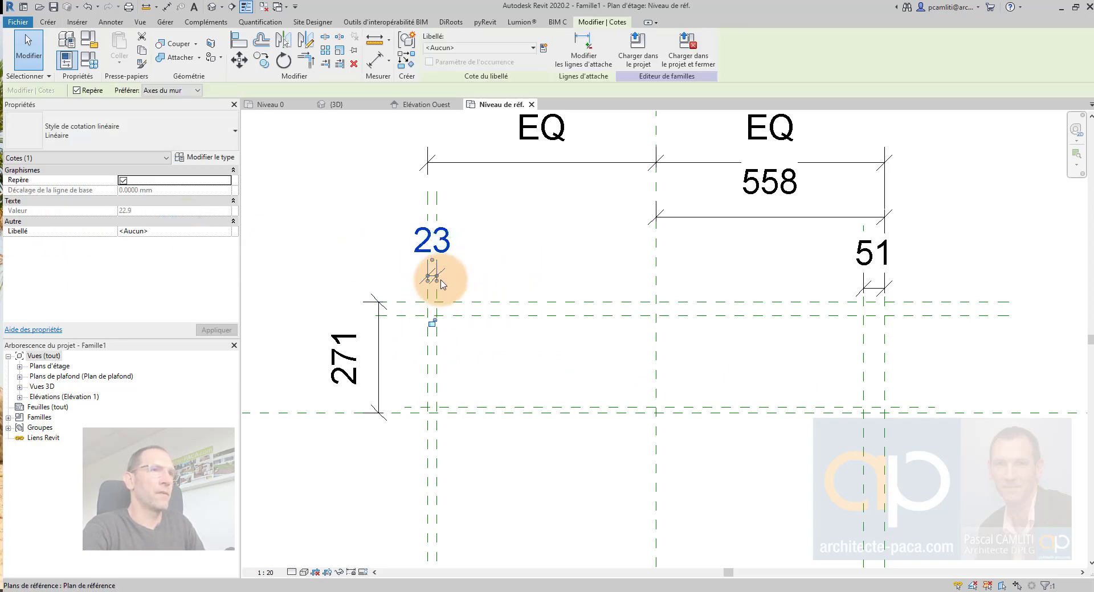
pyautogui.scroll(2, 437, 284)
pyautogui.click(426, 301)
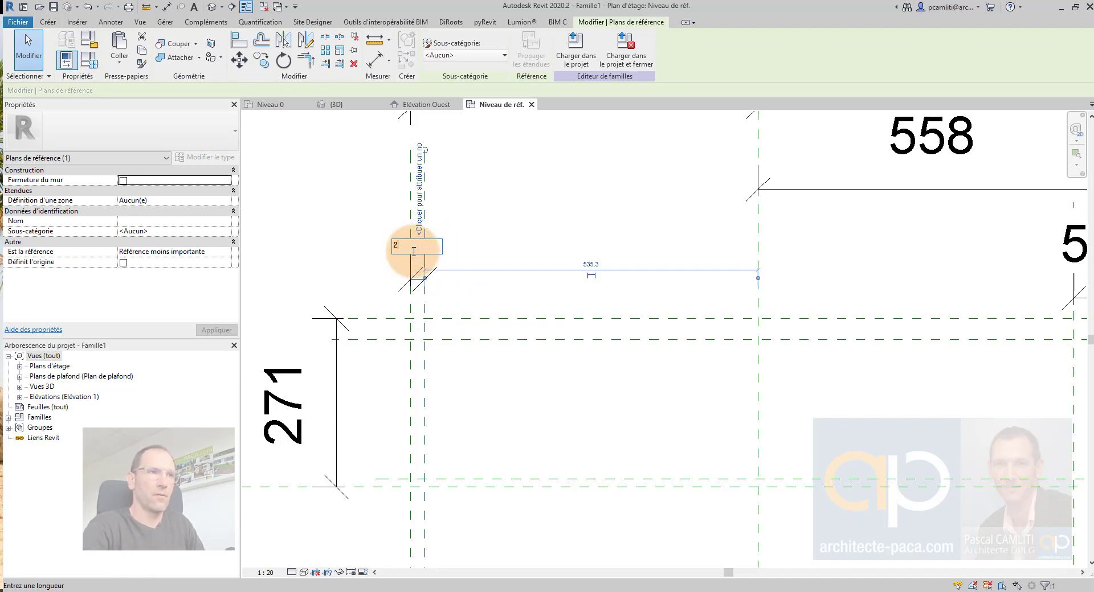
pyautogui.write('5')
pyautogui.press('Return')
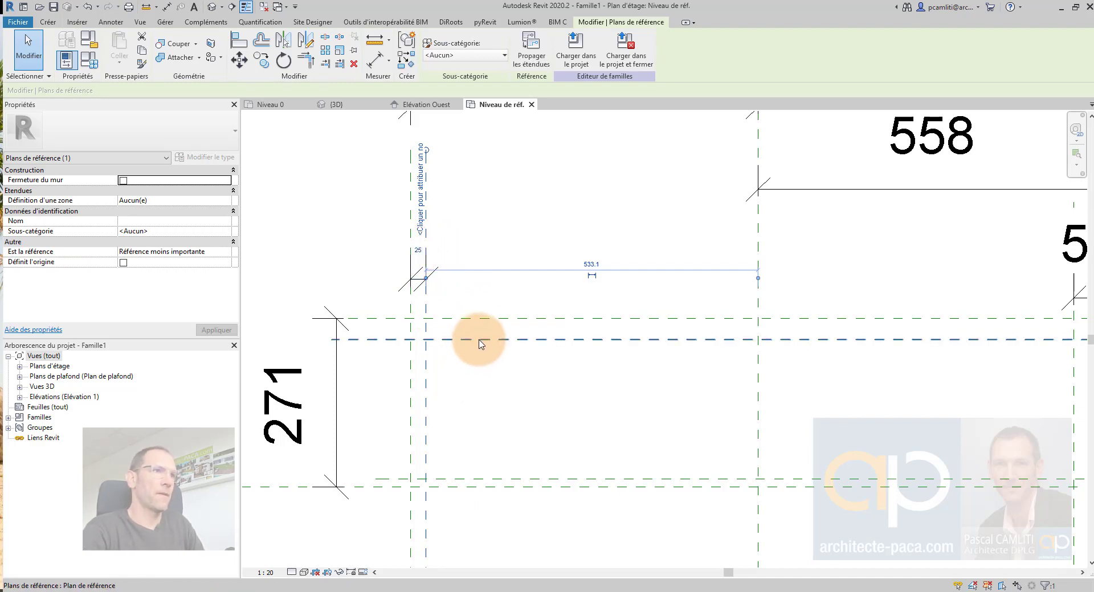
# - Dimension the gap between the two upper horizontal reference planes and set it to 25 mm by moving the lower one
pyautogui.click(371, 63)
pyautogui.scroll(-2, 607, 265)
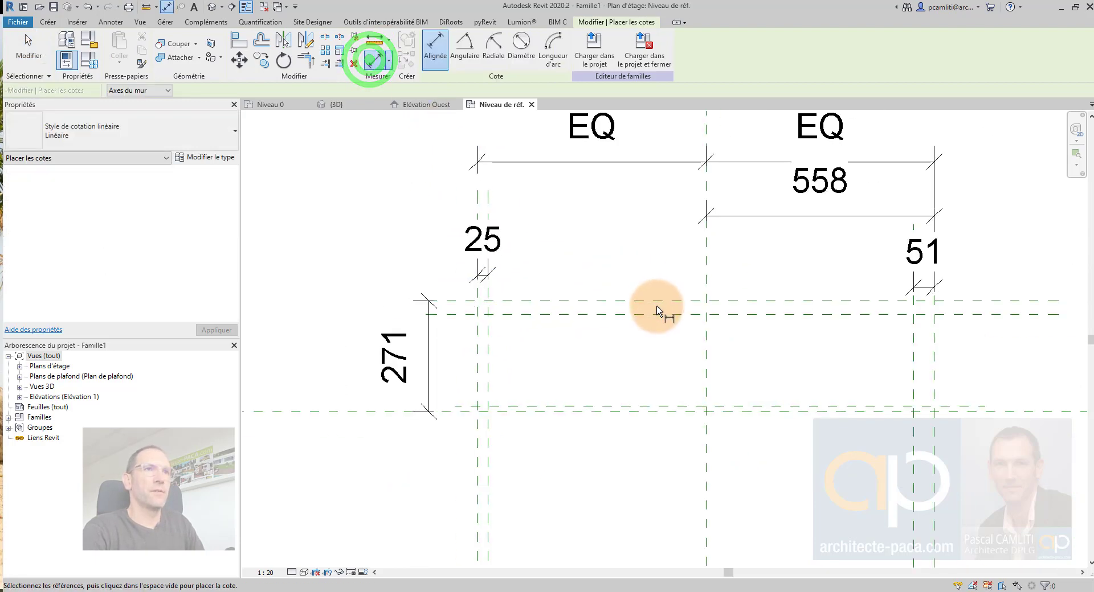
pyautogui.click(660, 307)
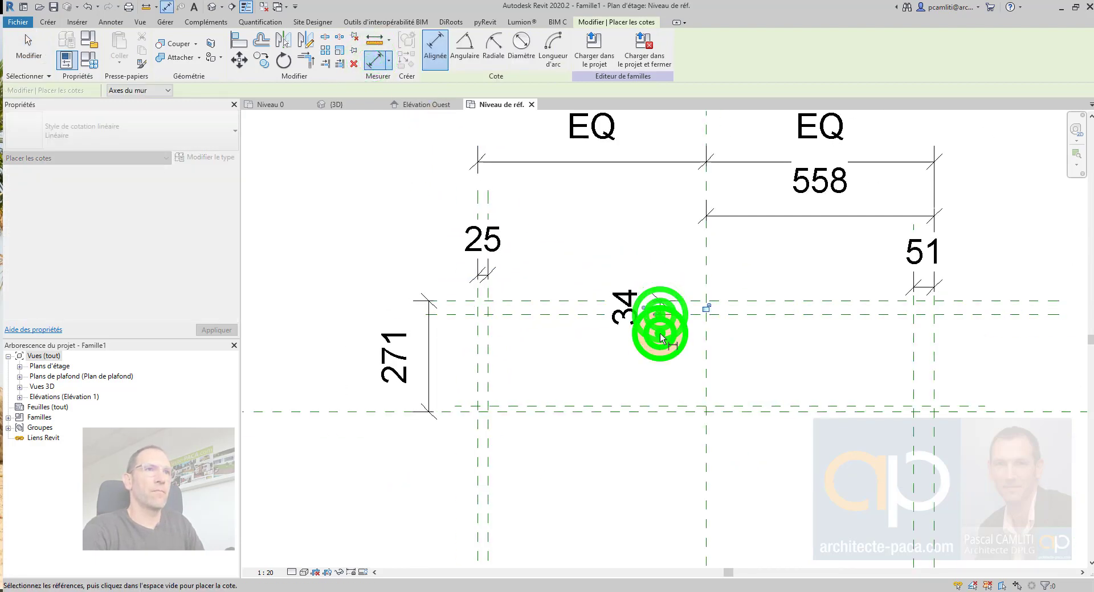
pyautogui.press('Escape')
pyautogui.press('Escape')
pyautogui.click(759, 316)
pyautogui.scroll(2, 643, 317)
pyautogui.click(643, 308)
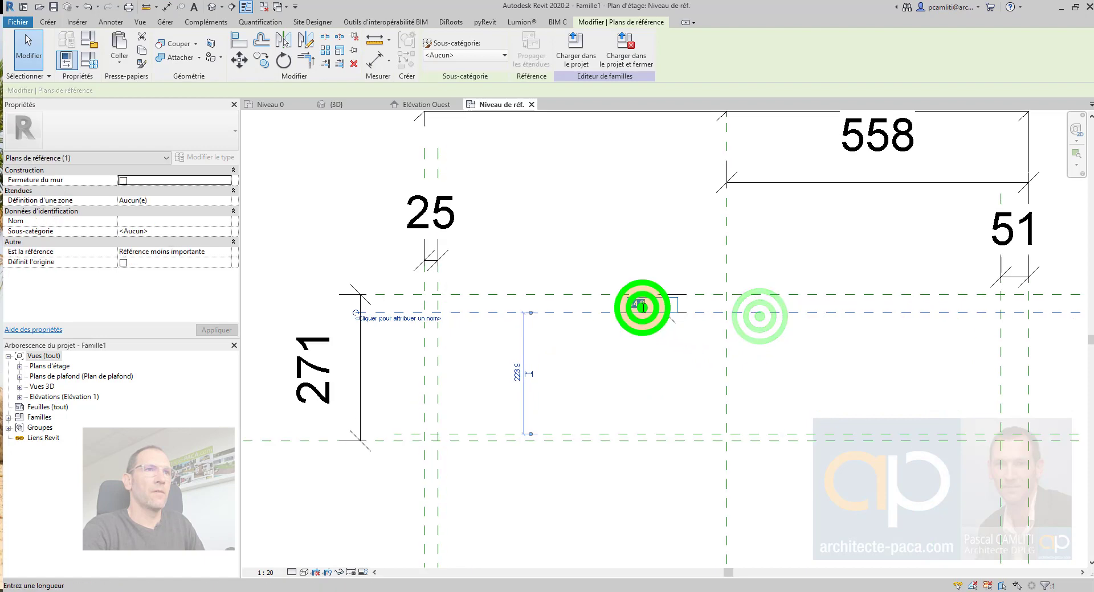
pyautogui.click(651, 352)
# - Set the spacing between the two right vertical reference planes to 25 mm by moving the inner plane
pyautogui.moveTo(628, 366); pyautogui.dragTo(529, 354, button='middle')
pyautogui.moveTo(910, 340); pyautogui.dragTo(790, 342, button='middle')
pyautogui.click(790, 330)
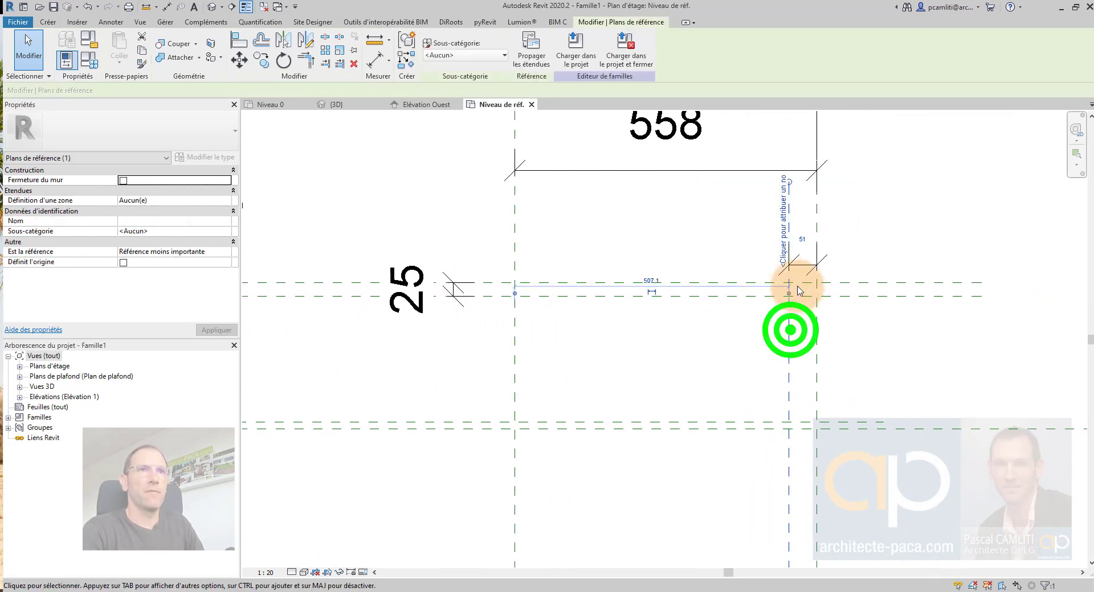
pyautogui.click(804, 268)
pyautogui.click(804, 265)
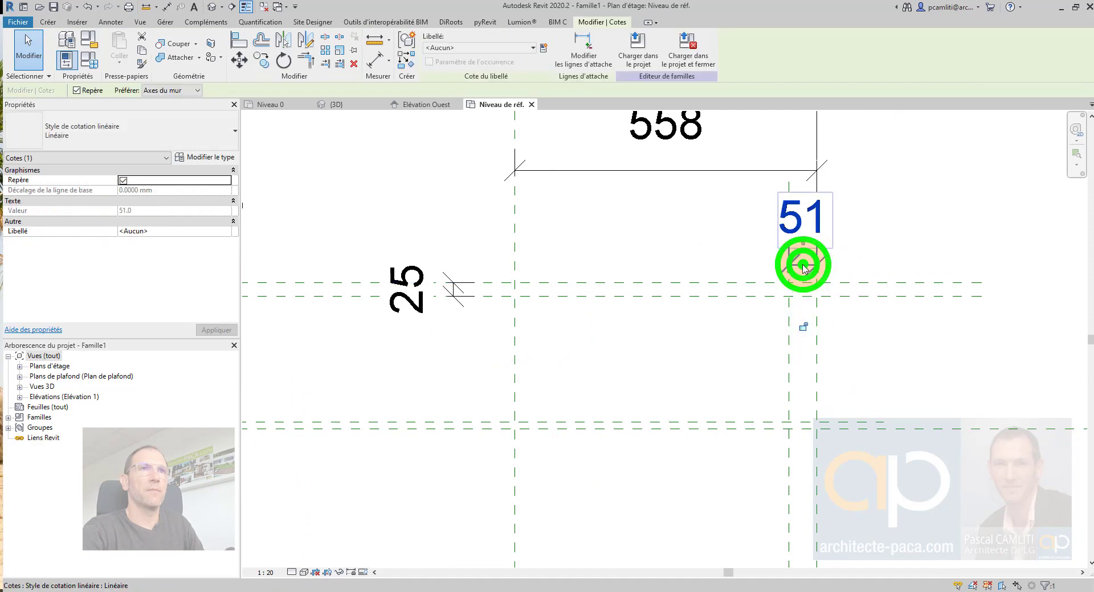
pyautogui.click(788, 320)
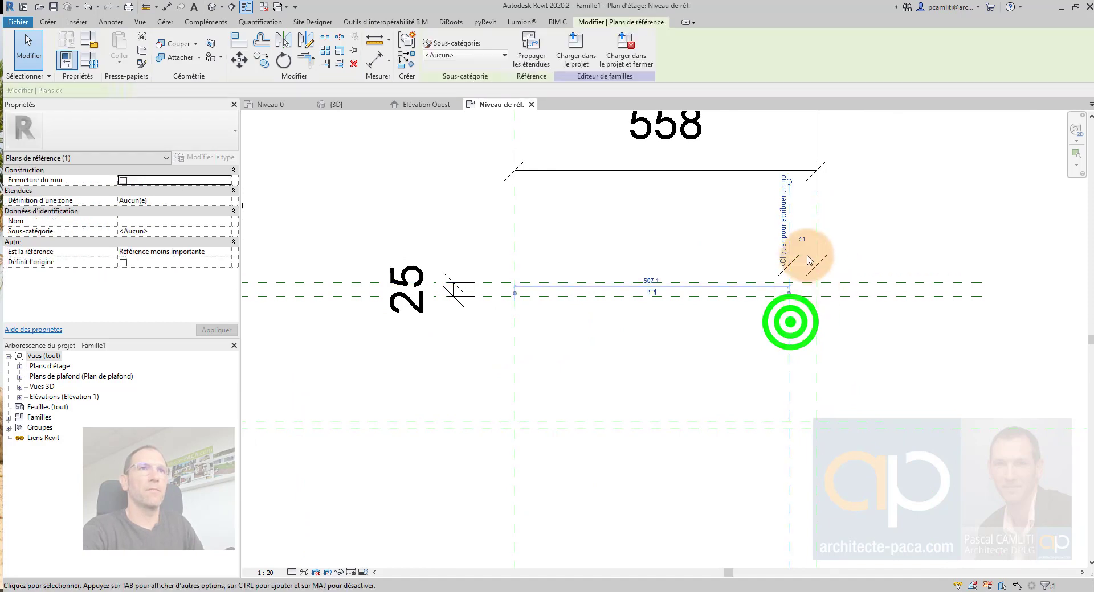
pyautogui.click(802, 235)
pyautogui.write('25')
pyautogui.press('Return')
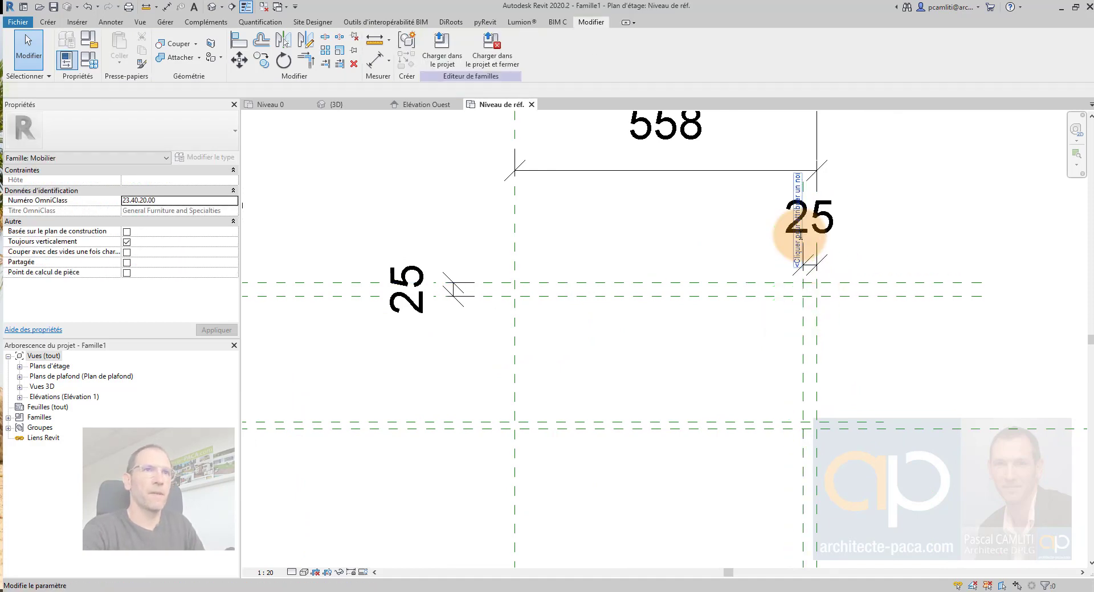
pyautogui.scroll(-3, 800, 250)
pyautogui.click(809, 248)
pyautogui.keyDown('ctrl'); pyautogui.click(572, 278); pyautogui.keyUp('ctrl')
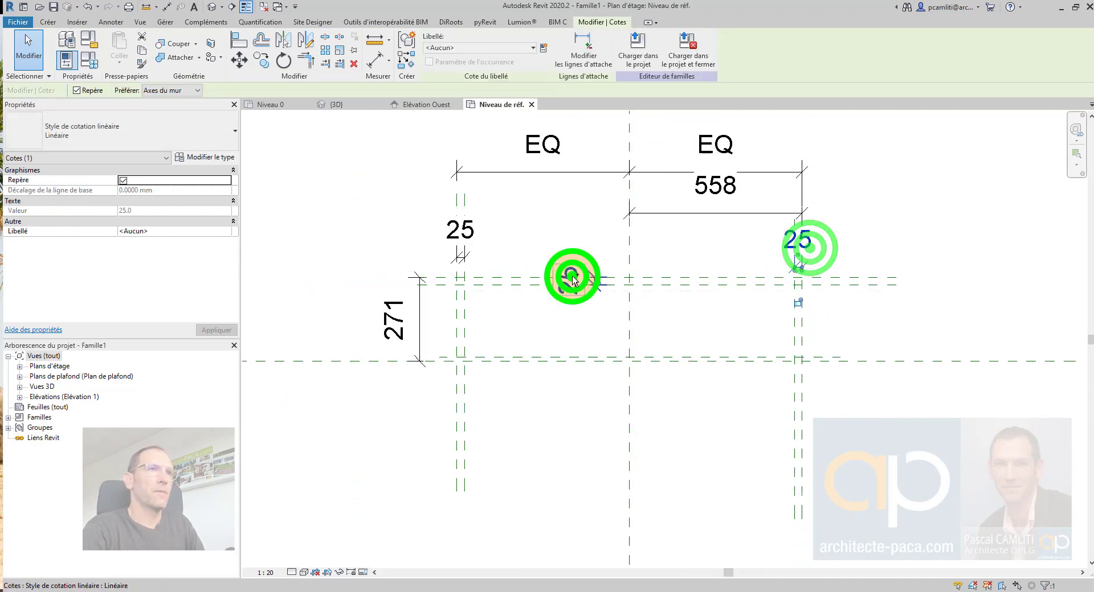
pyautogui.keyDown('ctrl'); pyautogui.click(471, 237); pyautogui.keyUp('ctrl')
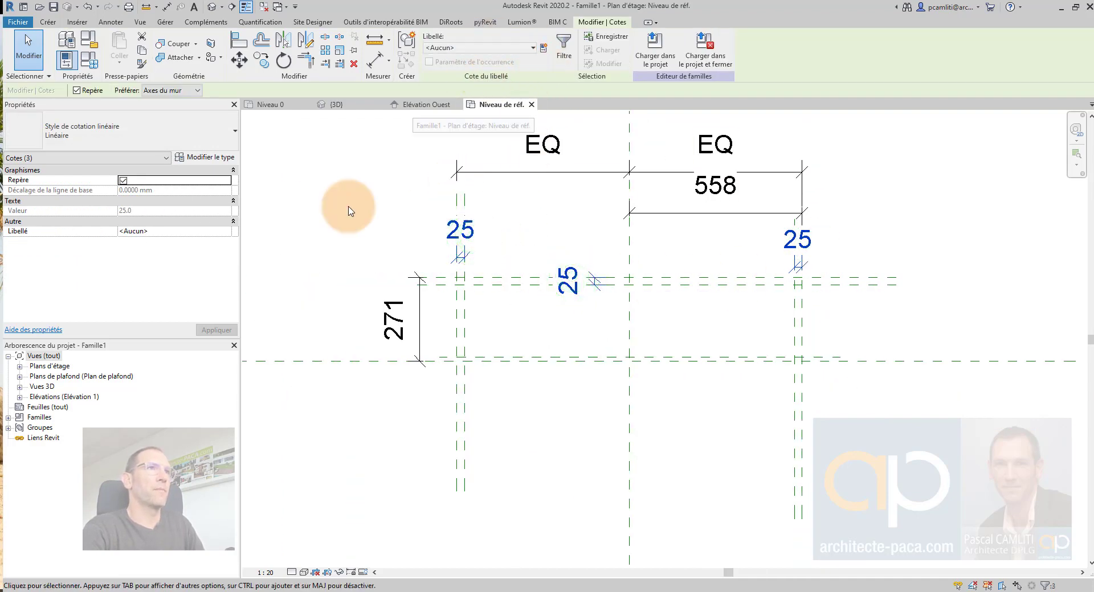
pyautogui.scroll(-1, 785, 300)
pyautogui.moveTo(718, 377); pyautogui.dragTo(620, 367, button='middle')
pyautogui.click(651, 276)
# - Lock each of the three 25 mm dimensions on the left, upper and right reference plane pairs
pyautogui.scroll(1, 510, 246)
pyautogui.click(494, 237)
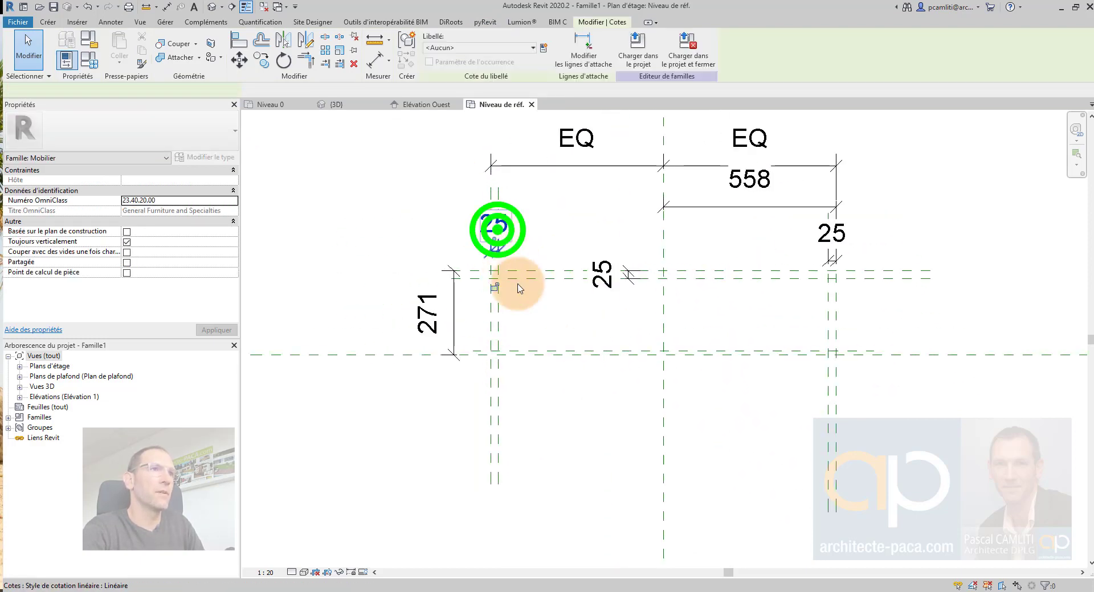
pyautogui.click(496, 287)
pyautogui.click(613, 278)
pyautogui.click(661, 277)
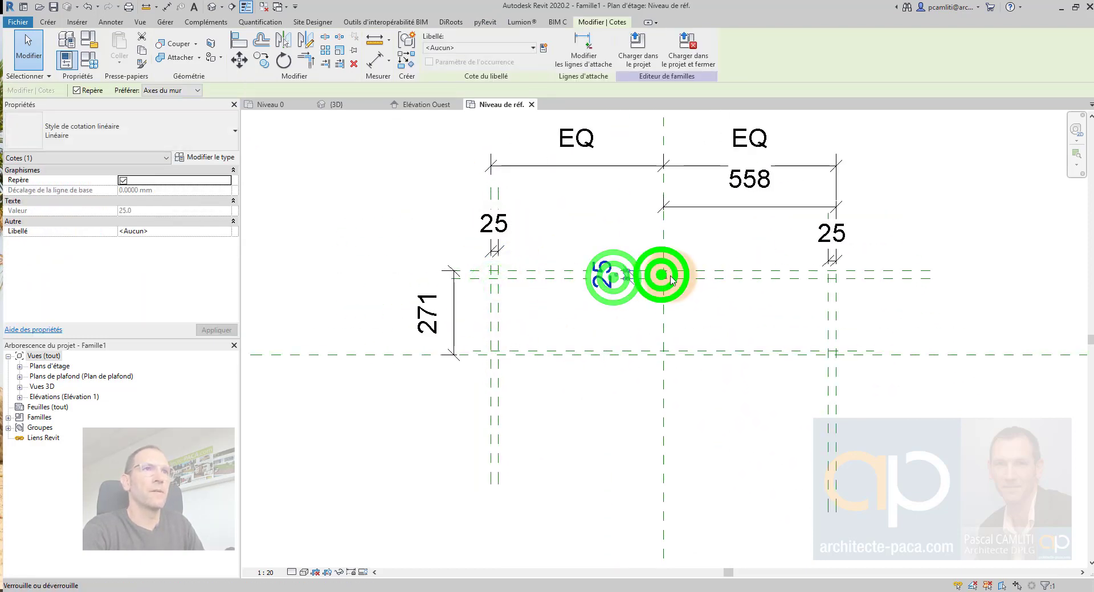
pyautogui.click(829, 242)
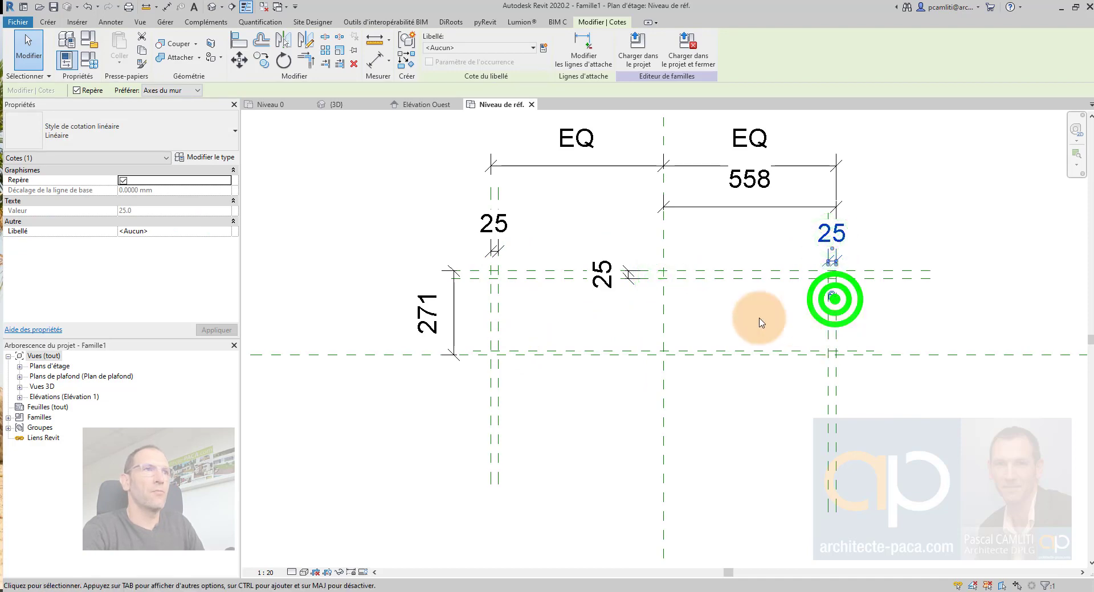
pyautogui.press('Escape')
pyautogui.scroll(1, 476, 350)
pyautogui.moveTo(686, 313); pyautogui.dragTo(616, 300, button='middle')
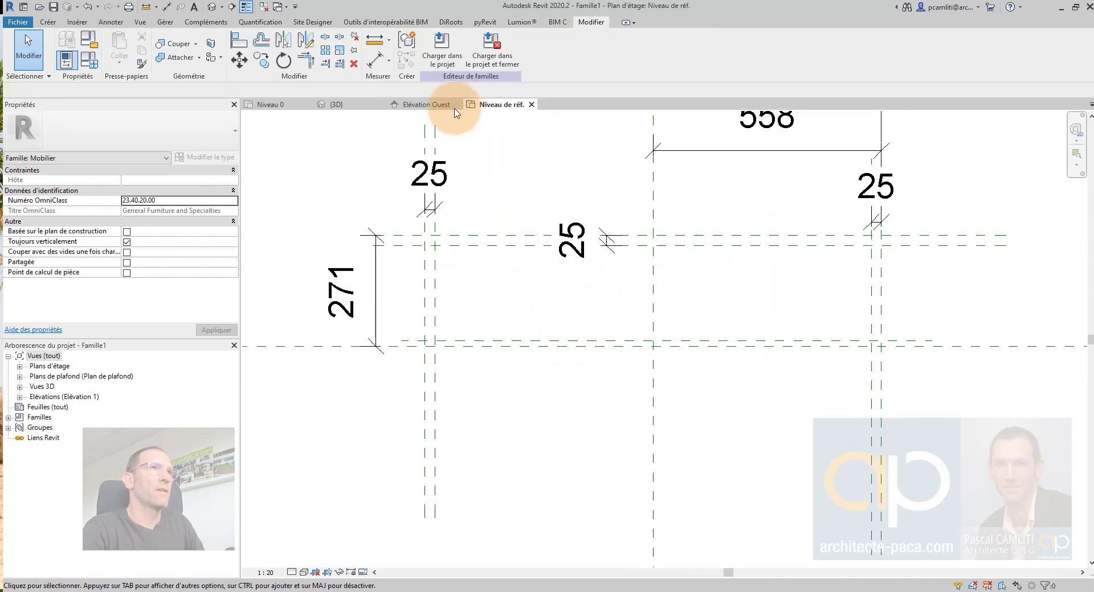
pyautogui.click(371, 60)
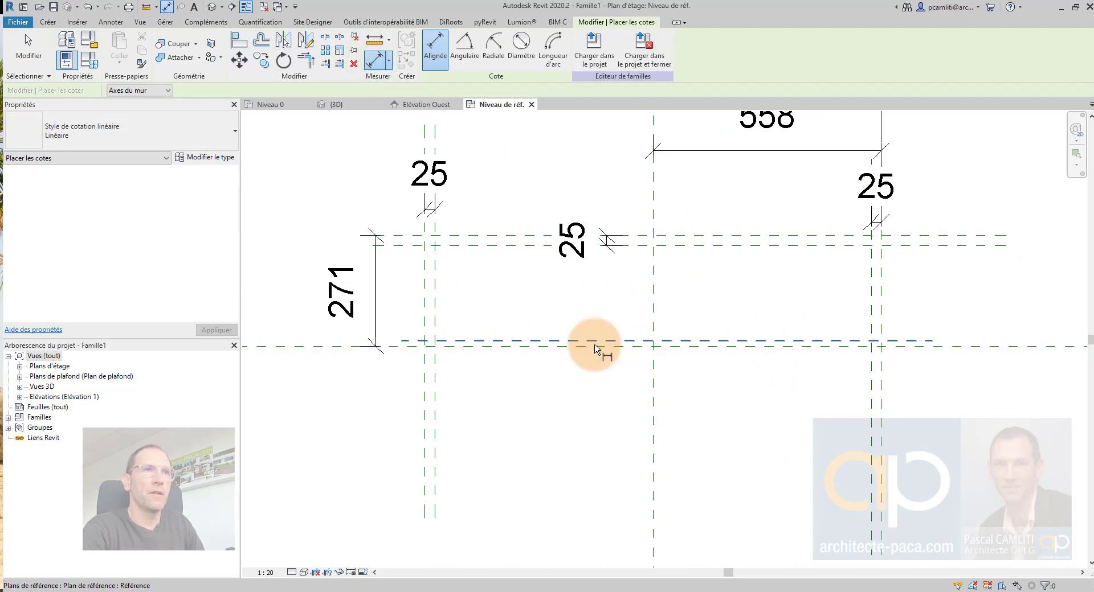
pyautogui.press('Escape')
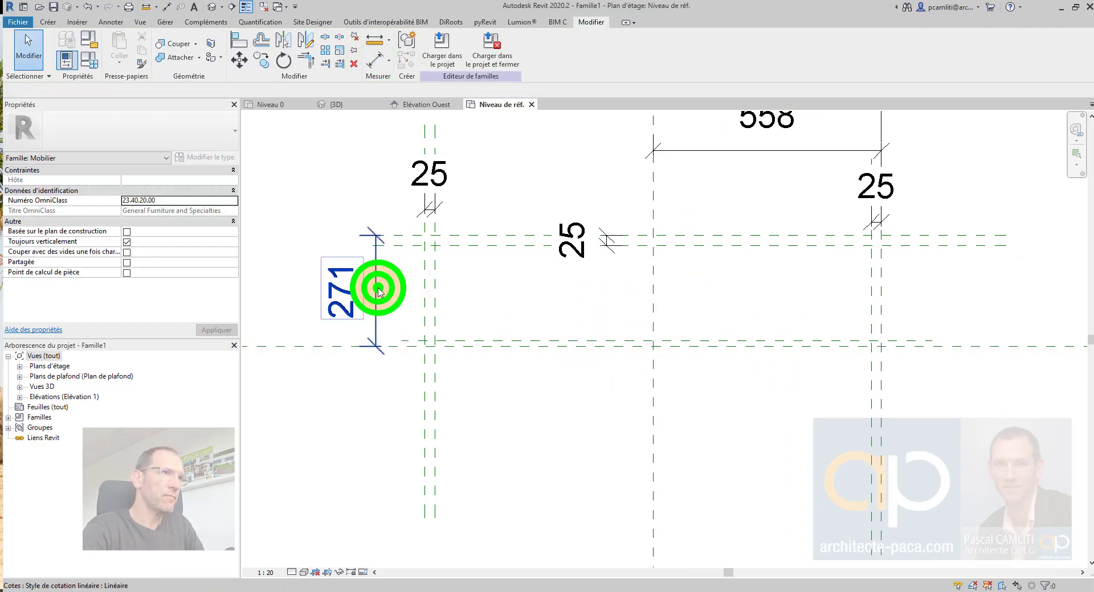
pyautogui.click(379, 290)
pyautogui.click(502, 278)
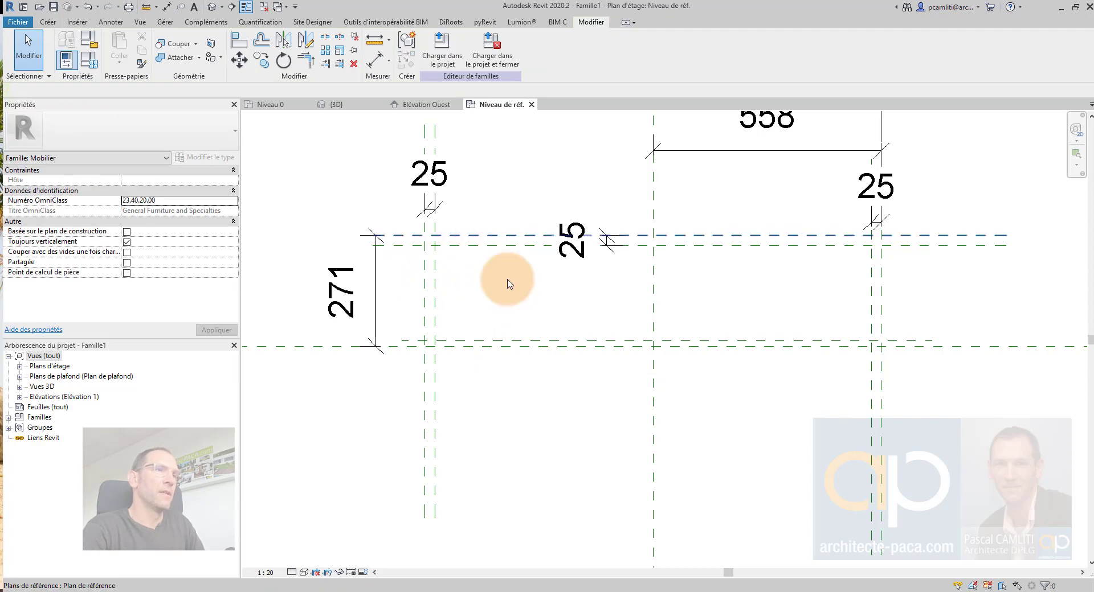
# - In the project's Niveau 0 plan, measure the wardrobe's depth on the sketch from its front line to the wall face
pyautogui.click(279, 109)
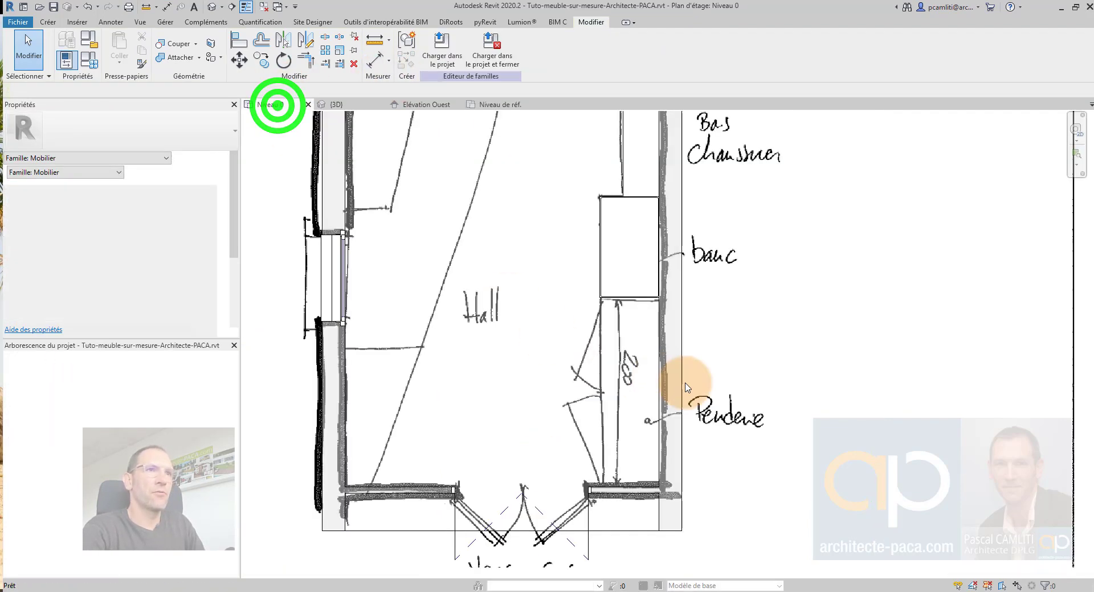
pyautogui.scroll(3, 655, 353)
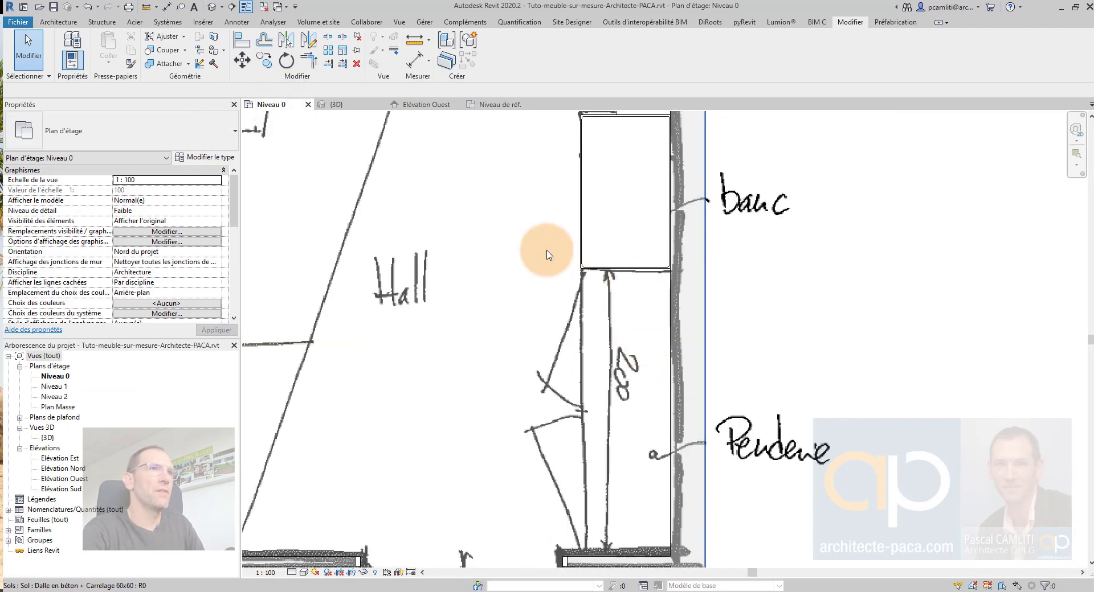
pyautogui.click(406, 42)
pyautogui.click(509, 248)
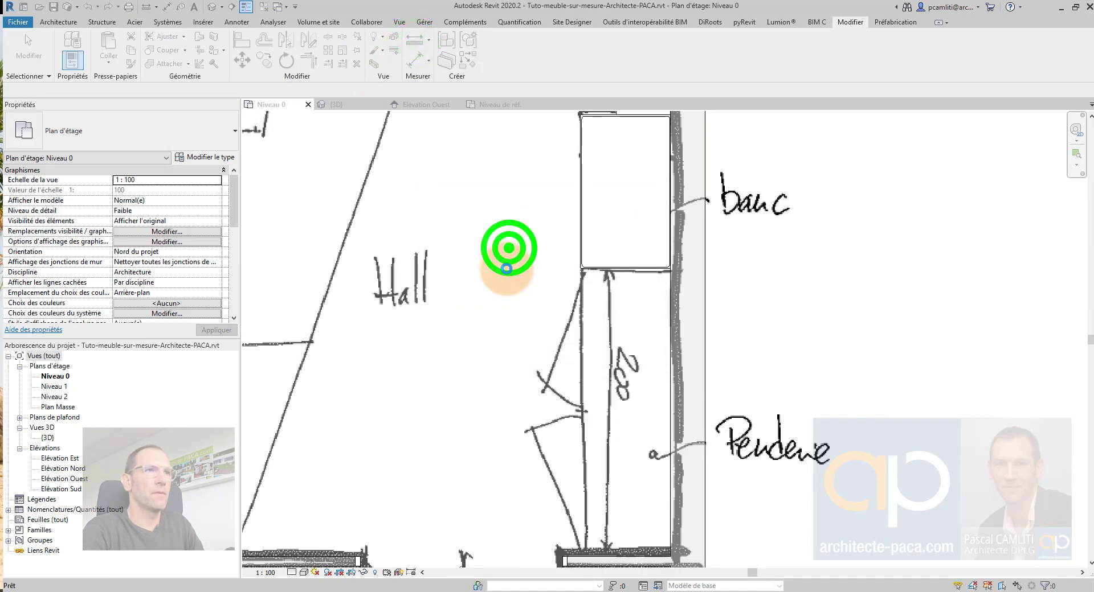
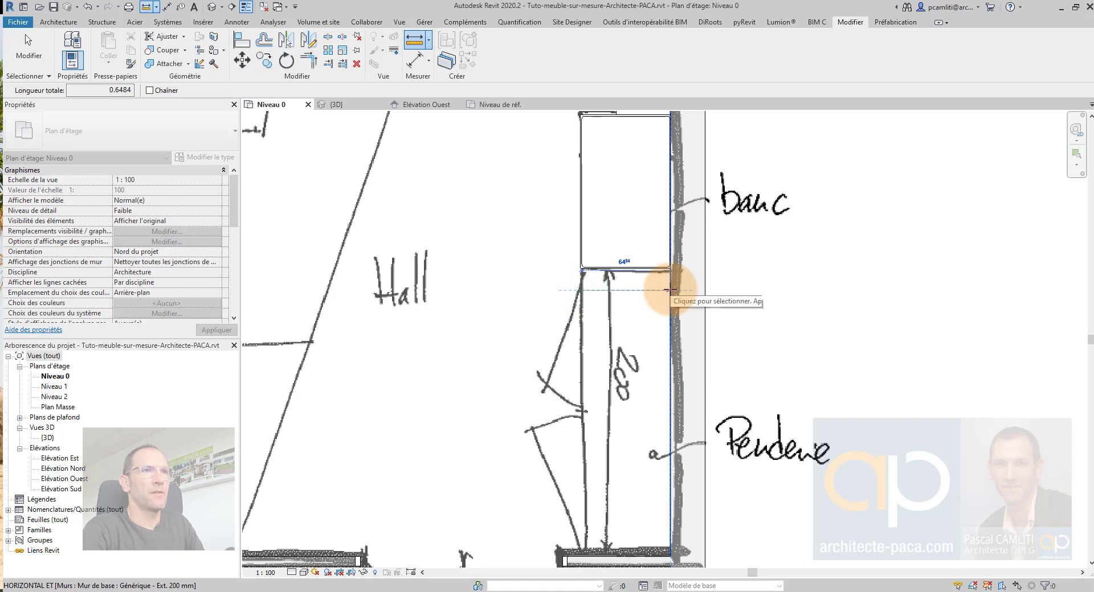
pyautogui.press('Escape')
pyautogui.press('Escape')
# - In the family's Niveau de réf. plan, set the overall depth dimension to 640 mm by moving the uppermost horizontal reference plane
pyautogui.click(504, 106)
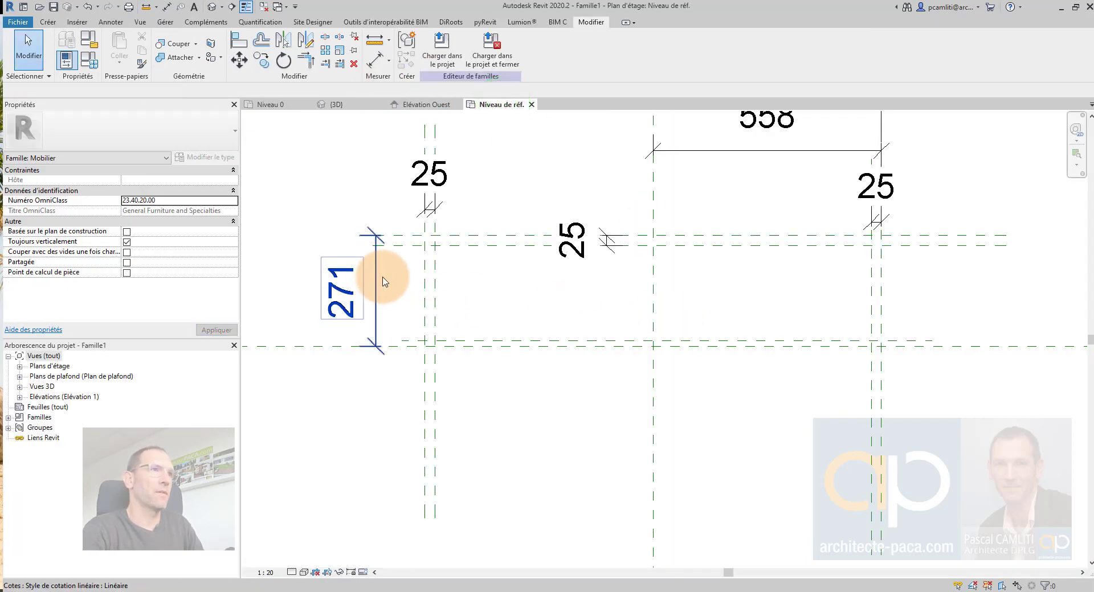
pyautogui.click(465, 235)
pyautogui.press('Escape')
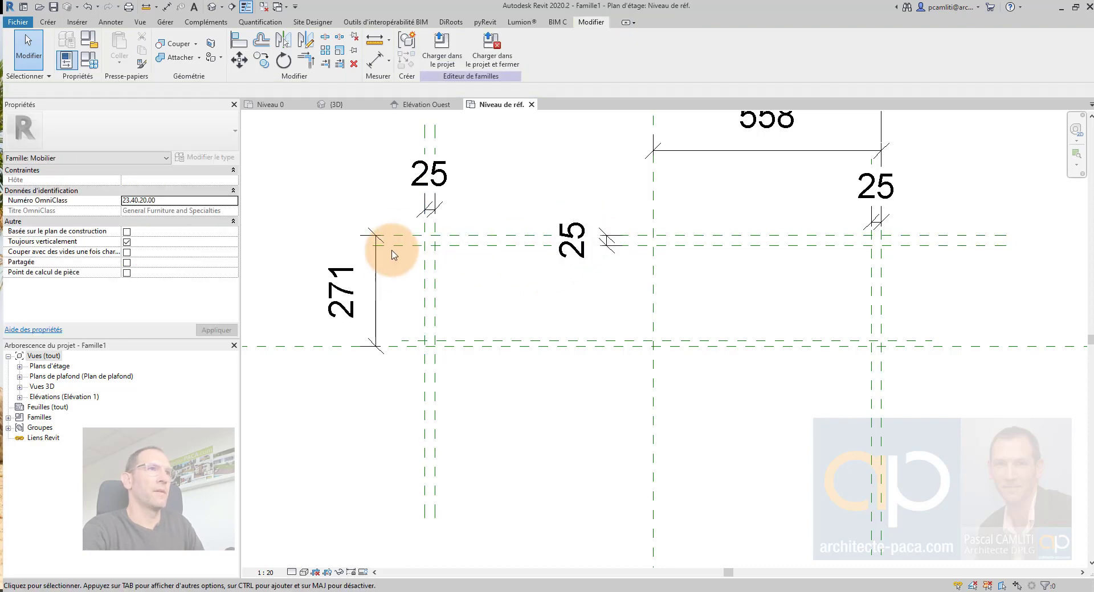
pyautogui.click(407, 233)
pyautogui.click(358, 289)
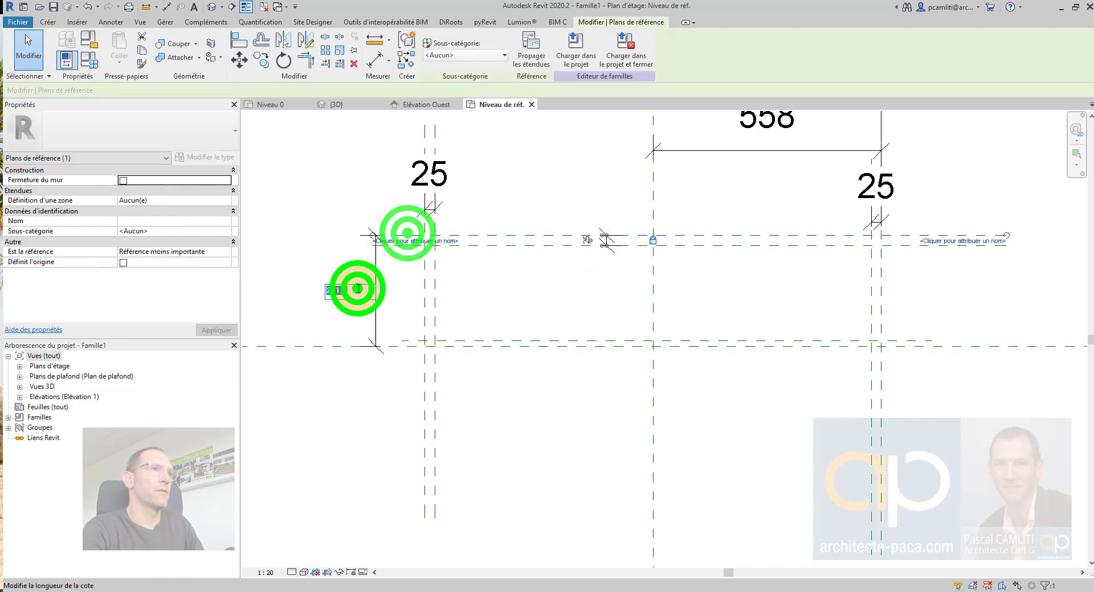
pyautogui.write('640')
pyautogui.press('Return')
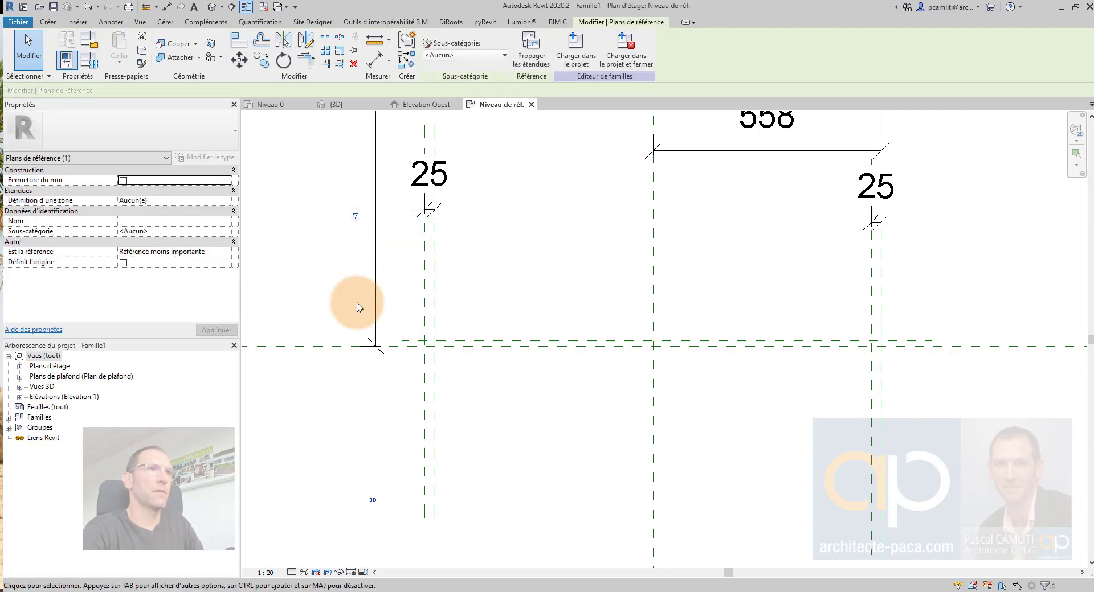
pyautogui.scroll(-2, 357, 308)
pyautogui.moveTo(499, 217); pyautogui.dragTo(496, 218, button='middle')
pyautogui.click(497, 217)
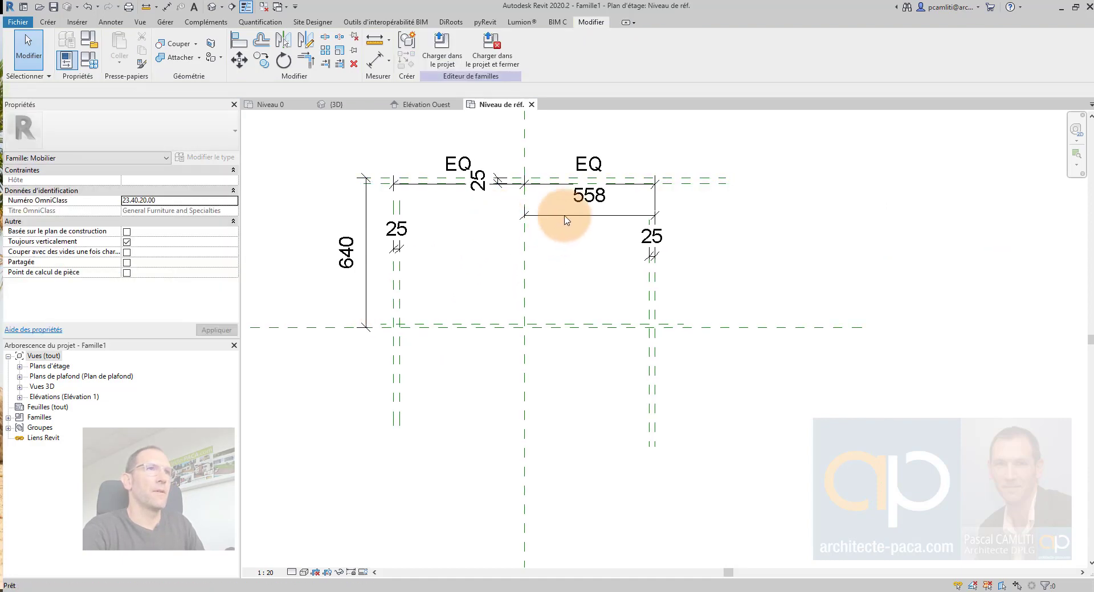
# - Move the EQ dimension string clear above the horizontal reference planes and select the outer right vertical reference plane
pyautogui.moveTo(581, 232); pyautogui.dragTo(568, 265, button='middle')
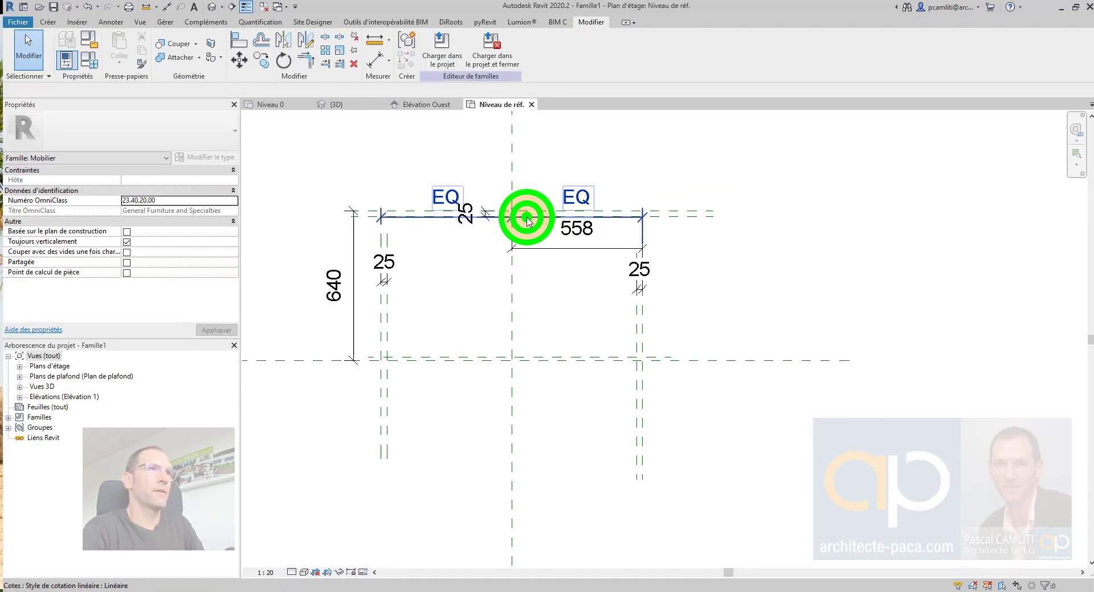
pyautogui.moveTo(528, 220); pyautogui.dragTo(542, 134)
pyautogui.moveTo(540, 247); pyautogui.dragTo(527, 287, button='middle')
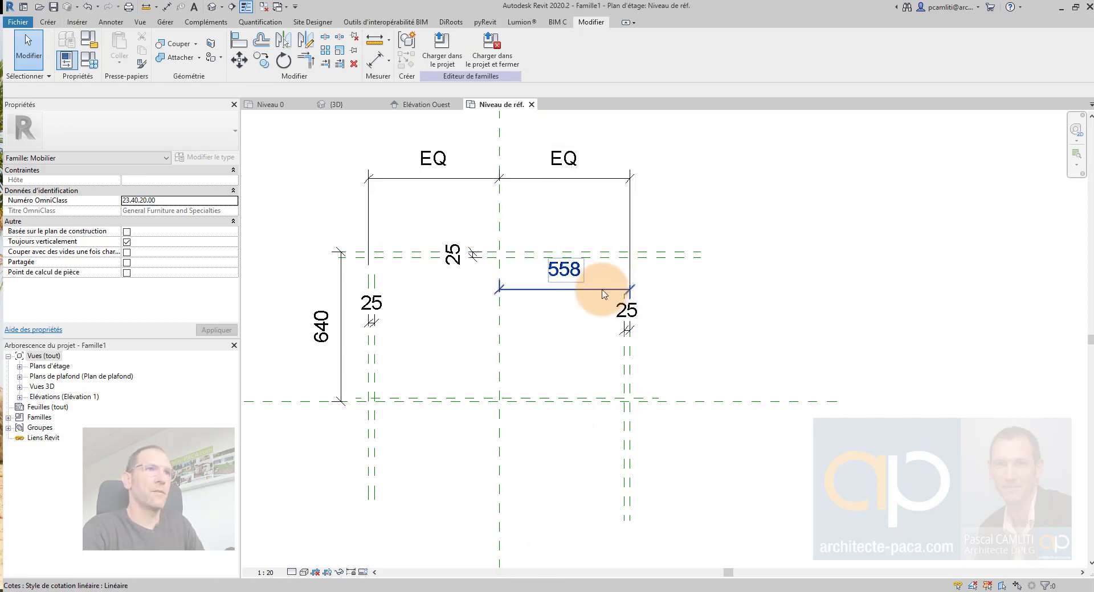
pyautogui.click(627, 354)
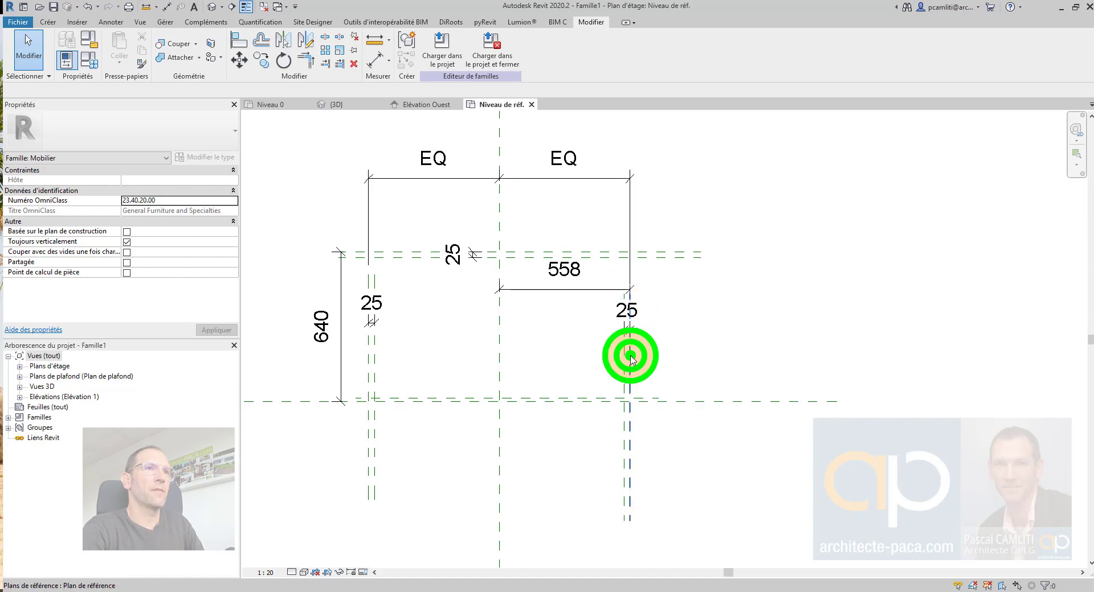
# - Set the distance from the centre reference plane to the outer right reference plane with the formula =2080/2
pyautogui.click(560, 277)
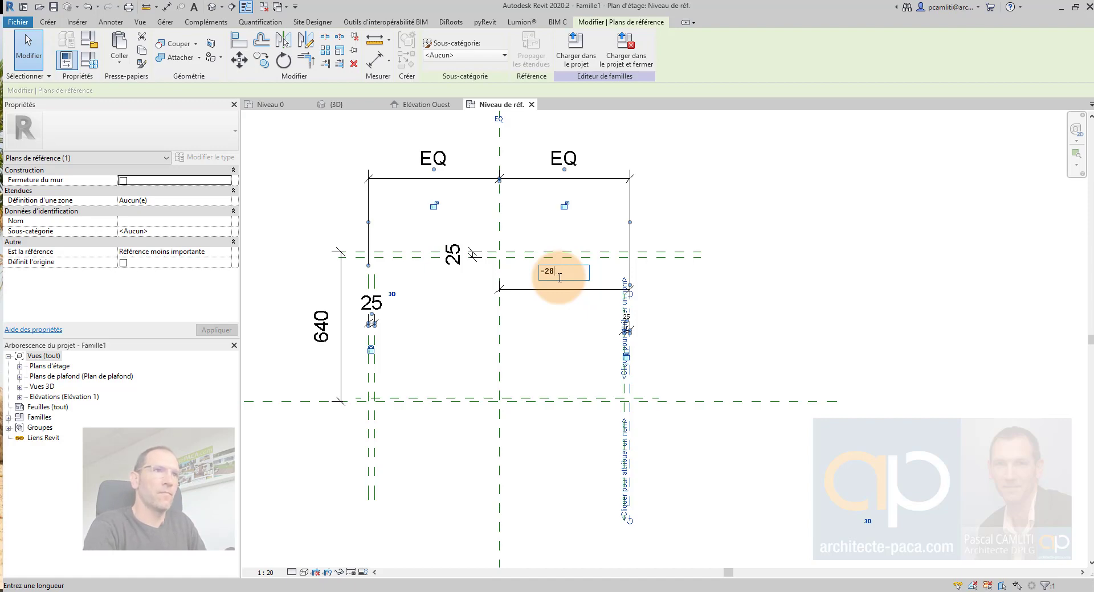
pyautogui.write('=2080/')
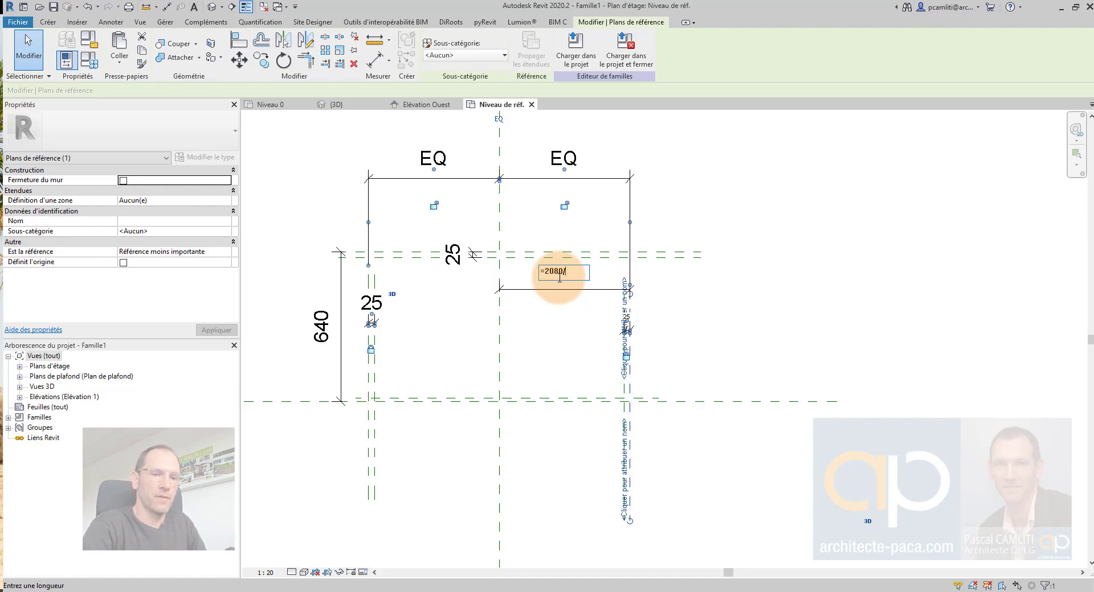
pyautogui.write('2')
pyautogui.press('Return')
# - Extend both ends of the two upper horizontal reference planes beyond the outer vertical side planes
pyautogui.moveTo(452, 294); pyautogui.dragTo(523, 302, button='middle')
pyautogui.click(628, 291)
pyautogui.click(754, 267)
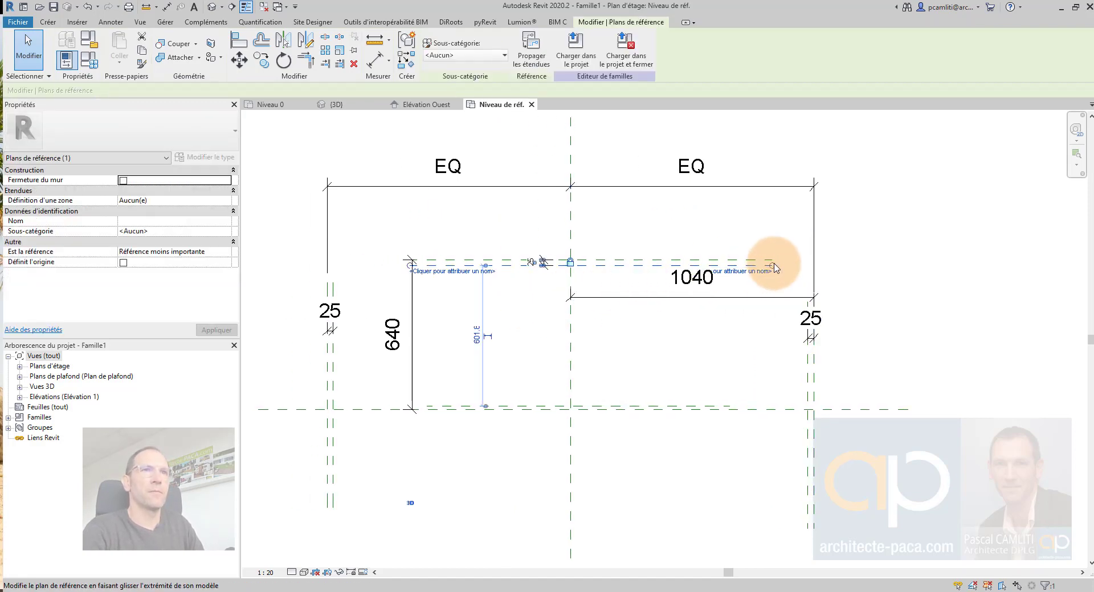
pyautogui.moveTo(773, 265); pyautogui.dragTo(870, 261)
pyautogui.click(849, 305)
pyautogui.click(455, 260)
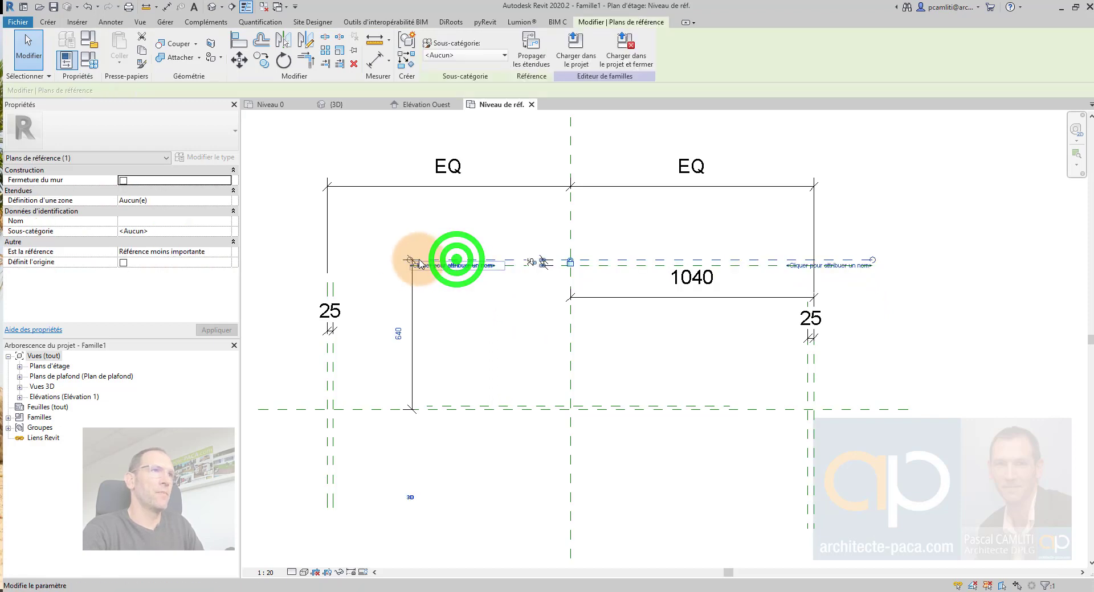
pyautogui.moveTo(409, 260); pyautogui.dragTo(279, 259)
pyautogui.click(462, 266)
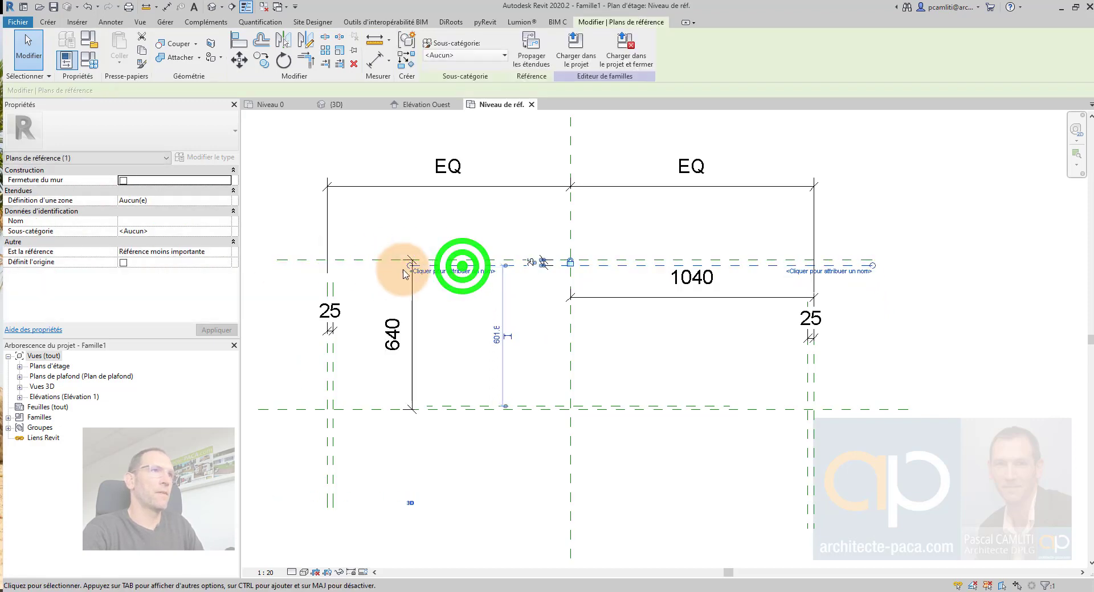
pyautogui.moveTo(407, 266); pyautogui.dragTo(272, 265)
pyautogui.press('Escape')
# - Extend the top end of the inner left vertical reference plane beyond the upper pair of horizontal planes
pyautogui.click(335, 291)
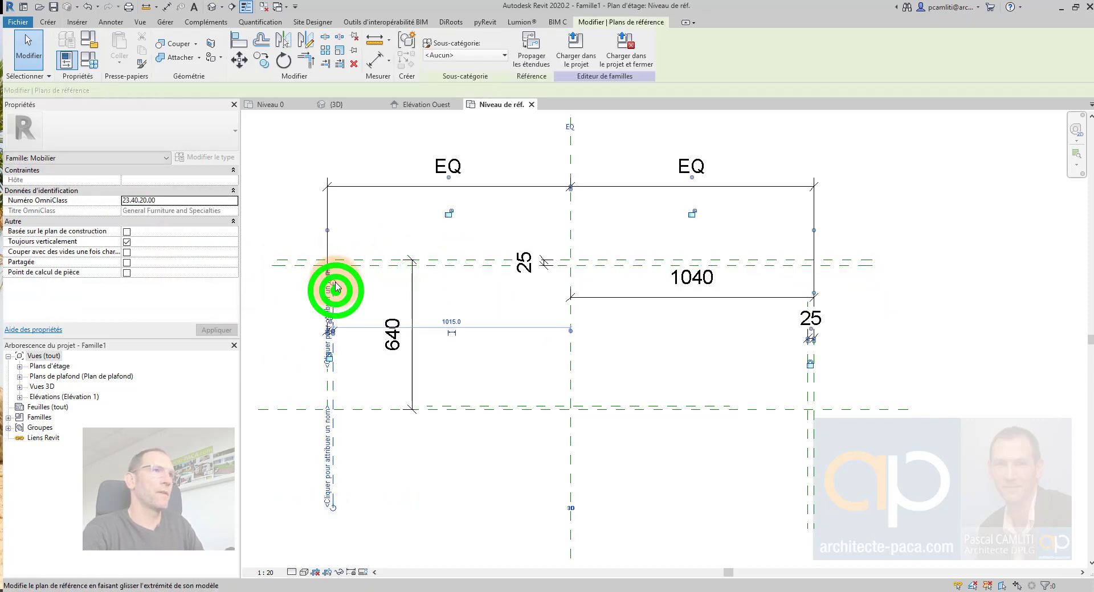
pyautogui.moveTo(334, 282); pyautogui.dragTo(335, 232)
pyautogui.click(330, 302)
pyautogui.click(327, 281)
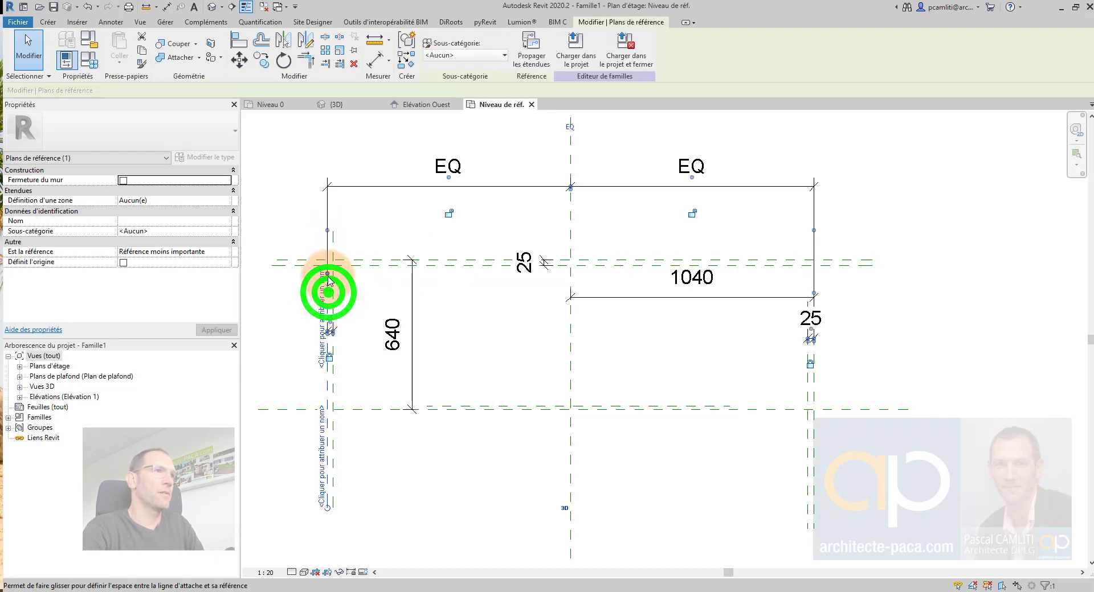
pyautogui.press('Escape')
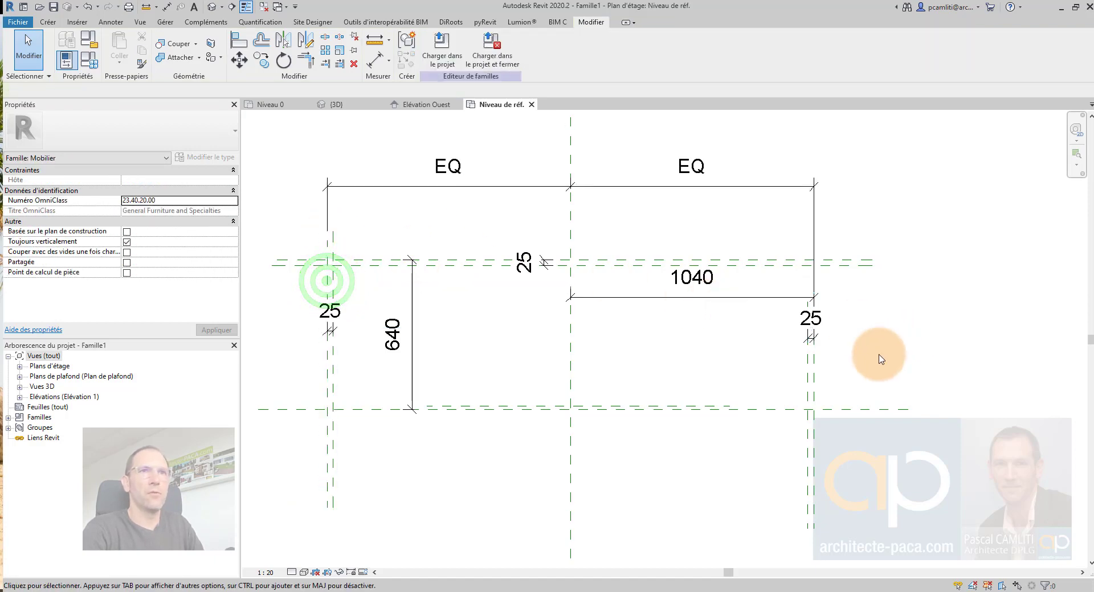
# - Extend the top ends of the two right vertical reference planes beyond the upper pair of horizontal planes
pyautogui.click(808, 367)
pyautogui.moveTo(807, 301); pyautogui.dragTo(798, 234)
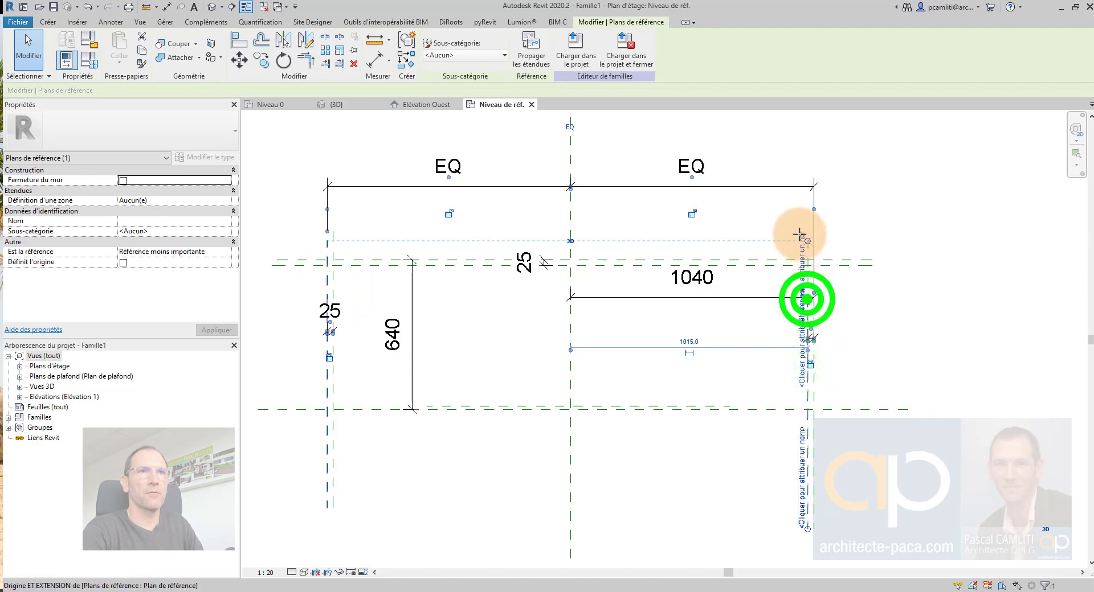
pyautogui.press('Escape')
pyautogui.click(814, 383)
pyautogui.moveTo(814, 302); pyautogui.dragTo(814, 232)
pyautogui.press('Escape')
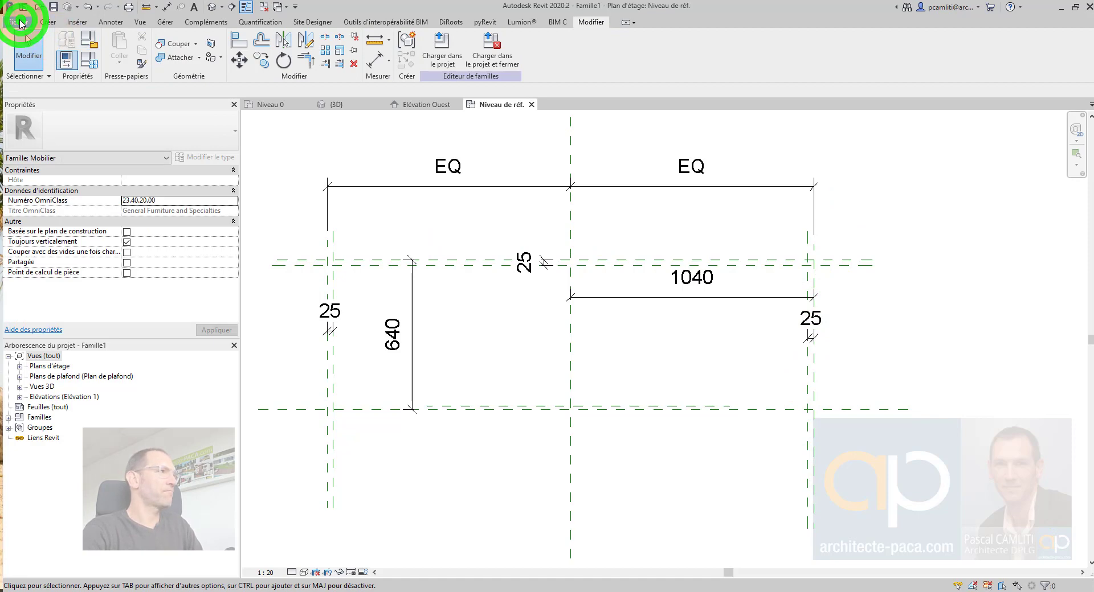
# - Save the family as Penderie in the folder 24 - Meuble sur mesure
pyautogui.click(20, 23)
pyautogui.moveTo(76, 157)
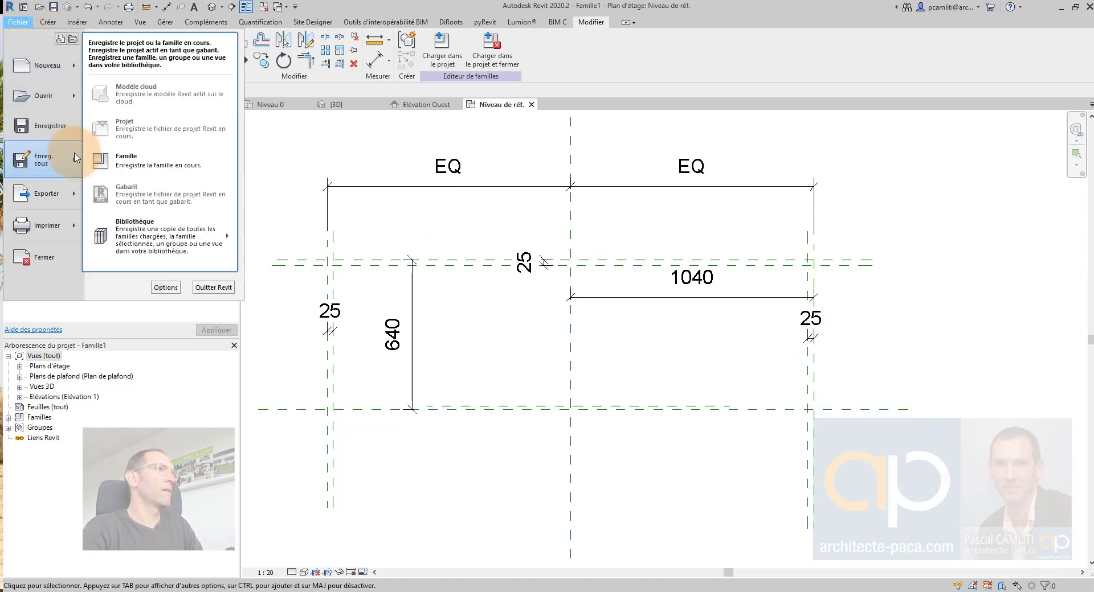
pyautogui.click(153, 152)
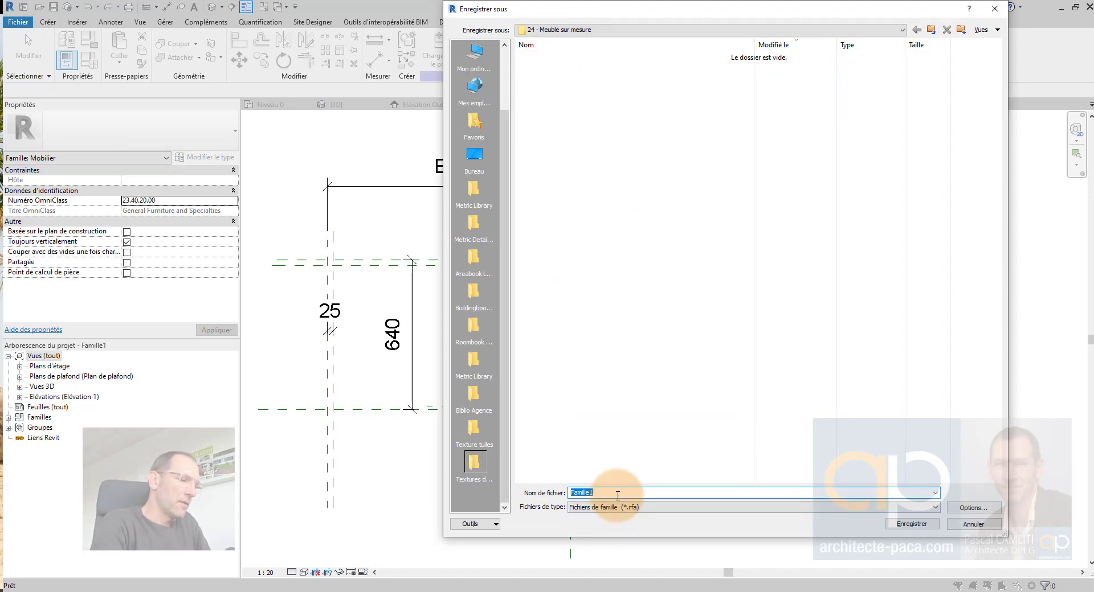
pyautogui.write('Penderie')
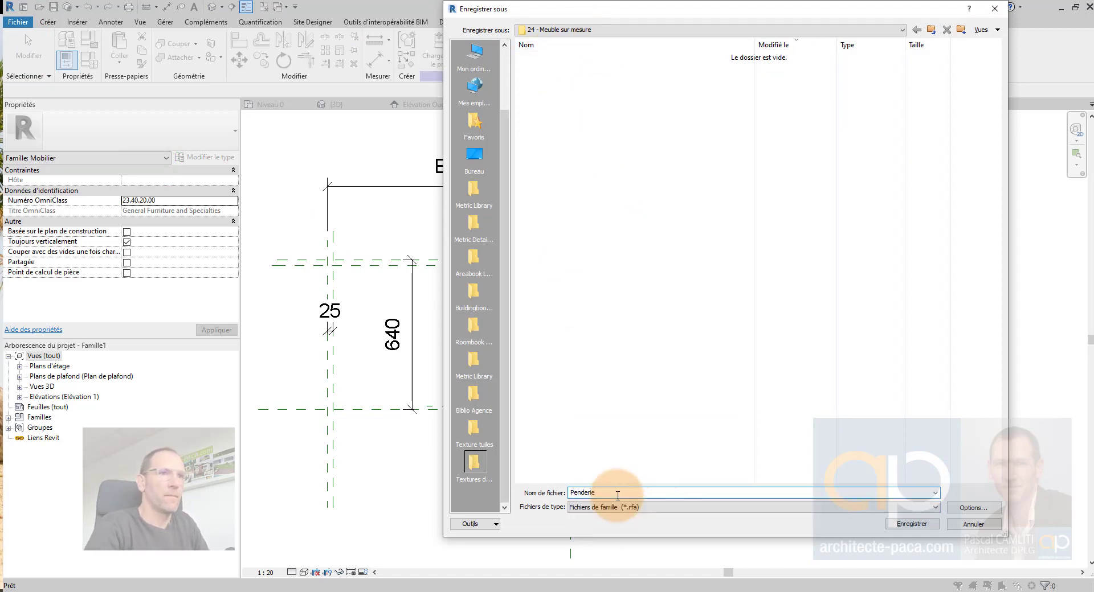
pyautogui.press('Return')
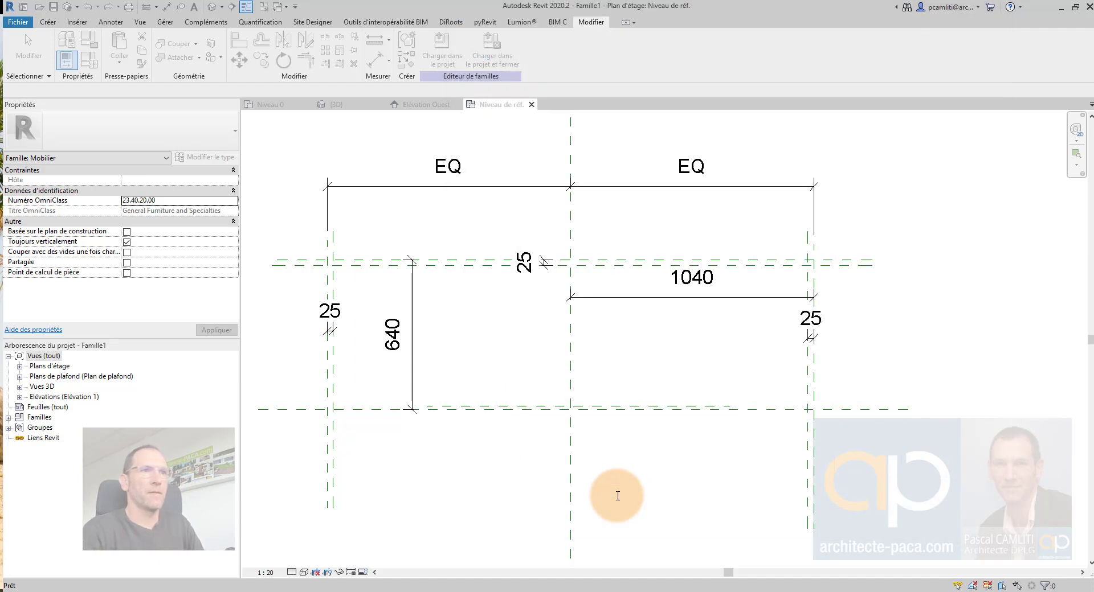
# - Delete the short extra horizontal reference plane lying just above the front/back centre plane
pyautogui.click(481, 408)
pyautogui.press('Escape')
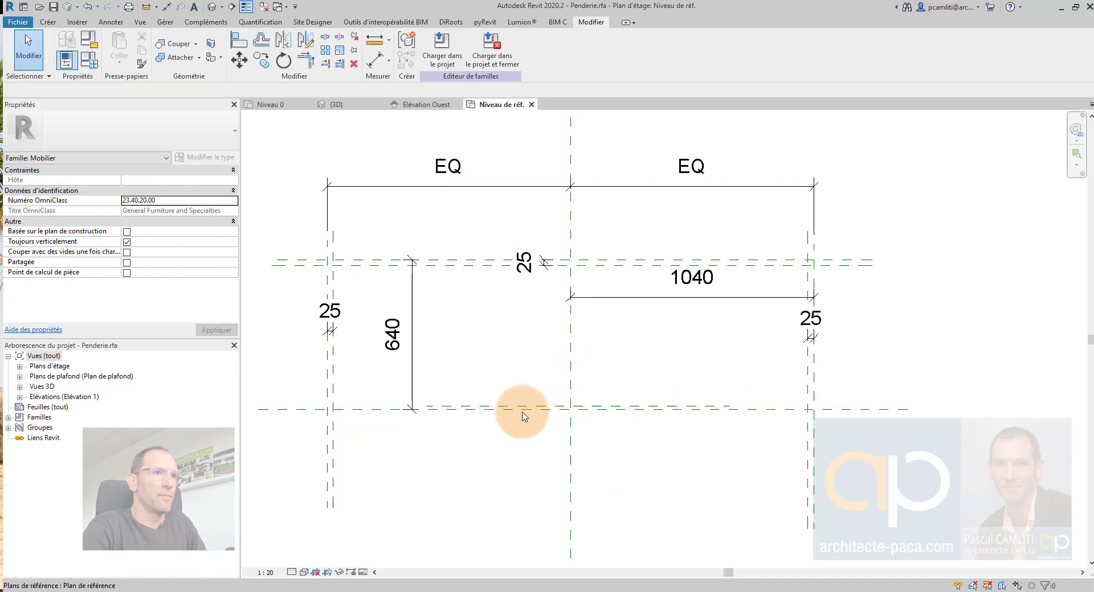
pyautogui.scroll(3, 501, 413)
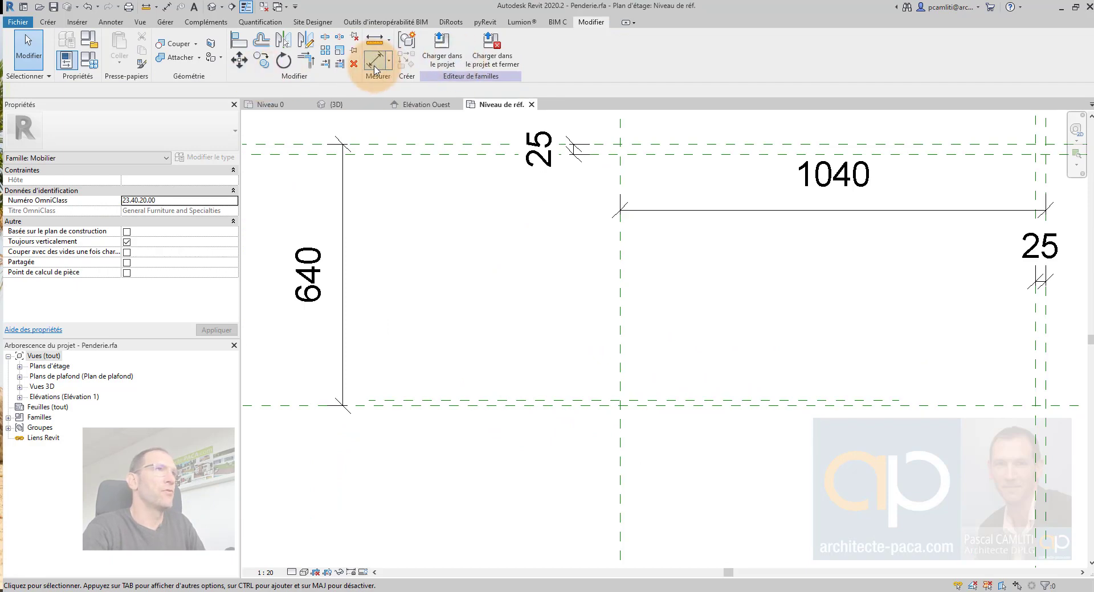
pyautogui.scroll(-3, 578, 304)
pyautogui.click(564, 360)
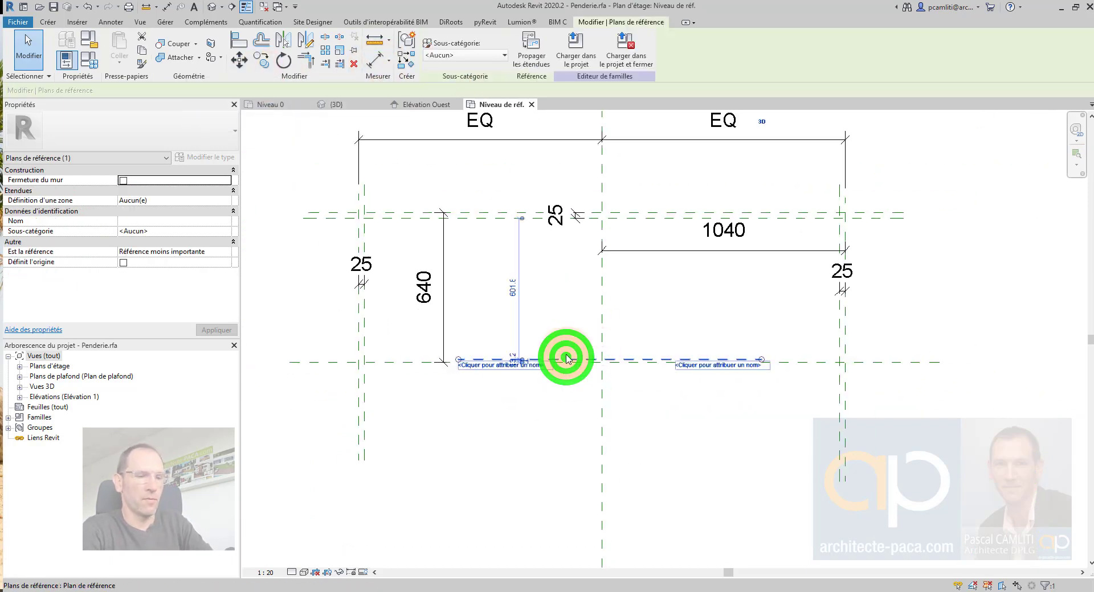
pyautogui.press('Escape')
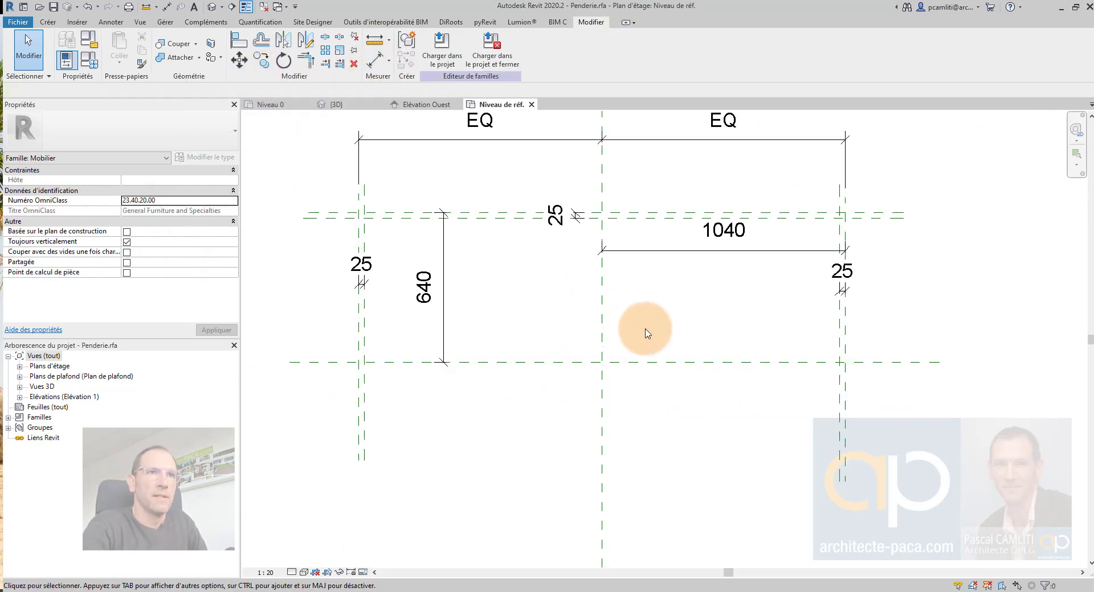
# - Start an extrusion and sketch a 2080 by 640 mm rectangle snapped to the intersections of the outer reference planes
pyautogui.scroll(-1, 644, 331)
pyautogui.moveTo(620, 367)
pyautogui.mouseDown(button='middle')
pyautogui.moveTo(569, 383)
pyautogui.moveTo(523, 344)
pyautogui.mouseUp(button='middle')
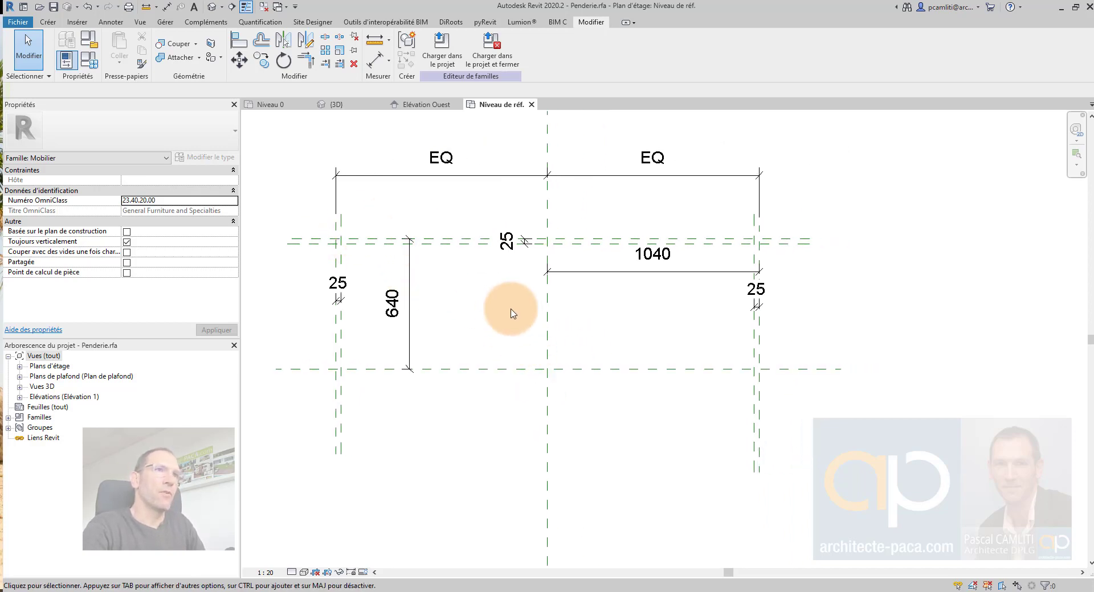
pyautogui.click(51, 24)
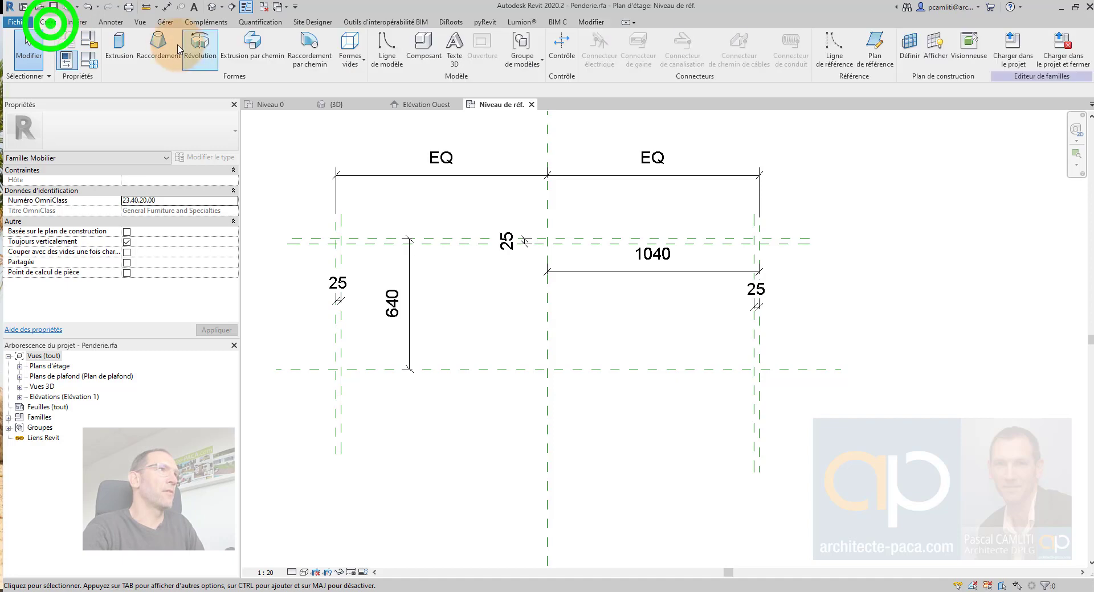
pyautogui.click(128, 45)
pyautogui.click(466, 37)
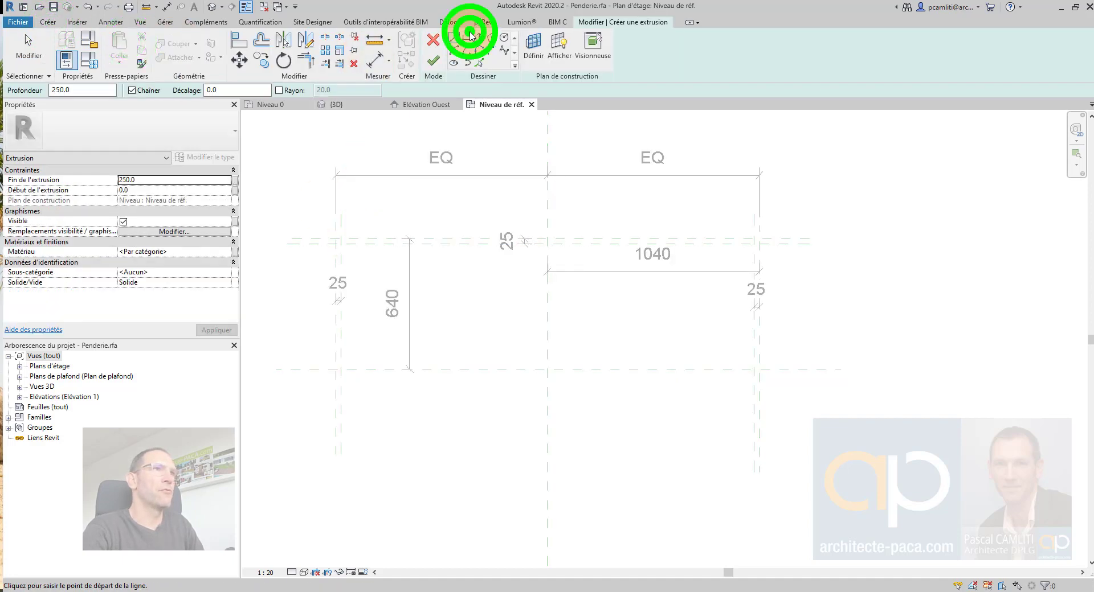
pyautogui.scroll(2, 339, 276)
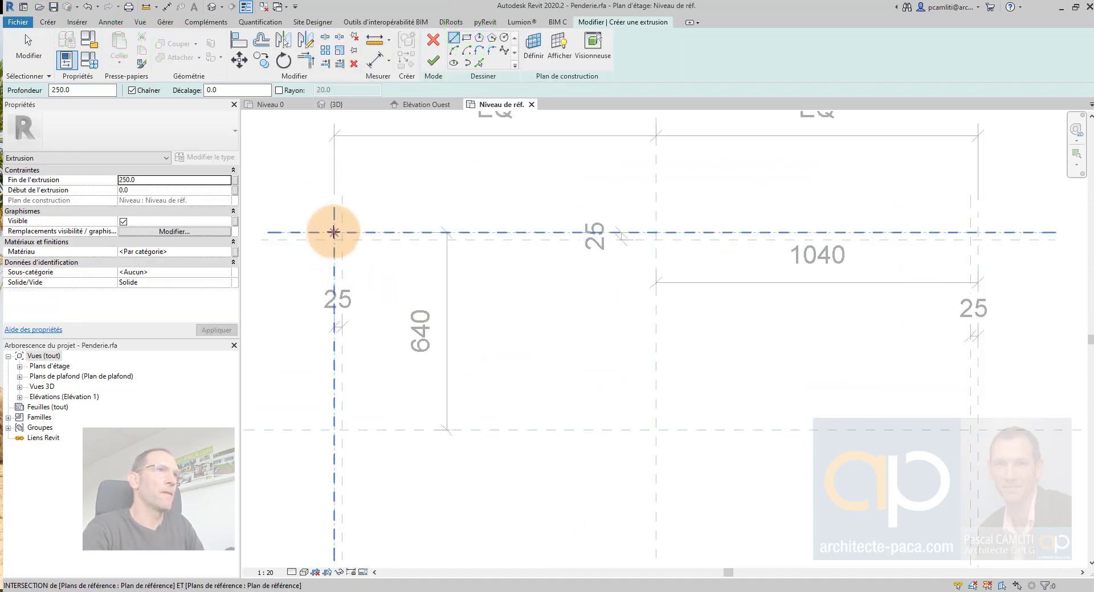
pyautogui.click(469, 37)
pyautogui.click(332, 232)
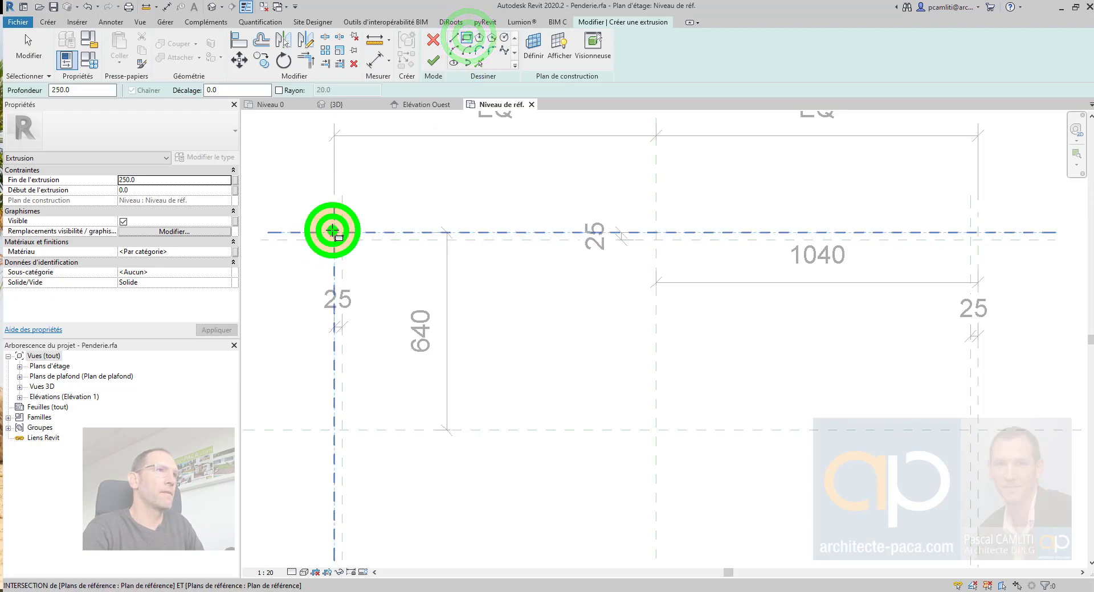
pyautogui.scroll(-1, 399, 273)
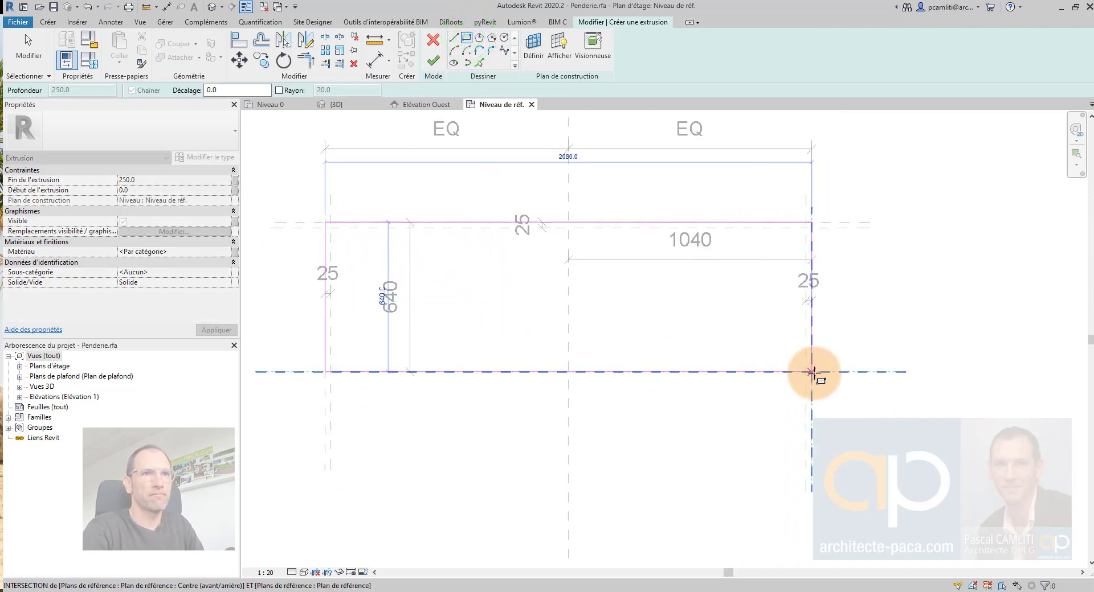
pyautogui.click(813, 374)
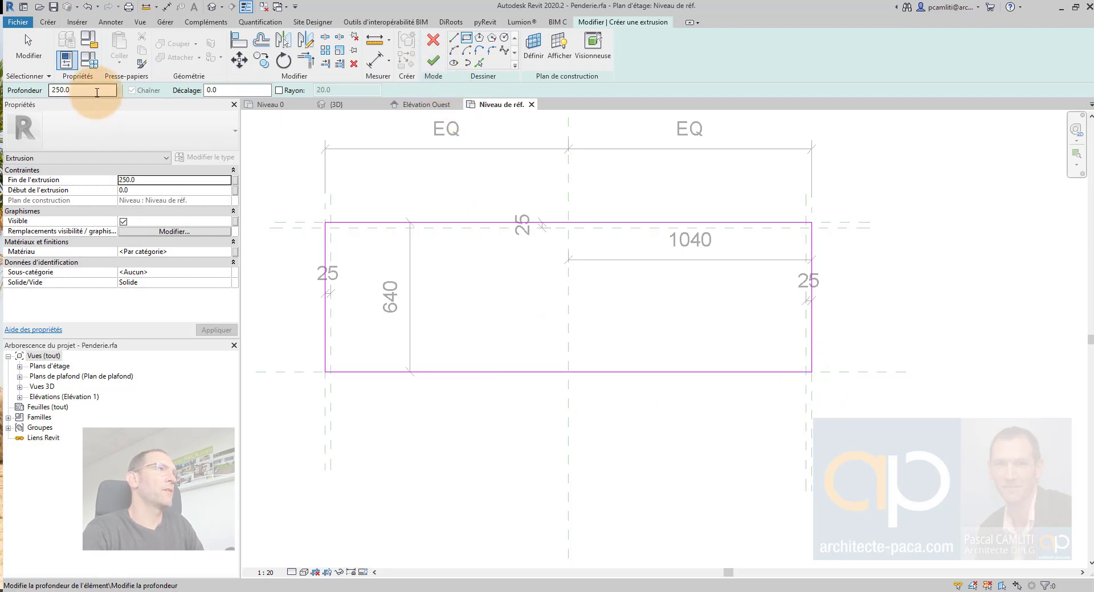
# - Set the extrusion end to 25 mm and finish the extrusion of the base panel
pyautogui.click(233, 92)
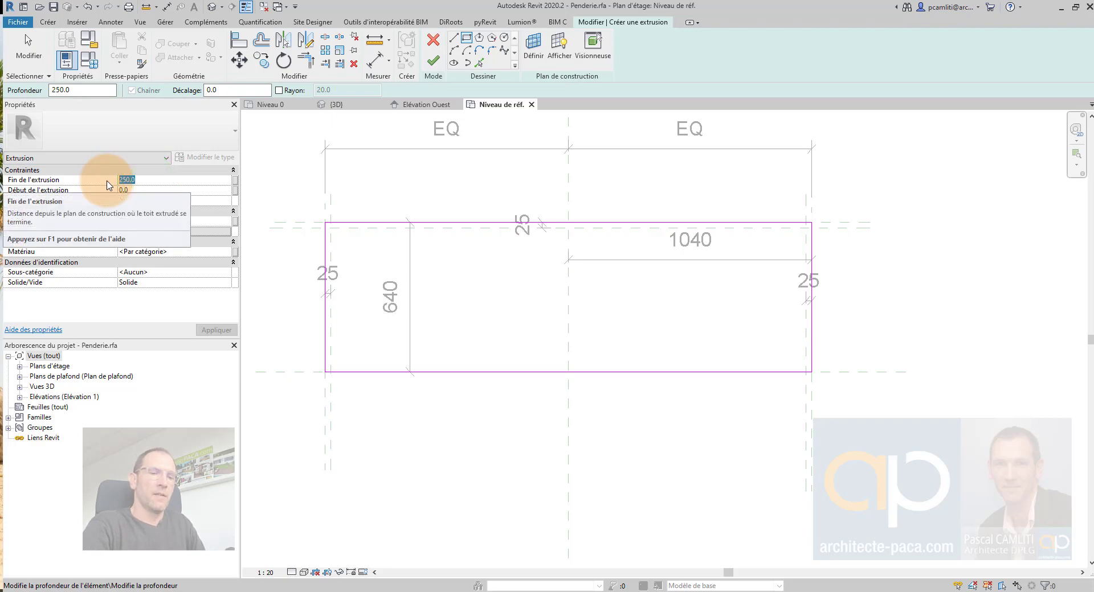
pyautogui.write('25')
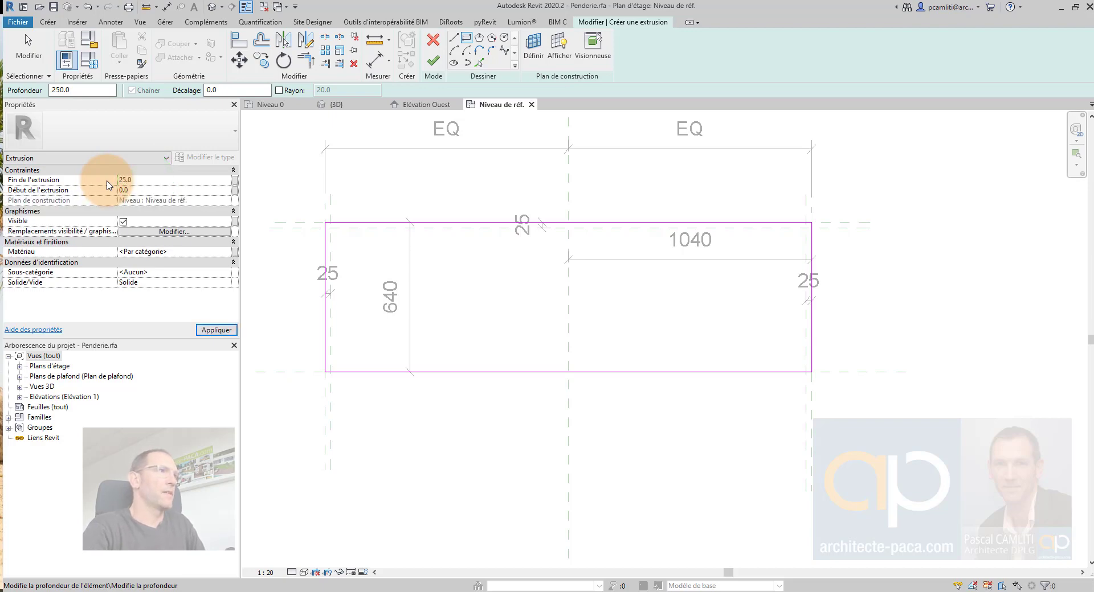
pyautogui.click(434, 62)
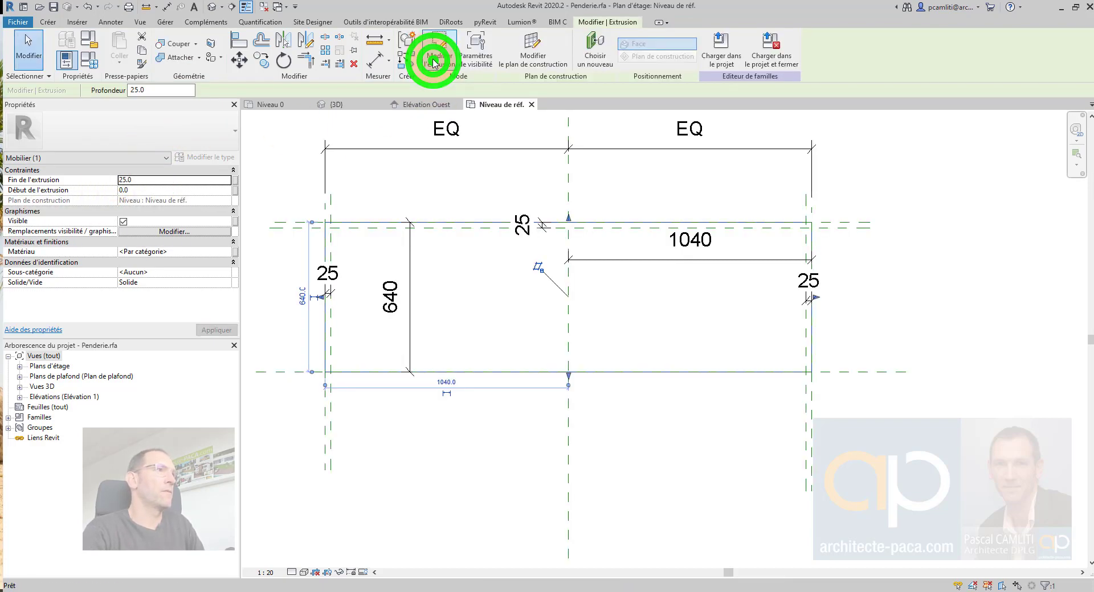
# - Check the subcategory options of the base panel and view the panel in 3D
pyautogui.click(216, 263)
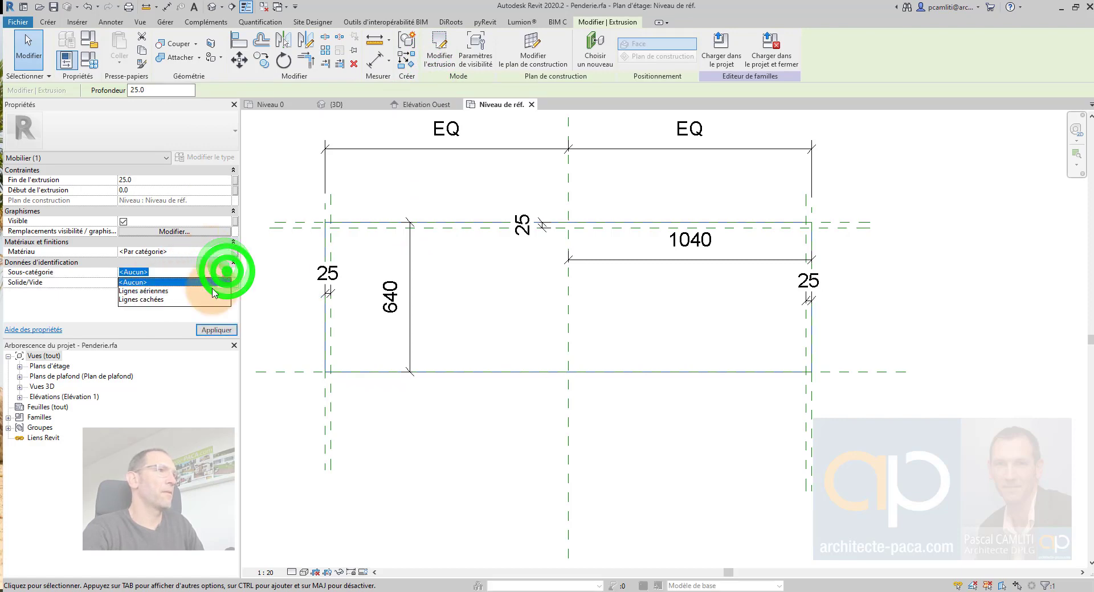
pyautogui.click(190, 308)
pyautogui.click(463, 226)
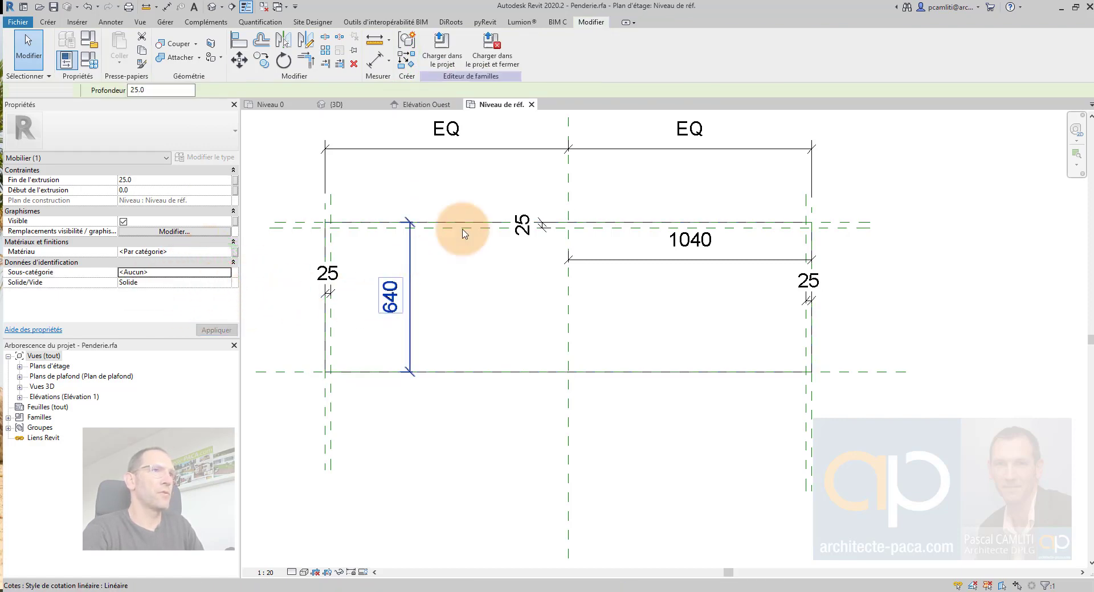
pyautogui.press('3')
pyautogui.press('d')
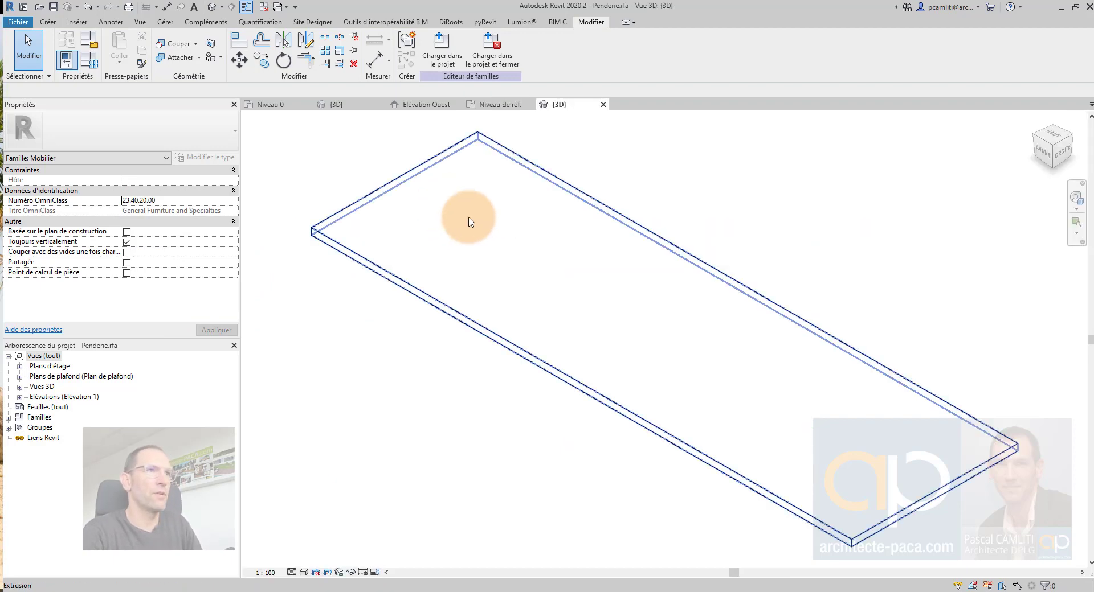
# - Start an extrusion in the Niveau de réf. plan and sketch the outer U outline, 640 mm sides and 2080 mm back, along the outer reference planes
pyautogui.doubleClick(60, 367)
pyautogui.doubleClick(64, 376)
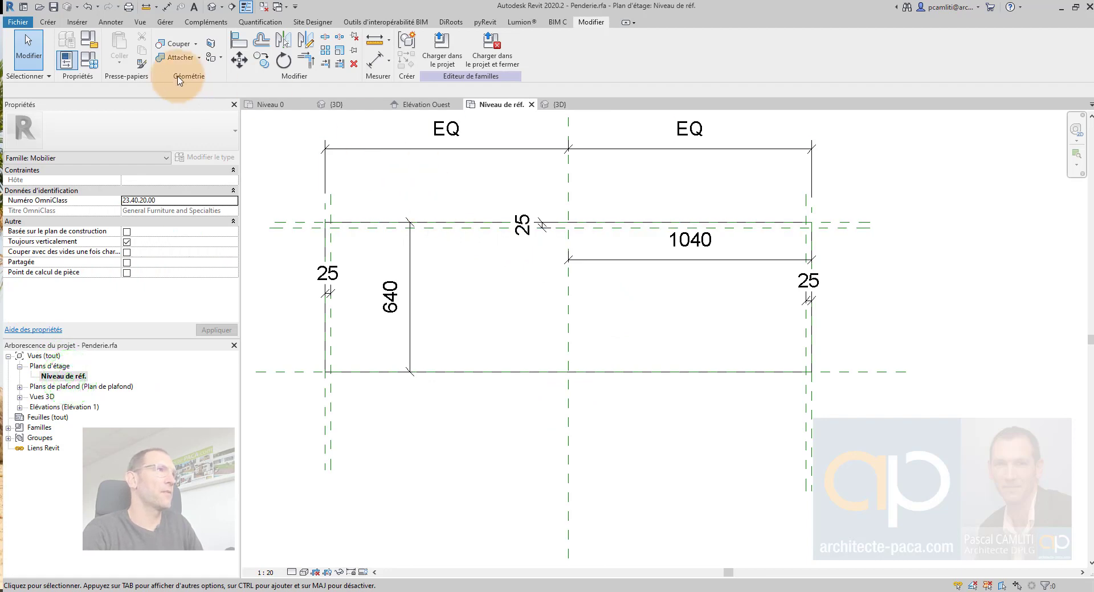
pyautogui.click(49, 22)
pyautogui.click(121, 39)
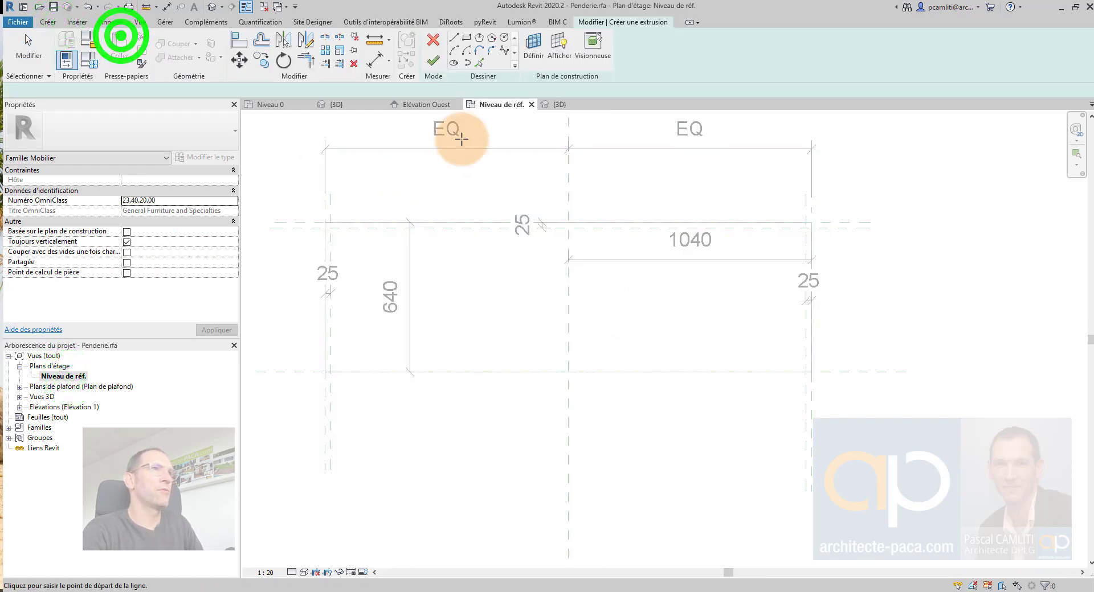
pyautogui.click(466, 38)
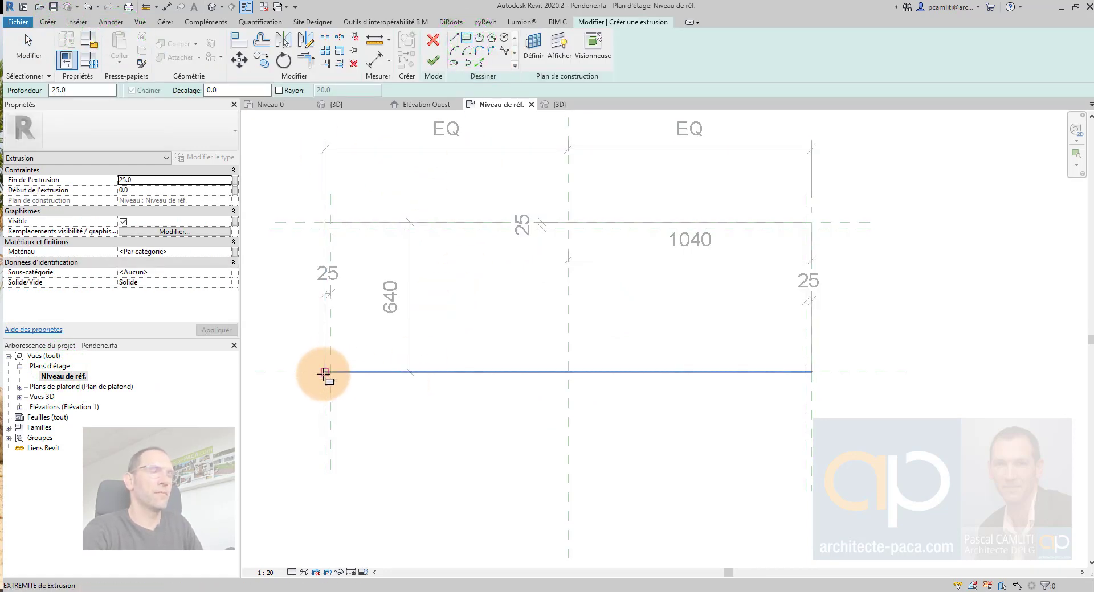
pyautogui.click(456, 39)
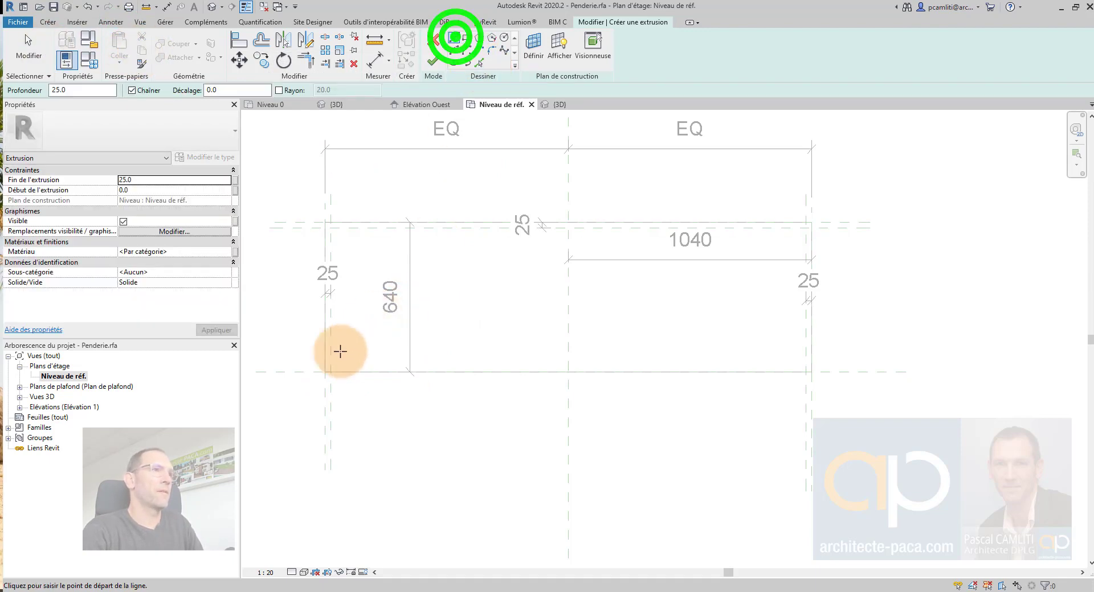
pyautogui.click(325, 371)
pyautogui.click(328, 222)
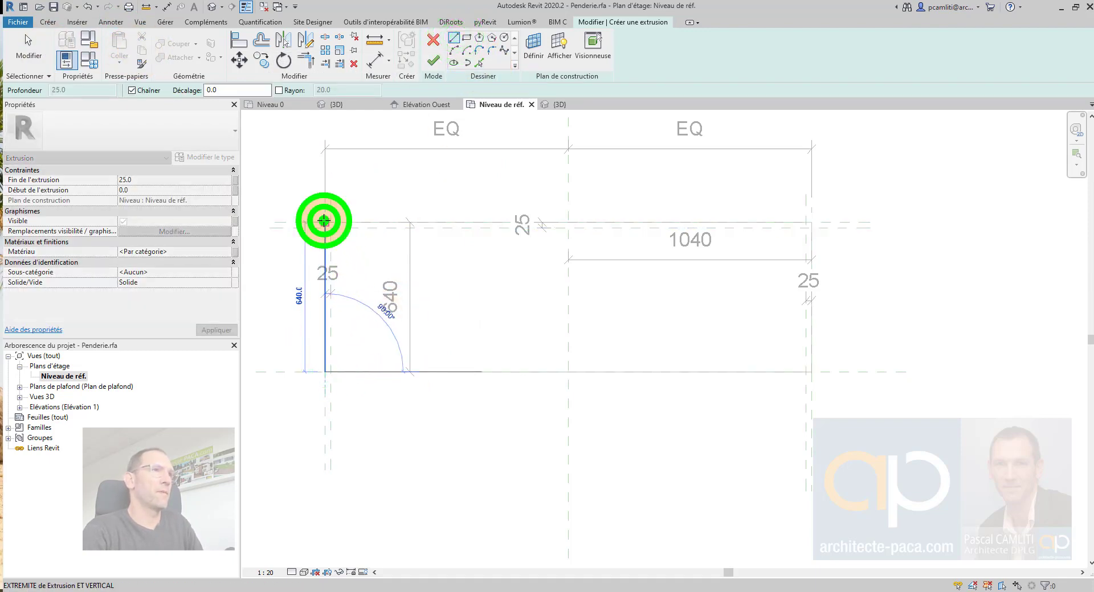
pyautogui.click(811, 221)
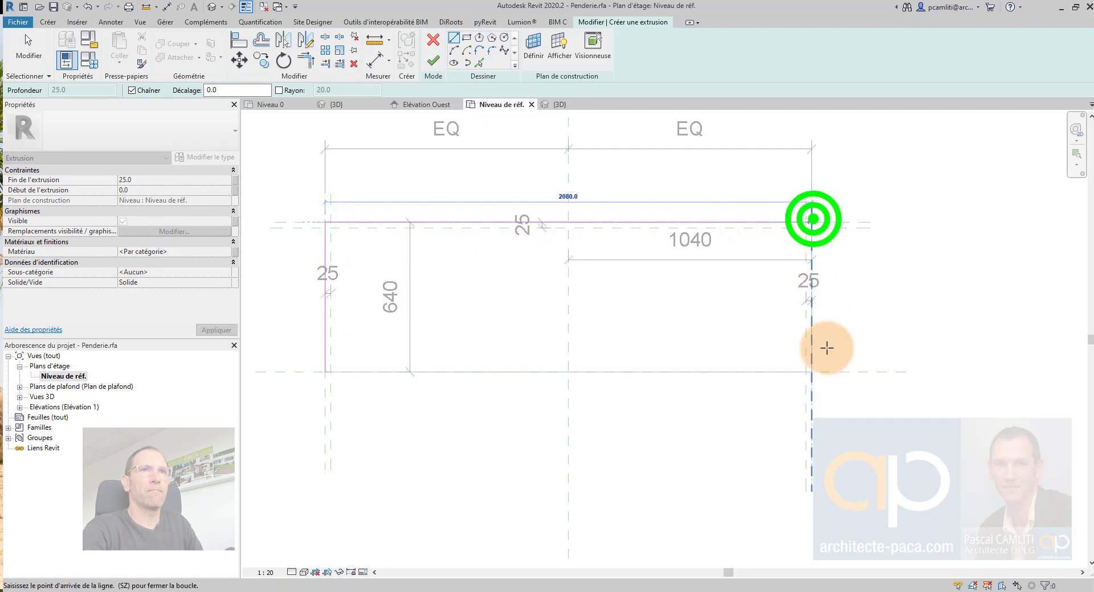
pyautogui.click(810, 373)
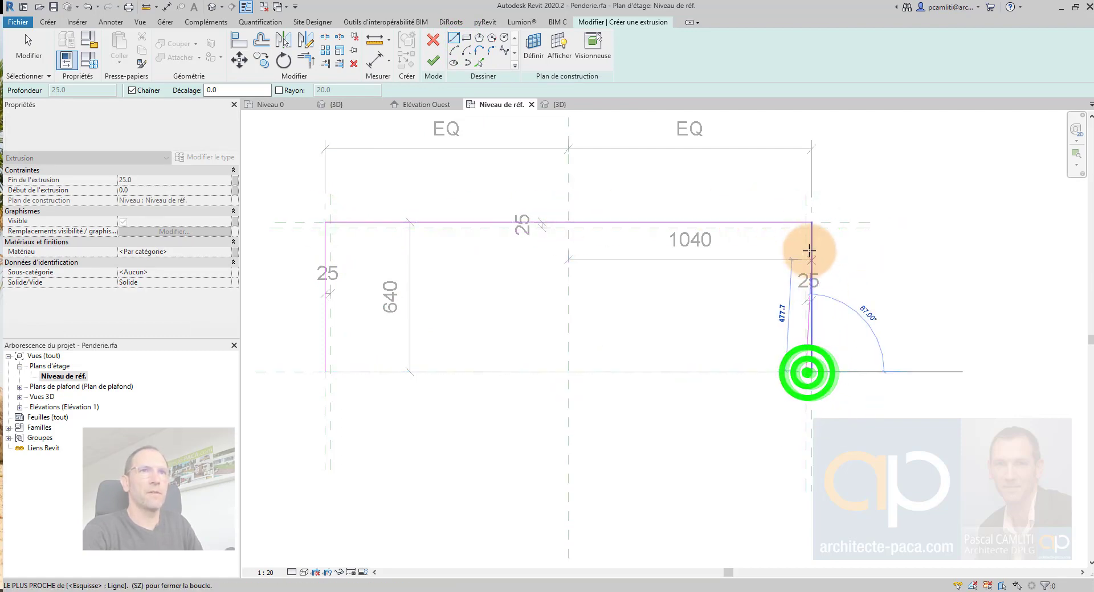
# - Sketch the inner U outline along the inner reference planes, 25 mm inside, and close the profile at the left side's front end
pyautogui.click(805, 229)
pyautogui.click(330, 229)
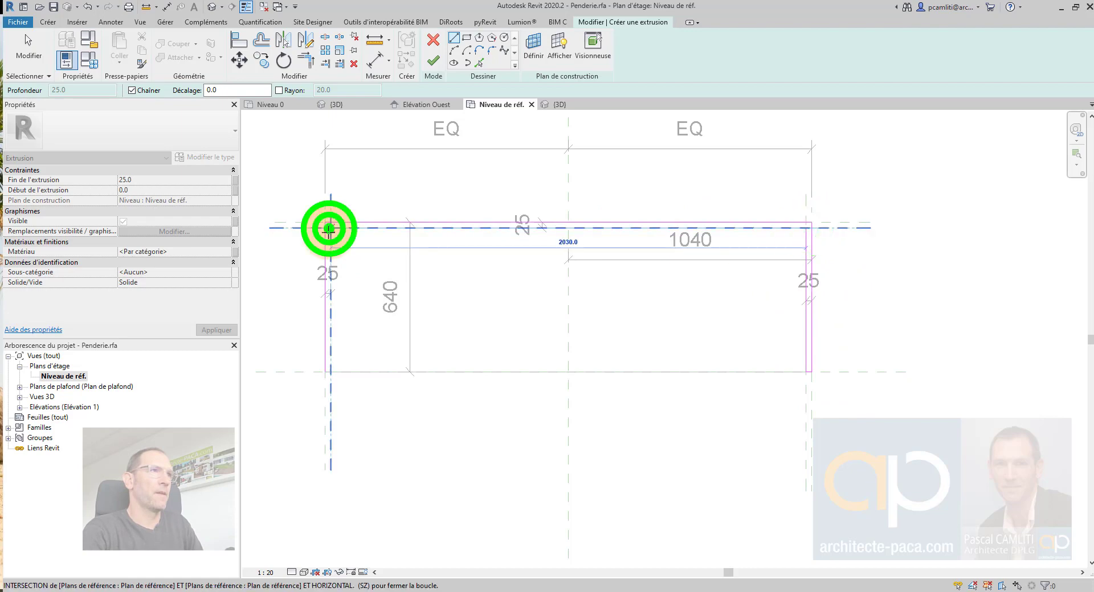
pyautogui.click(329, 373)
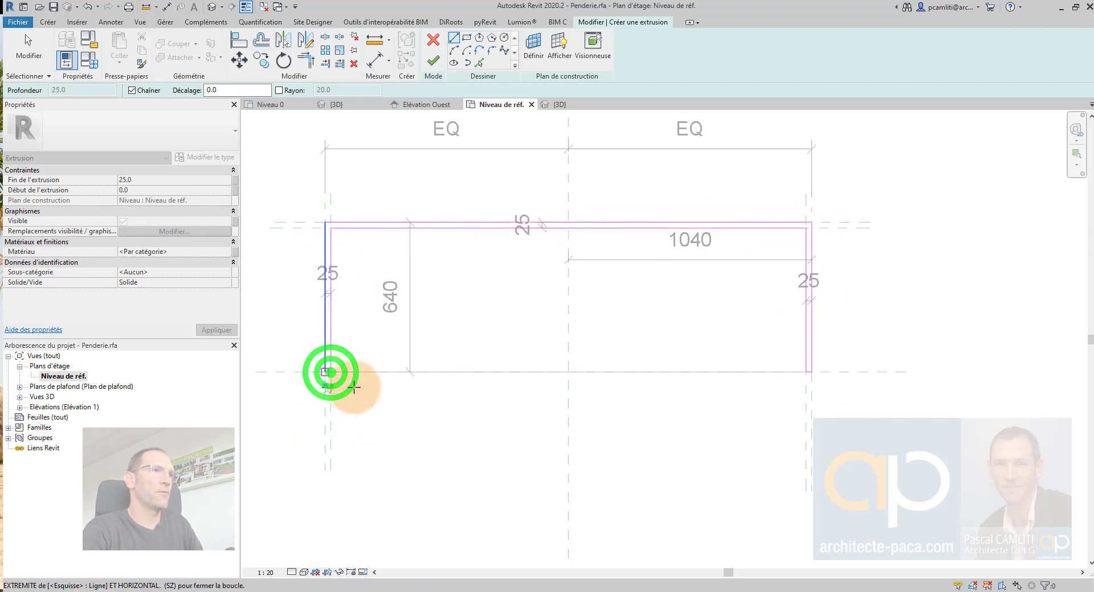
pyautogui.click(325, 373)
pyautogui.press('Escape')
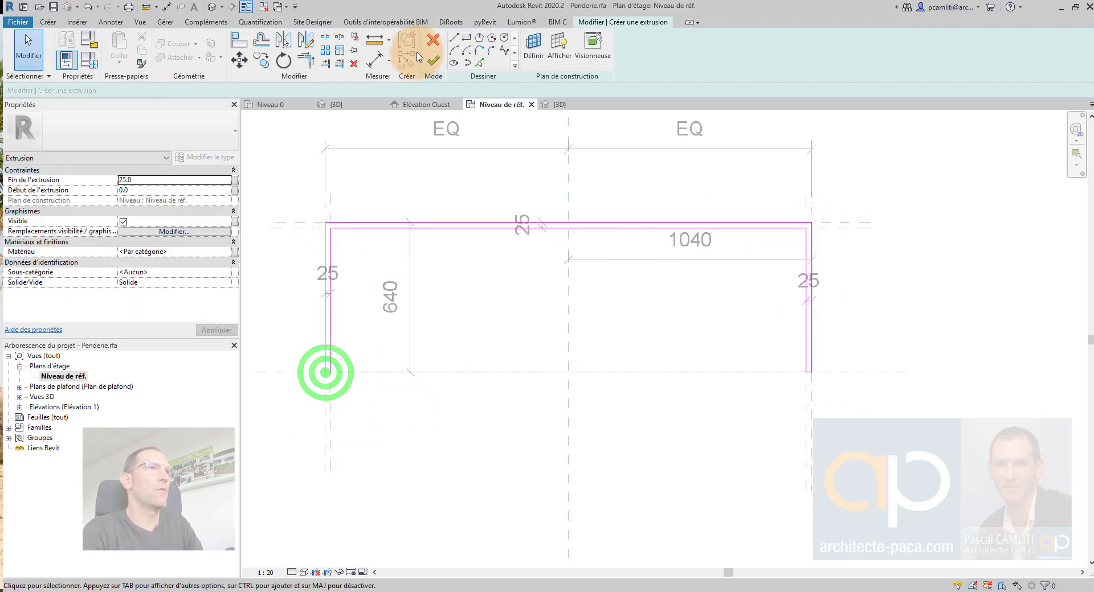
# - Align the outer and inner back lines of the sketch to the two rear reference planes and lock them
pyautogui.scroll(2, 307, 219)
pyautogui.click(311, 224)
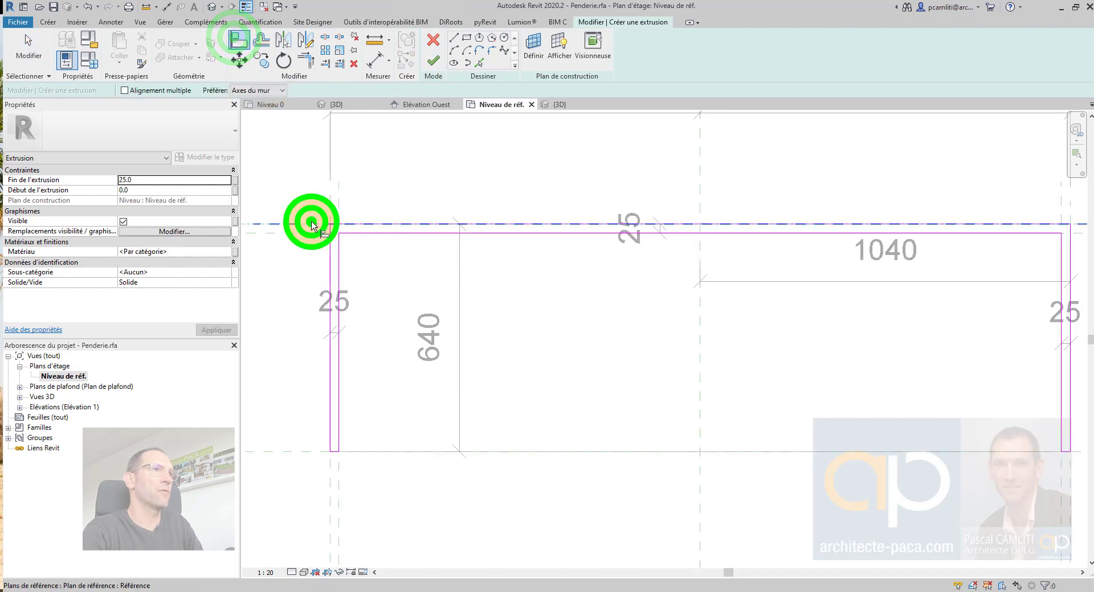
pyautogui.click(349, 222)
pyautogui.click(649, 245)
pyautogui.click(305, 236)
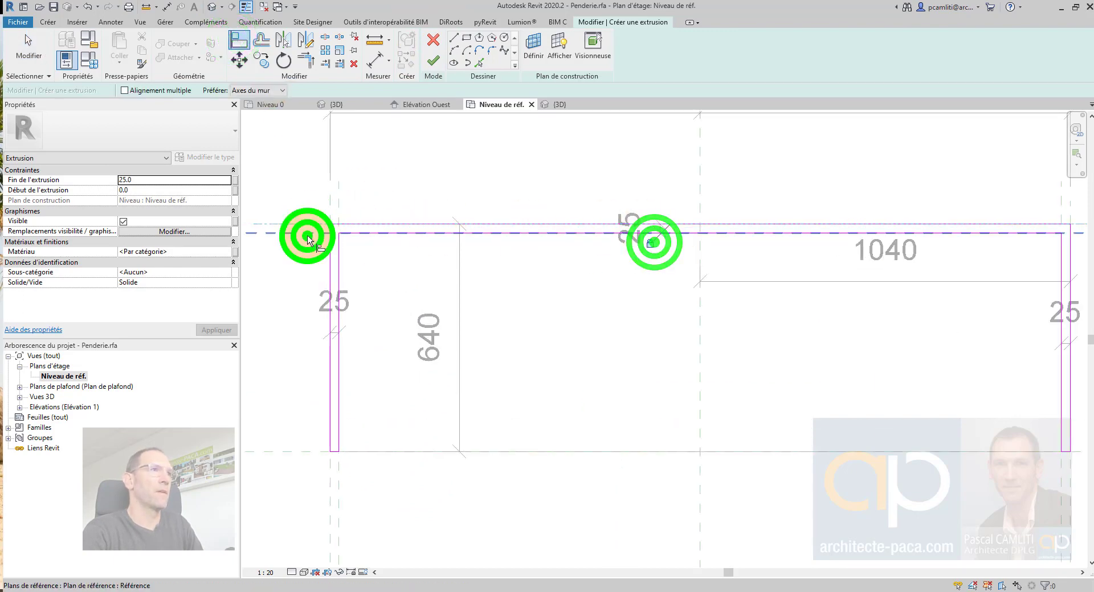
pyautogui.click(372, 235)
pyautogui.click(688, 215)
# - Align the outer and inner lines of the left side panel to the two left reference planes and lock them
pyautogui.moveTo(584, 307); pyautogui.dragTo(614, 276, button='middle')
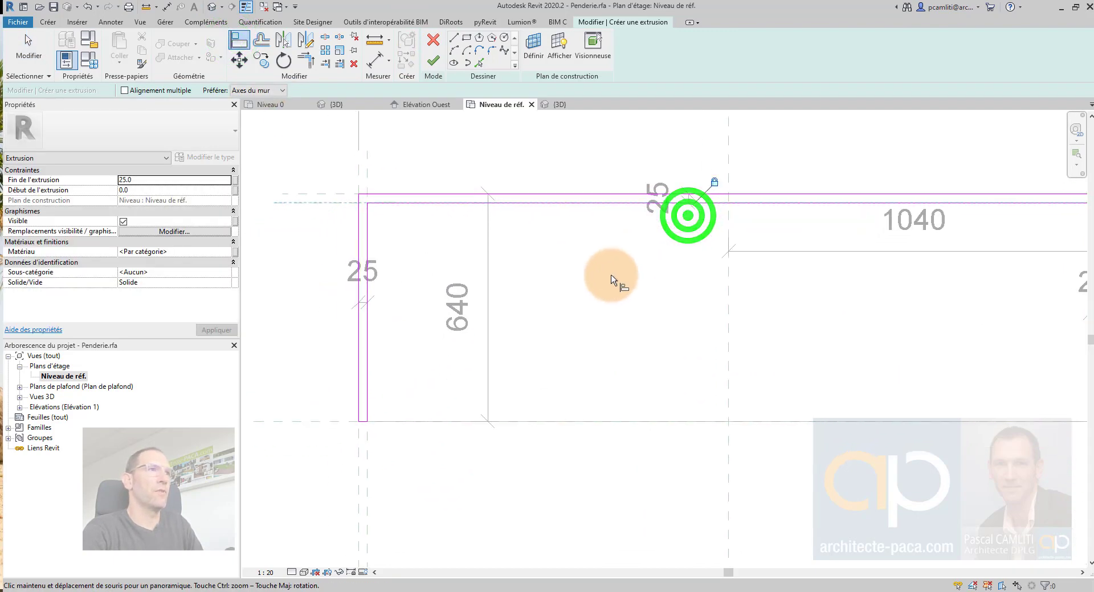
pyautogui.click(361, 175)
pyautogui.click(360, 388)
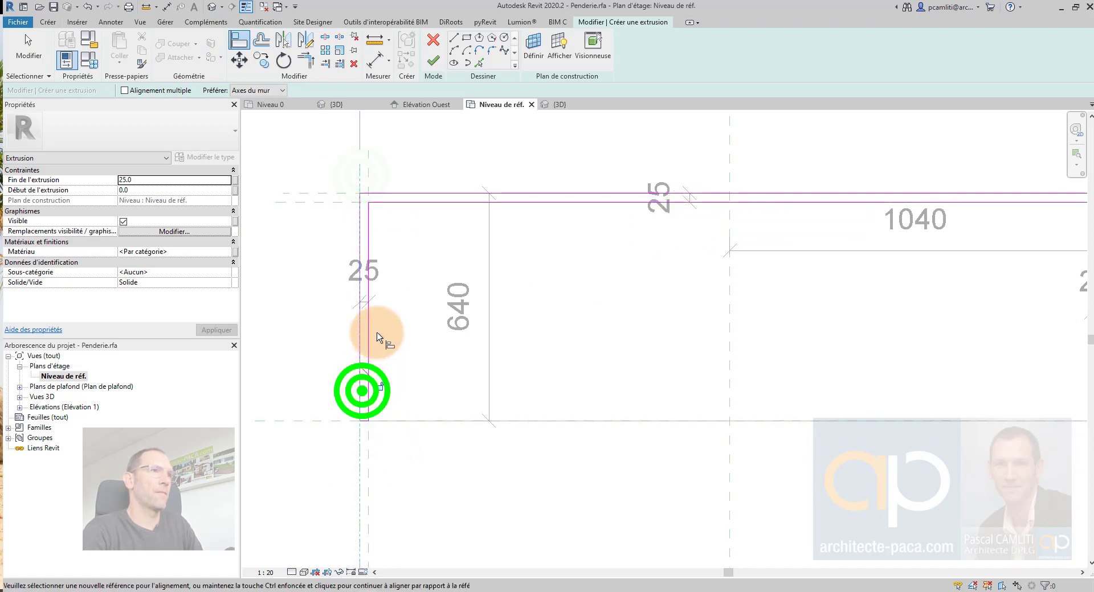
pyautogui.click(382, 388)
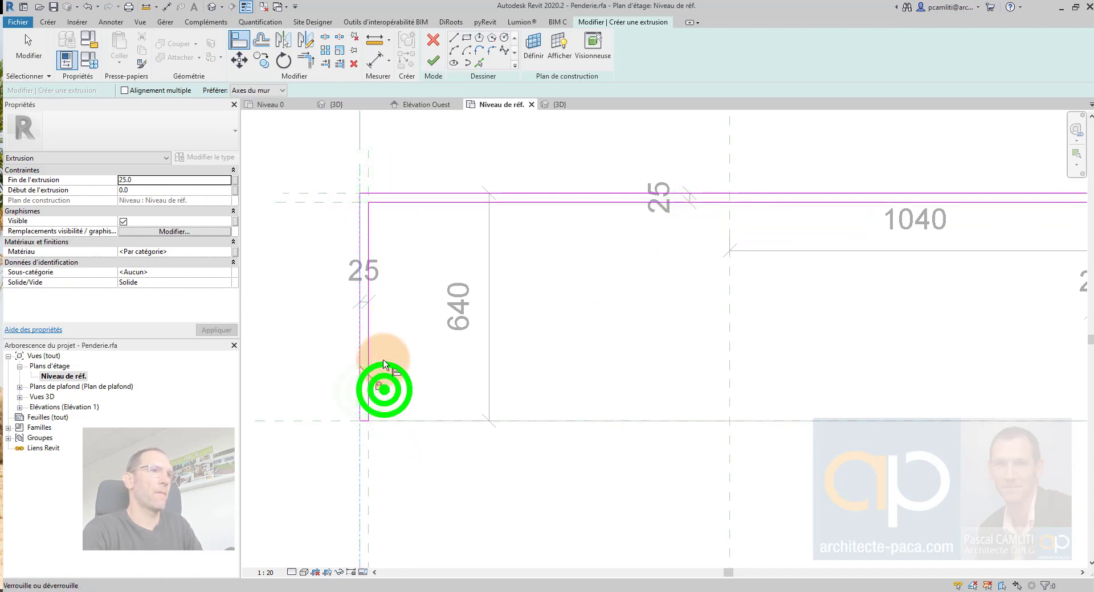
pyautogui.click(370, 176)
pyautogui.click(370, 232)
pyautogui.click(346, 338)
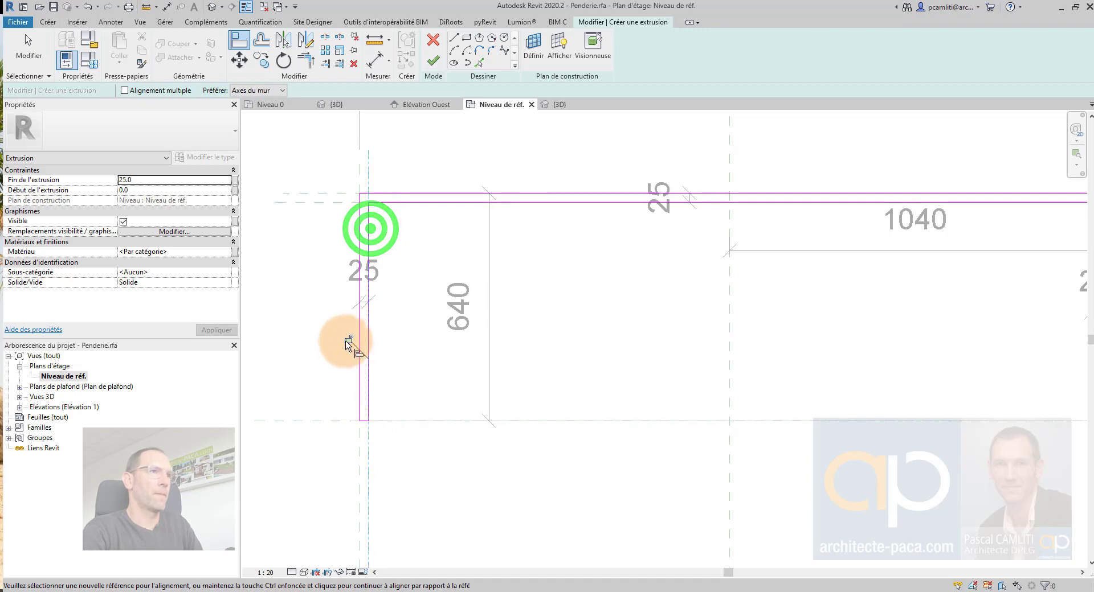
# - Align the front end line of the left side panel to the front/back centre reference plane and lock it
pyautogui.click(328, 421)
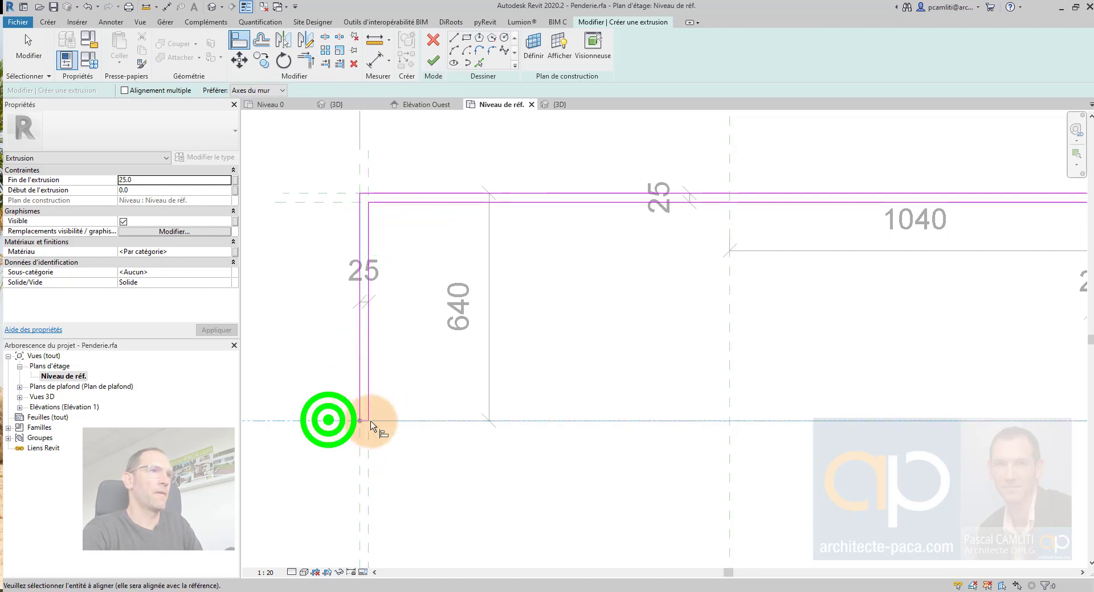
pyautogui.scroll(2, 360, 424)
pyautogui.click(360, 423)
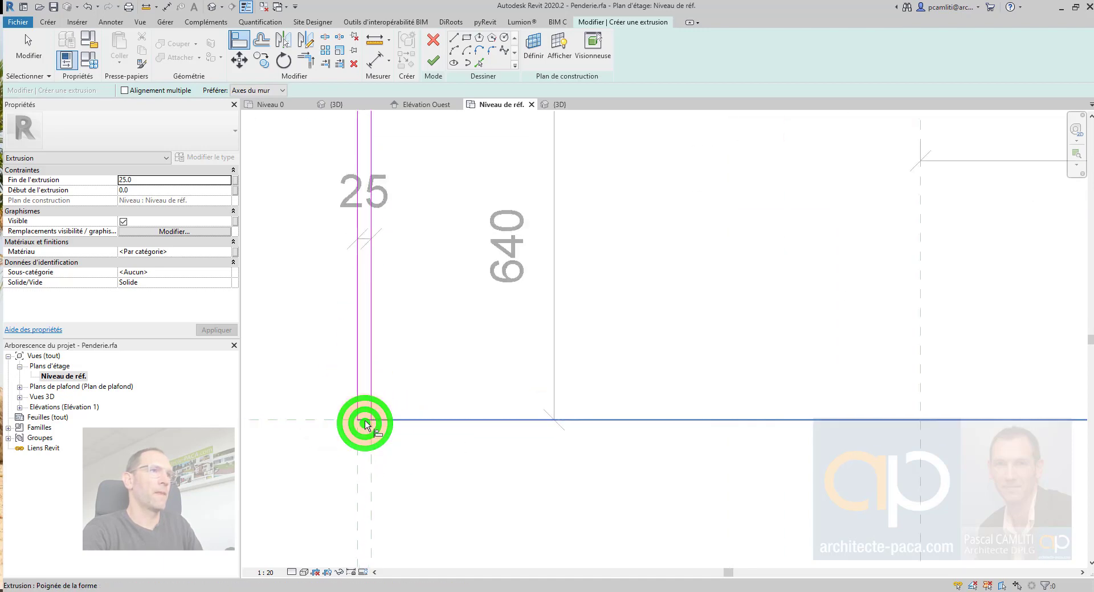
pyautogui.click(330, 420)
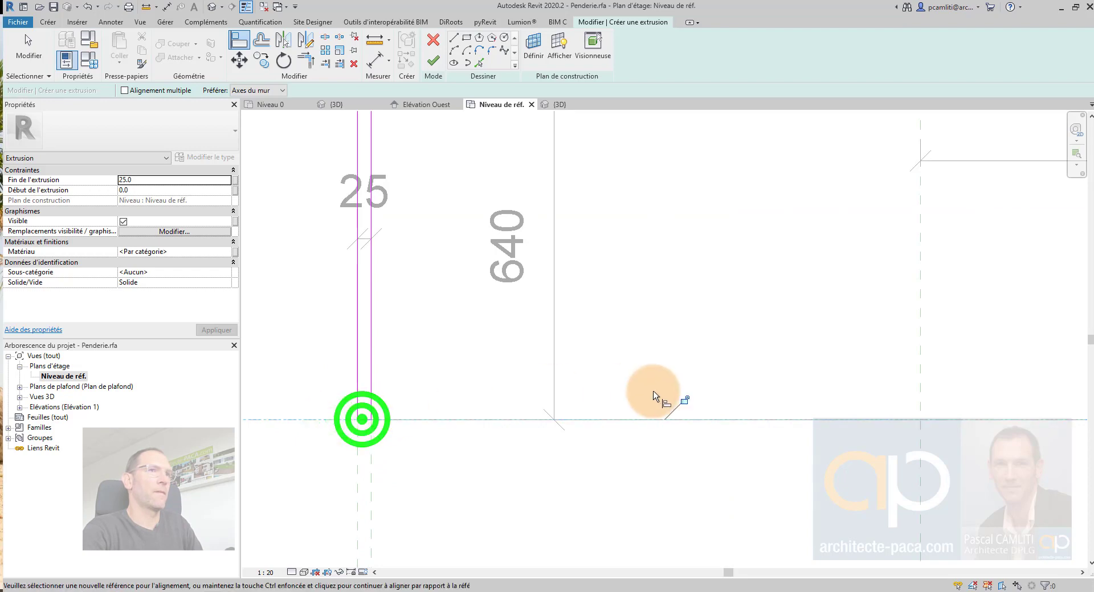
pyautogui.scroll(-5, 681, 398)
pyautogui.moveTo(711, 396); pyautogui.dragTo(505, 405, button='middle')
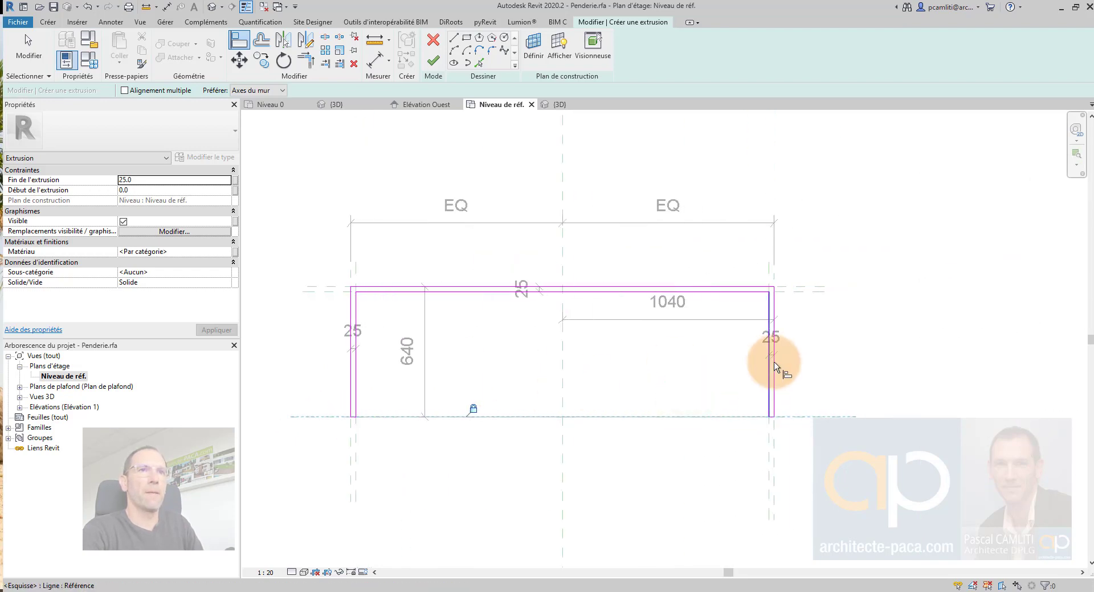
# - Align the front end line of the right side panel to the front/back centre reference plane and lock it
pyautogui.scroll(2, 783, 383)
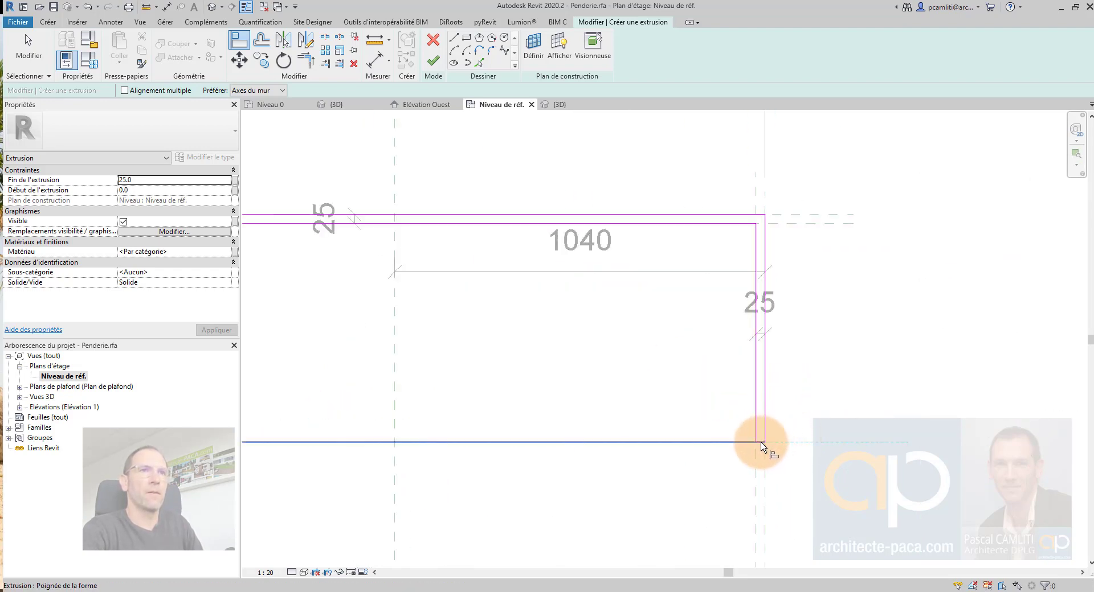
pyautogui.press('Escape')
pyautogui.press('Escape')
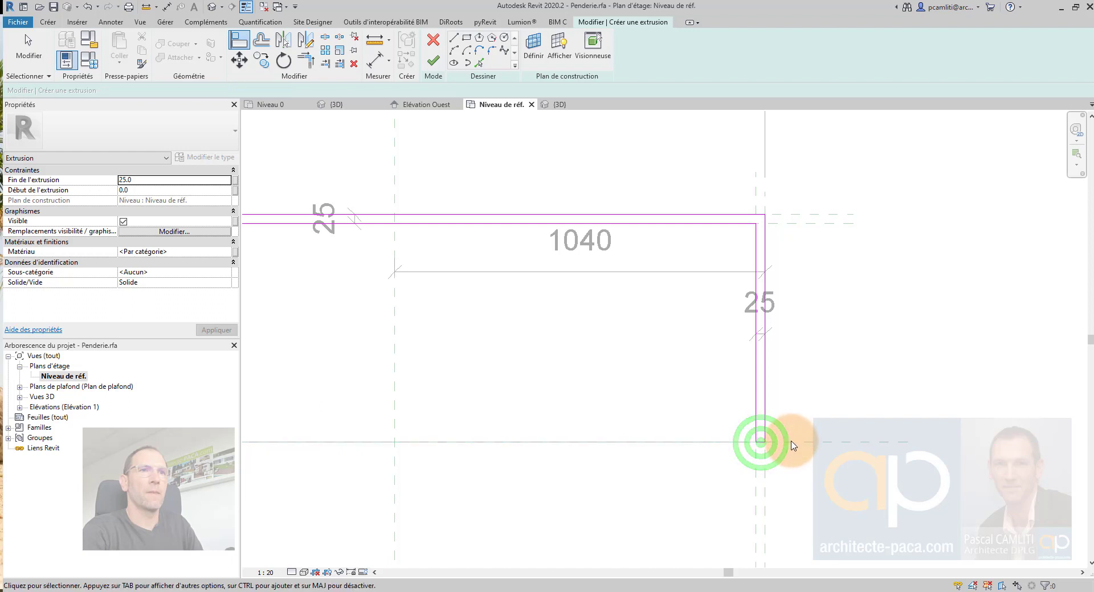
pyautogui.click(237, 46)
pyautogui.click(842, 441)
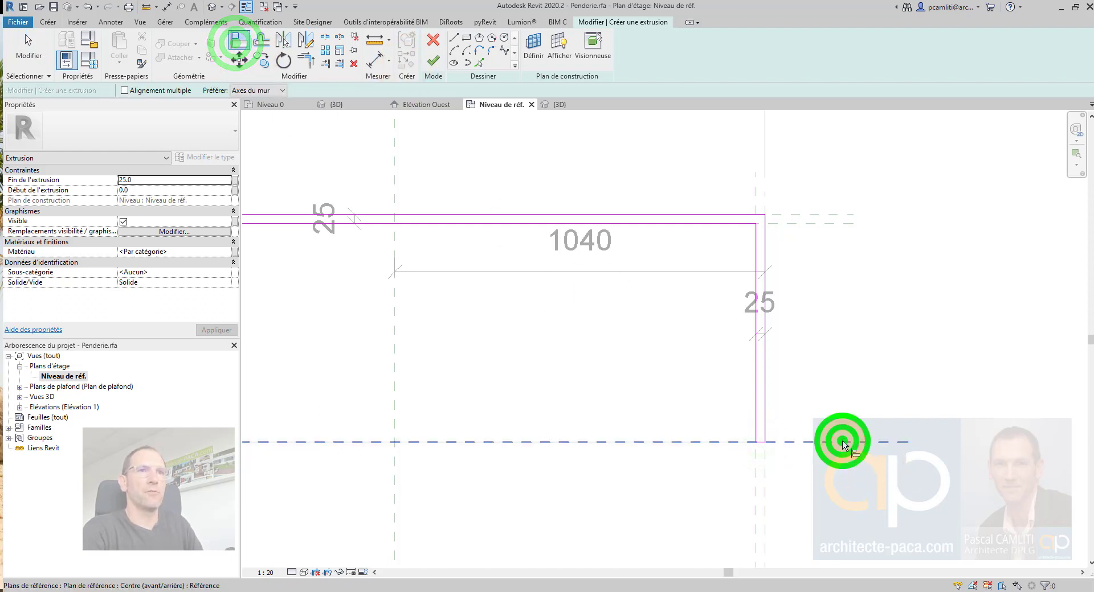
pyautogui.scroll(2, 767, 448)
pyautogui.click(635, 420)
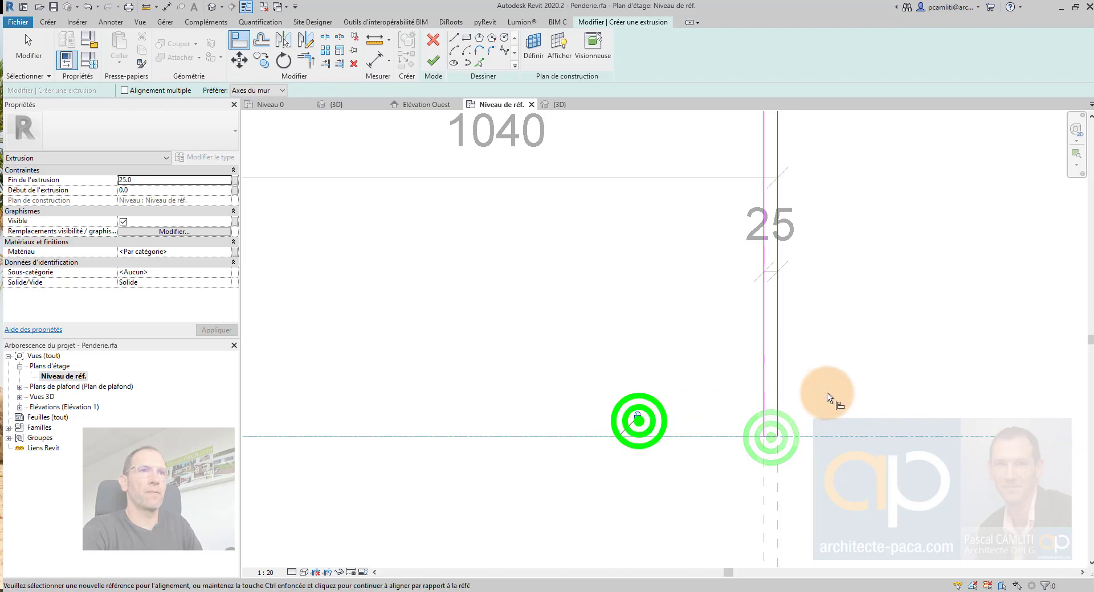
# - Align the outer and inner lines of the right side panel to the two right reference planes and lock them
pyautogui.scroll(-2, 752, 191)
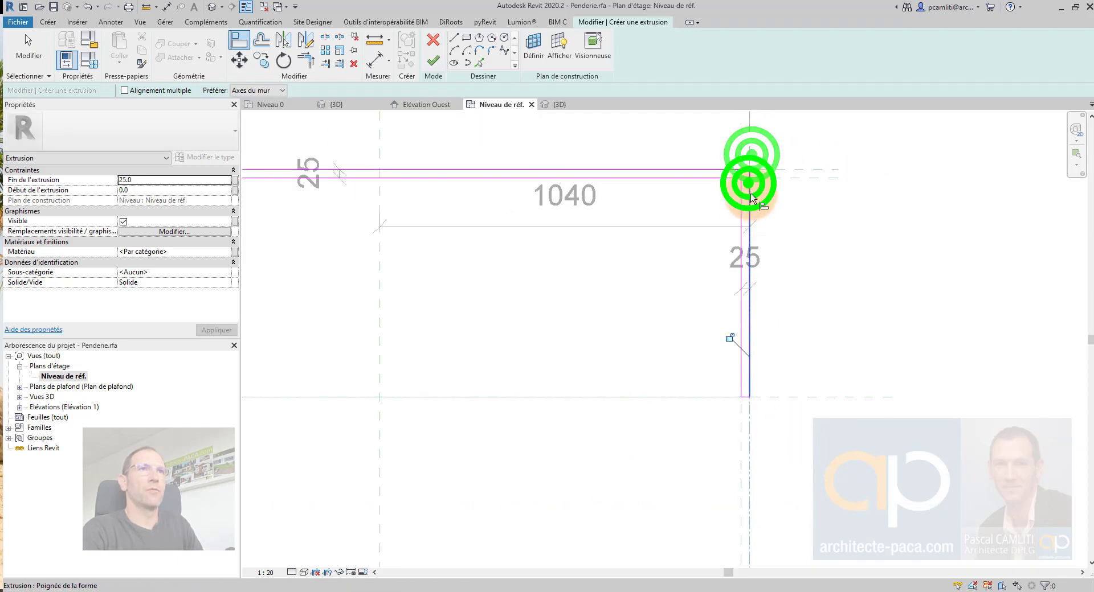
pyautogui.click(729, 338)
pyautogui.click(740, 157)
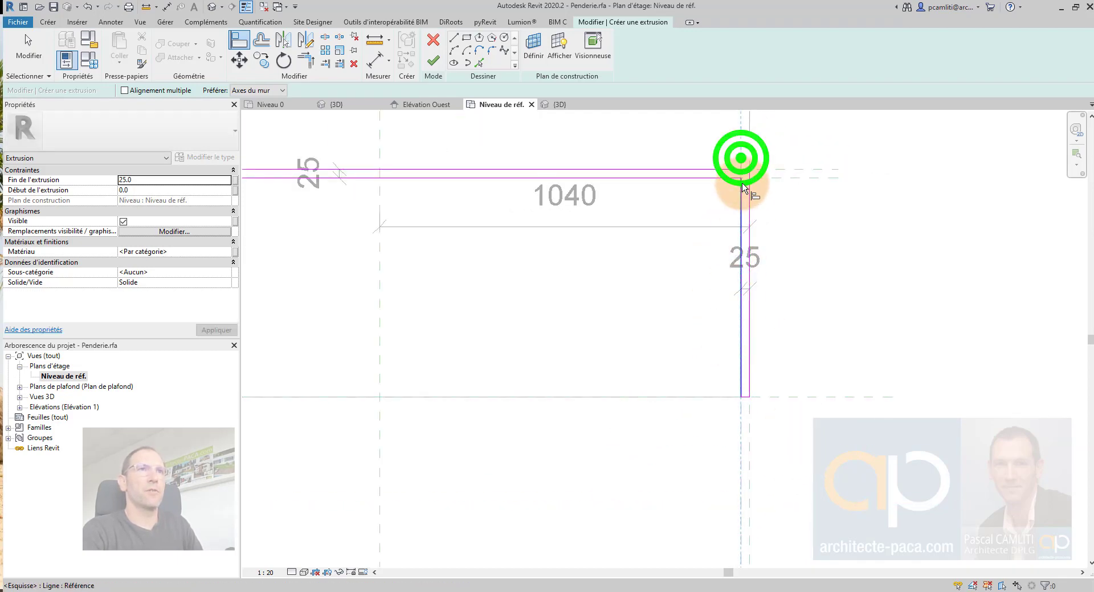
pyautogui.click(757, 366)
pyautogui.scroll(-2, 821, 356)
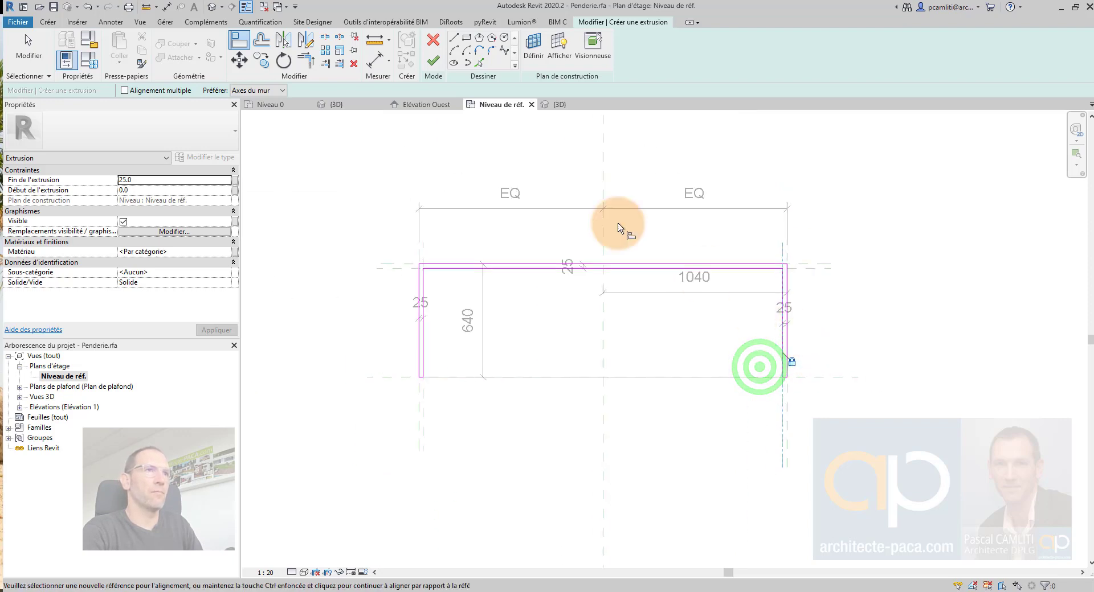
# - Set the extrusion start to 25 mm and its end to 2150 mm, and finish the U-shaped extrusion
pyautogui.press('Escape')
pyautogui.click(153, 181)
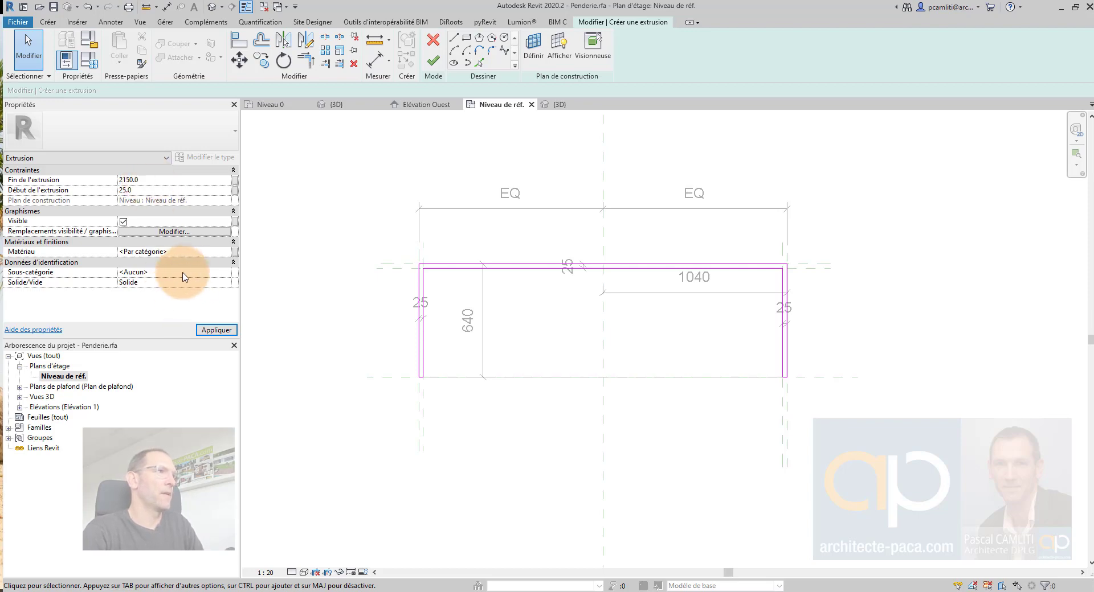
pyautogui.click(215, 331)
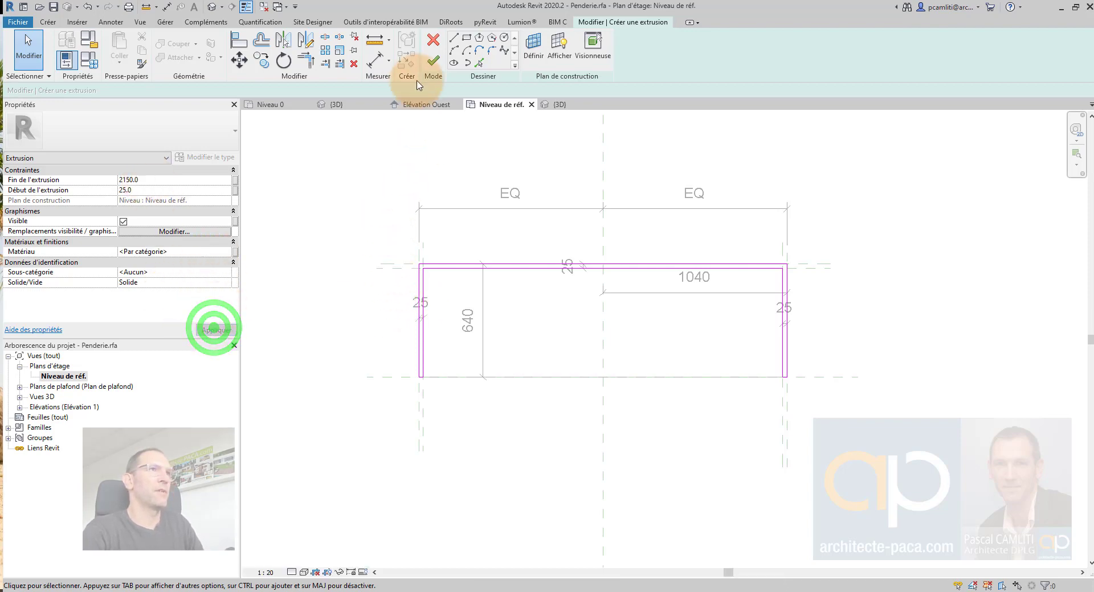
pyautogui.click(435, 67)
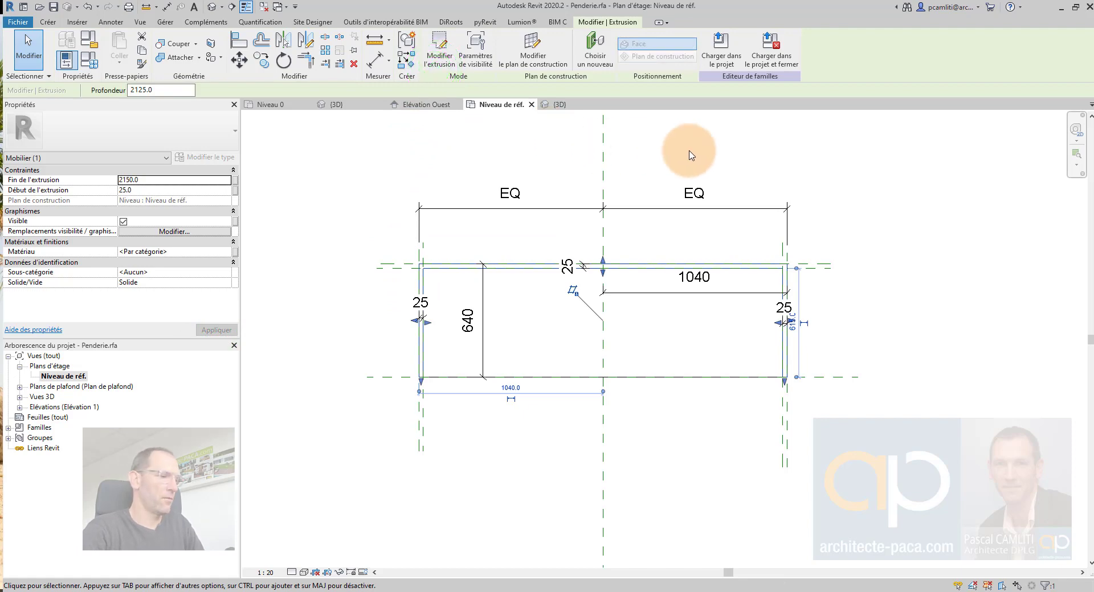
# - In the 3D front view, copy the base panel vertically, without constraint, to just above the side panels
pyautogui.hotkey('ctrl', 'Tab')
pyautogui.scroll(-4, 679, 239)
pyautogui.moveTo(679, 238); pyautogui.dragTo(588, 439, button='middle')
pyautogui.click(683, 366)
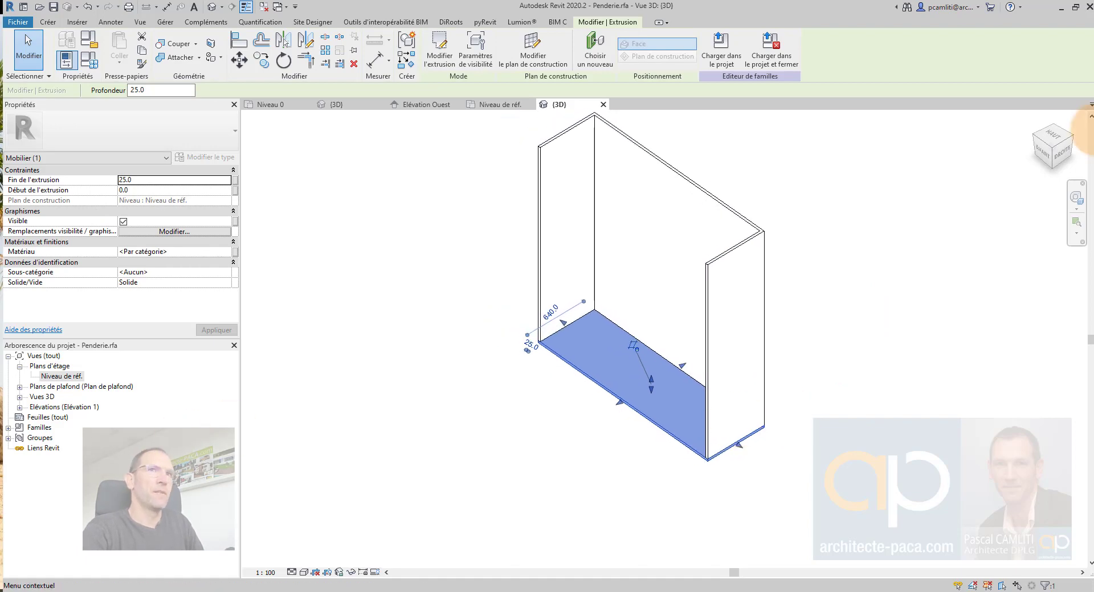
pyautogui.click(1040, 149)
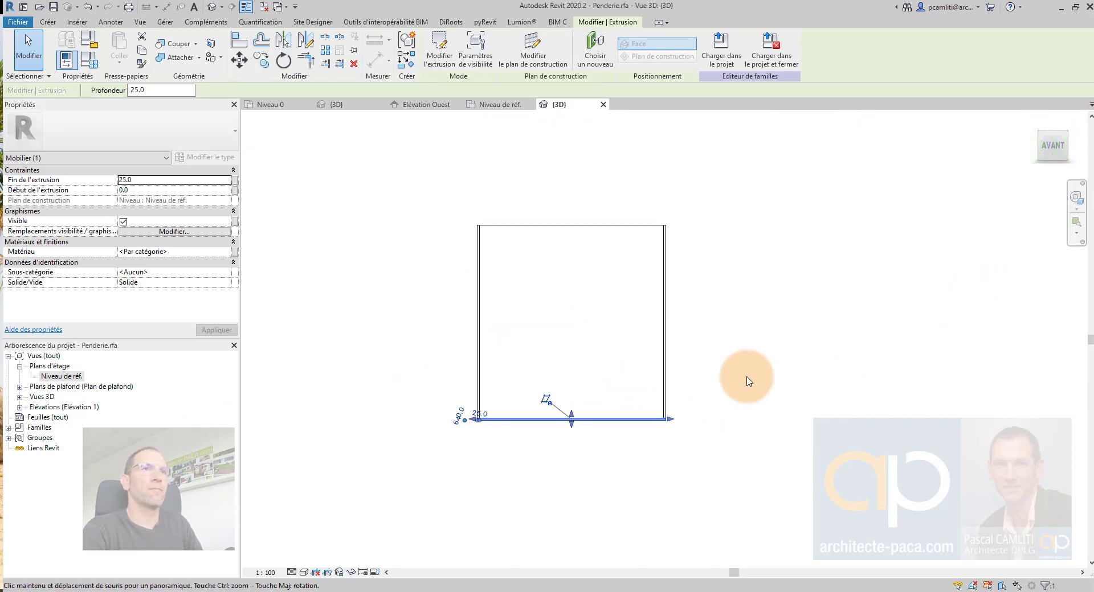
pyautogui.press('c')
pyautogui.press('o')
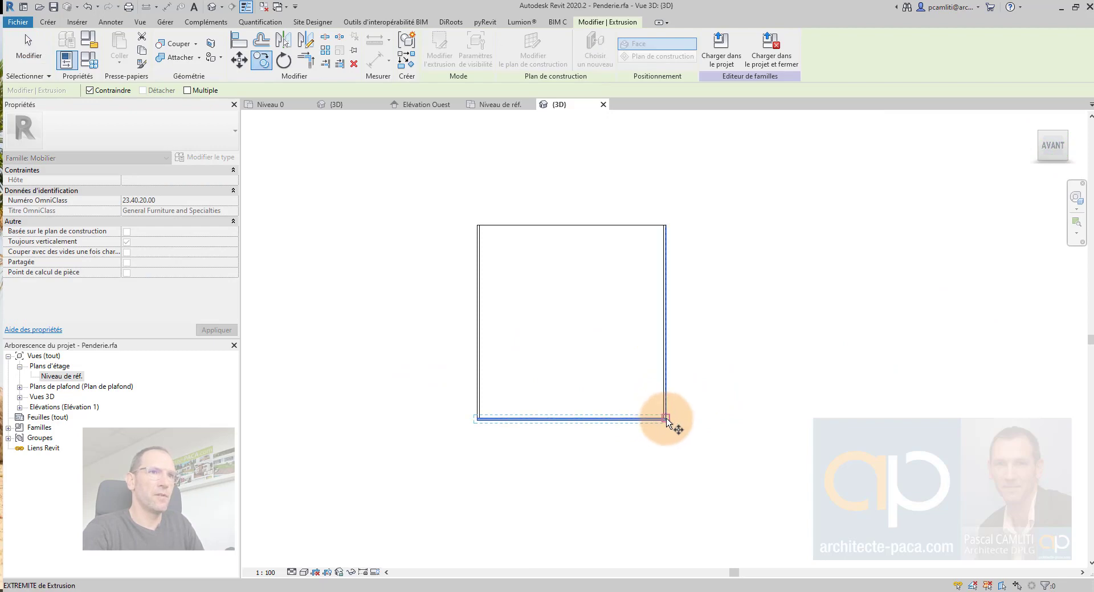
pyautogui.click(666, 418)
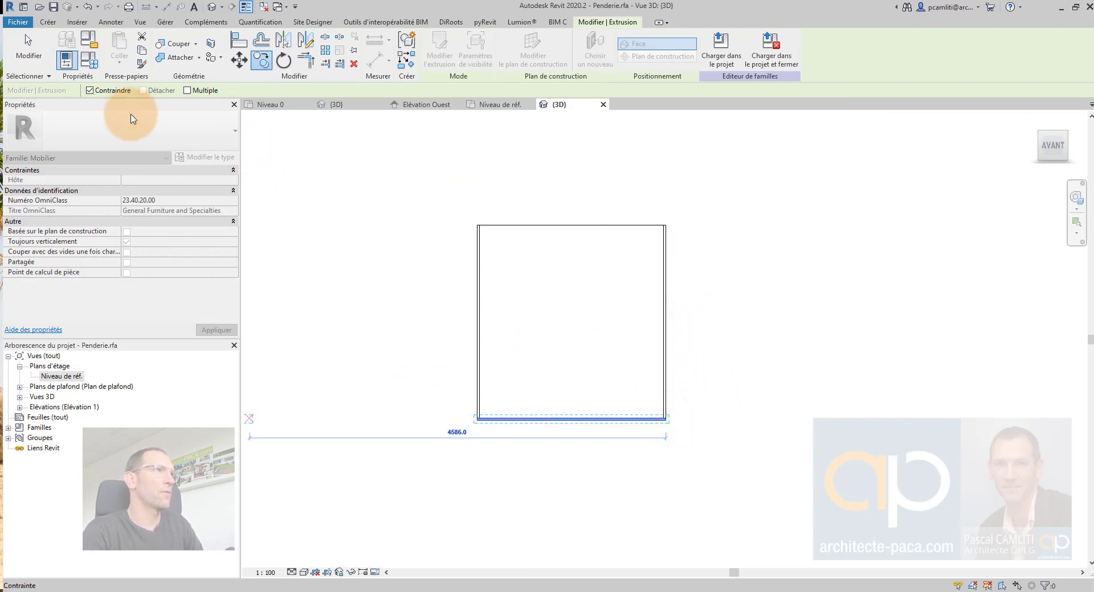
pyautogui.click(122, 93)
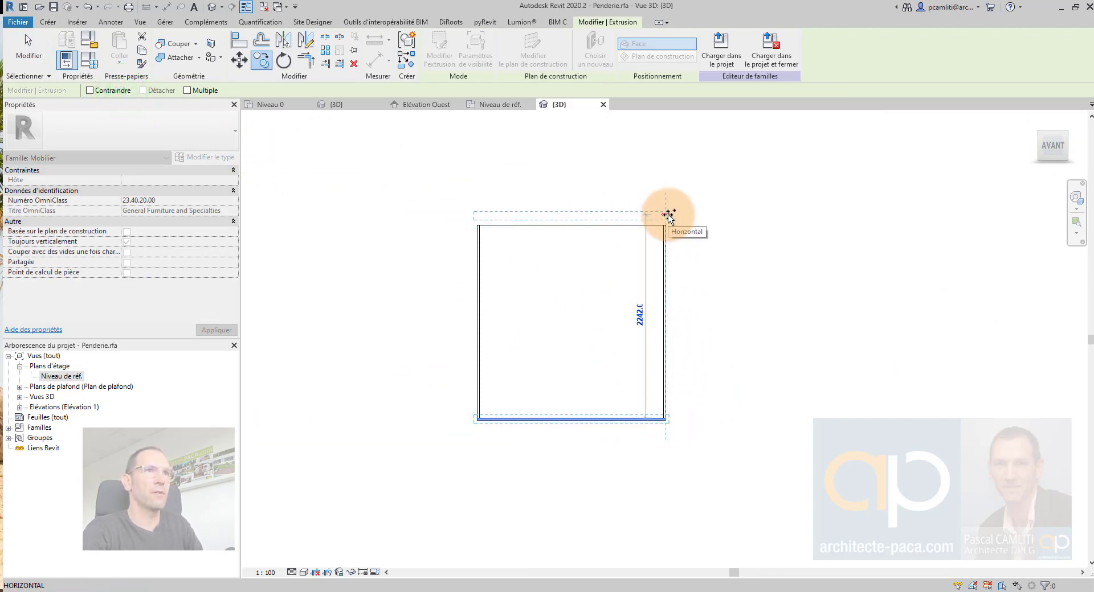
pyautogui.click(668, 215)
pyautogui.press('Escape')
pyautogui.scroll(2, 660, 217)
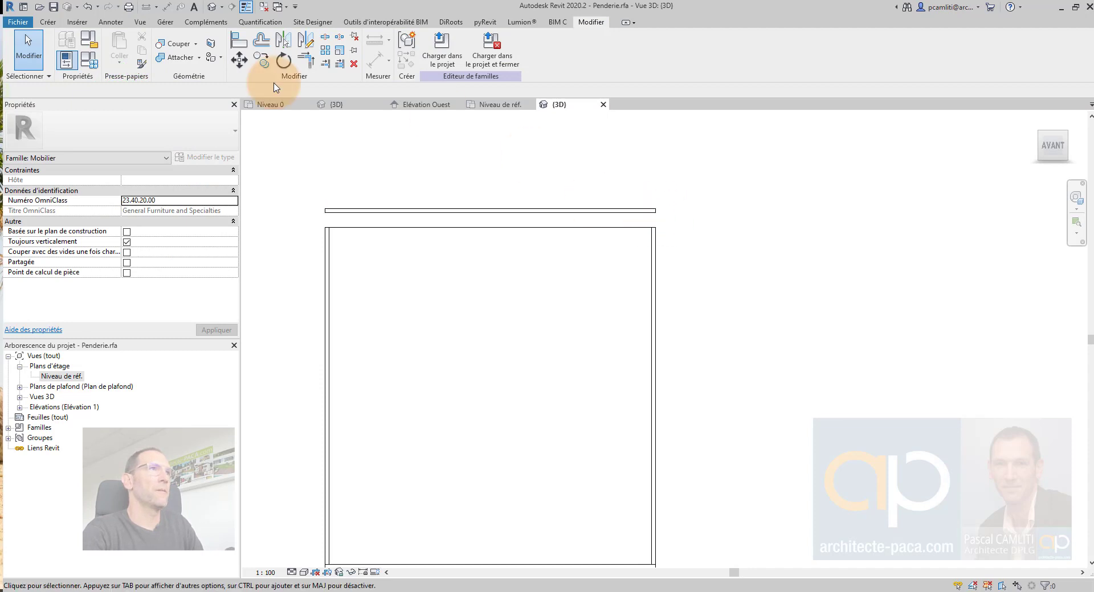
# - Lower the top face of the copied panel so it forms a thin top panel resting on the side panels
pyautogui.click(241, 46)
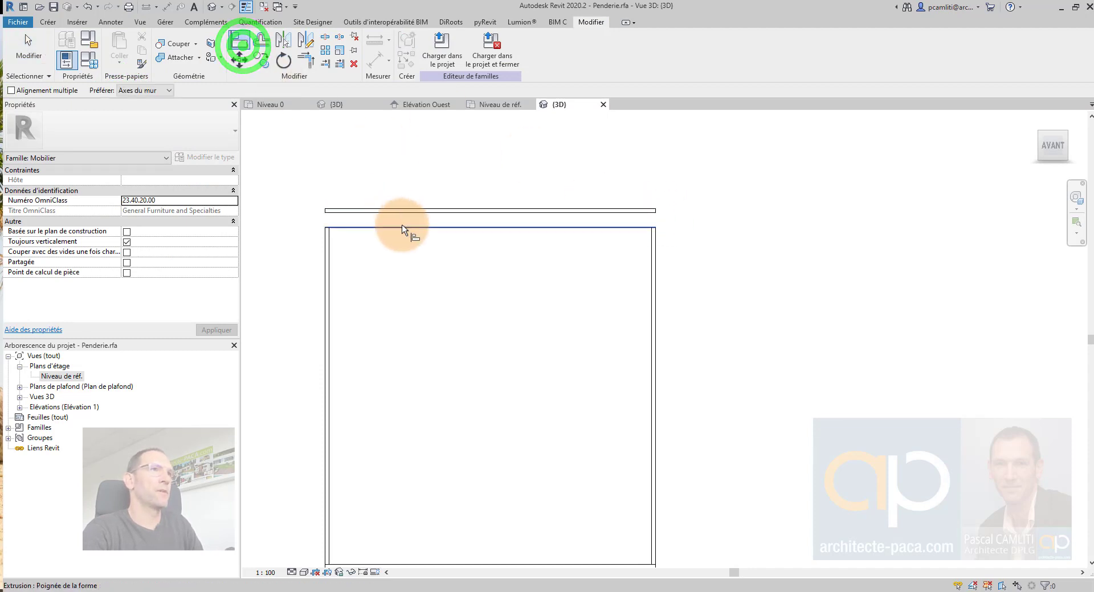
pyautogui.press('Escape')
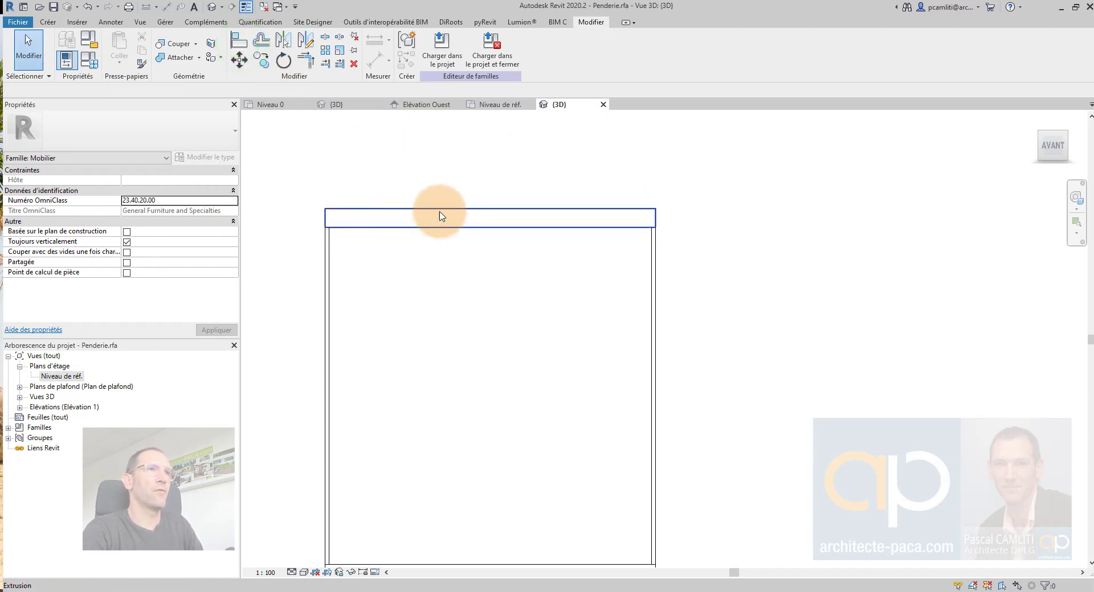
pyautogui.click(439, 211)
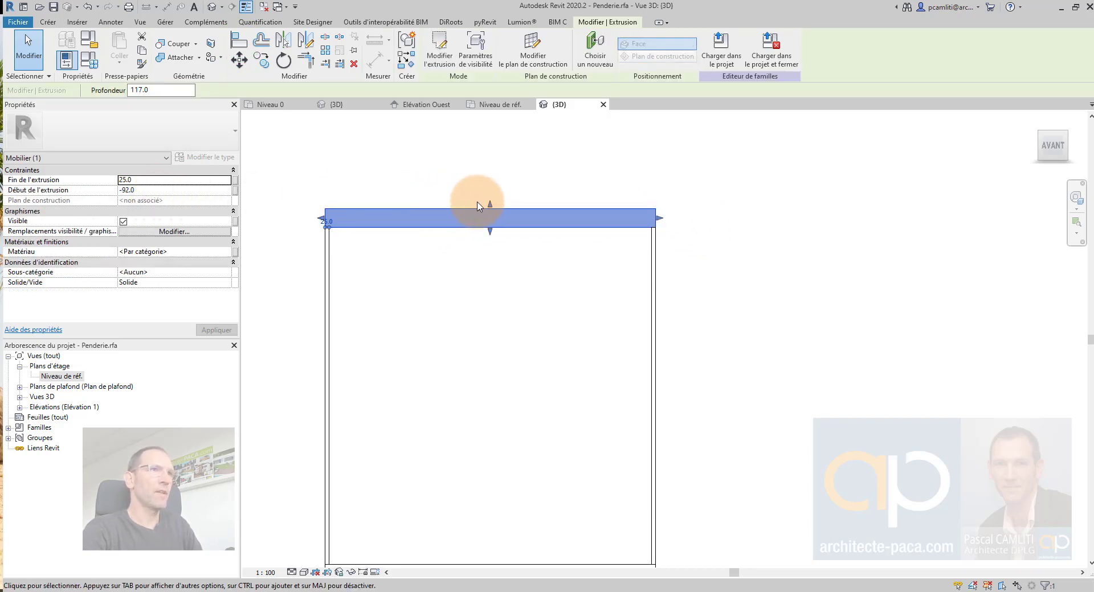
pyautogui.scroll(2, 478, 207)
pyautogui.moveTo(495, 214); pyautogui.dragTo(496, 235)
pyautogui.press('Escape')
pyautogui.scroll(-2, 779, 237)
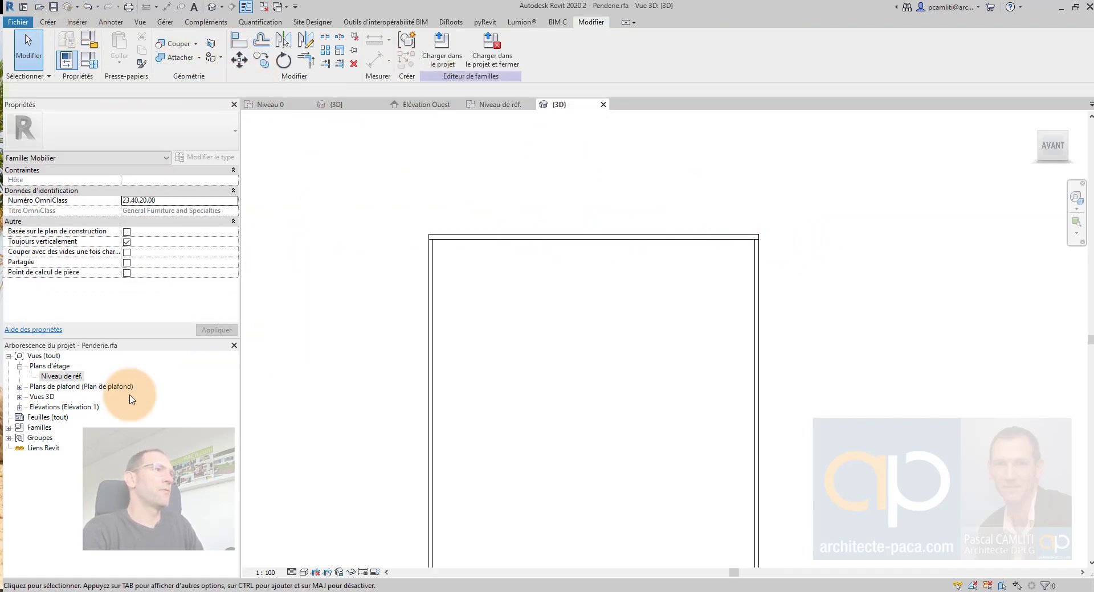
# - Open the Avant elevation view and start placing a reference plane
pyautogui.click(66, 409)
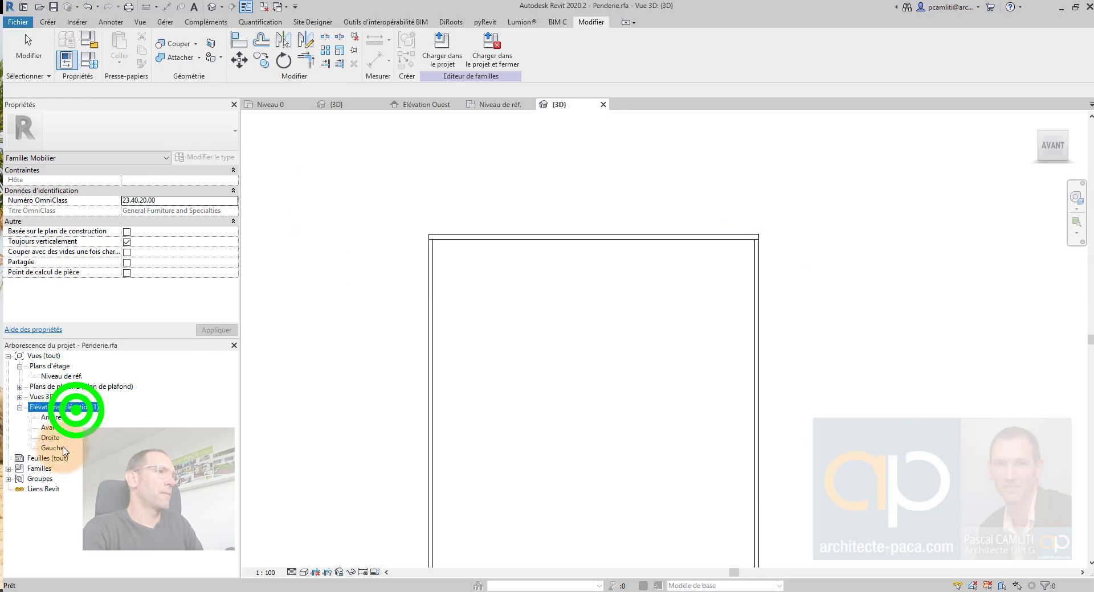
pyautogui.doubleClick(50, 428)
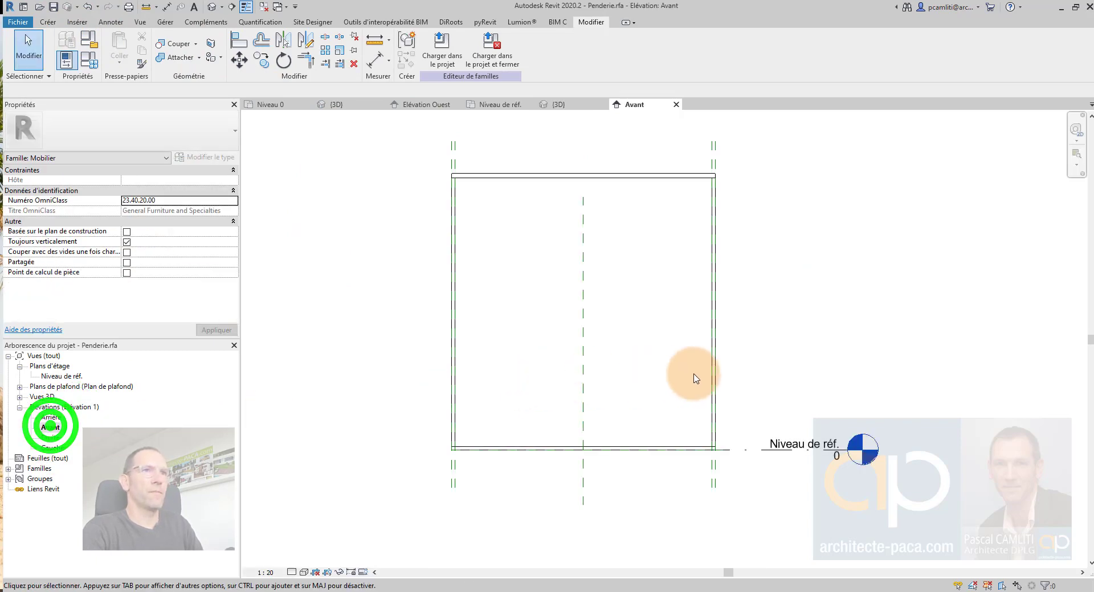
pyautogui.click(376, 63)
pyautogui.press('Escape')
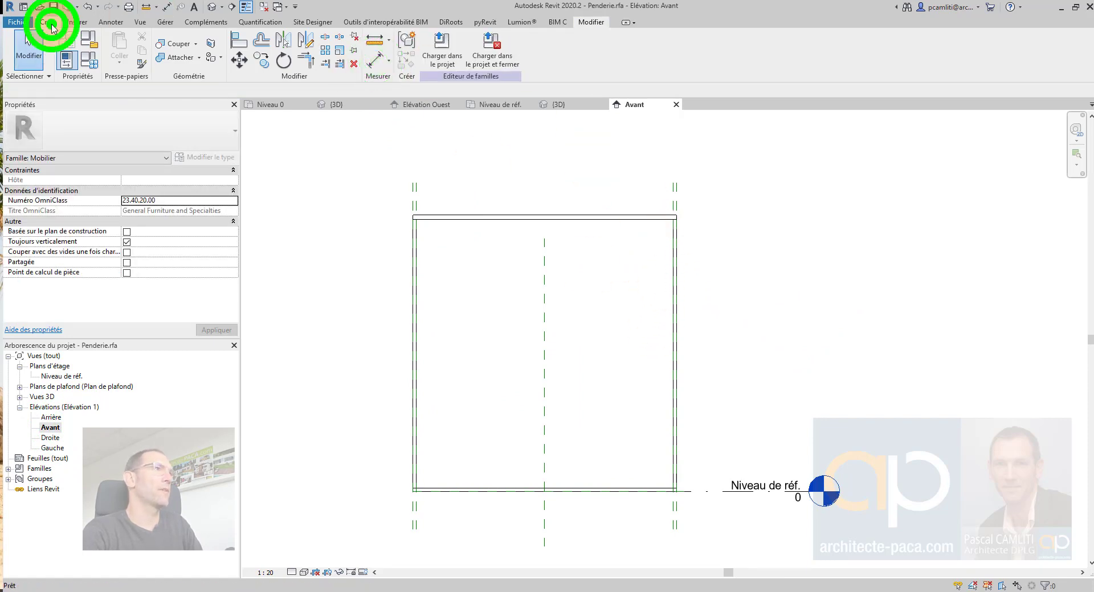
pyautogui.click(51, 24)
pyautogui.click(871, 48)
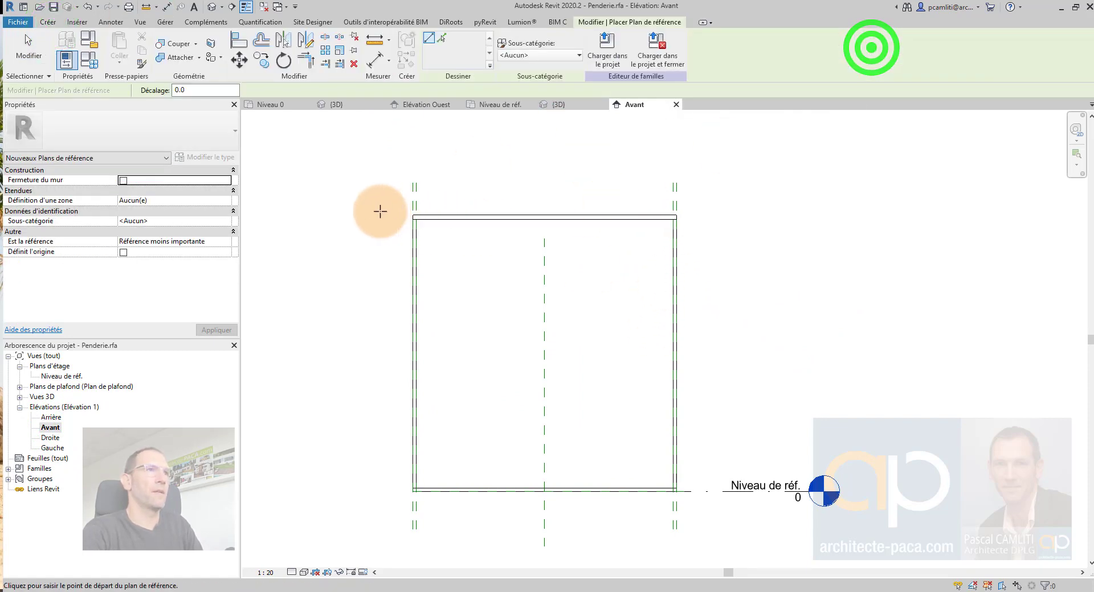
pyautogui.click(379, 211)
pyautogui.click(774, 203)
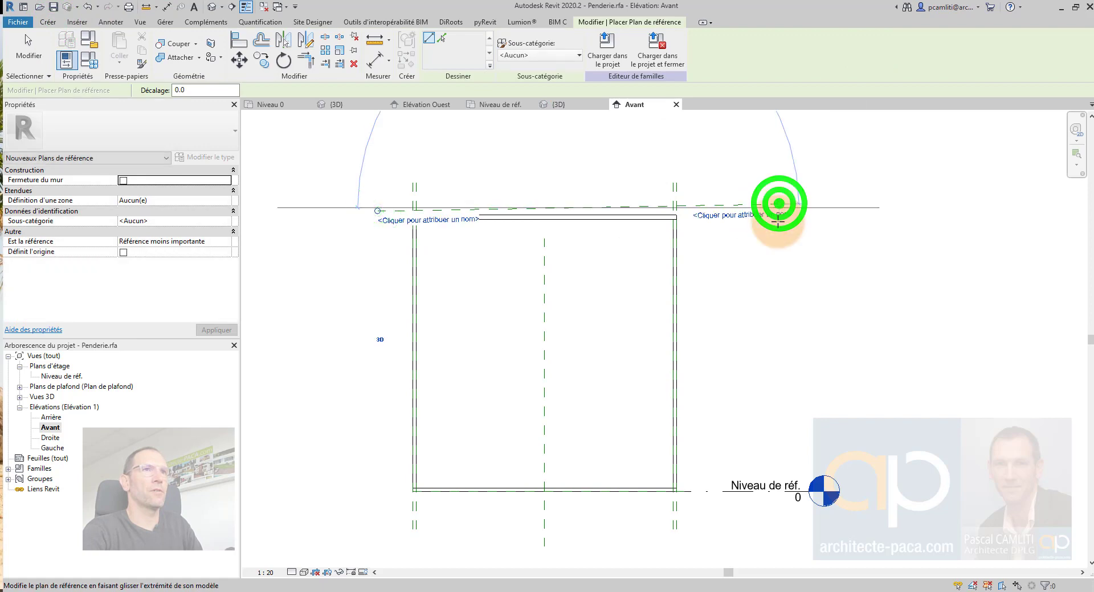
pyautogui.hotkey('ctrl', 'z')
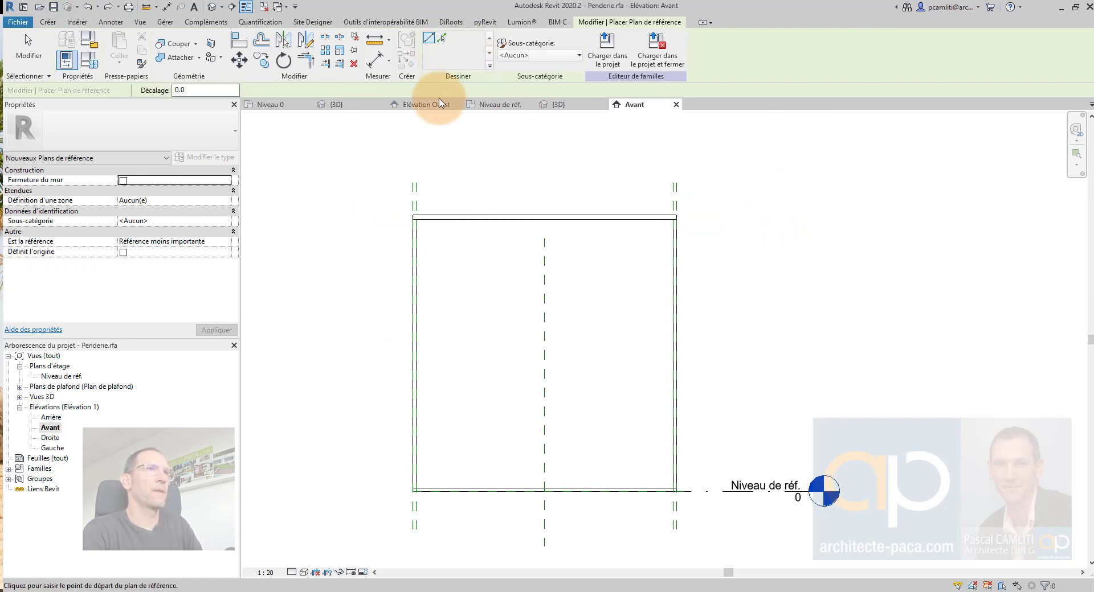
# - Draw two horizontal reference planes across the wardrobe, one near the top panel's upper face and one slightly below its underside
pyautogui.click(385, 215)
pyautogui.click(757, 216)
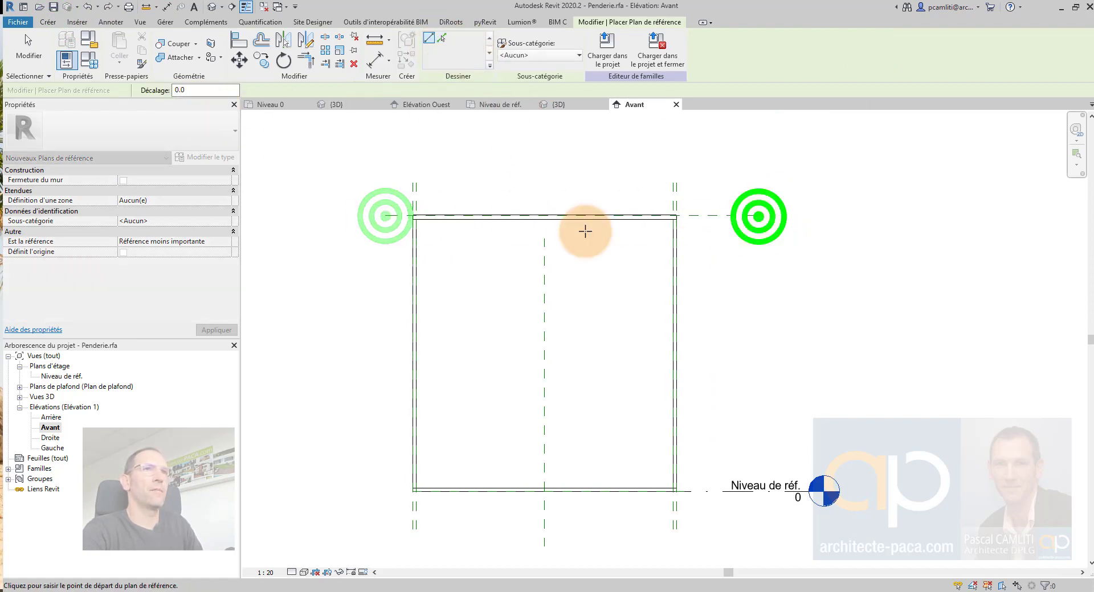
pyautogui.click(387, 224)
pyautogui.click(709, 221)
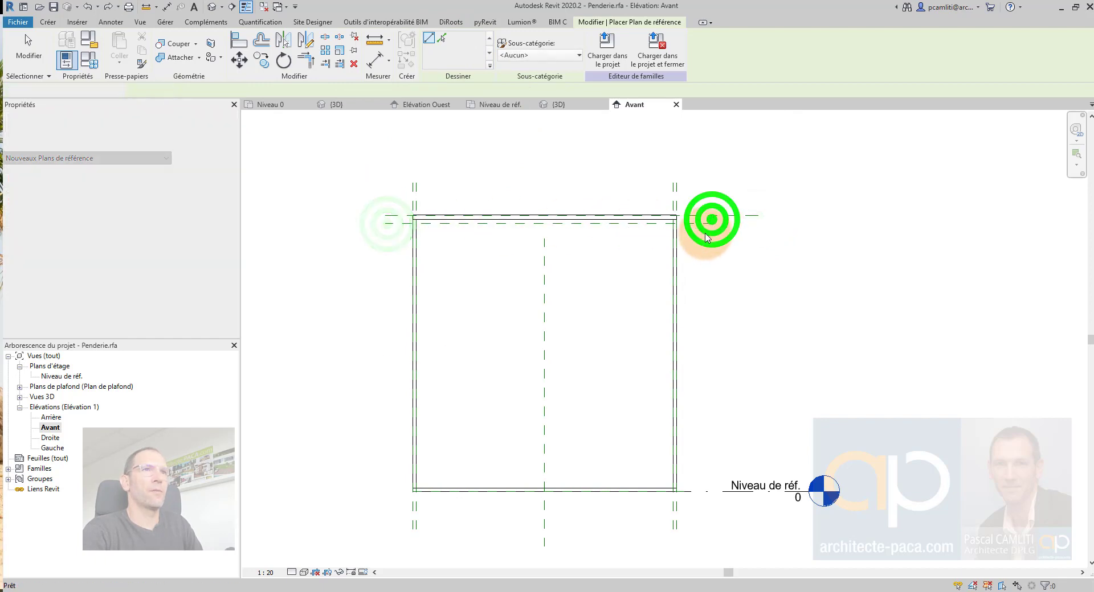
pyautogui.press('Escape')
pyautogui.press('Escape')
# - Dimension the height from the Niveau de réf. level to the upper horizontal reference plane
pyautogui.click(381, 62)
pyautogui.click(710, 492)
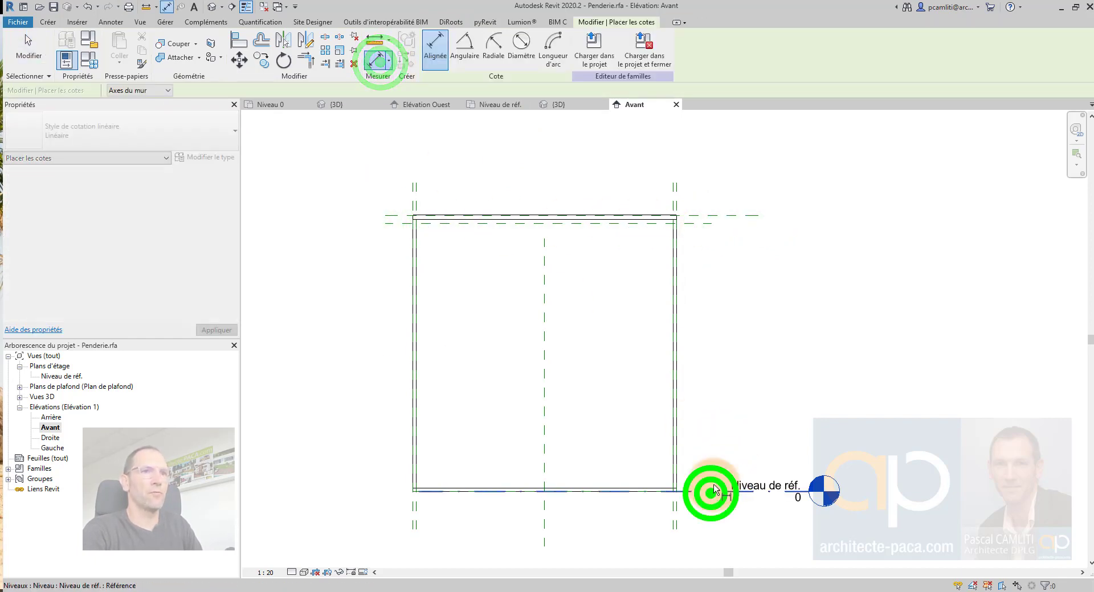
pyautogui.click(696, 215)
pyautogui.click(720, 264)
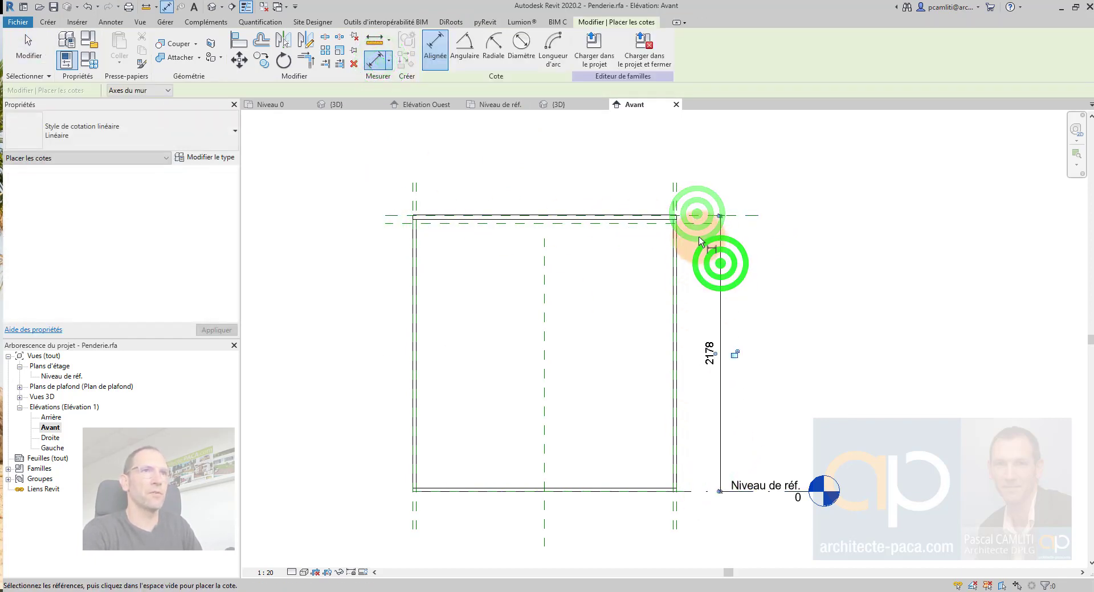
pyautogui.press('Escape')
pyautogui.press('Escape')
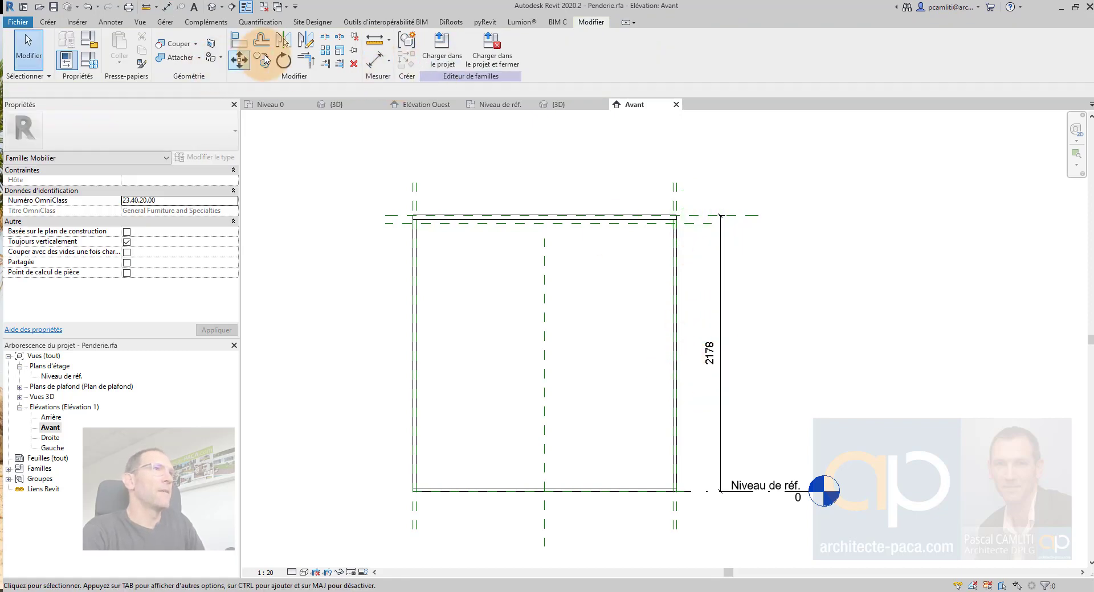
# - Add an aligned dimension between the two horizontal reference planes at the top panel
pyautogui.click(376, 59)
pyautogui.scroll(3, 695, 222)
pyautogui.click(695, 212)
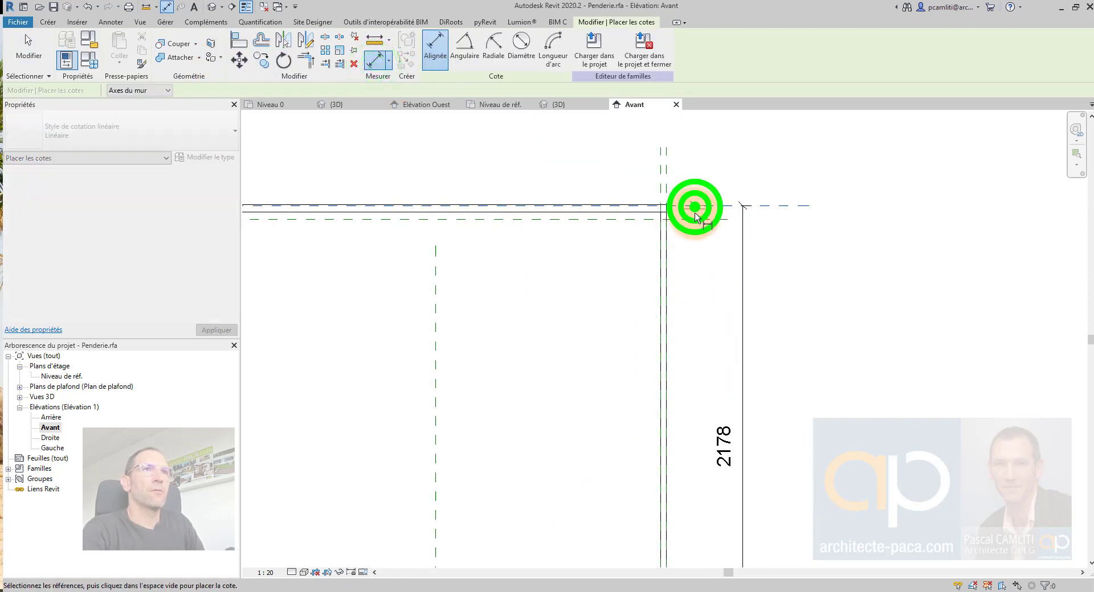
pyautogui.click(694, 255)
pyautogui.press('Escape')
pyautogui.press('Escape')
pyautogui.scroll(2, 695, 219)
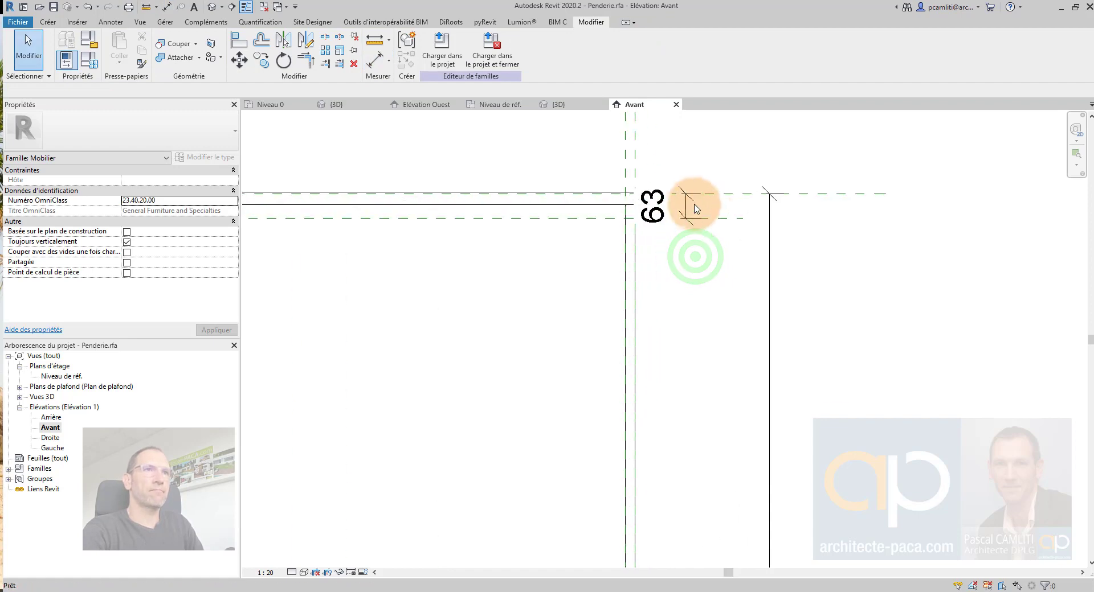
pyautogui.click(688, 208)
pyautogui.click(722, 218)
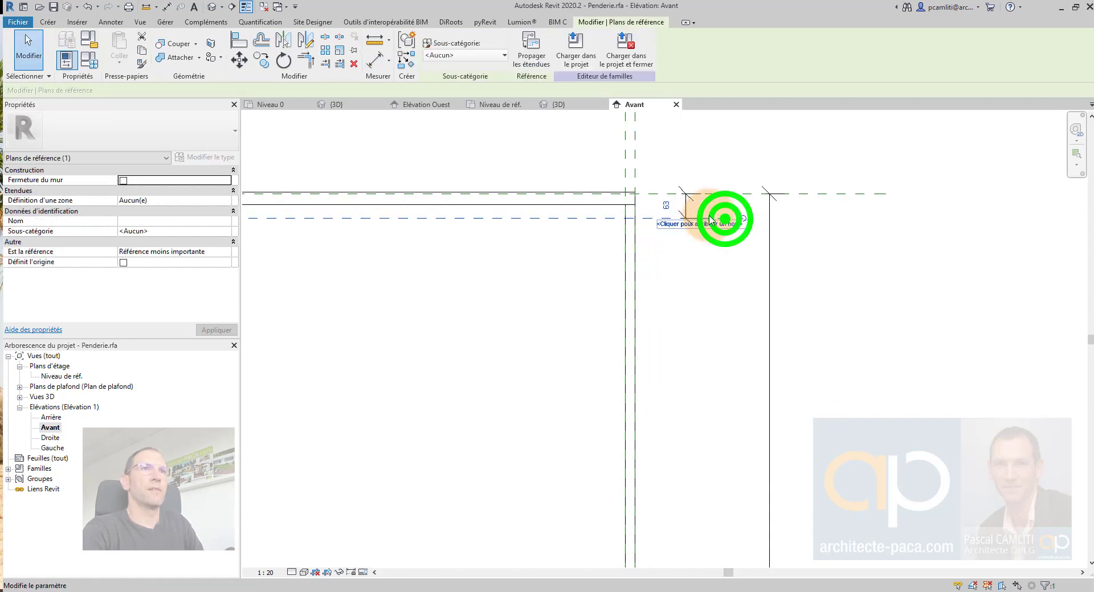
pyautogui.click(665, 206)
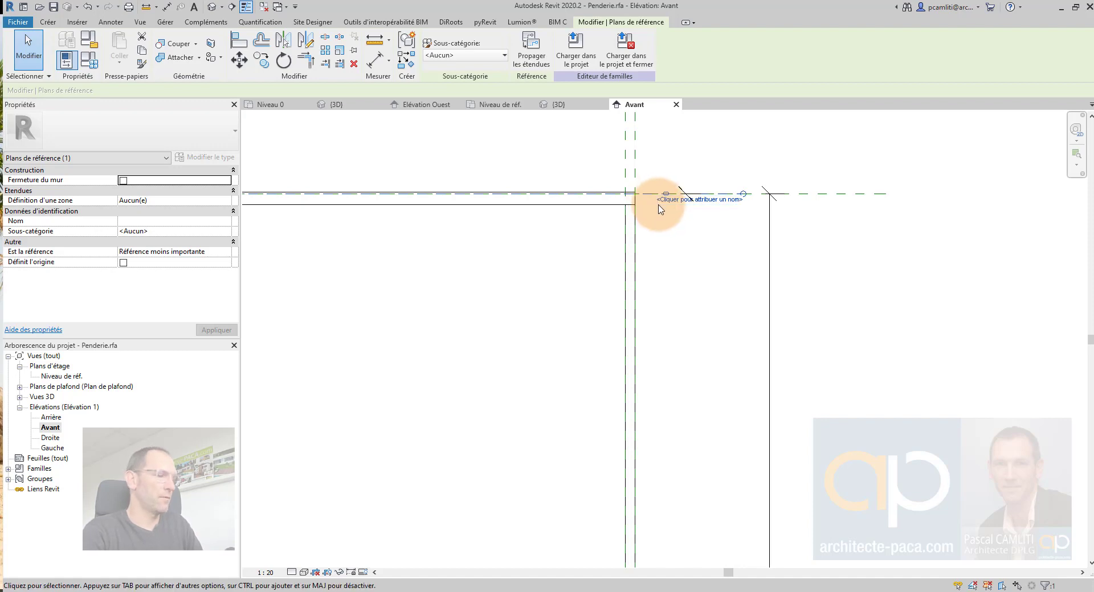
pyautogui.hotkey('ctrl', 'z')
# - Set the distance between the two horizontal reference planes at the top panel to 35 mm
pyautogui.click(717, 221)
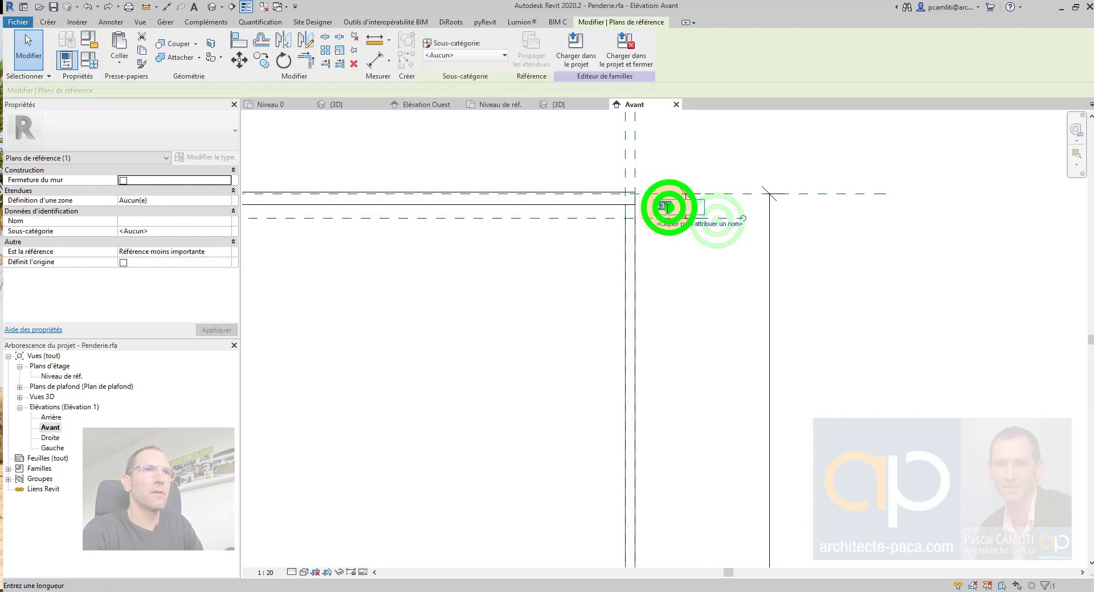
pyautogui.press('Escape')
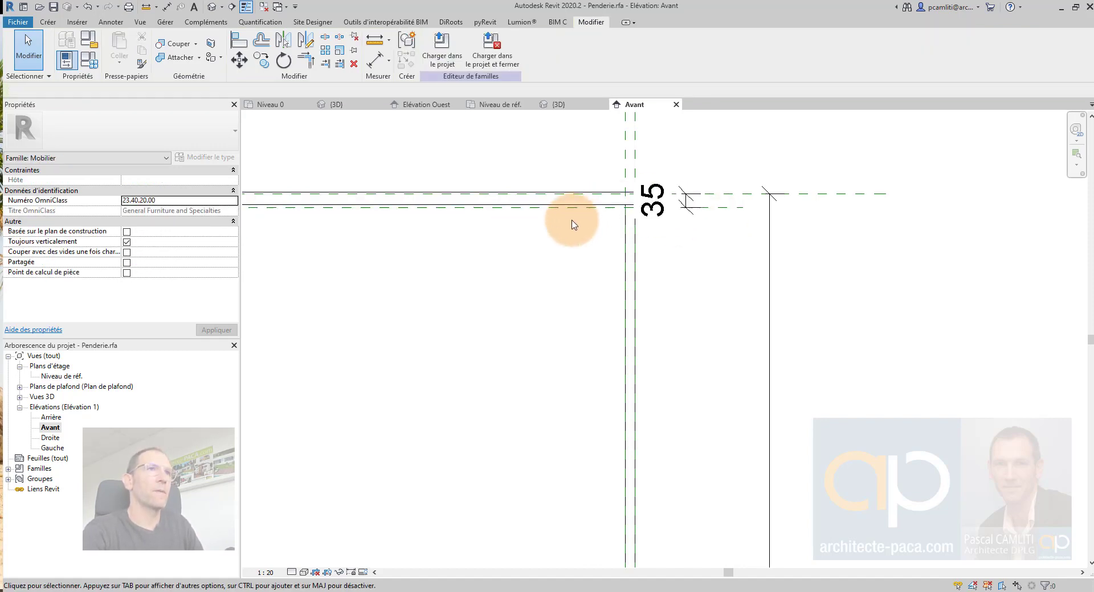
# - Align the top panel's upper face to the upper horizontal reference plane and lock it
pyautogui.moveTo(574, 223); pyautogui.dragTo(602, 217, button='middle')
pyautogui.click(237, 45)
pyautogui.scroll(2, 552, 247)
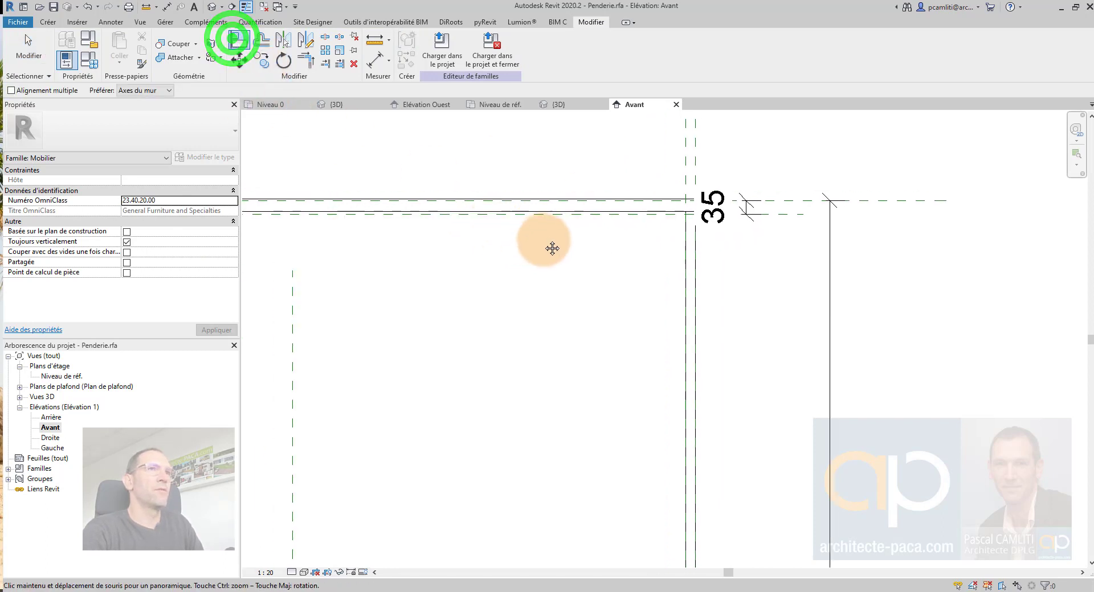
pyautogui.click(809, 197)
pyautogui.click(643, 197)
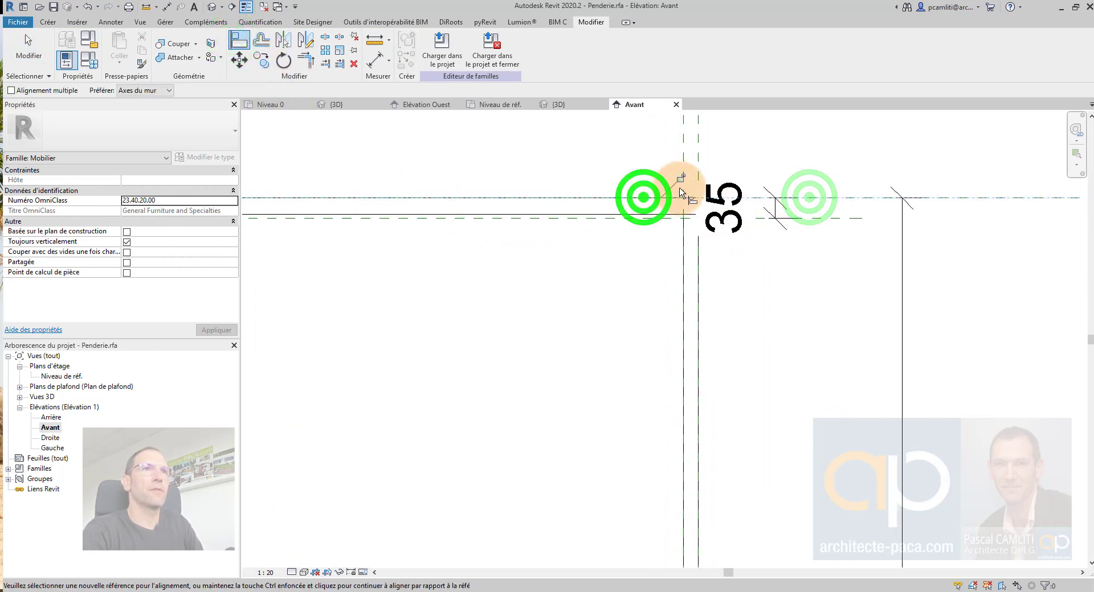
pyautogui.click(679, 177)
# - Align the side panels' top edge and the top panel's underside to the lower horizontal reference plane and lock the alignment
pyautogui.click(833, 221)
pyautogui.click(651, 214)
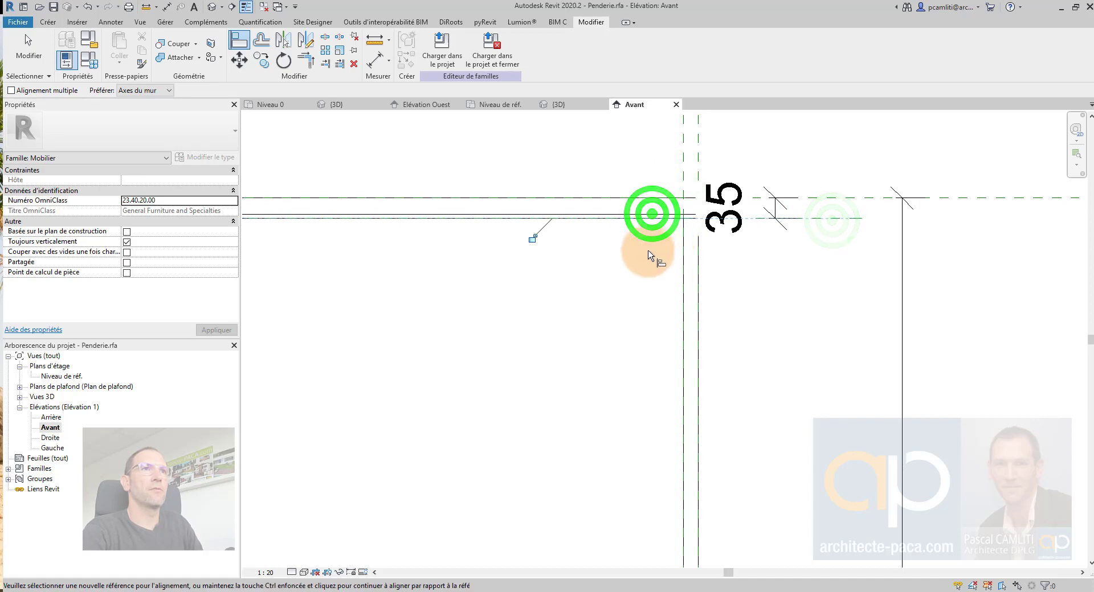
pyautogui.click(833, 219)
pyautogui.click(663, 214)
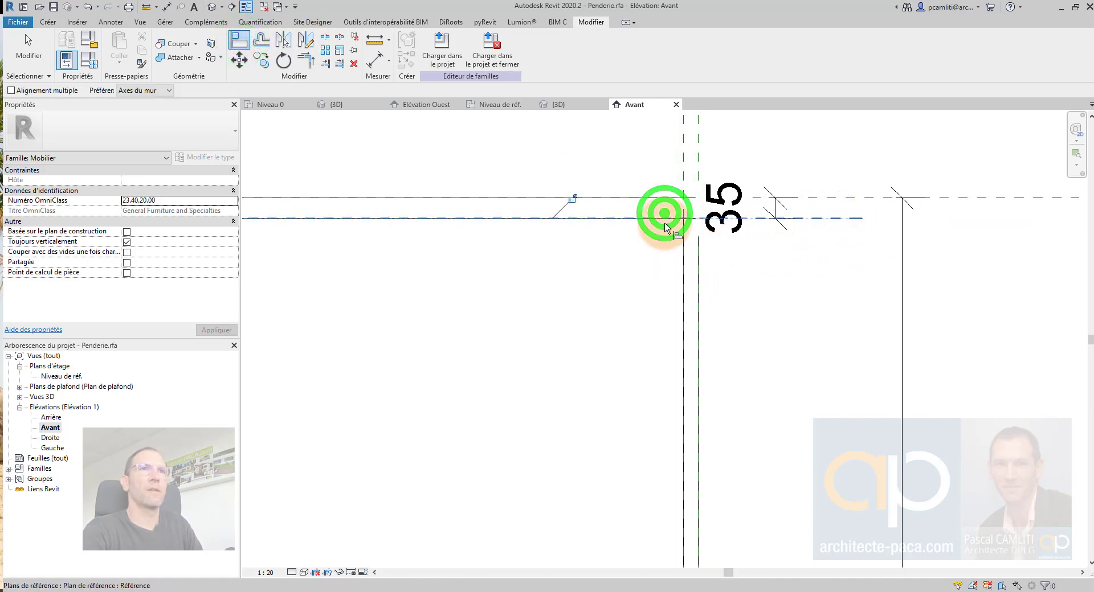
pyautogui.click(572, 199)
pyautogui.scroll(-1, 676, 242)
pyautogui.scroll(-3, 678, 245)
pyautogui.press('Escape')
pyautogui.press('Escape')
# - Try to pull the top of the U-shaped side and back extrusion down to test its constraints
pyautogui.click(683, 258)
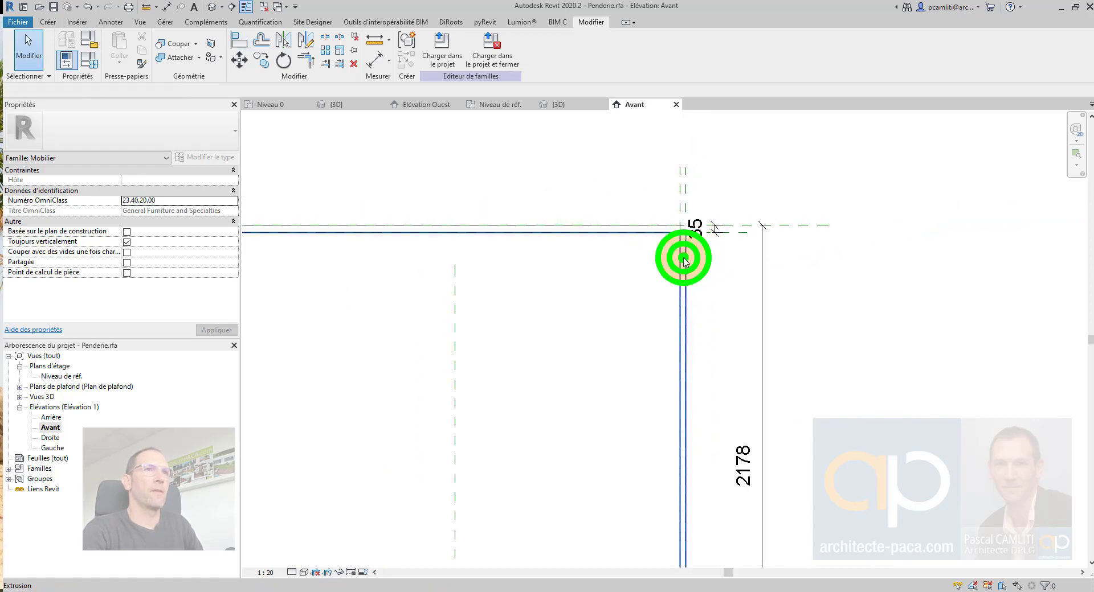
pyautogui.scroll(-2, 683, 258)
pyautogui.moveTo(552, 241); pyautogui.dragTo(552, 269)
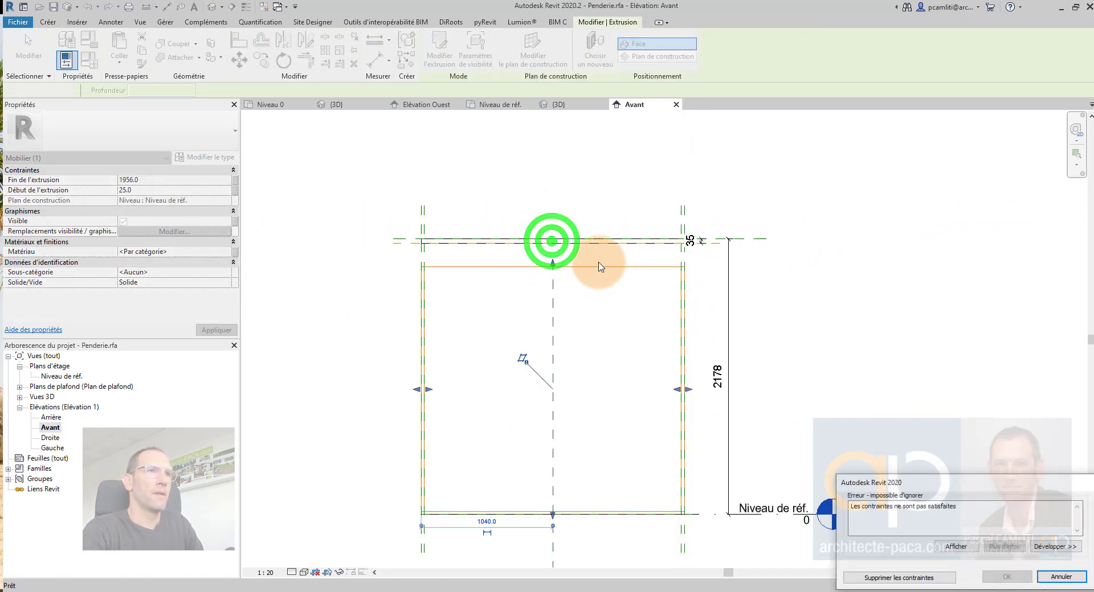
pyautogui.press('Escape')
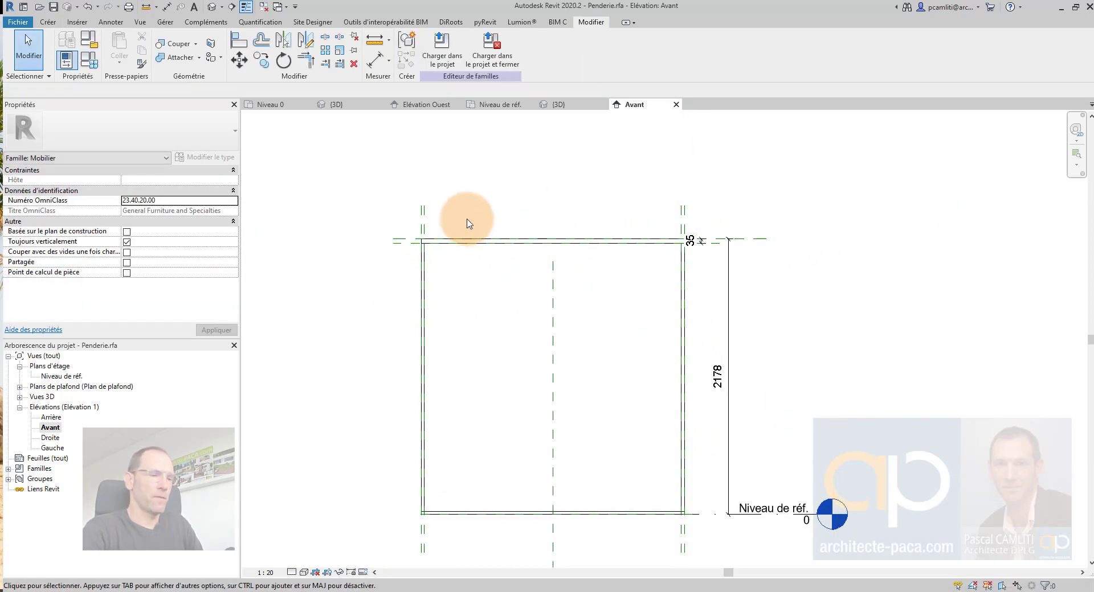
# - Return to the 3D view and check the wardrobe with its top panel from an angle
pyautogui.hotkey('ctrl', 'Tab')
pyautogui.scroll(-2, 596, 273)
pyautogui.keyDown('shift'); pyautogui.moveTo(587, 308); pyautogui.dragTo(317, 369, button='middle'); pyautogui.keyUp('shift')
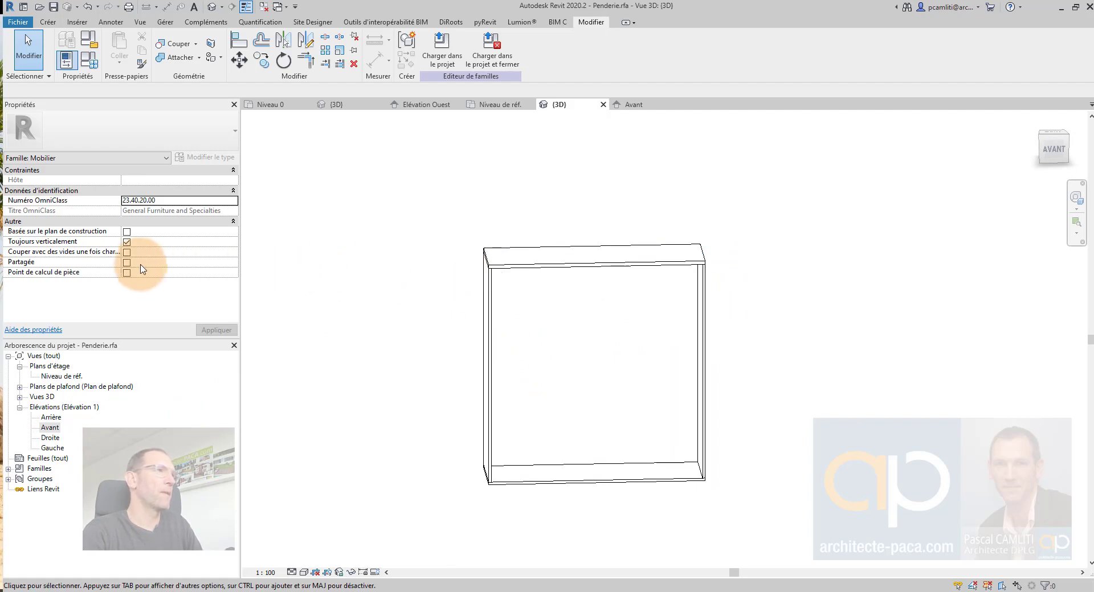
# - Open the Niveau de réf. floor plan and look through the material browser for the U-shaped side and back extrusion
pyautogui.doubleClick(58, 377)
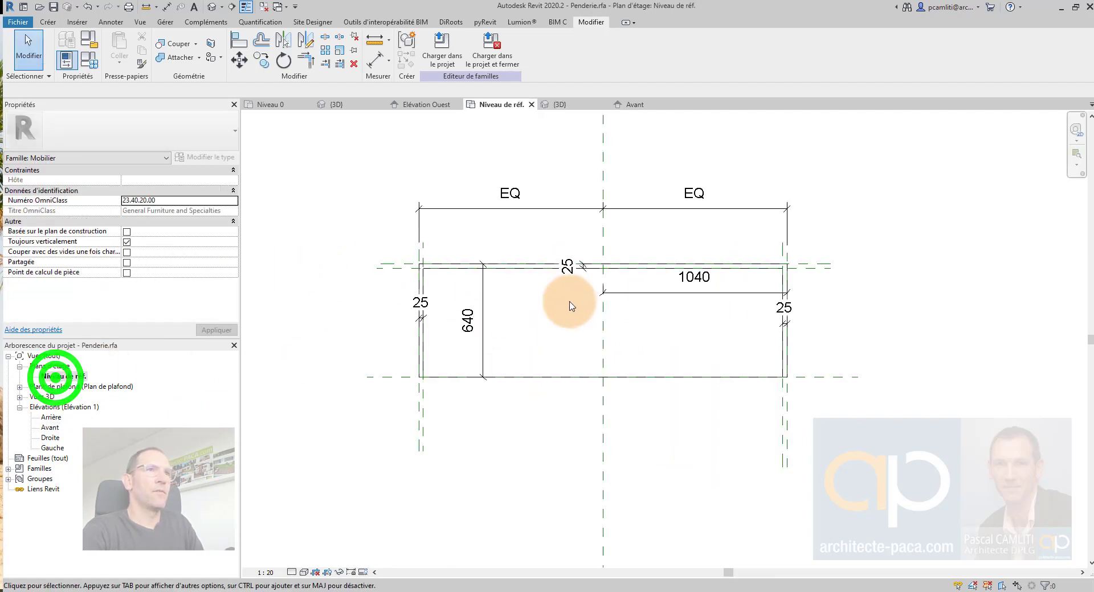
pyautogui.scroll(1, 535, 344)
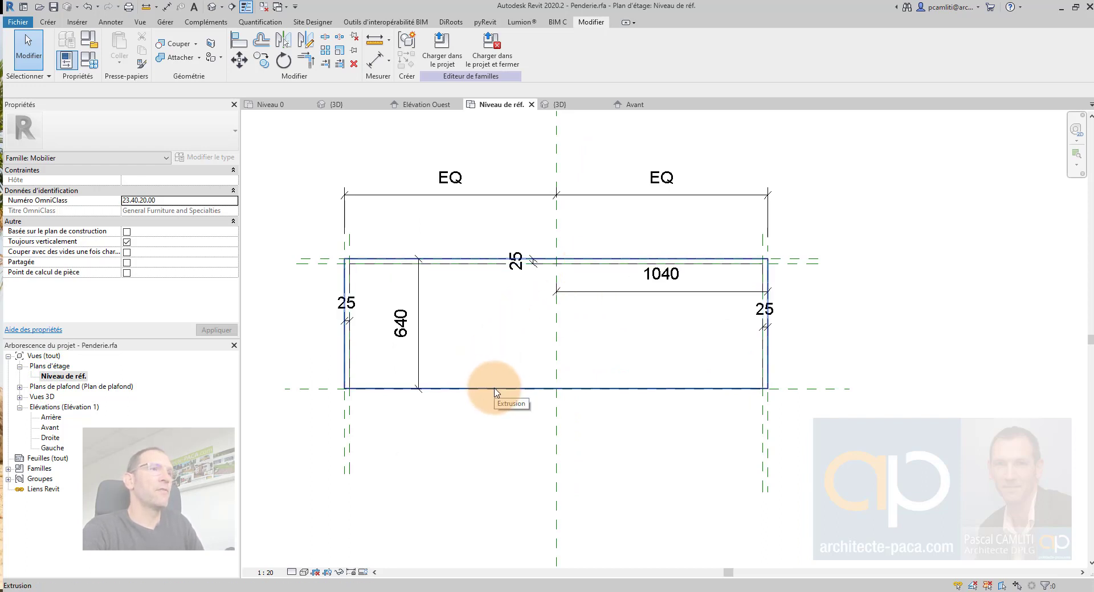
pyautogui.click(395, 264)
pyautogui.click(222, 251)
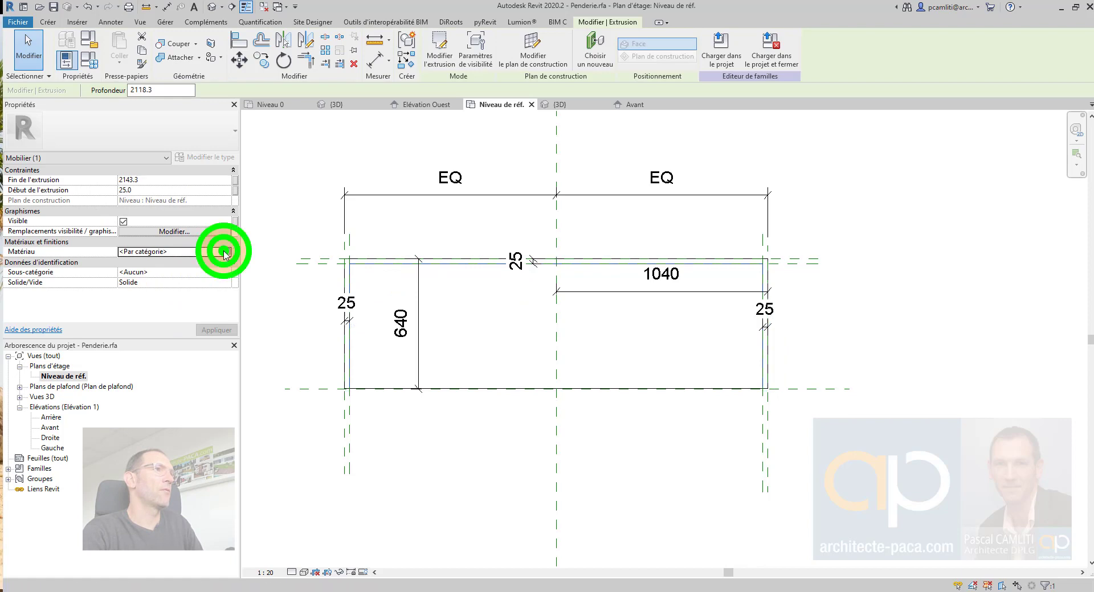
pyautogui.click(223, 251)
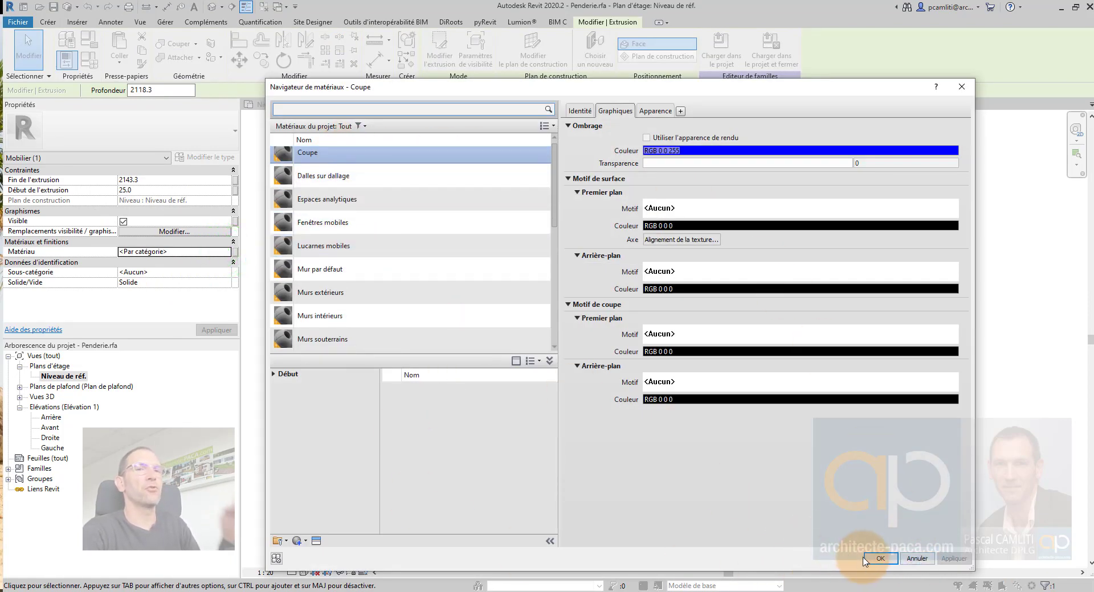
pyautogui.click(917, 558)
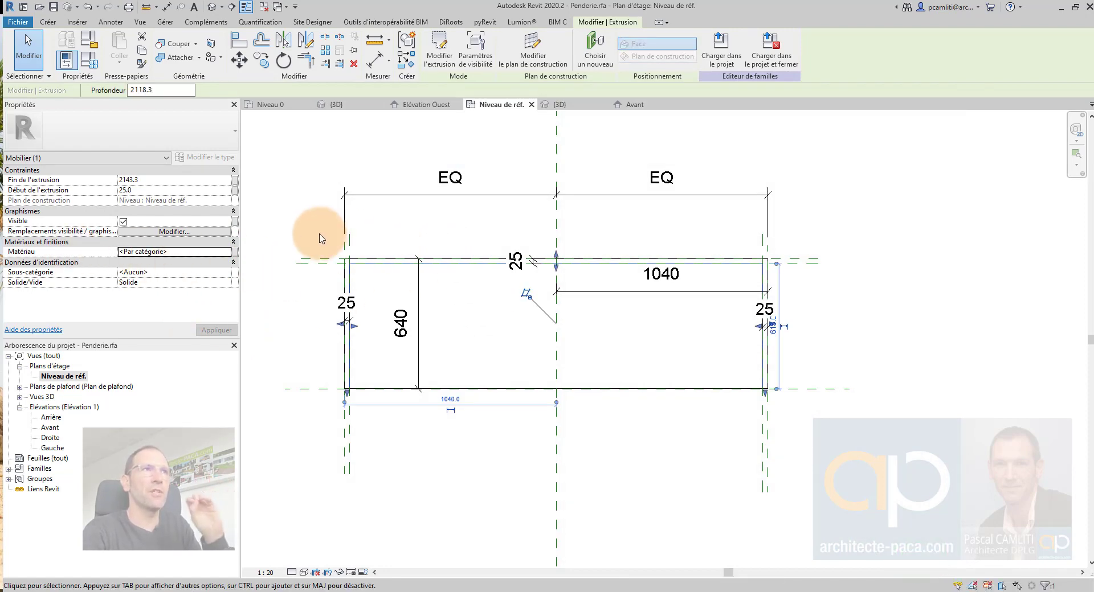
pyautogui.click(319, 200)
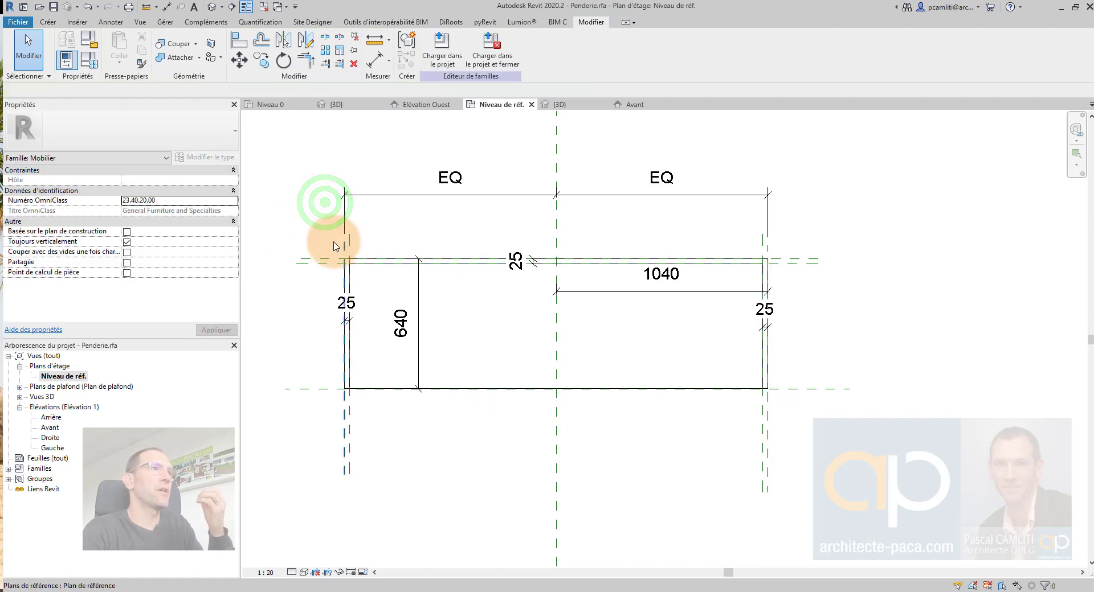
pyautogui.click(457, 265)
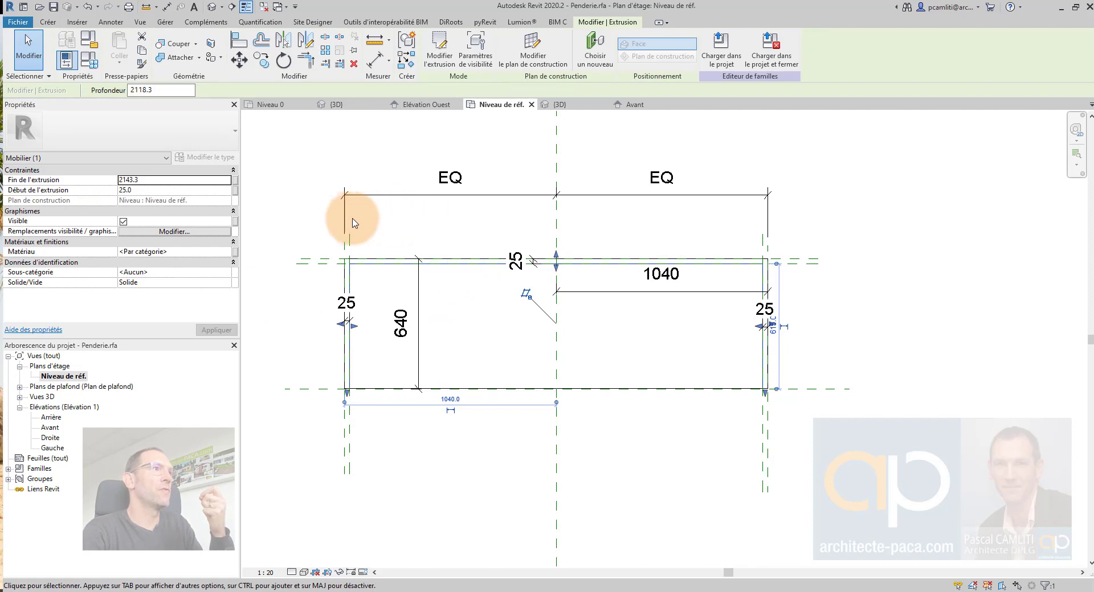
pyautogui.click(306, 180)
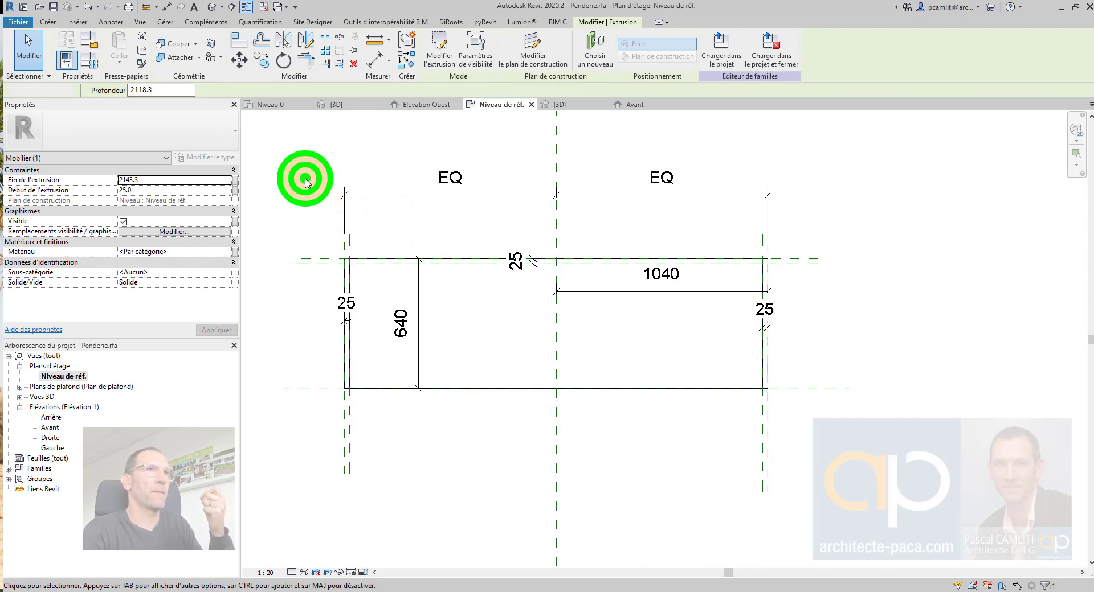
# - Associate the material of the U-shaped side and back extrusion with a new type parameter named Matériau Penderie
pyautogui.click(380, 266)
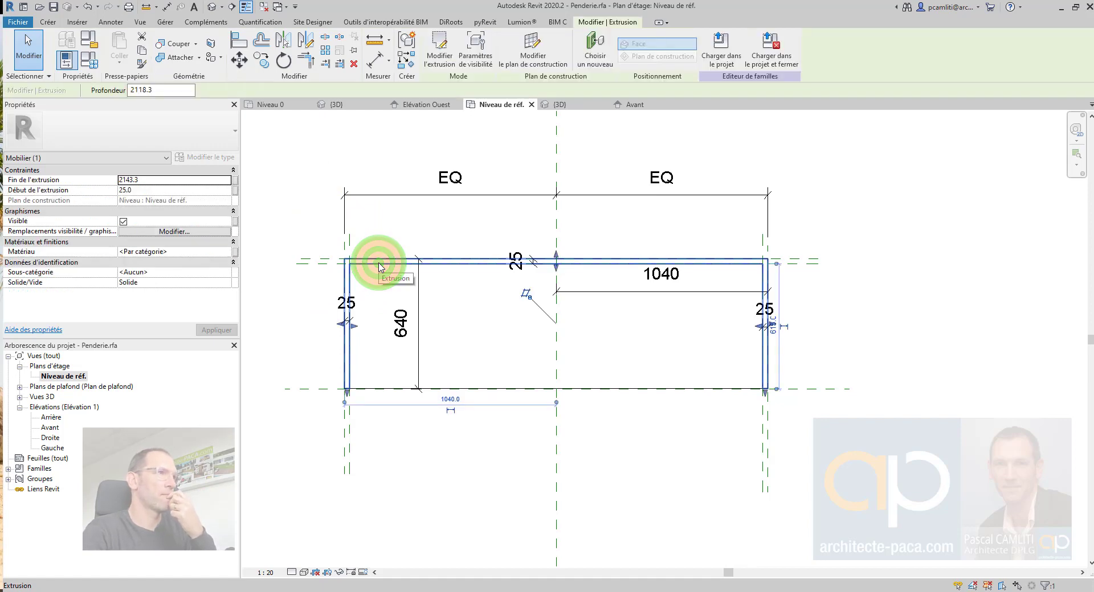
pyautogui.click(235, 255)
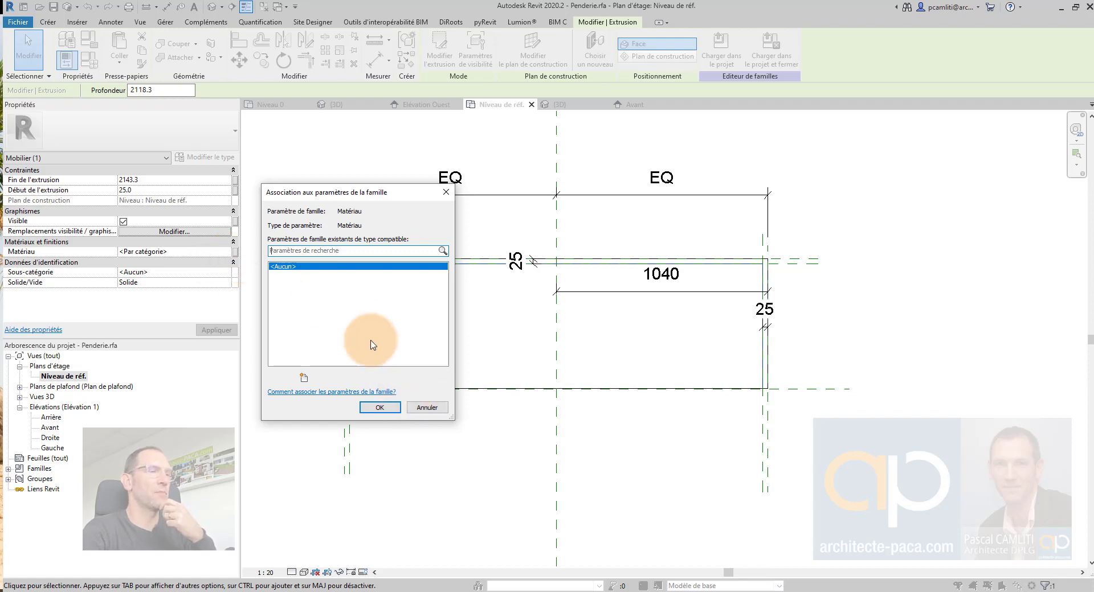
pyautogui.click(306, 379)
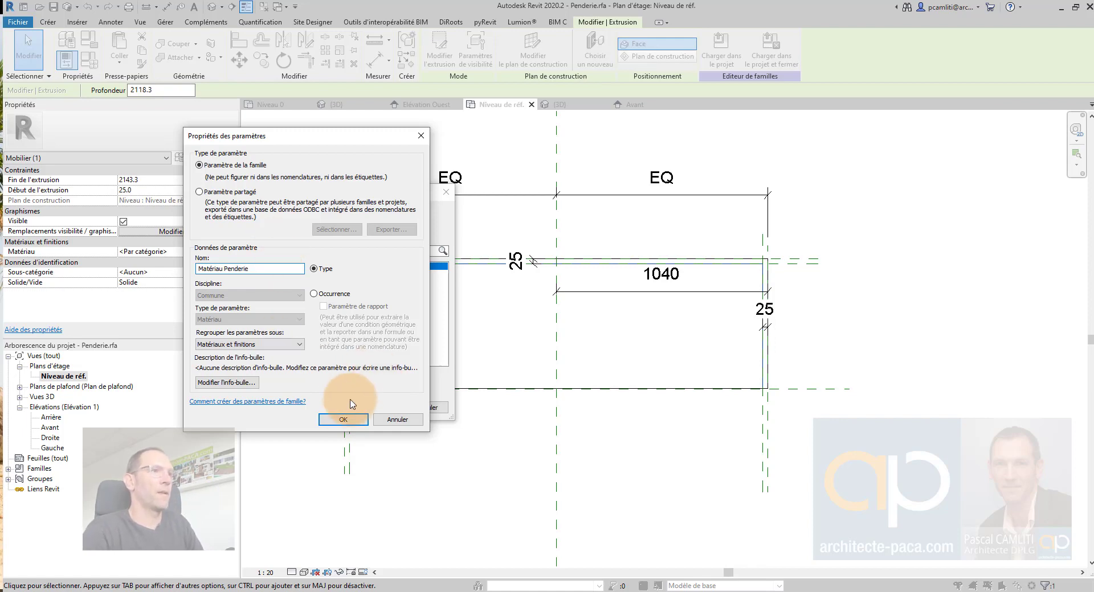
pyautogui.click(343, 419)
pyautogui.click(372, 408)
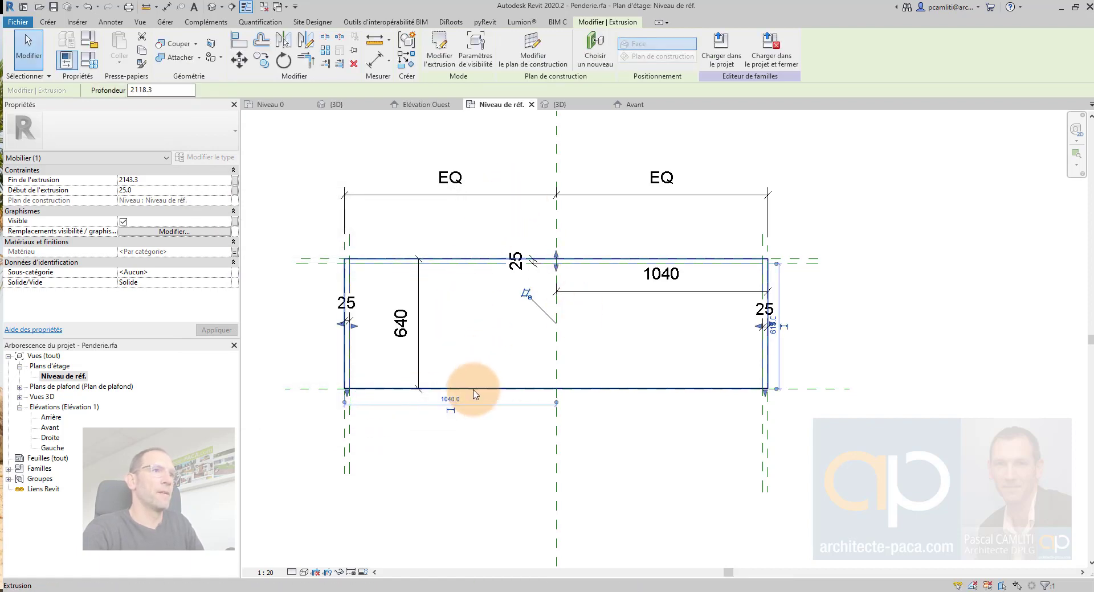
# - In the 3D view, associate the material of both the top and base panels with the Matériau Penderie parameter
pyautogui.click(475, 394)
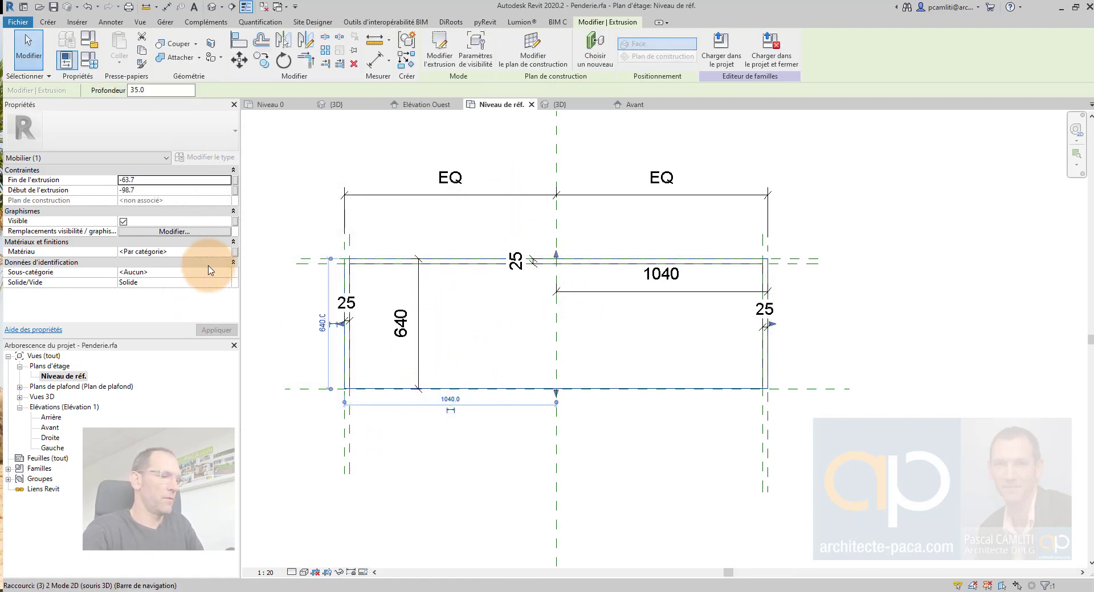
pyautogui.hotkey('ctrl', 'Tab')
pyautogui.click(562, 251)
pyautogui.click(614, 479)
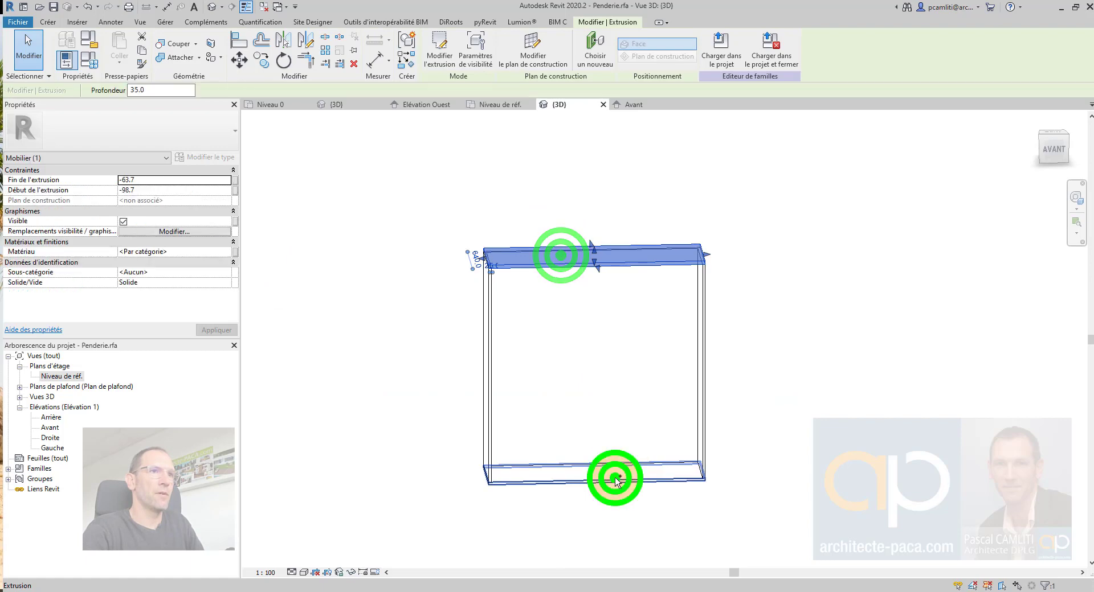
pyautogui.click(235, 252)
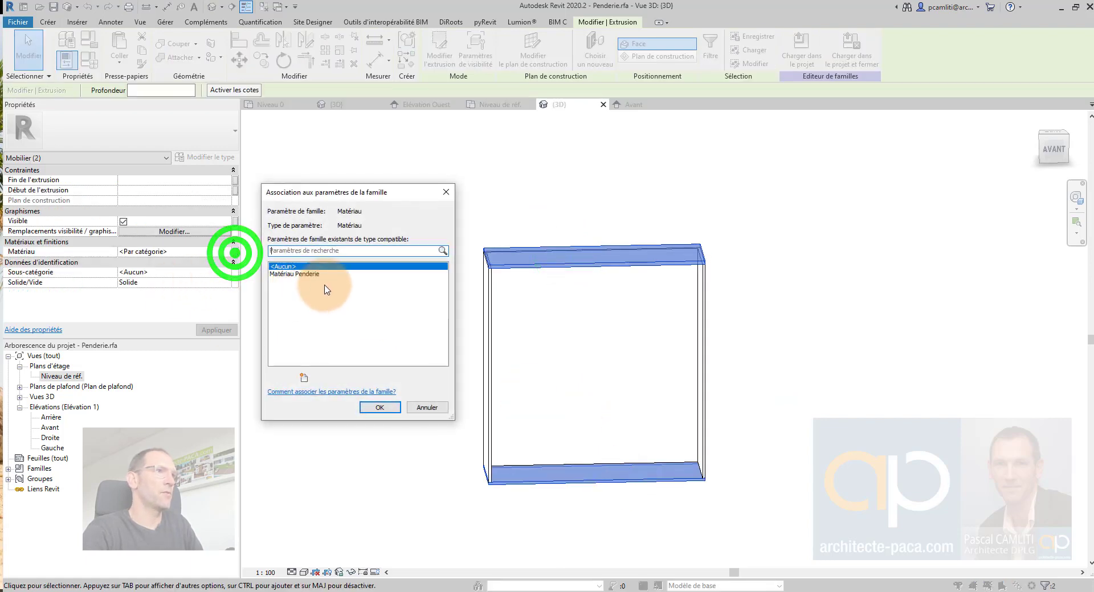
pyautogui.click(308, 273)
pyautogui.click(376, 407)
pyautogui.click(851, 268)
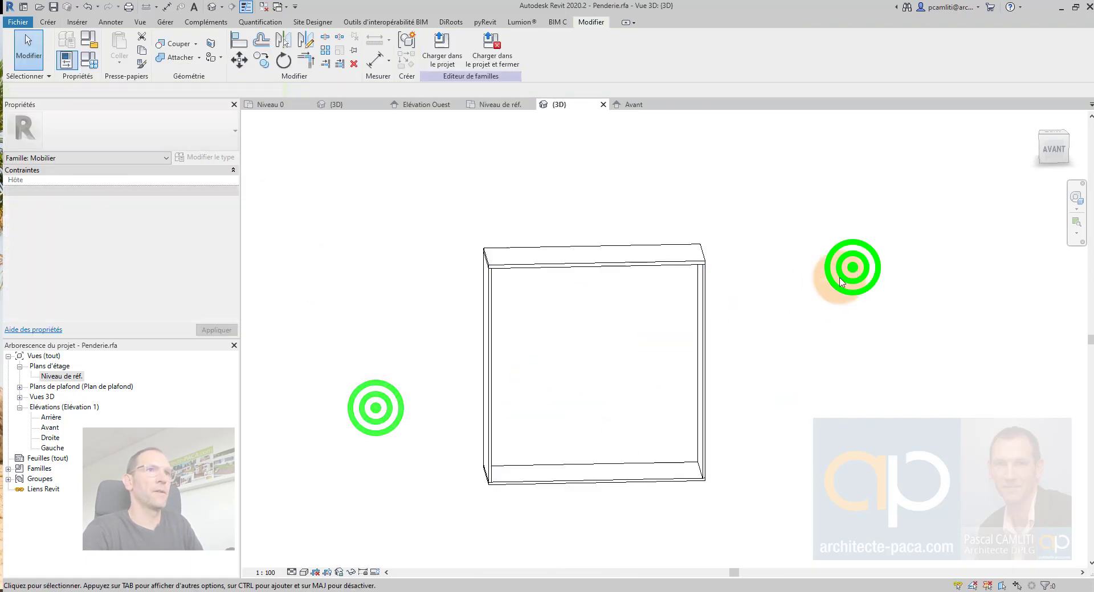
pyautogui.keyDown('shift'); pyautogui.moveTo(769, 325); pyautogui.dragTo(708, 359, button='middle'); pyautogui.keyUp('shift')
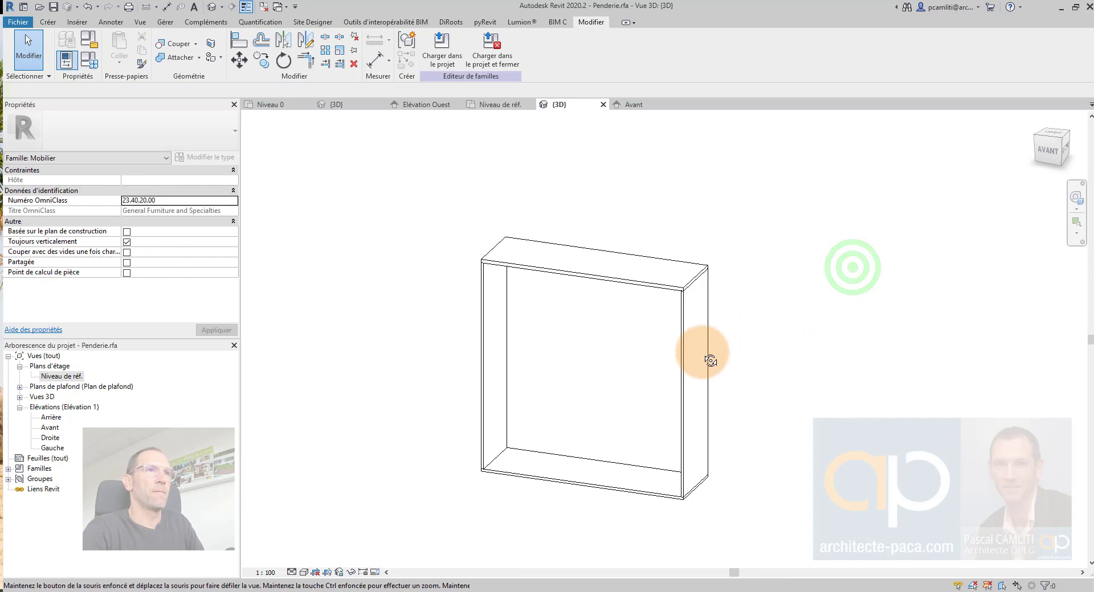
# - In the Niveau de réf. plan, draw a reference line from the wardrobe's inner front-left corner outward at about 30° to the front plane
pyautogui.doubleClick(78, 380)
pyautogui.scroll(1, 440, 370)
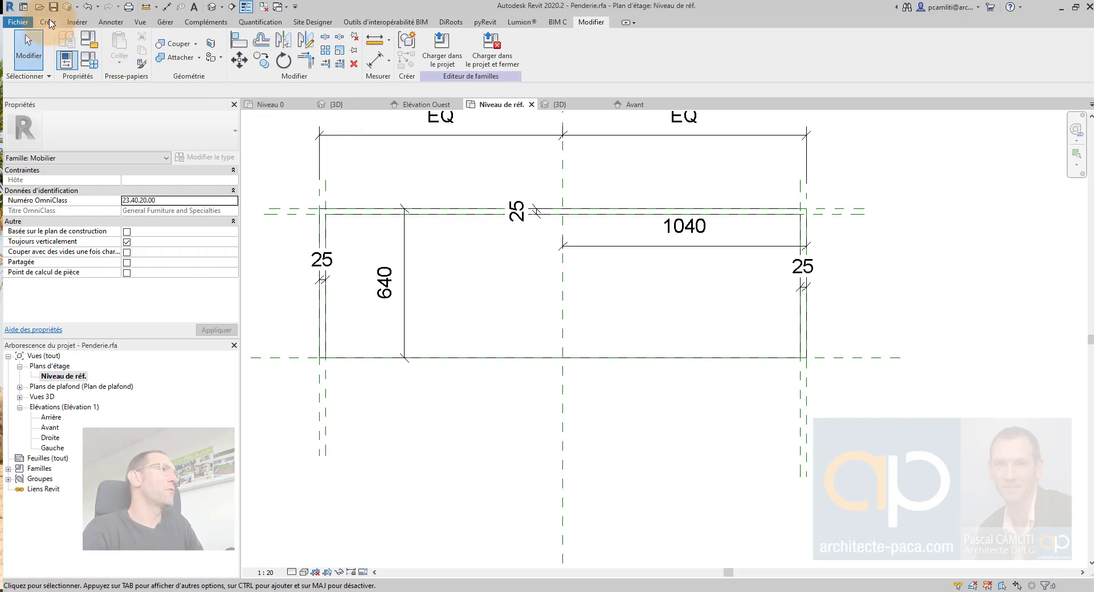
pyautogui.click(49, 23)
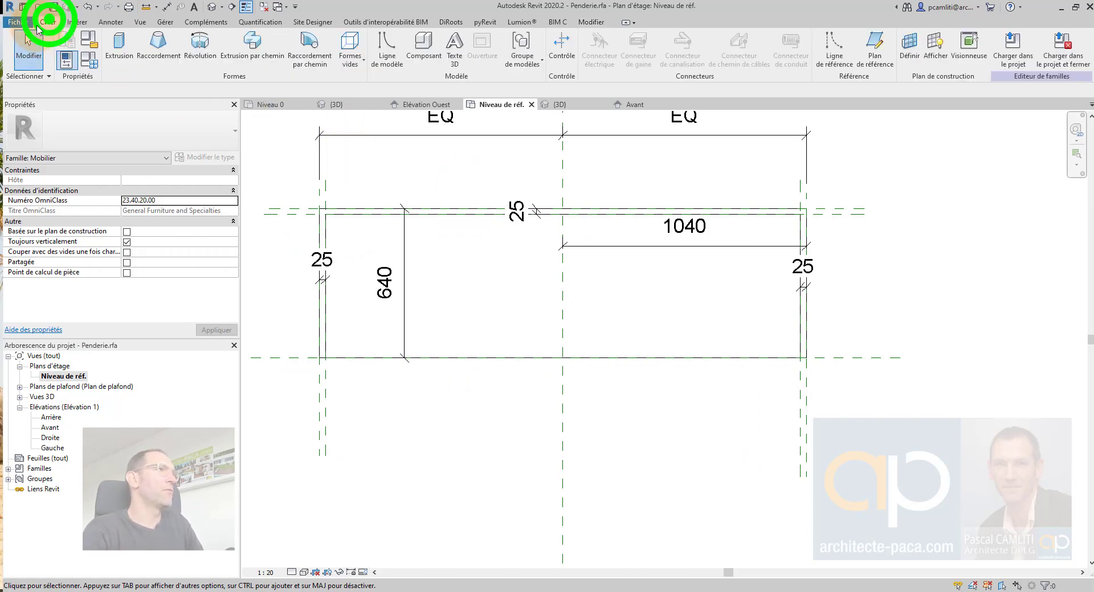
pyautogui.click(848, 65)
pyautogui.scroll(4, 330, 364)
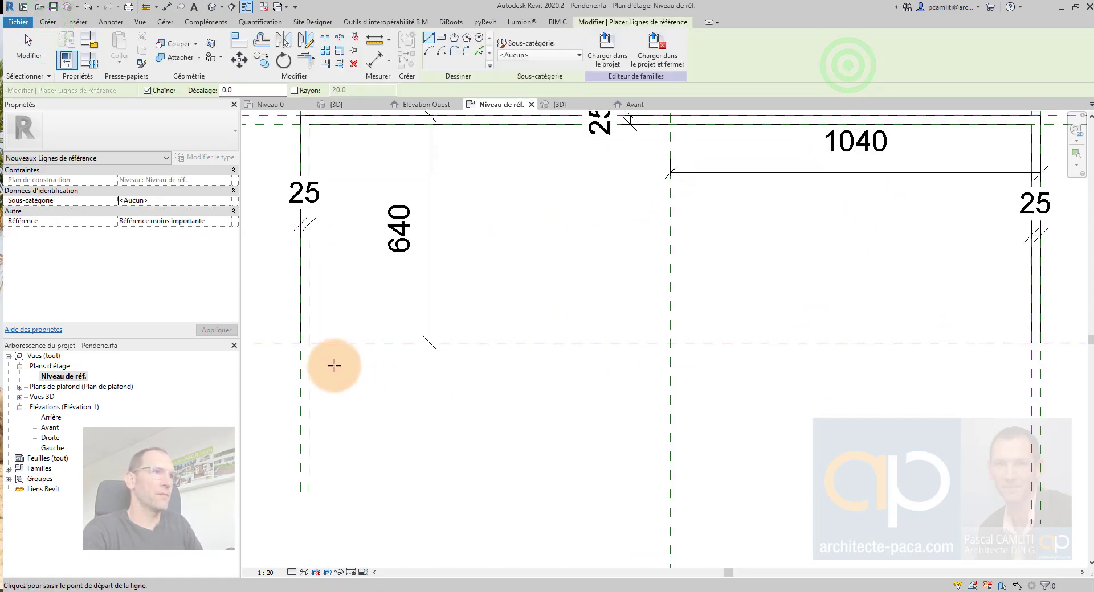
pyautogui.click(304, 337)
pyautogui.scroll(-4, 513, 484)
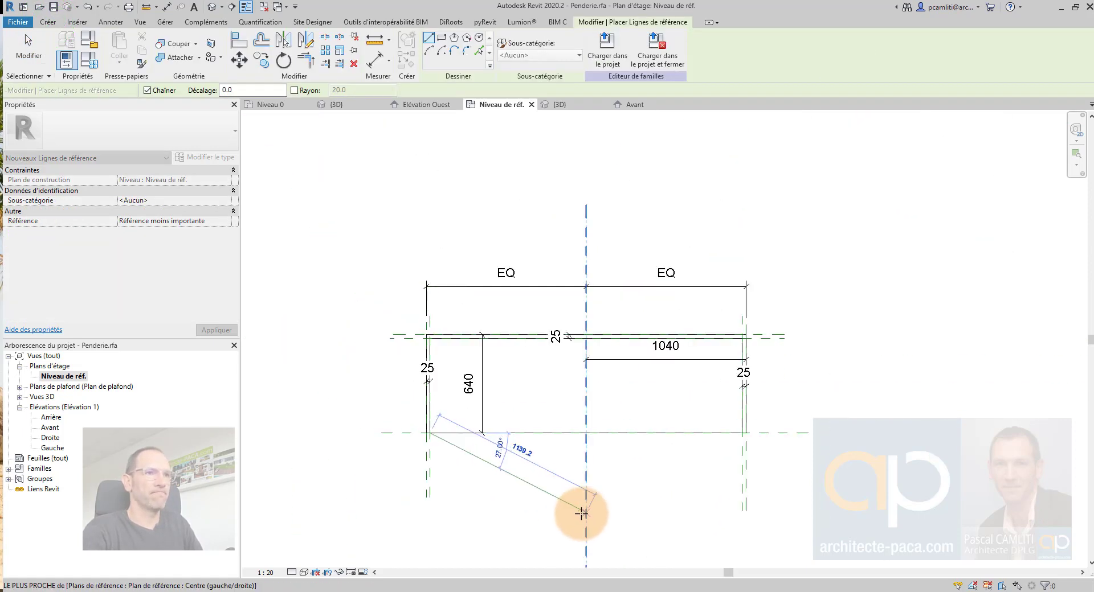
pyautogui.click(562, 510)
pyautogui.press('Escape')
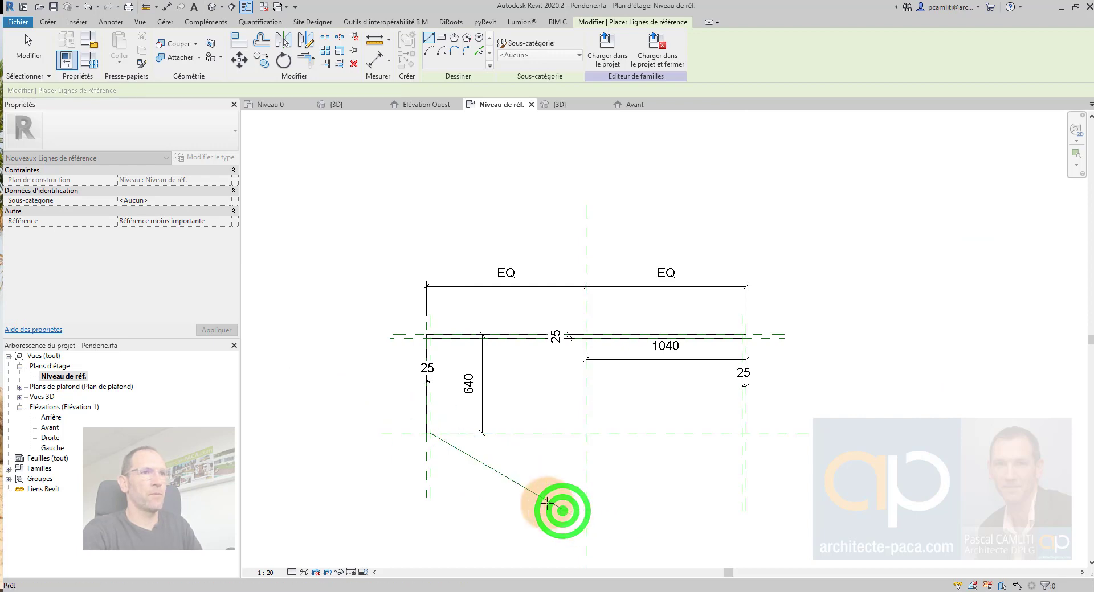
pyautogui.press('Escape')
# - Align the slanted reference line's start point with the reference plane on the left panel's inner face
pyautogui.moveTo(534, 496); pyautogui.dragTo(494, 420, button='middle')
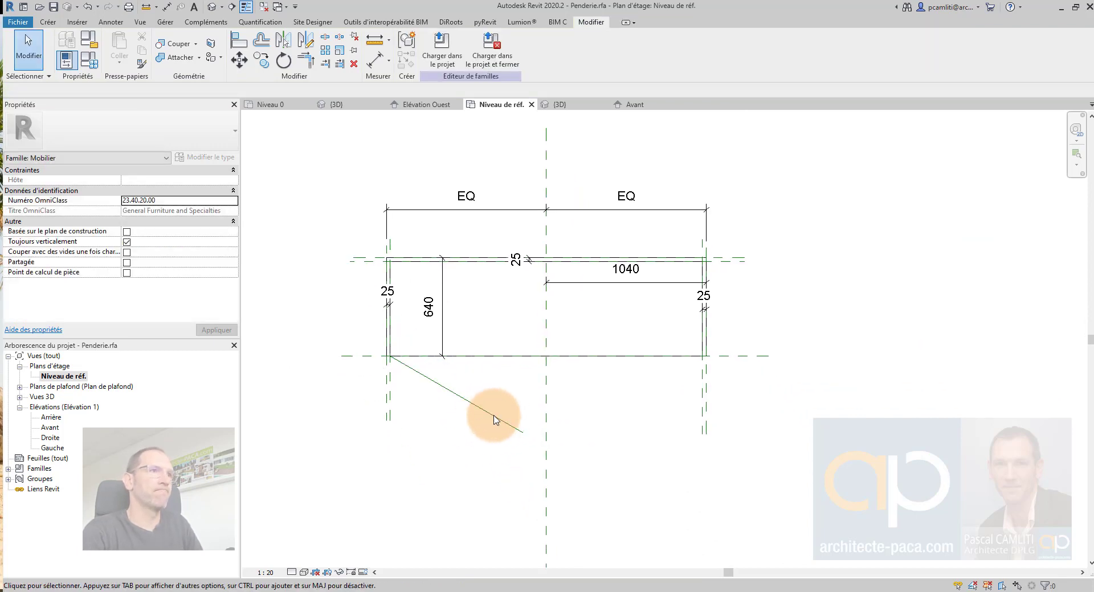
pyautogui.click(239, 41)
pyautogui.scroll(4, 407, 353)
pyautogui.click(371, 385)
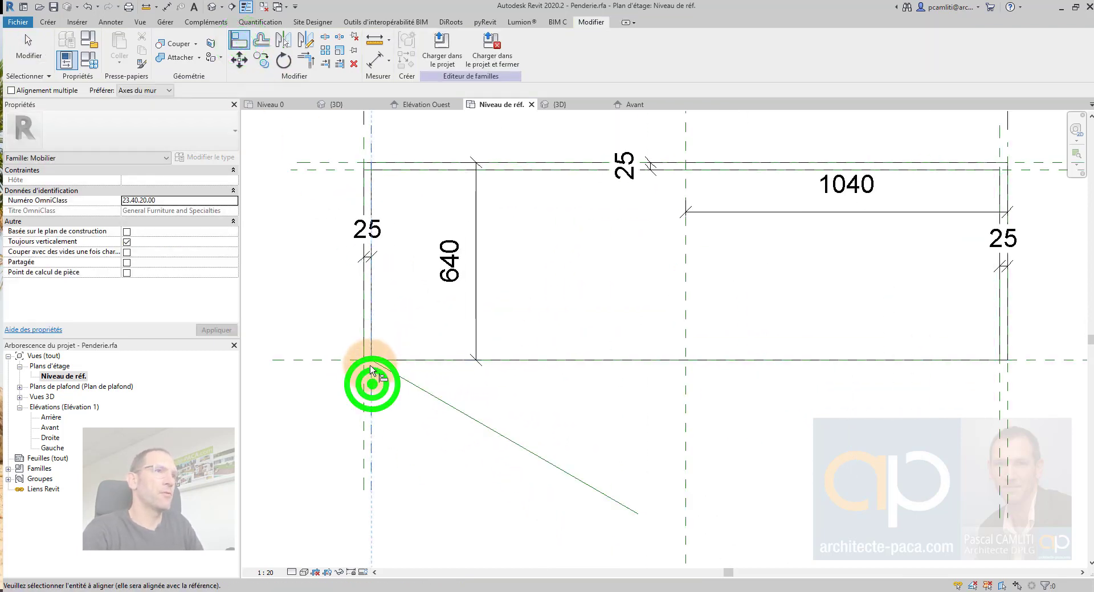
pyautogui.click(370, 360)
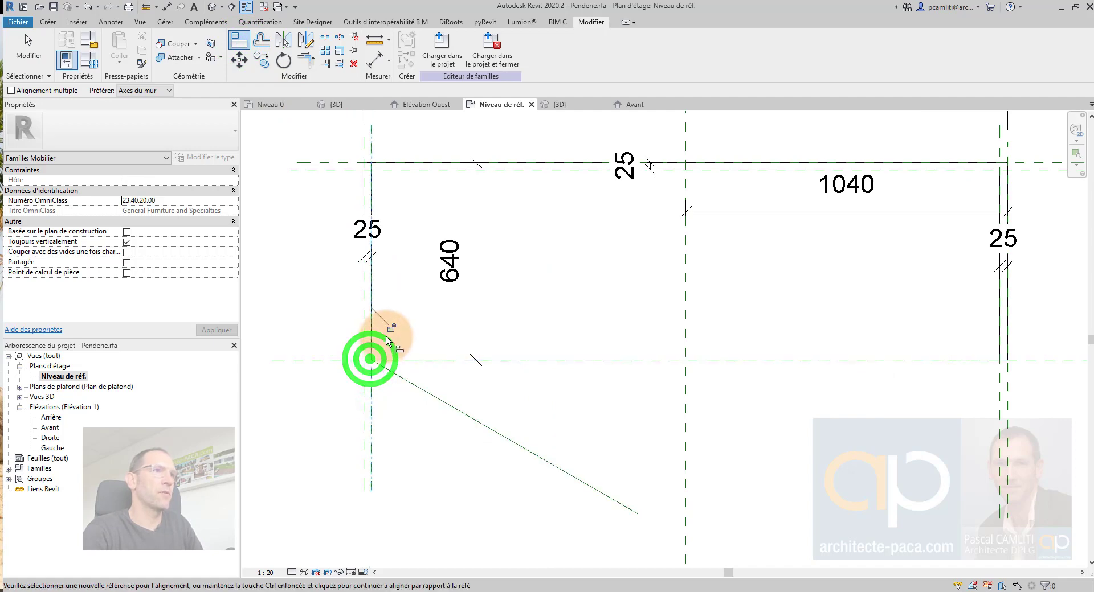
# - Align the slanted reference line's start point with the wardrobe's front reference plane and lock the alignment
pyautogui.click(338, 360)
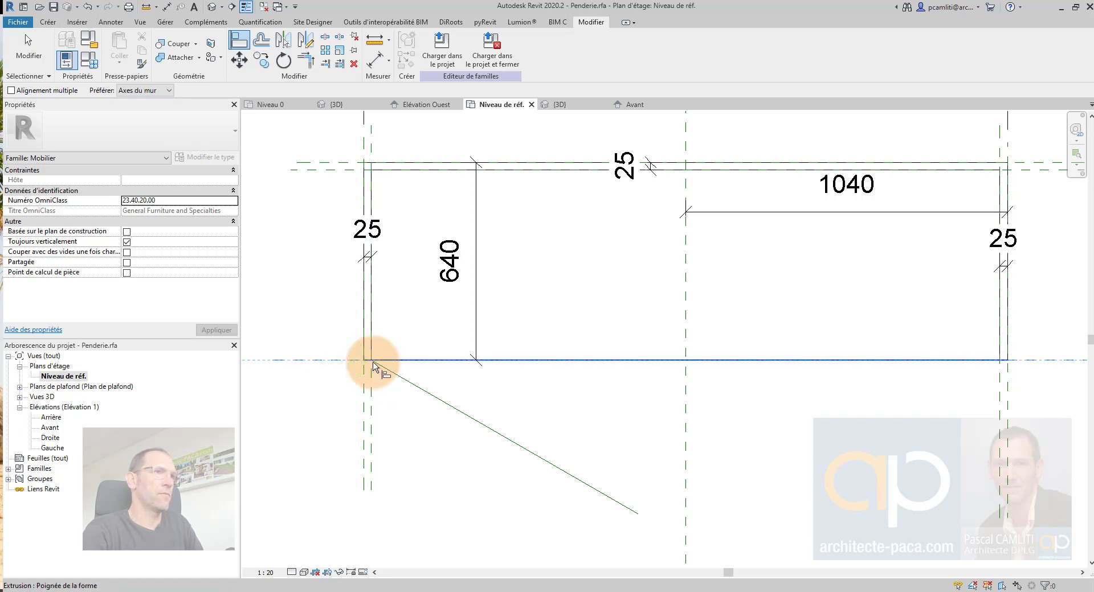
pyautogui.click(371, 361)
pyautogui.click(659, 378)
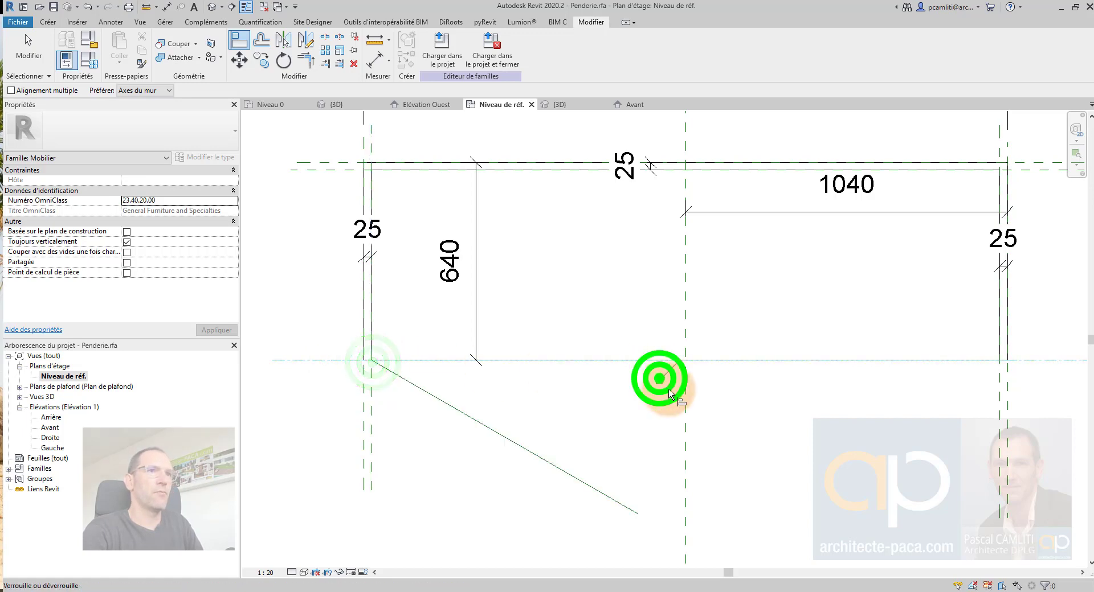
pyautogui.press('Escape')
pyautogui.press('Escape')
# - Add an angular dimension between the front reference plane and the slanted reference line
pyautogui.scroll(-2, 621, 396)
pyautogui.moveTo(621, 395); pyautogui.dragTo(589, 356, button='middle')
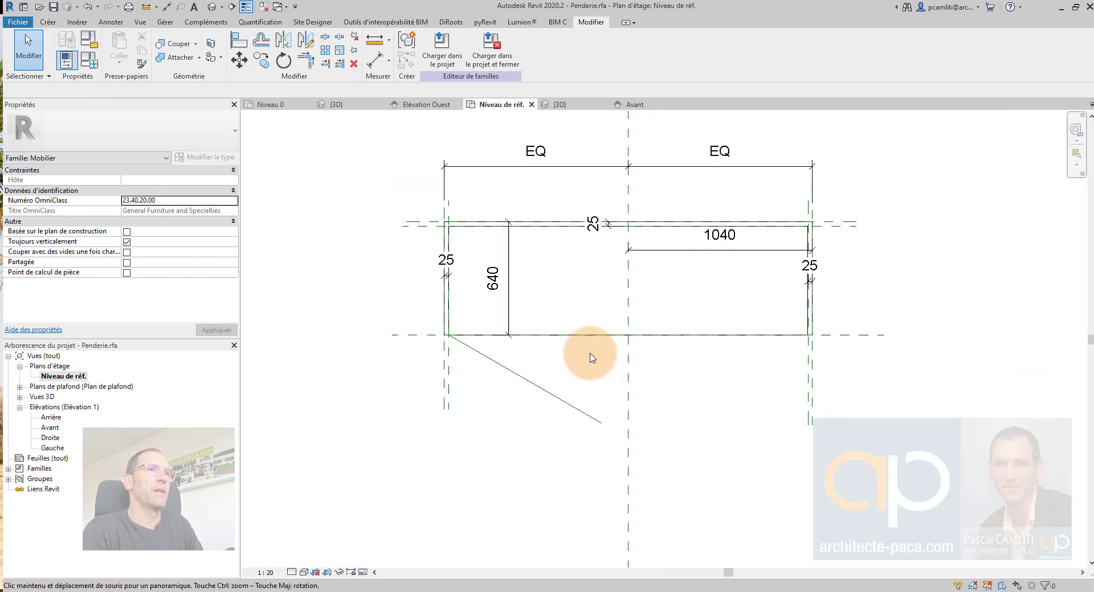
pyautogui.click(378, 67)
pyautogui.click(466, 54)
pyautogui.click(414, 336)
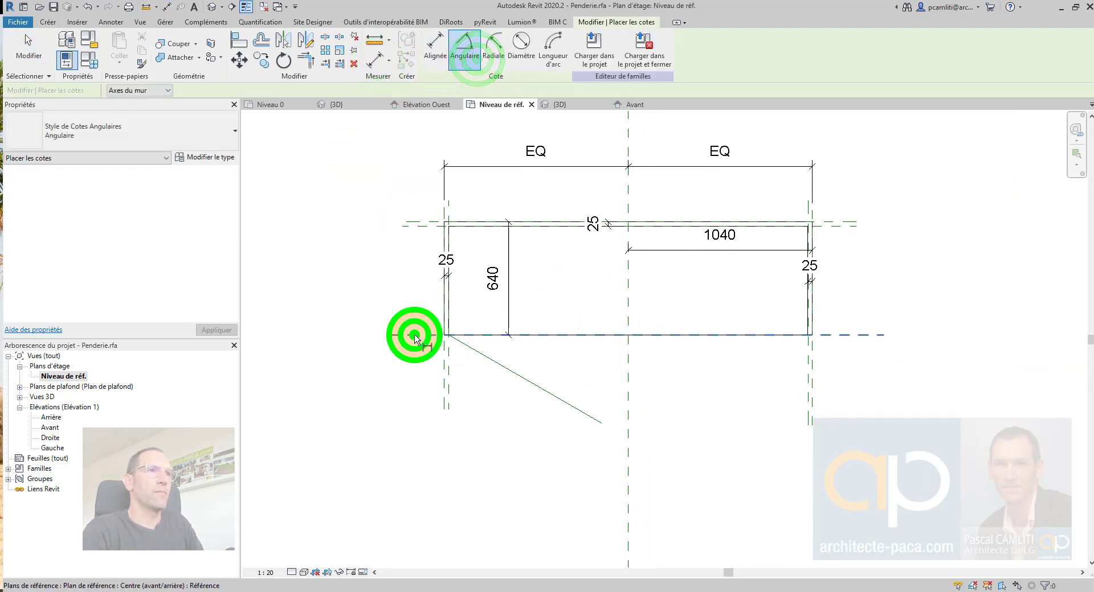
pyautogui.click(598, 359)
pyautogui.press('Escape')
pyautogui.press('Escape')
# - Label the angular dimension with a new type parameter named Angle ouverture porte
pyautogui.click(605, 364)
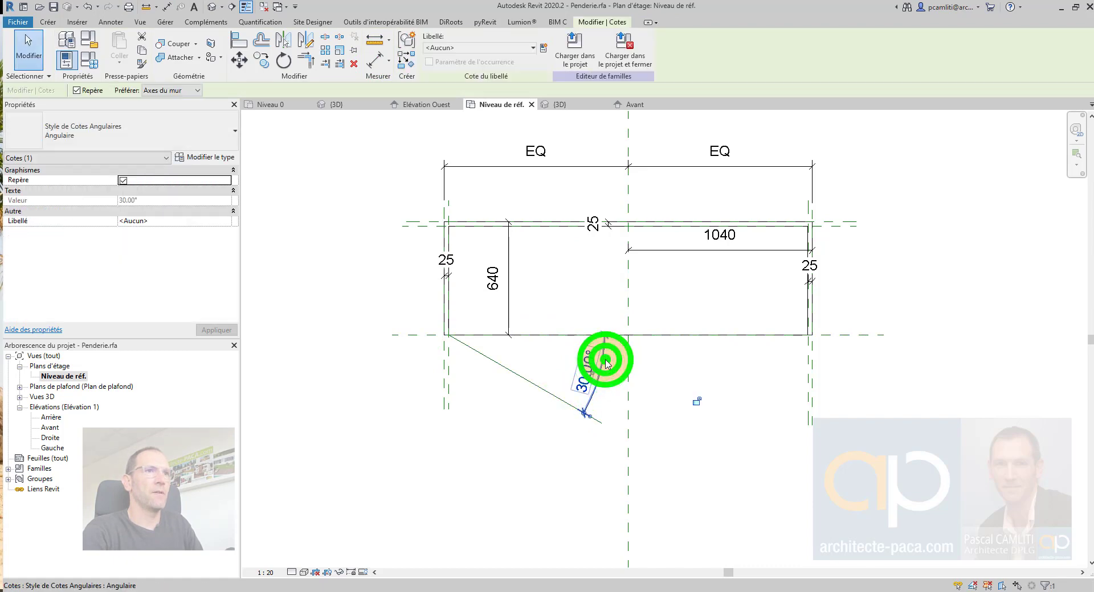
pyautogui.click(547, 48)
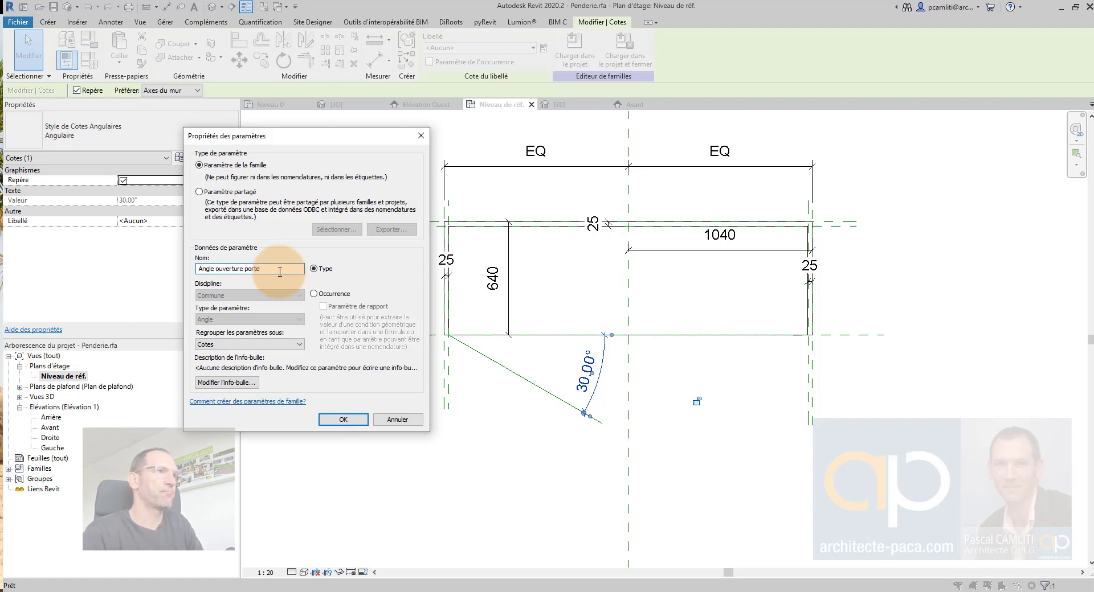
pyautogui.click(343, 420)
pyautogui.click(649, 369)
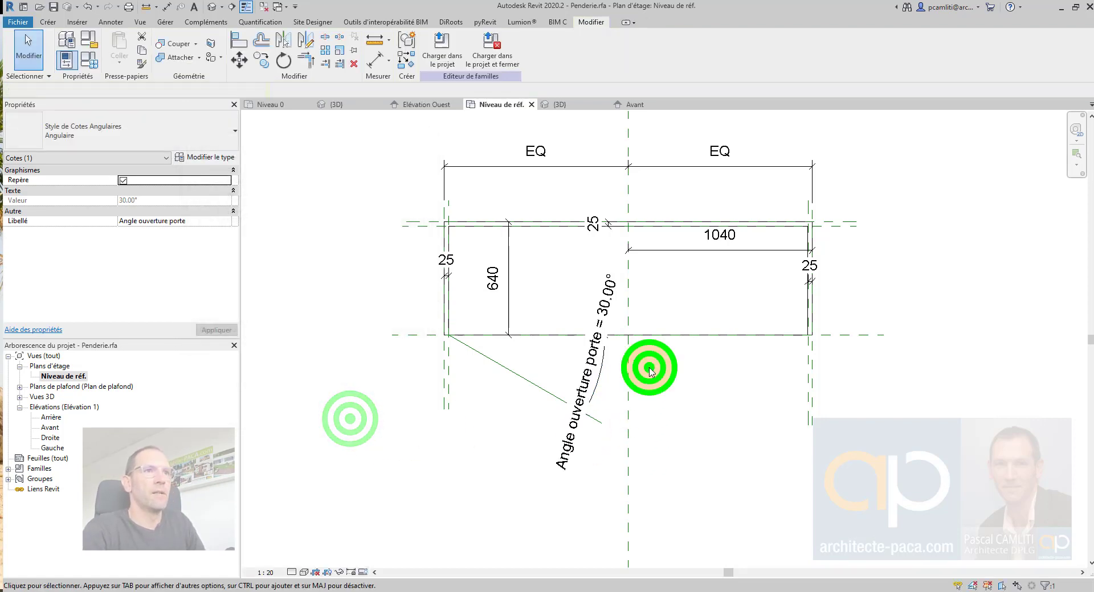
# - Start a new extrusion and use the slanted reference line's plane as its work plane
pyautogui.scroll(2, 651, 371)
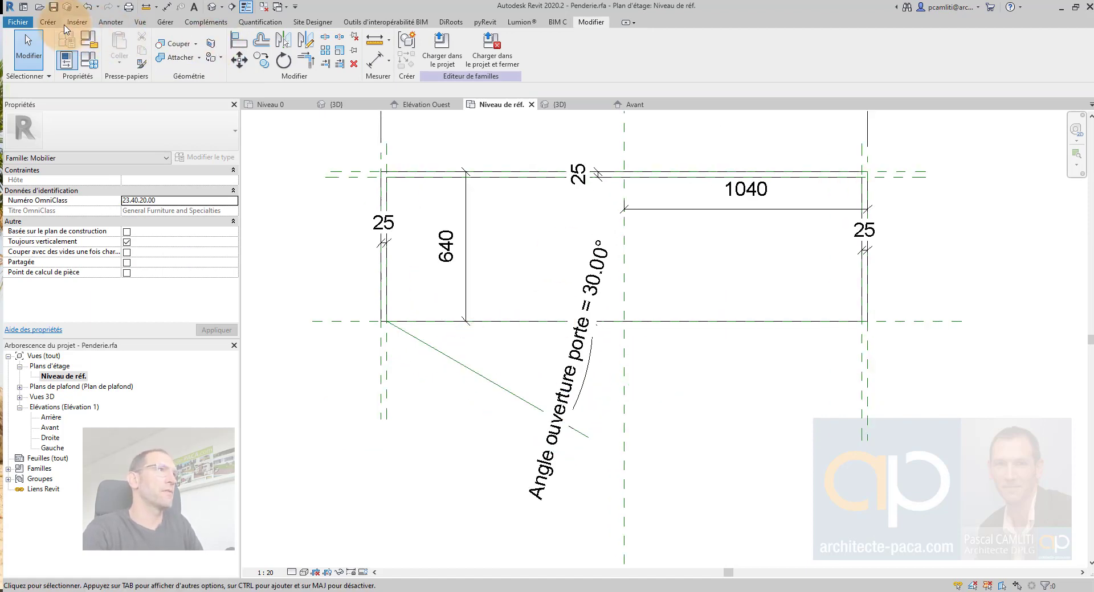
pyautogui.click(49, 24)
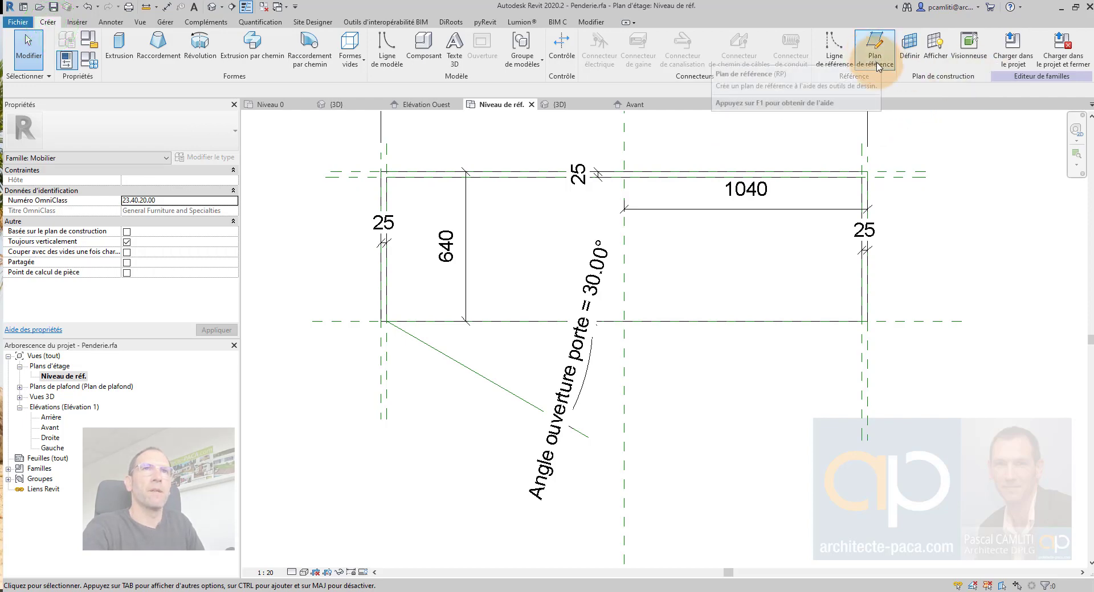
pyautogui.click(122, 51)
pyautogui.click(538, 53)
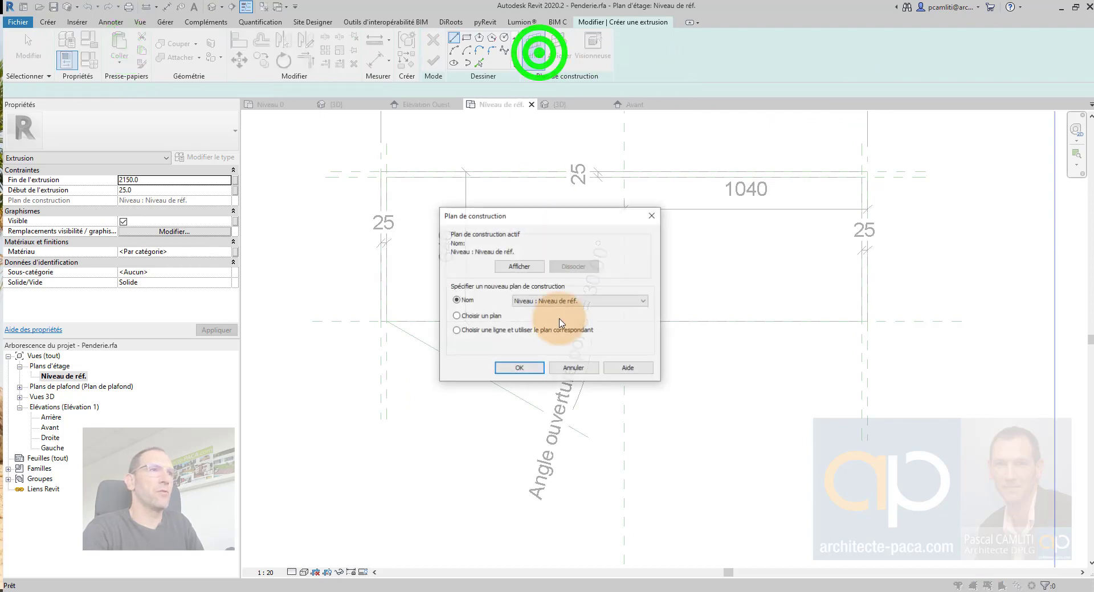
pyautogui.click(486, 316)
pyautogui.click(514, 367)
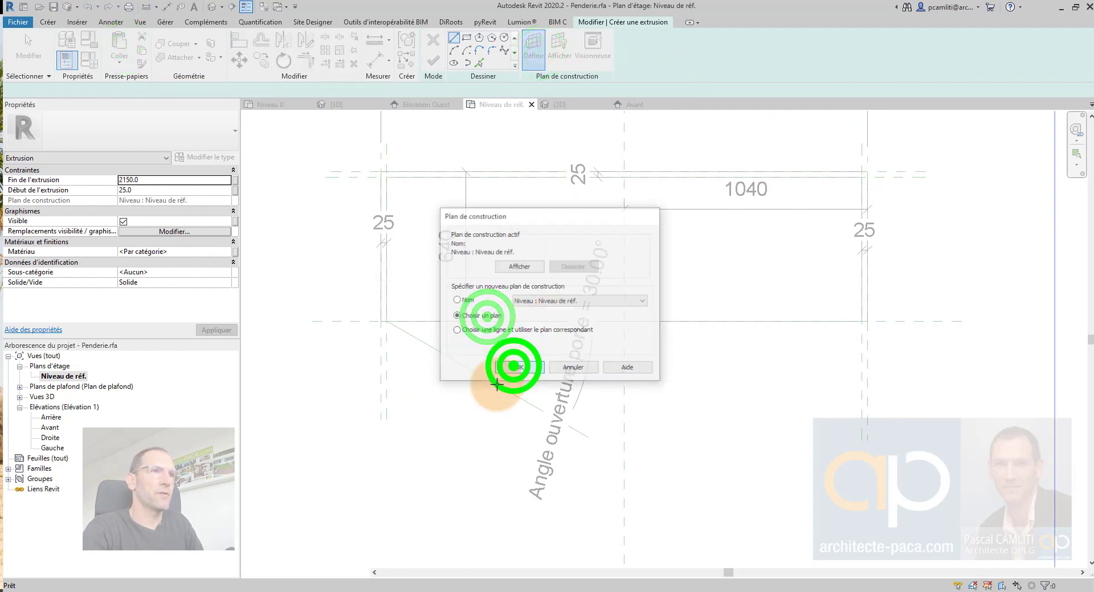
pyautogui.click(487, 382)
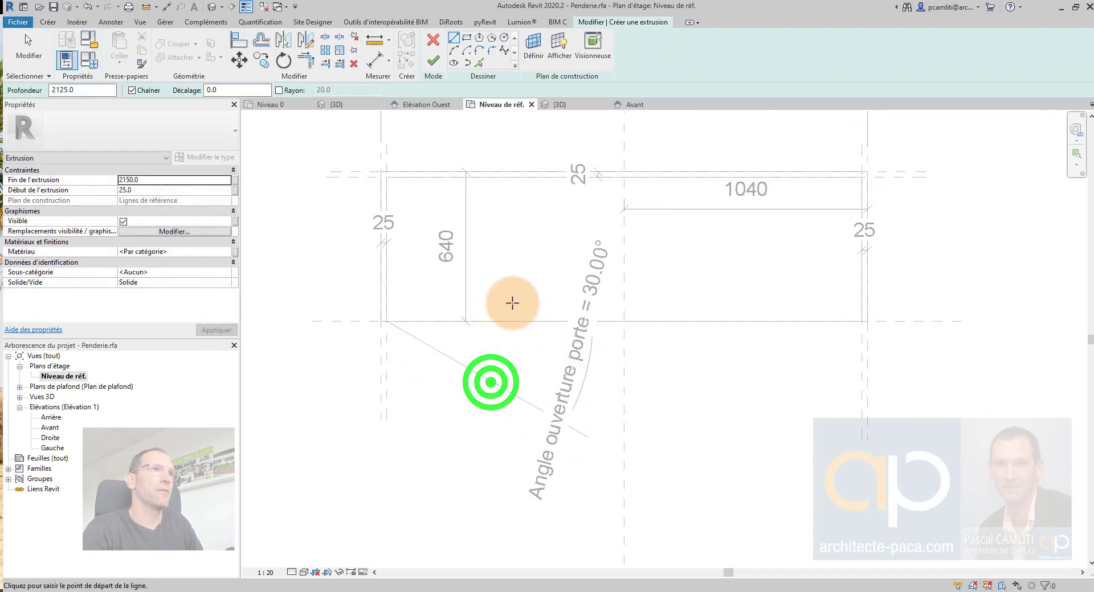
pyautogui.click(467, 38)
pyautogui.scroll(3, 386, 322)
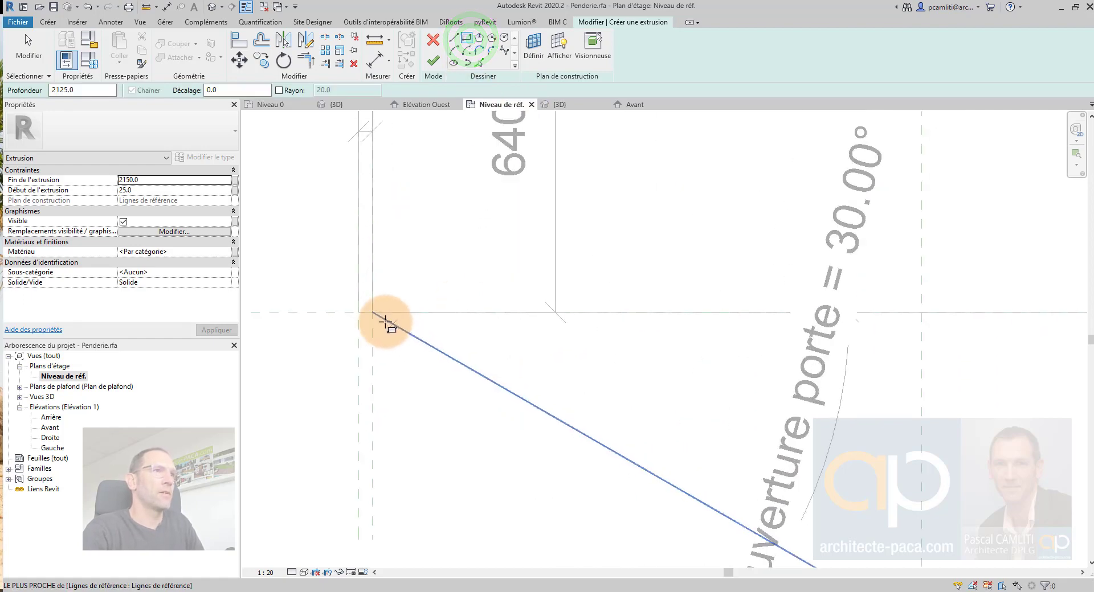
pyautogui.click(372, 313)
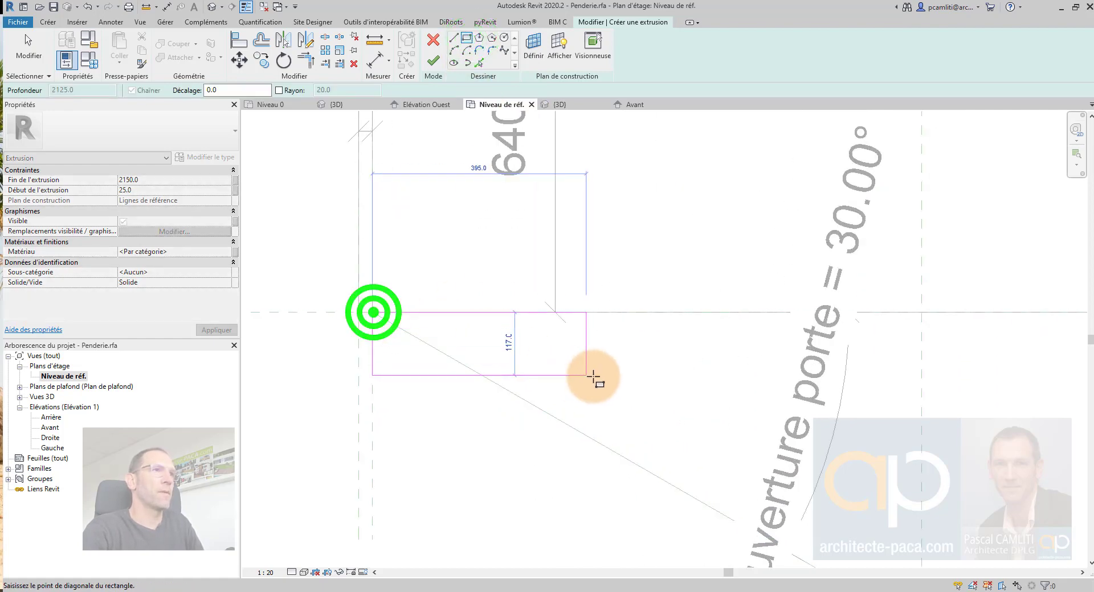
pyautogui.click(487, 114)
# - Sketch a closed thin rectangular door outline with one long side about 940 mm along the slanted reference line, starting at the left panel's inner corner
pyautogui.click(454, 39)
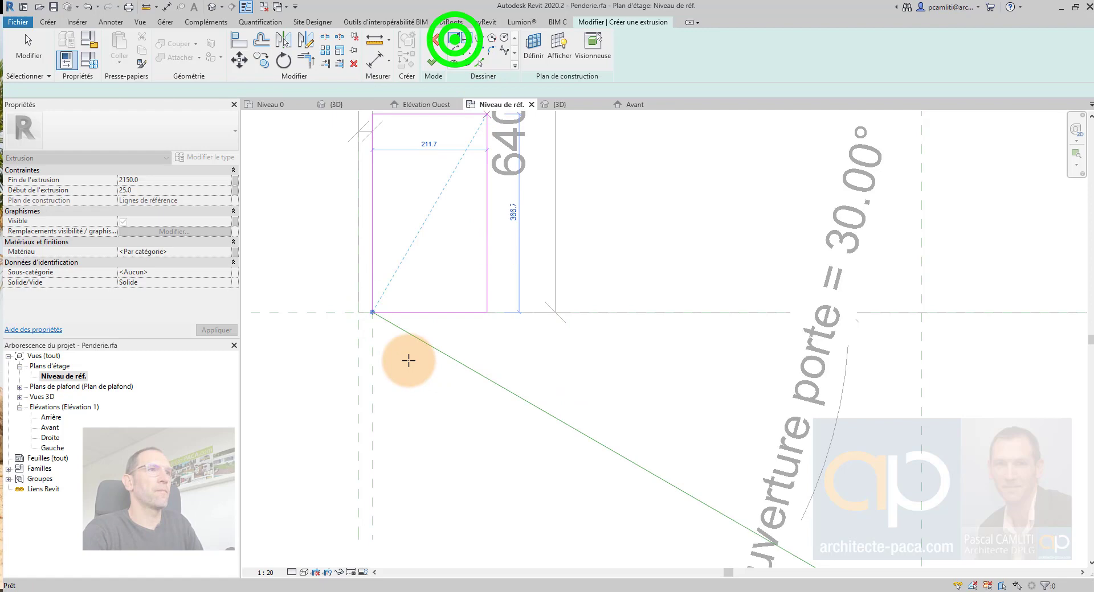
pyautogui.click(372, 313)
pyautogui.scroll(-1, 594, 444)
pyautogui.moveTo(594, 444); pyautogui.dragTo(421, 326, button='middle')
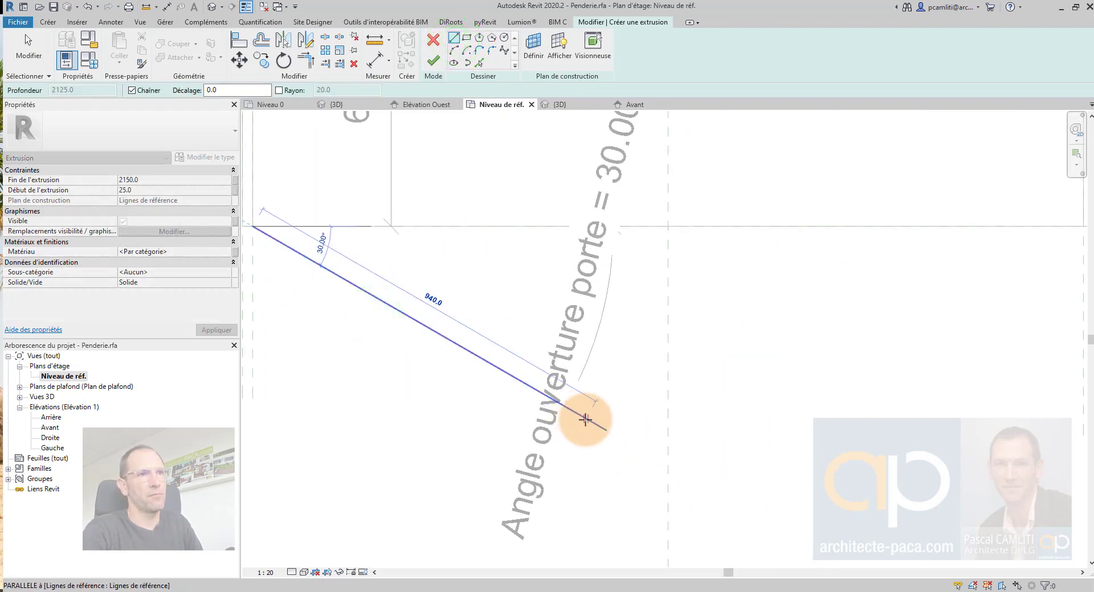
pyautogui.click(585, 420)
pyautogui.scroll(-1, 585, 420)
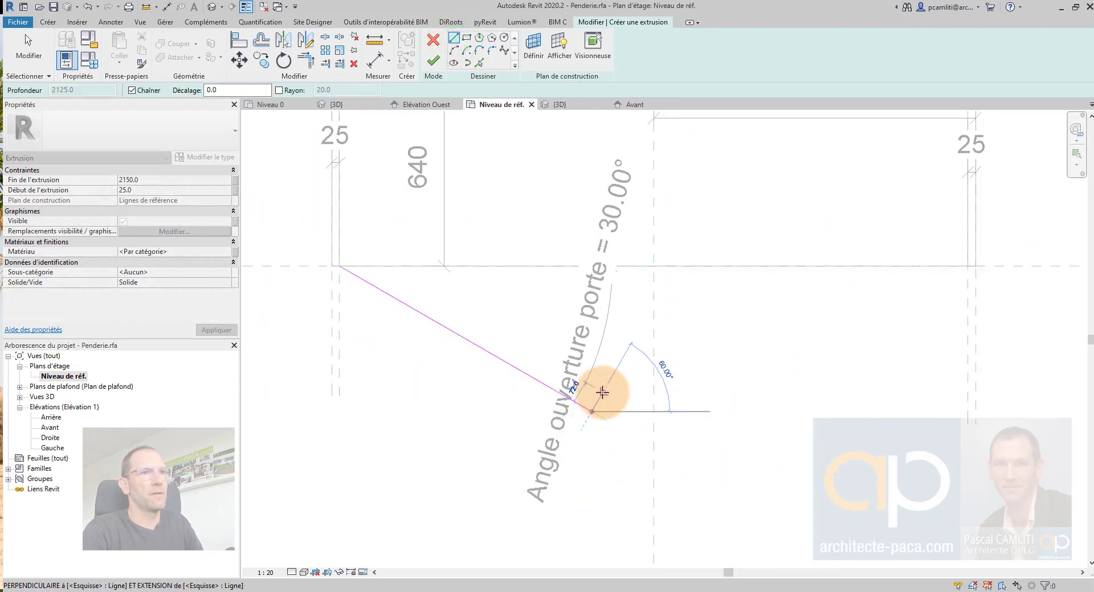
pyautogui.click(599, 396)
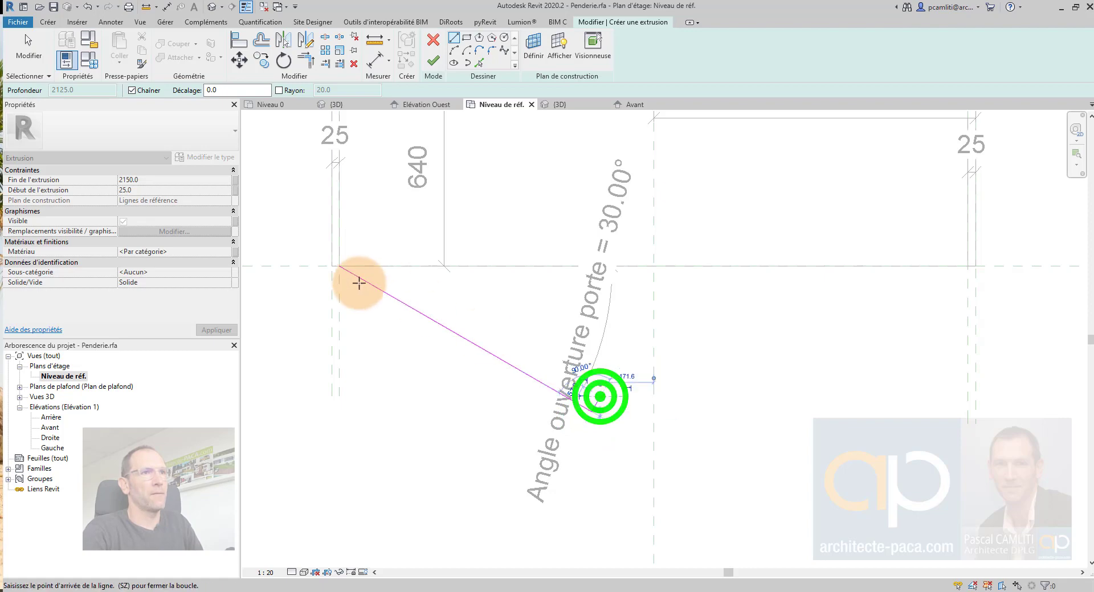
pyautogui.click(345, 255)
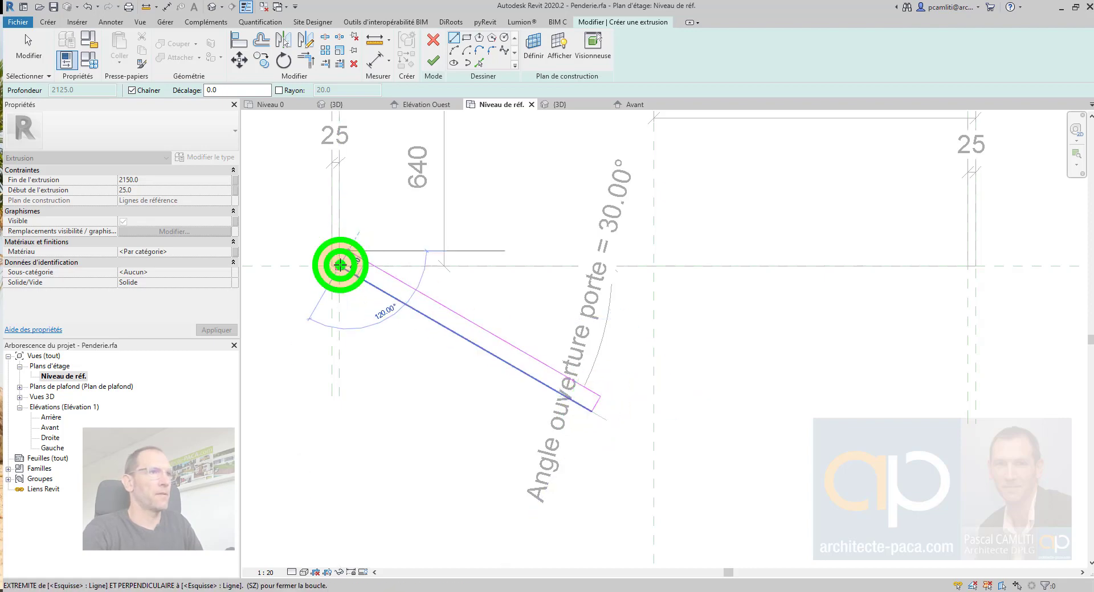
pyautogui.click(340, 264)
pyautogui.press('Escape')
# - Add an aligned dimension across the door outline's thickness, from the slanted reference line to the opposite long edge
pyautogui.scroll(-2, 559, 373)
pyautogui.scroll(6, 581, 391)
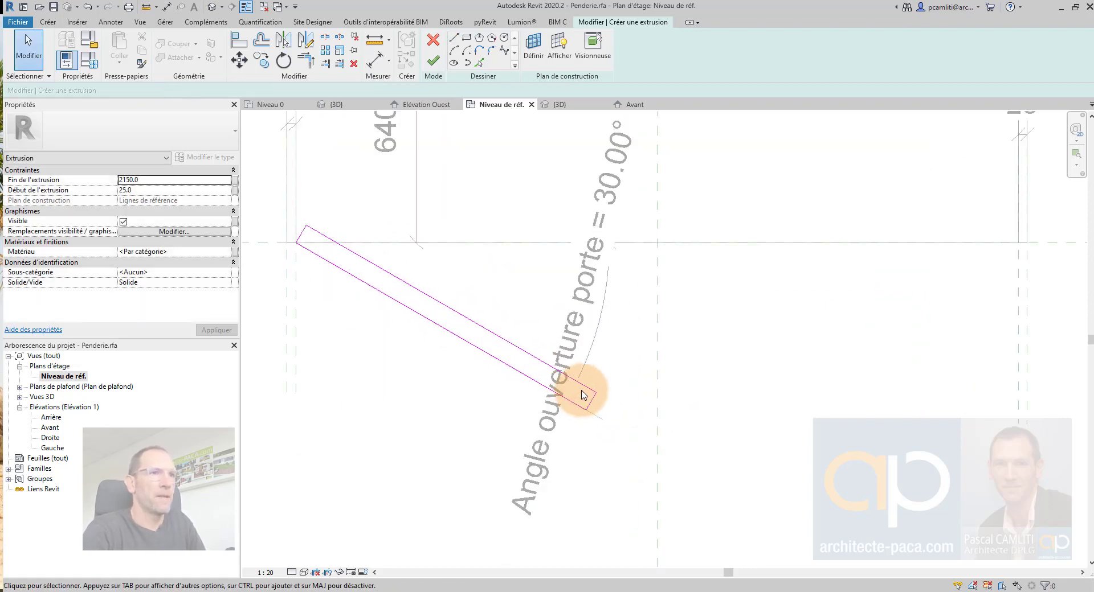
pyautogui.click(375, 57)
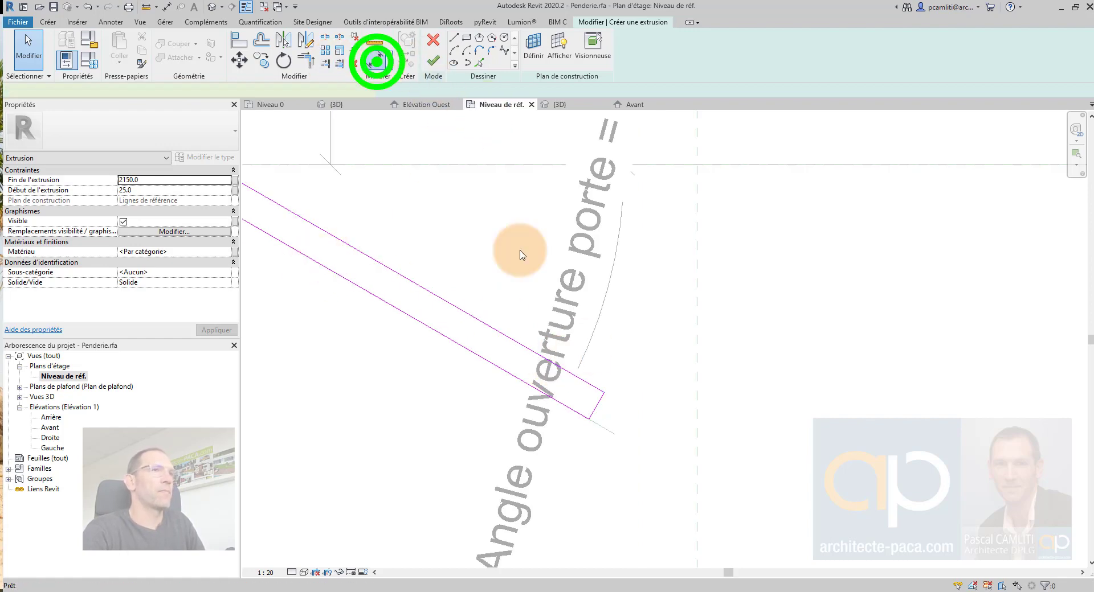
pyautogui.click(602, 428)
pyautogui.click(592, 388)
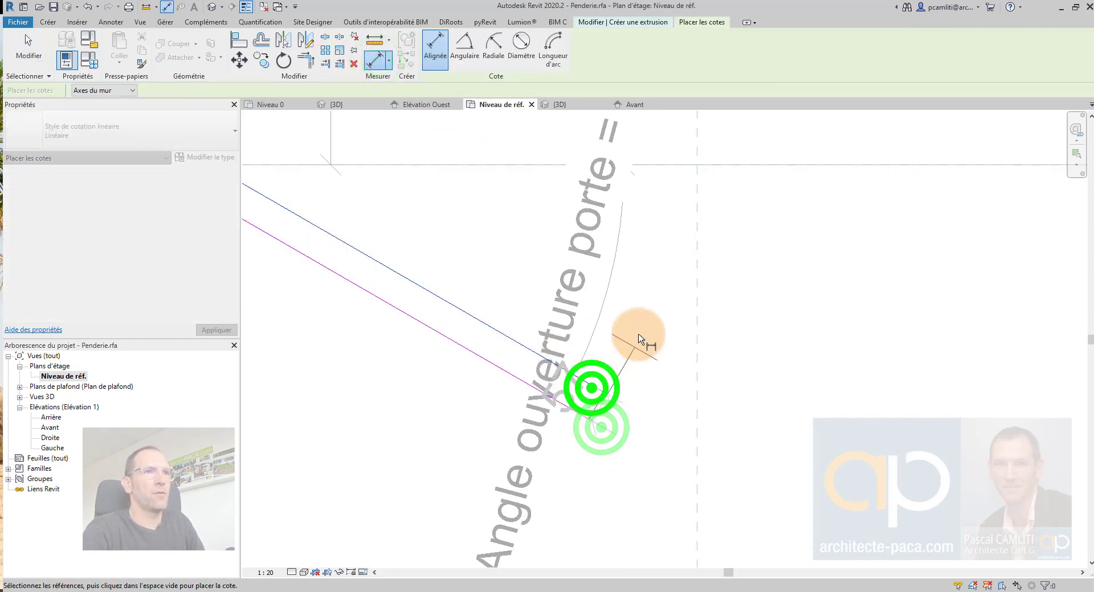
pyautogui.click(626, 291)
pyautogui.press('Escape')
pyautogui.press('Escape')
# - Set the door outline's thickness to 25 mm by moving its inner long edge
pyautogui.click(592, 388)
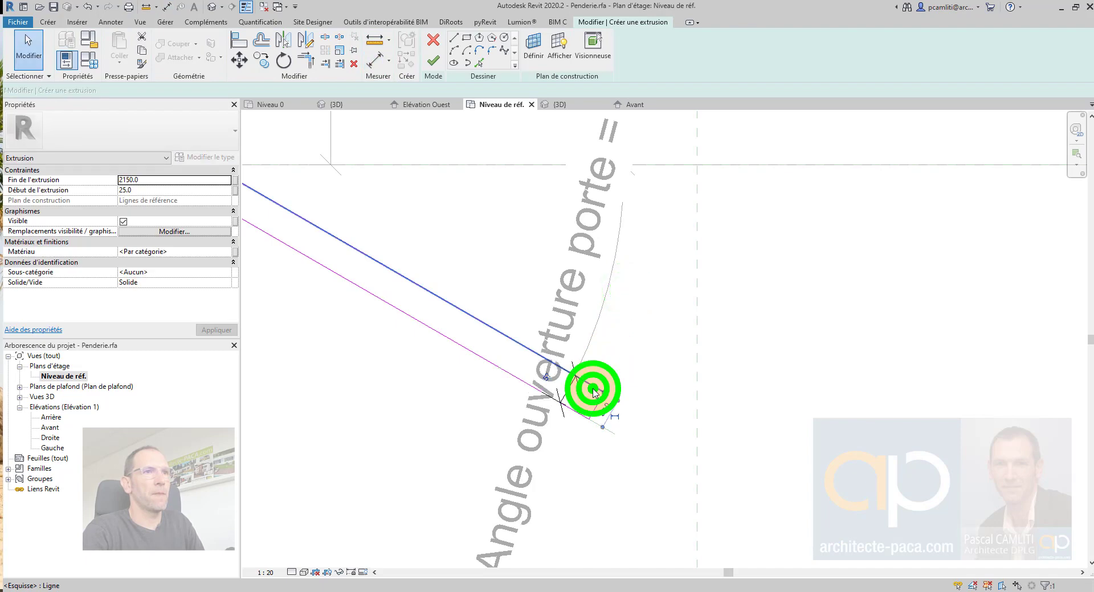
pyautogui.click(608, 416)
pyautogui.write('25')
pyautogui.press('Return')
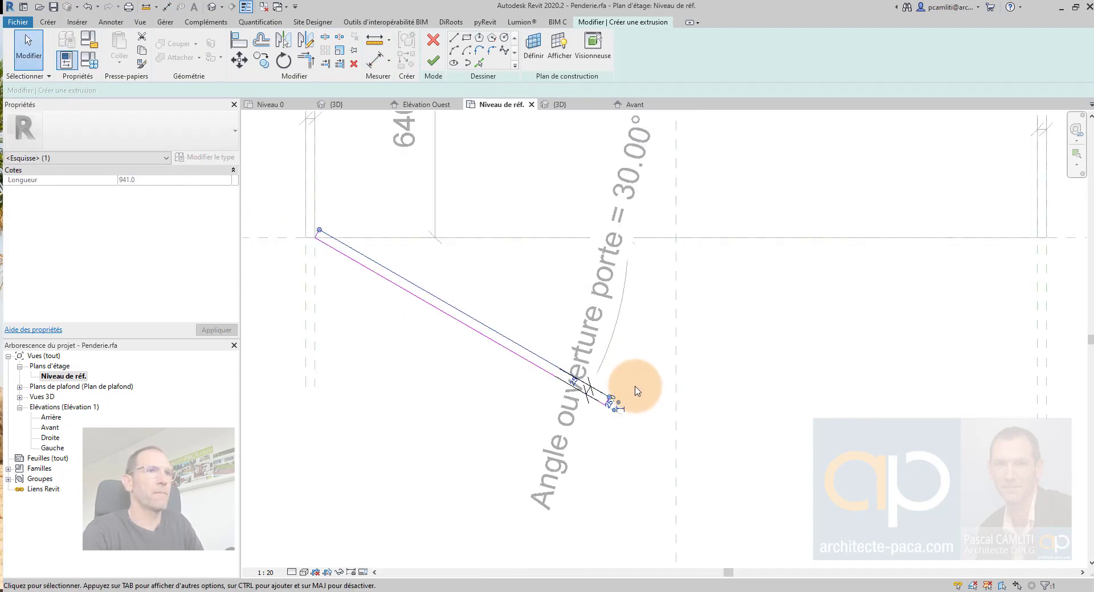
# - Lock the door's thickness dimension and finish the extrusion
pyautogui.click(566, 382)
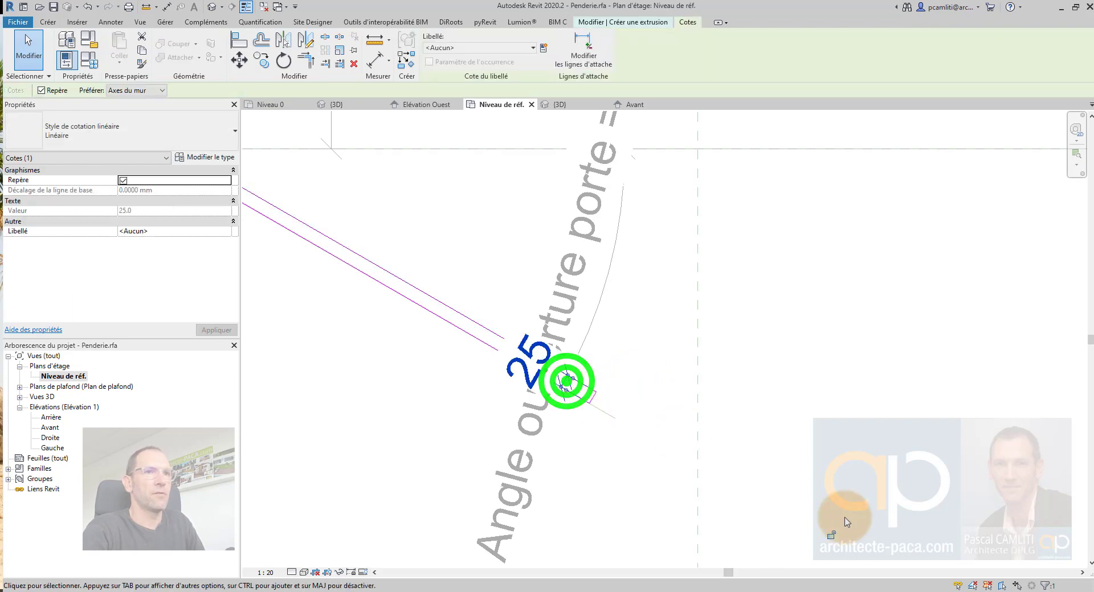
pyautogui.click(831, 540)
pyautogui.scroll(-3, 688, 382)
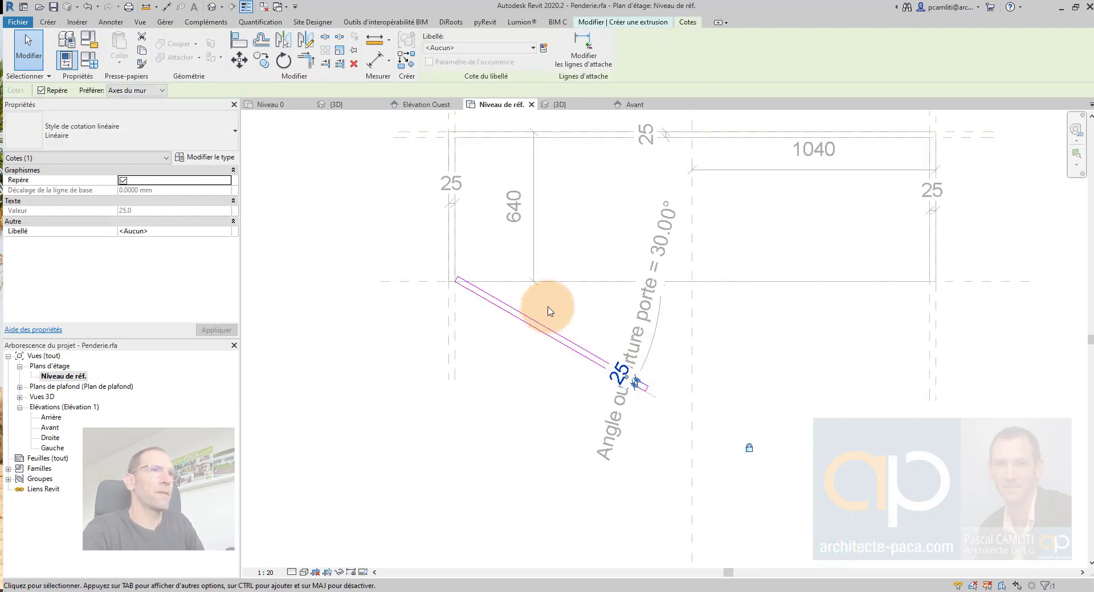
pyautogui.press('Escape')
pyautogui.click(433, 60)
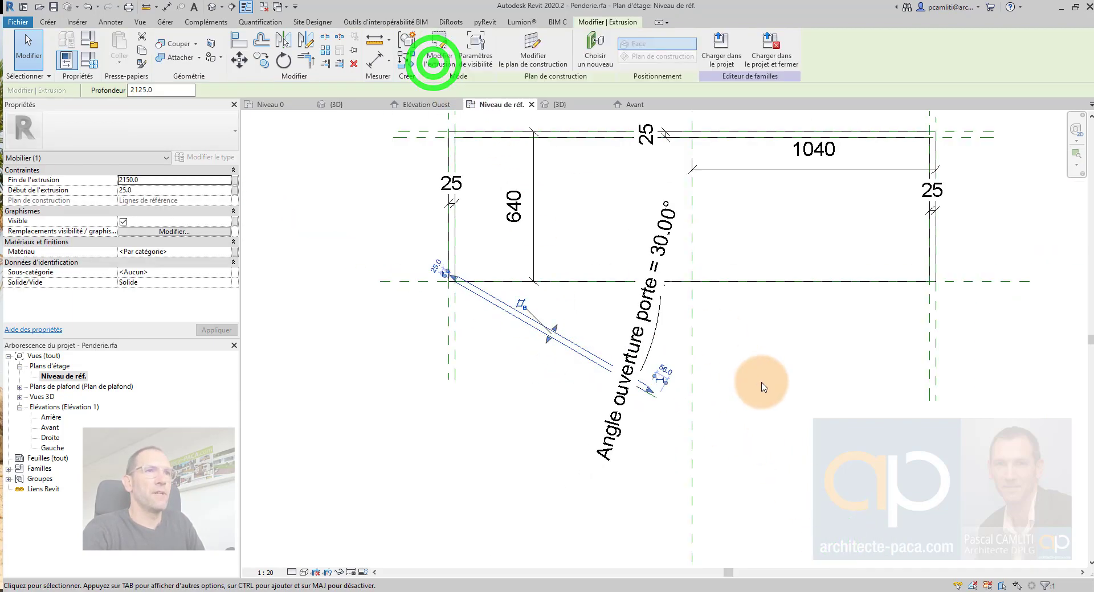
pyautogui.click(762, 384)
# - Set the Angle ouverture porte parameter to 45° in the family types and check the door in the 3D view
pyautogui.hotkey('ctrl', 'Tab')
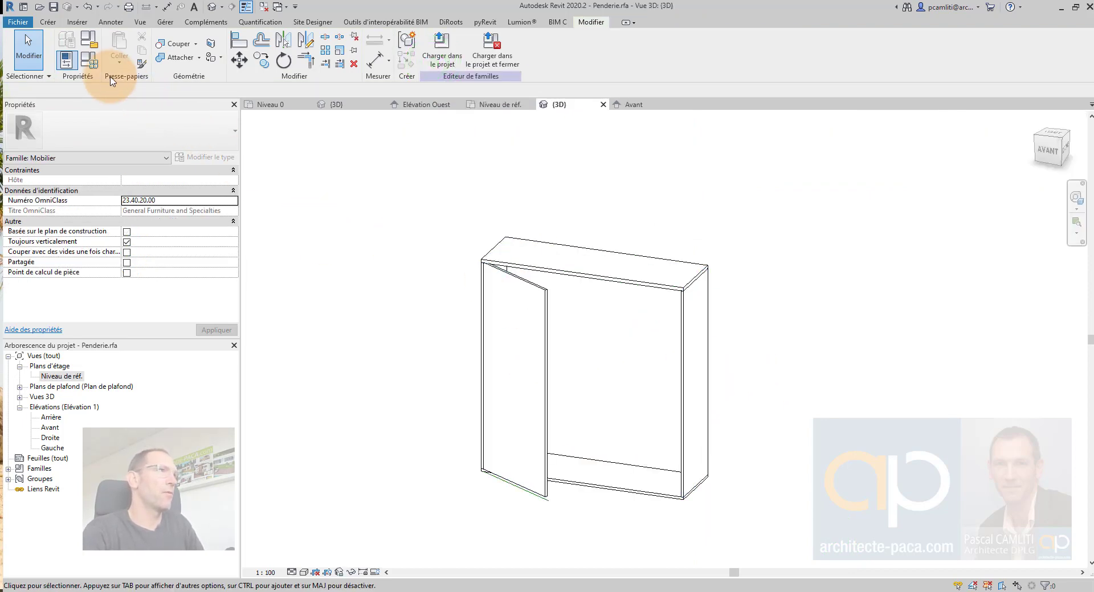
pyautogui.click(90, 60)
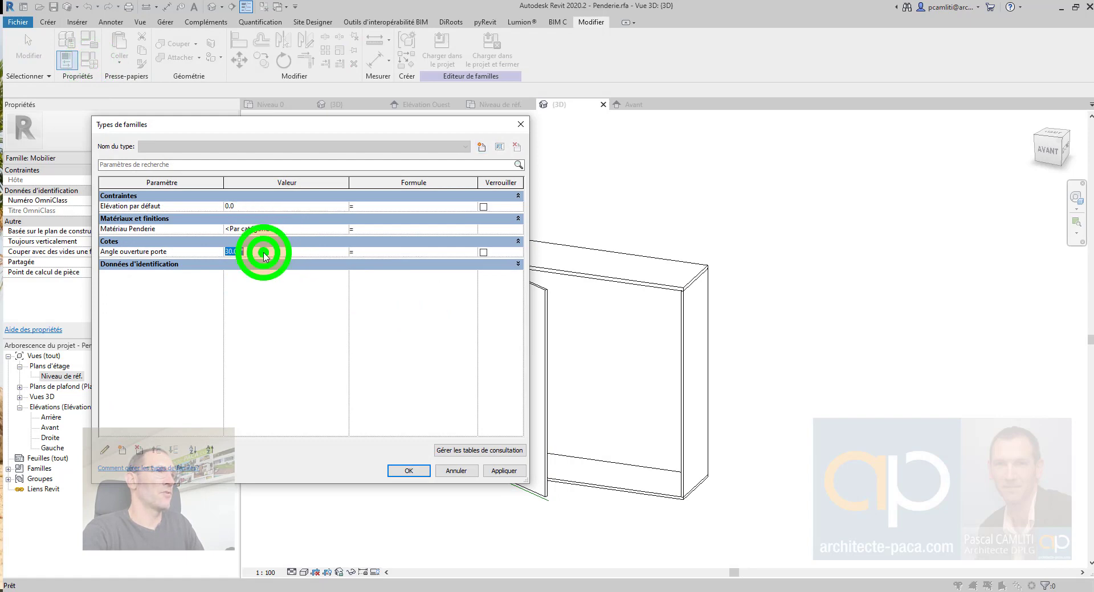
pyautogui.moveTo(373, 123); pyautogui.dragTo(984, 127)
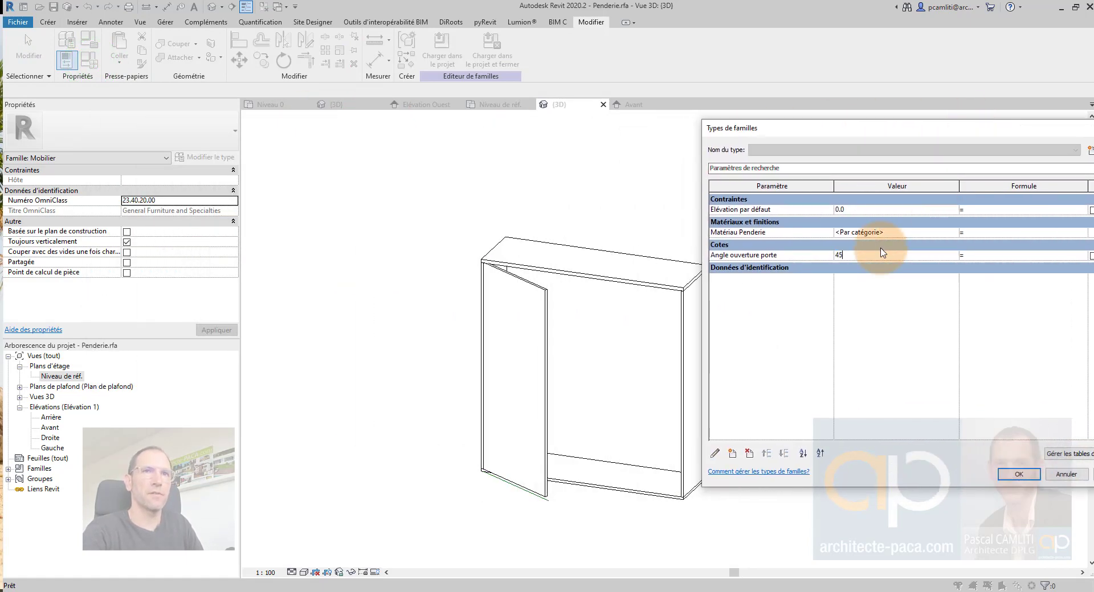
pyautogui.click(1019, 477)
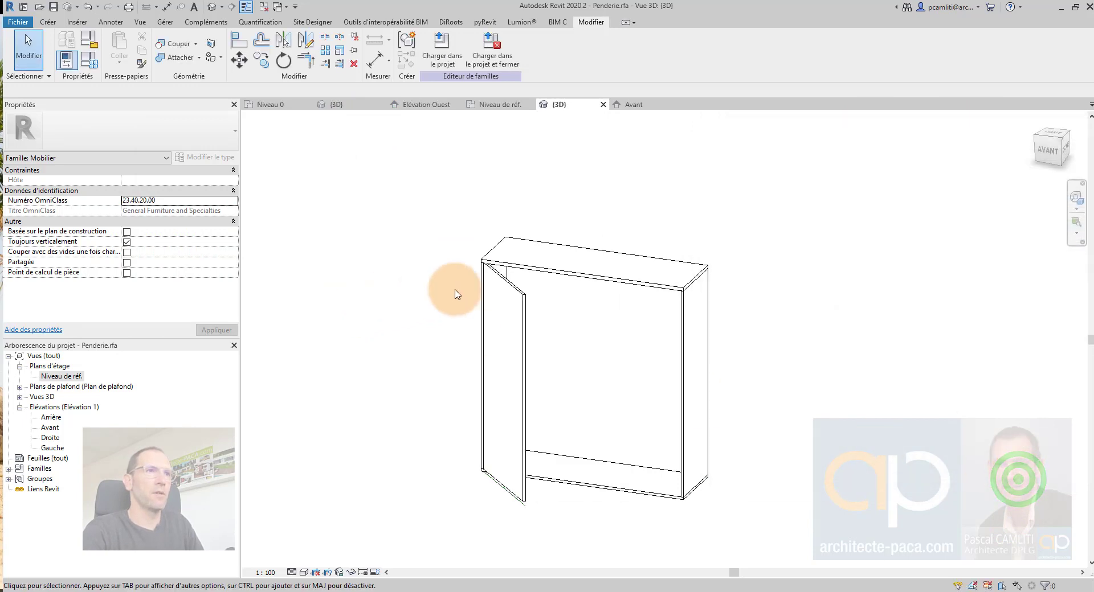
pyautogui.keyDown('shift'); pyautogui.moveTo(523, 304); pyautogui.dragTo(471, 393, button='middle'); pyautogui.keyUp('shift')
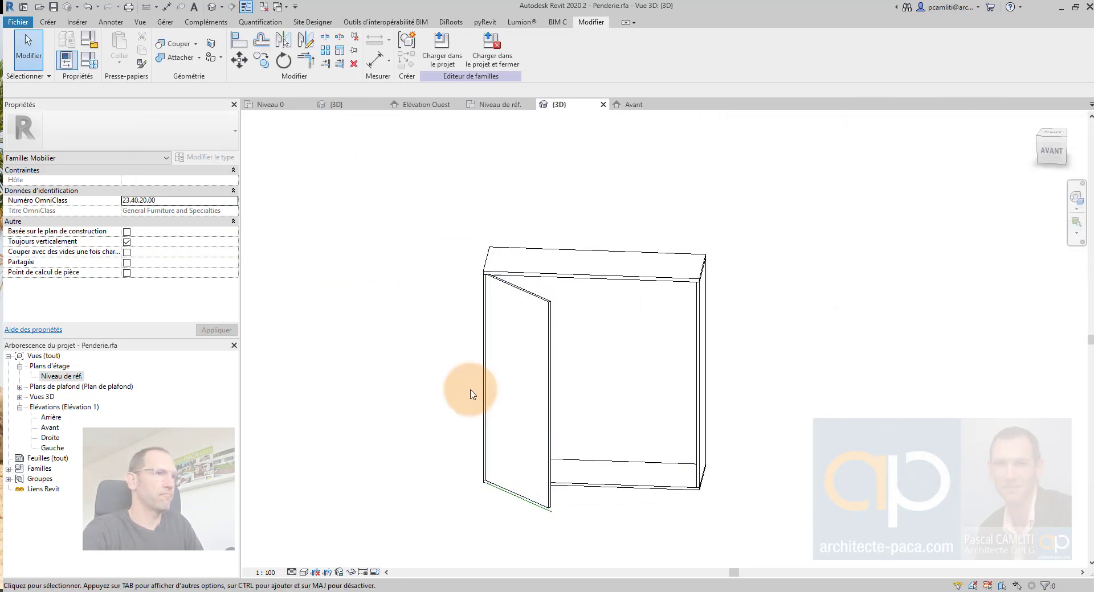
# - From the Niveau de réf. plan, associate the door's material with a new type parameter named Matériau porte Penderie under Matériaux et finitions
pyautogui.doubleClick(71, 377)
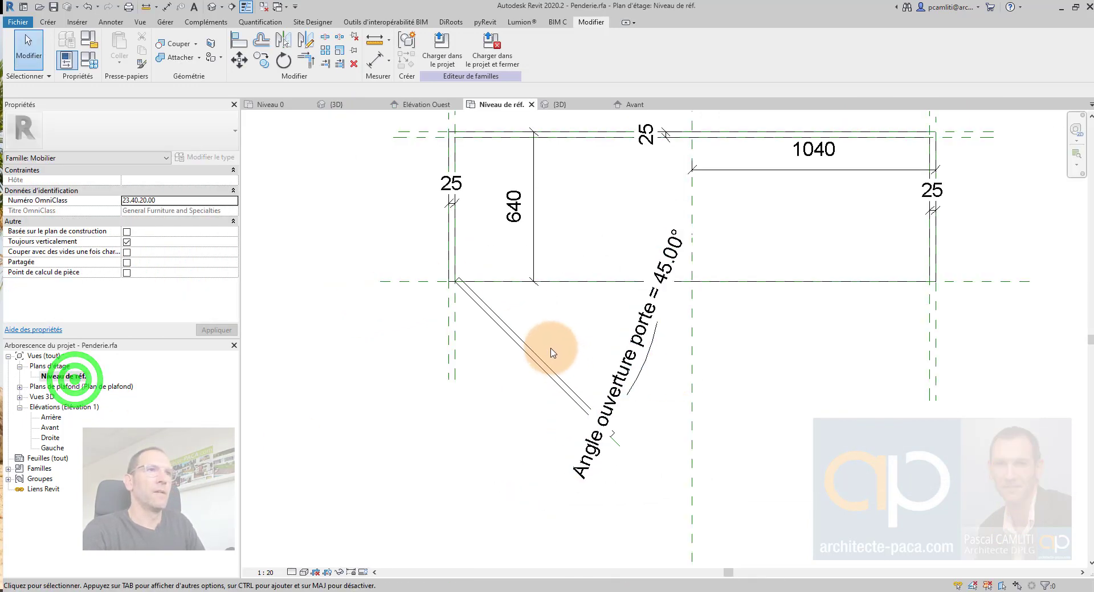
pyautogui.click(544, 365)
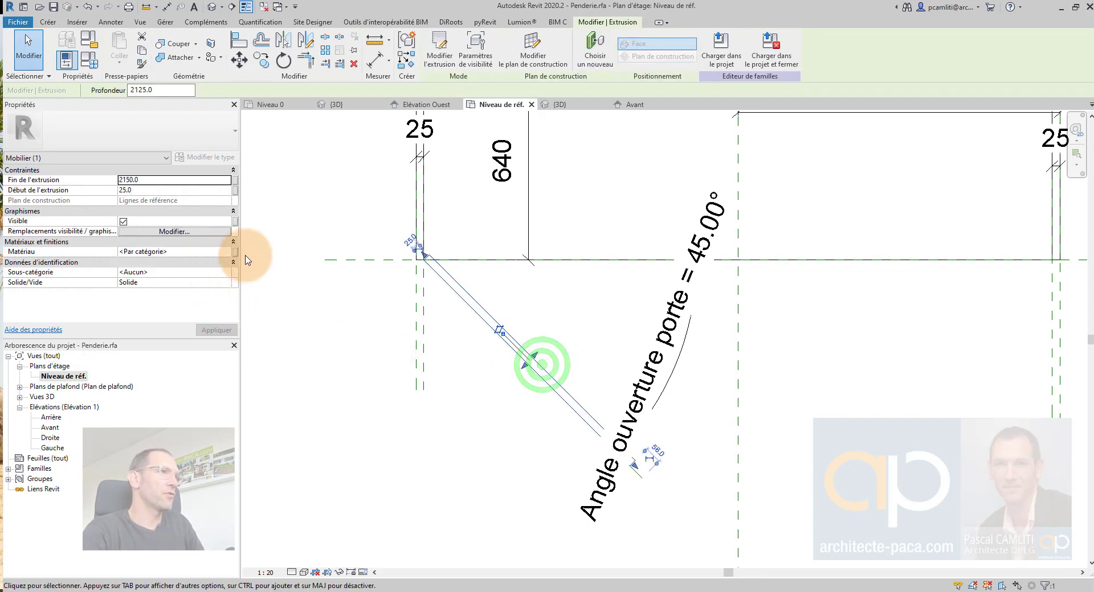
pyautogui.click(238, 252)
pyautogui.click(306, 378)
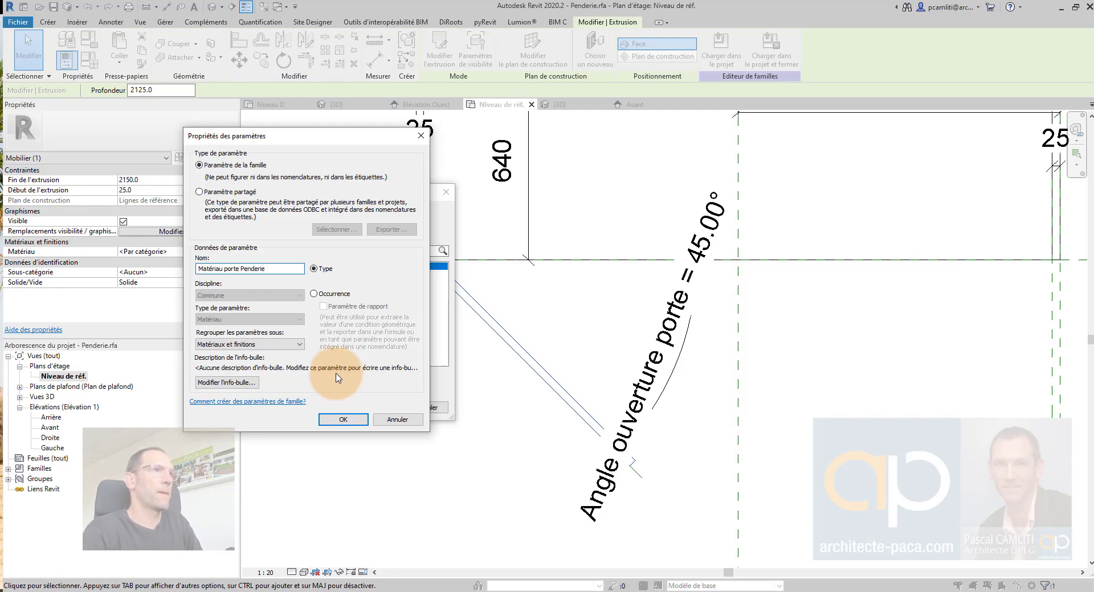
pyautogui.click(343, 419)
pyautogui.click(376, 404)
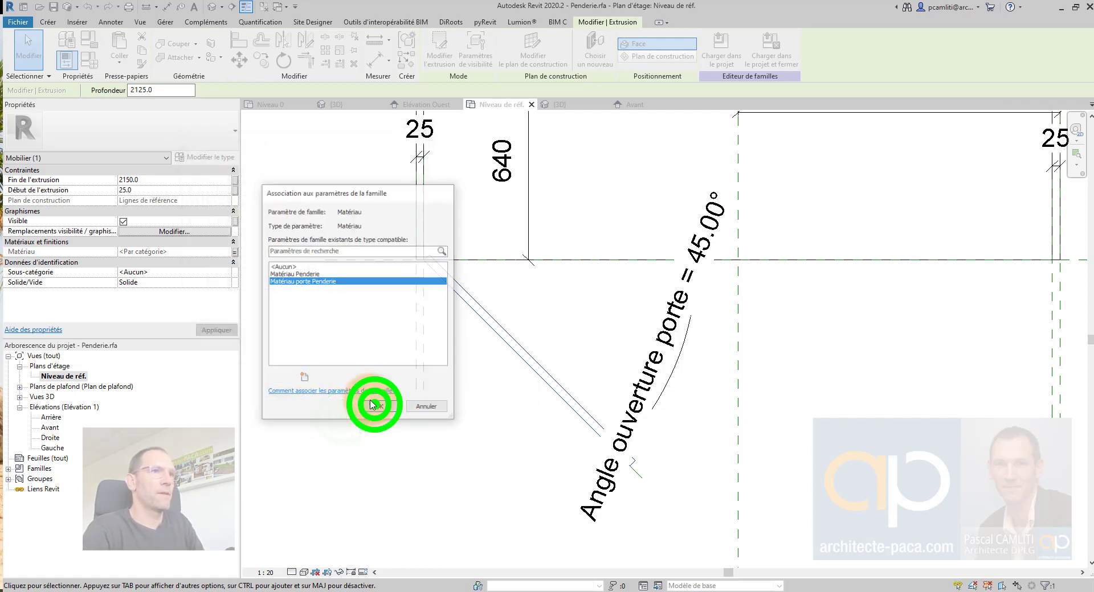
pyautogui.click(580, 293)
# - Draw a slanted reference line from in front of the wardrobe's right half to the right panel's inner front corner
pyautogui.scroll(-2, 463, 322)
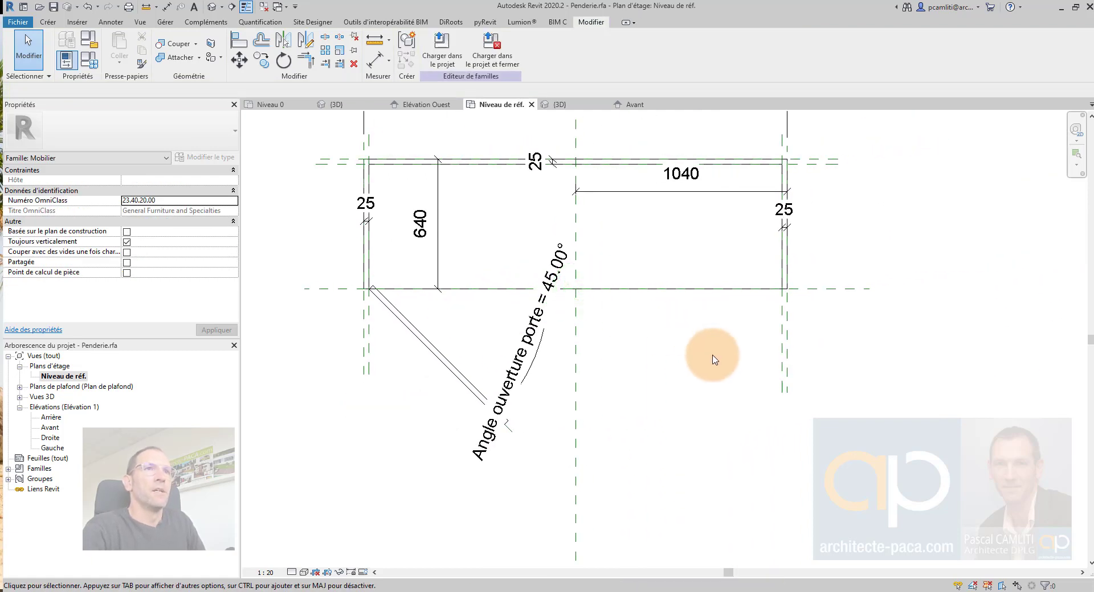
pyautogui.moveTo(699, 366); pyautogui.dragTo(653, 389, button='middle')
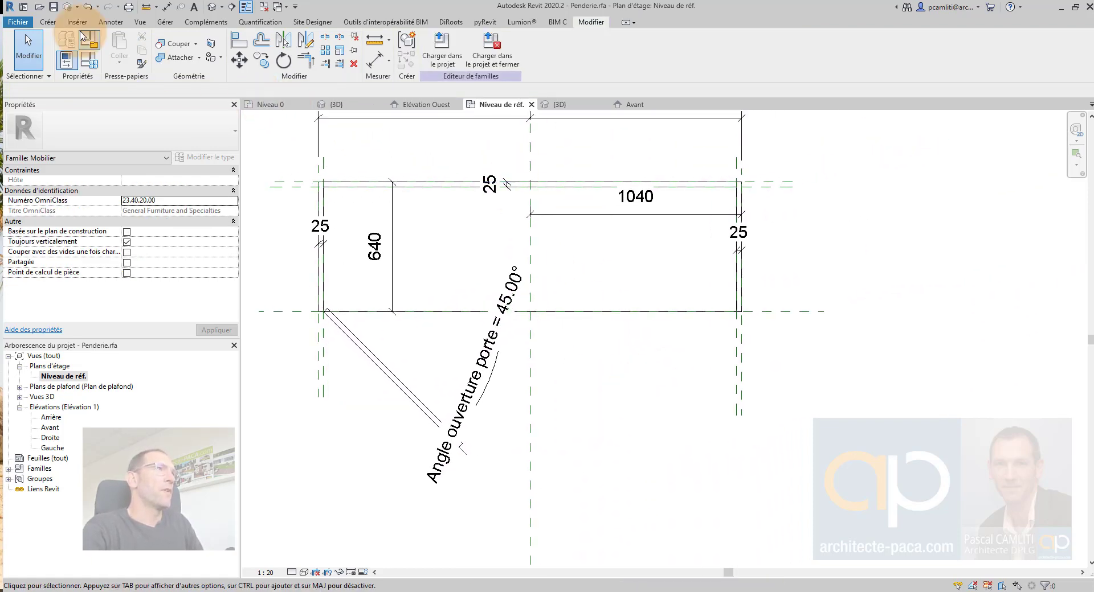
pyautogui.click(51, 22)
pyautogui.click(826, 55)
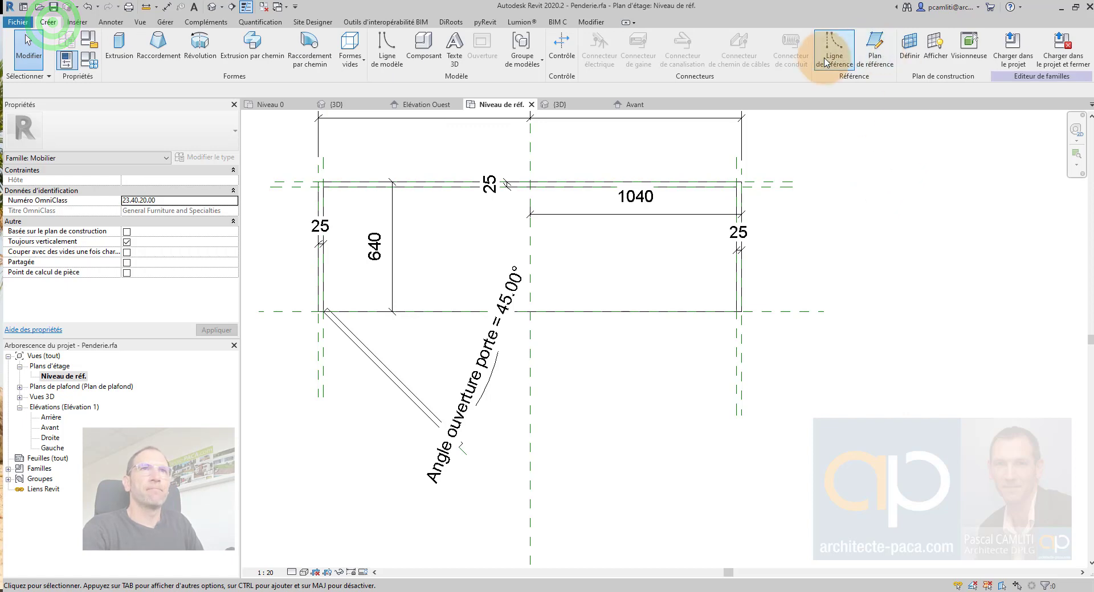
pyautogui.click(580, 439)
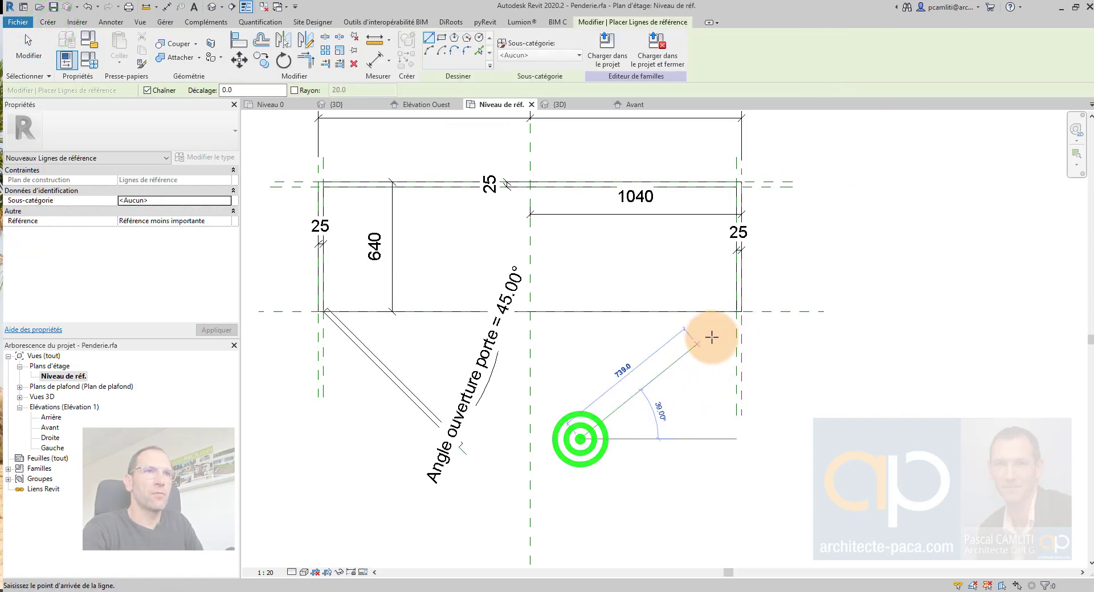
pyautogui.click(737, 312)
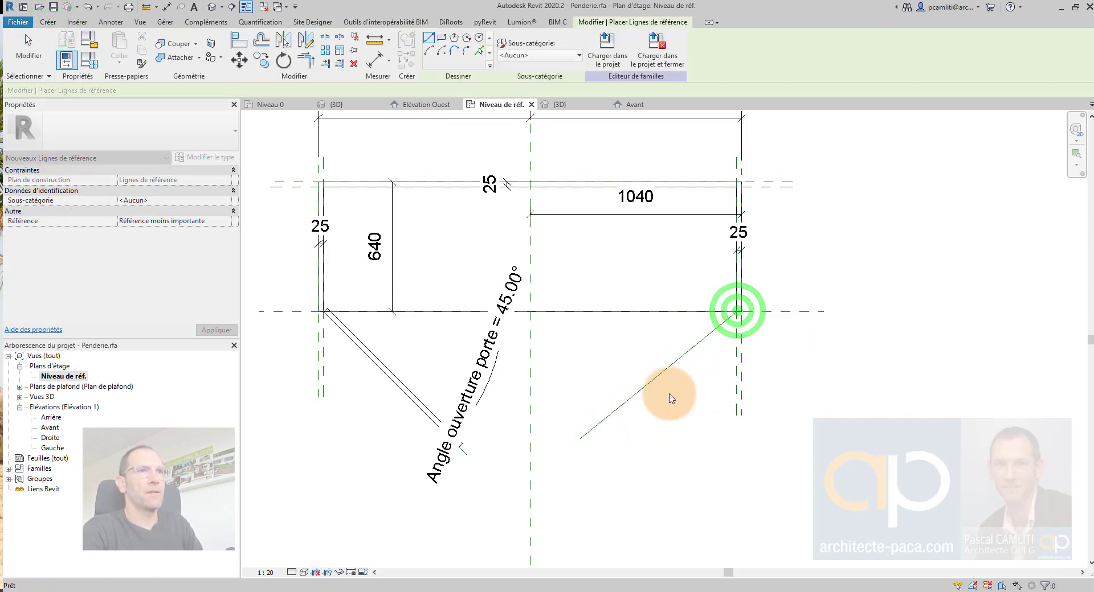
pyautogui.press('Escape')
pyautogui.press('Escape')
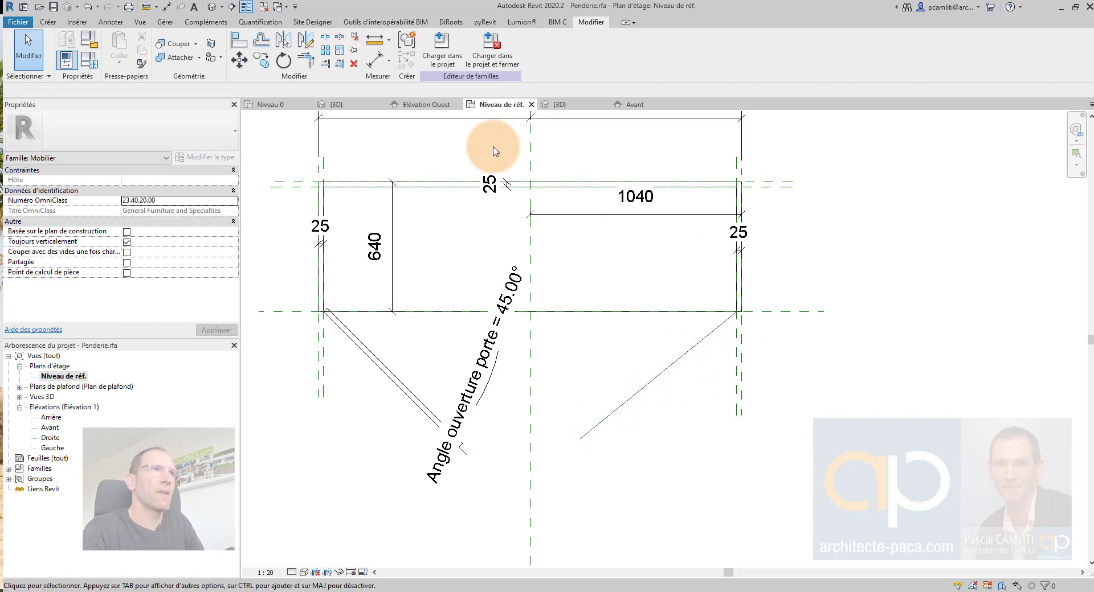
# - Align the slanted reference line's hinge endpoint to the reference planes at the right panel's inner front corner and lock it
pyautogui.click(737, 343)
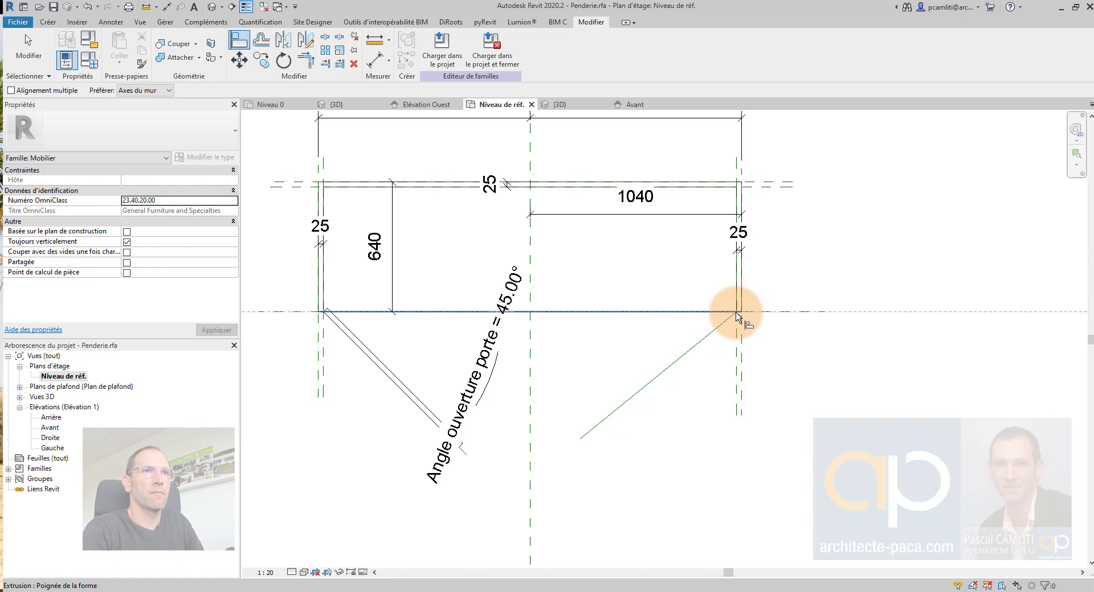
pyautogui.click(522, 331)
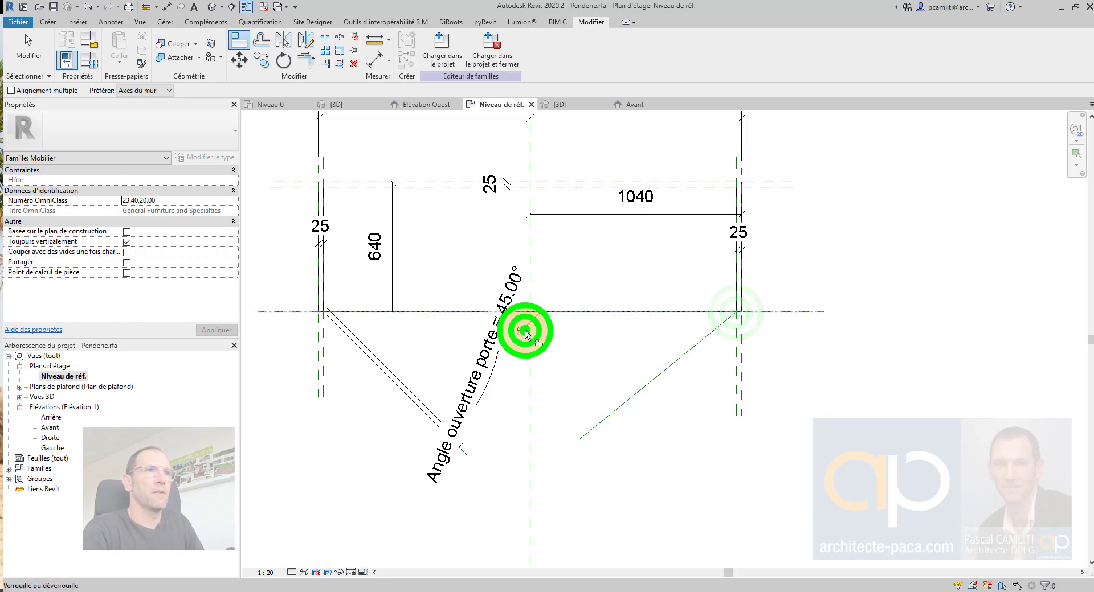
pyautogui.press('Escape')
# - Add an angular dimension between the front reference plane and the slanted reference line, and label it with Angle ouverture porte
pyautogui.click(385, 63)
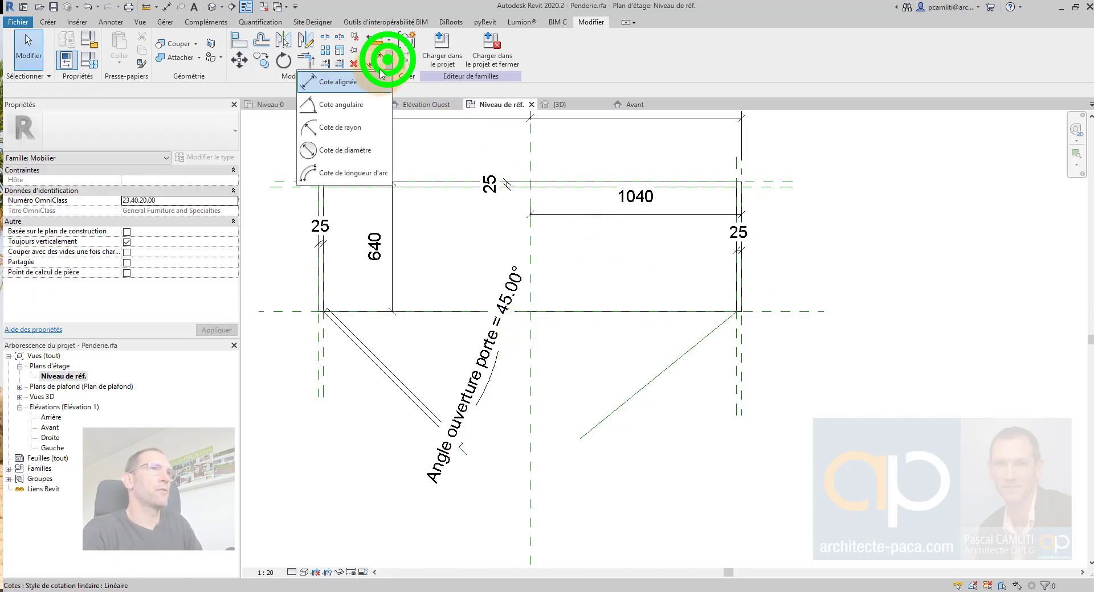
pyautogui.click(337, 105)
pyautogui.click(765, 315)
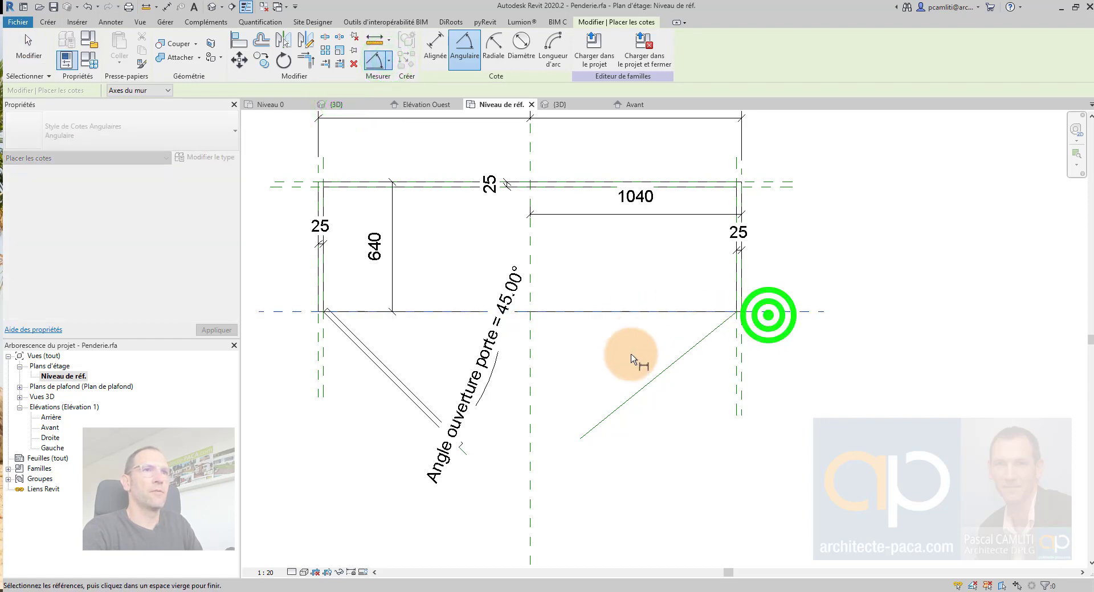
pyautogui.click(650, 384)
pyautogui.click(574, 365)
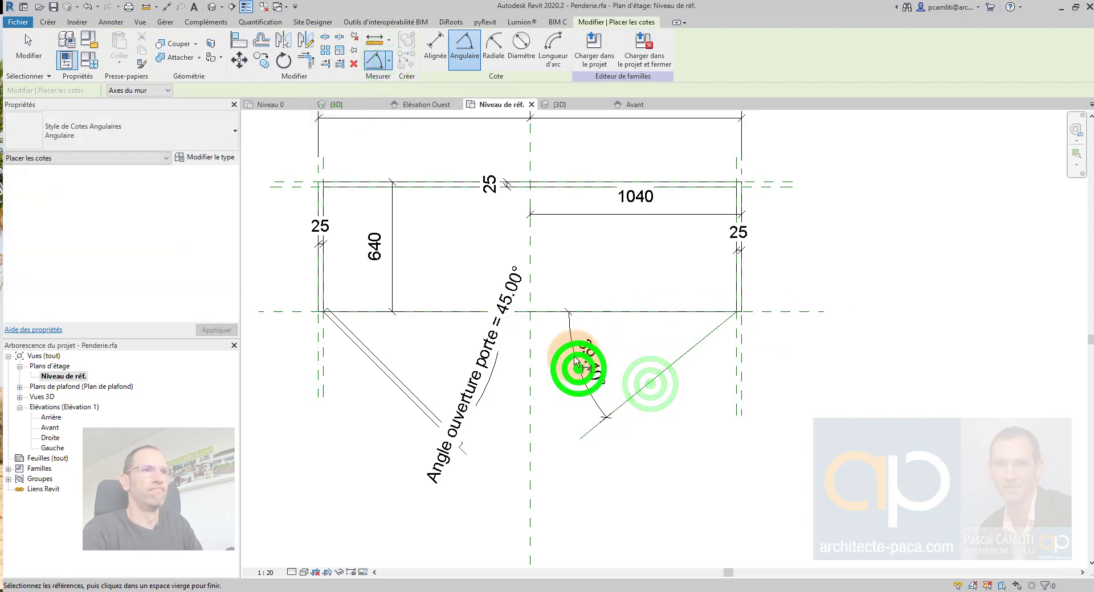
pyautogui.click(502, 49)
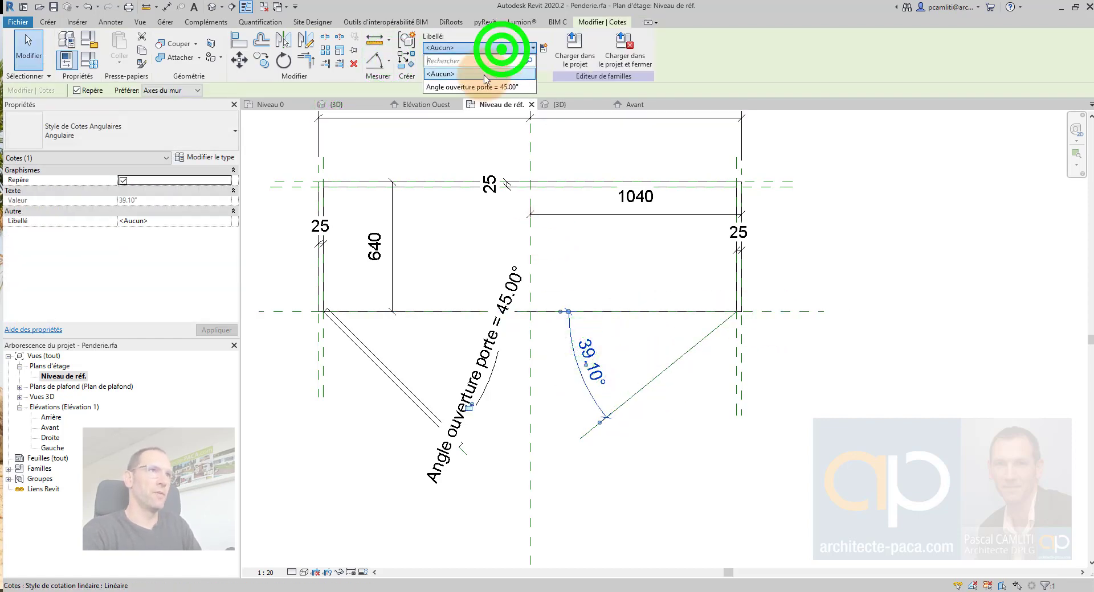
pyautogui.click(470, 90)
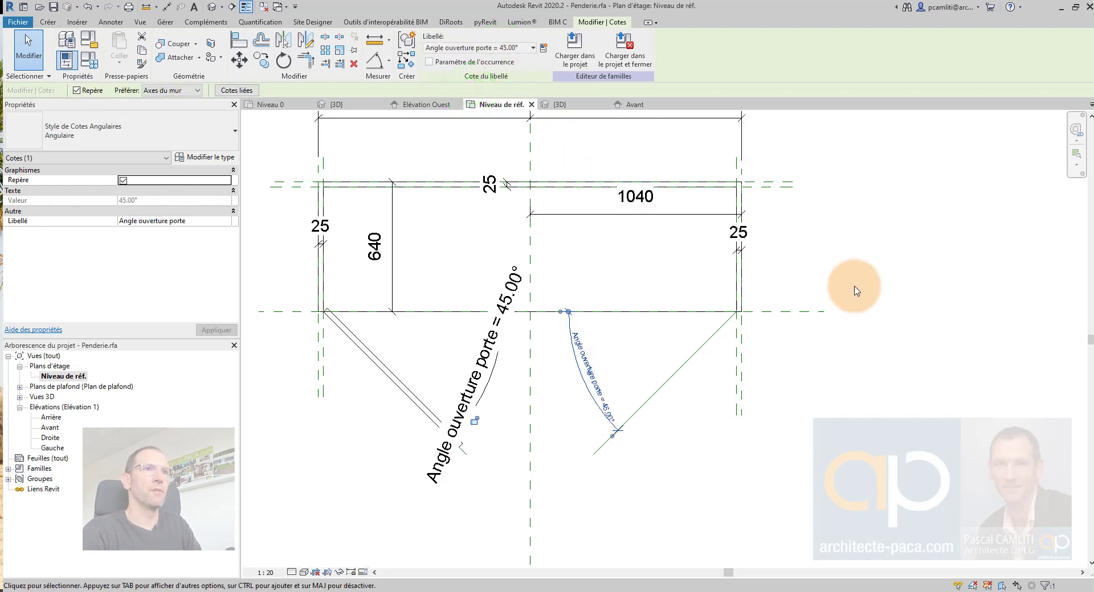
pyautogui.click(899, 280)
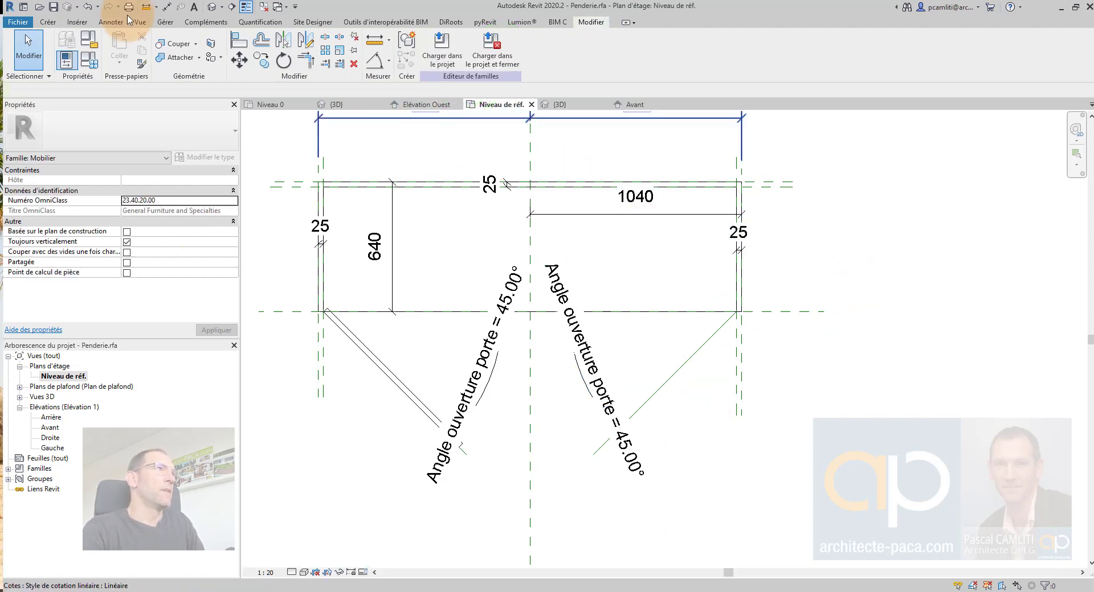
# - Sketch a closed narrow door outline about 991 mm long along the slanted reference line as a new extrusion
pyautogui.click(50, 22)
pyautogui.click(129, 47)
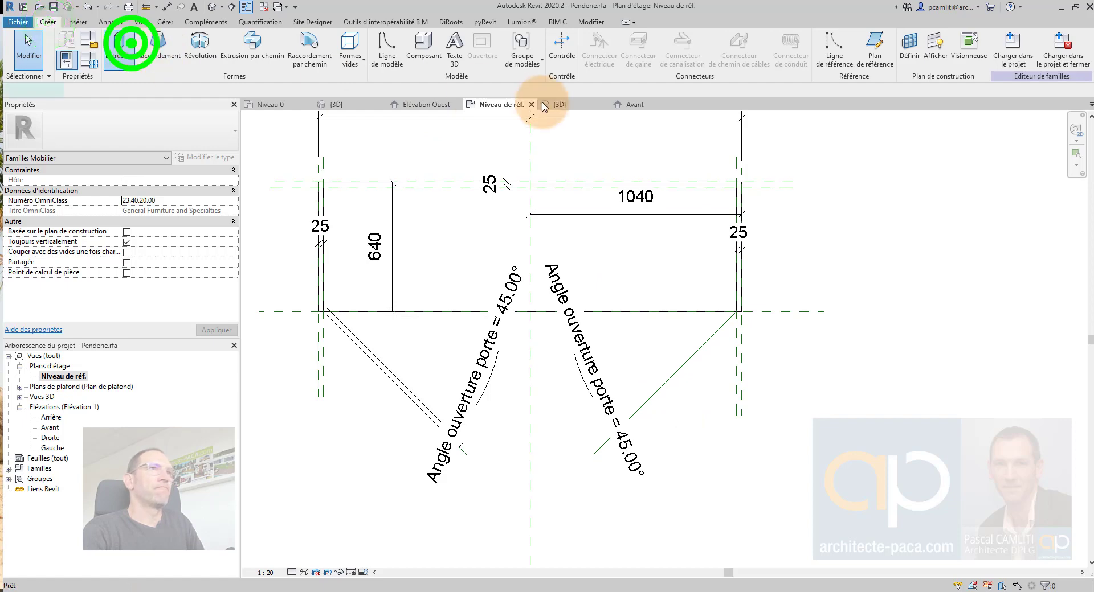
pyautogui.click(466, 38)
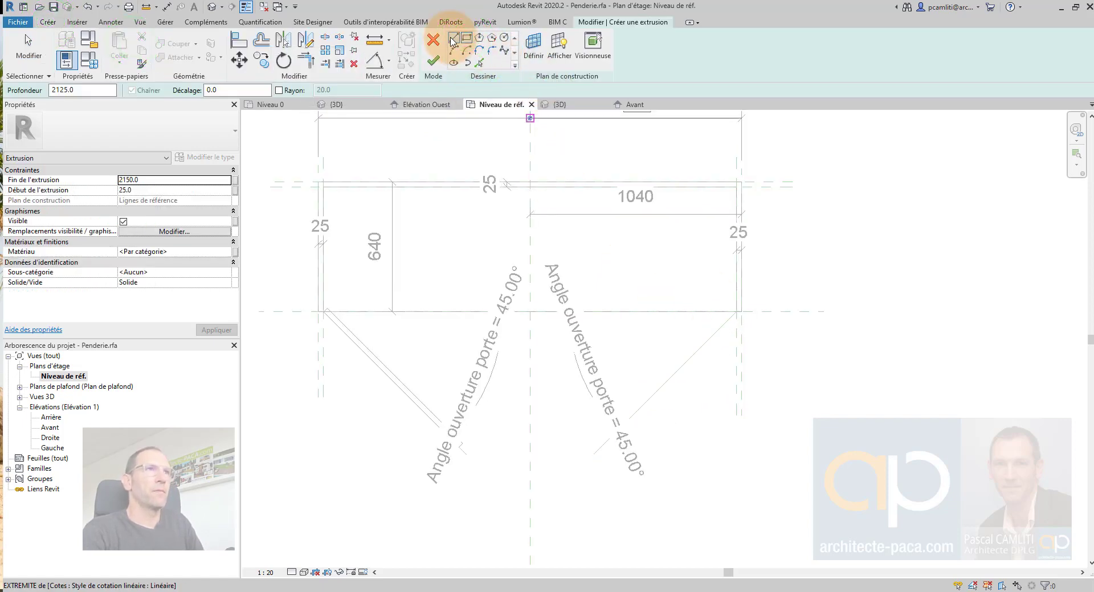
pyautogui.click(454, 39)
pyautogui.click(738, 313)
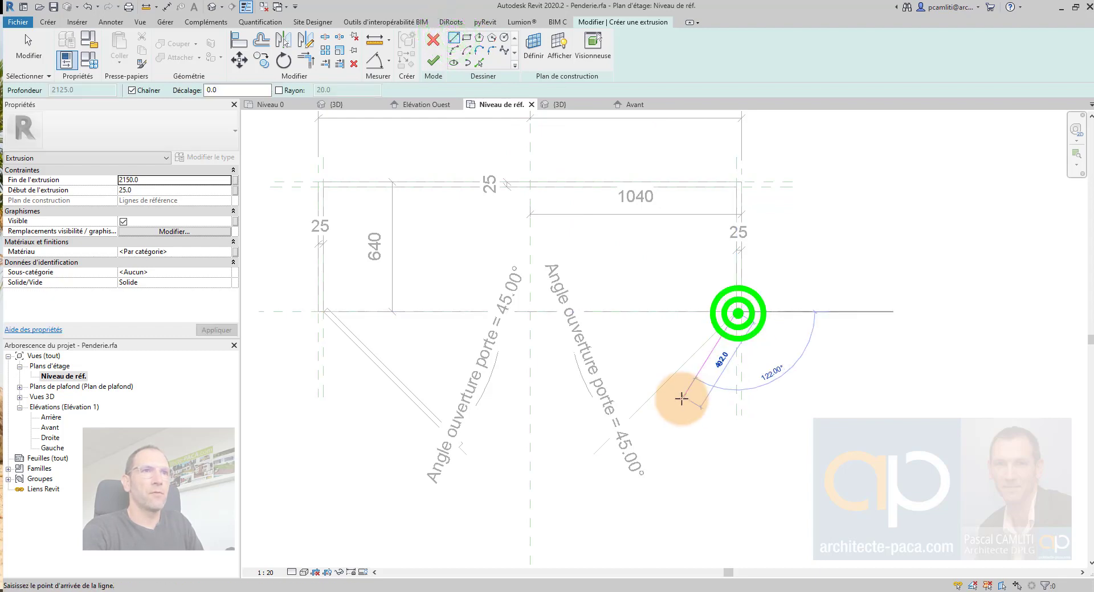
pyautogui.click(595, 455)
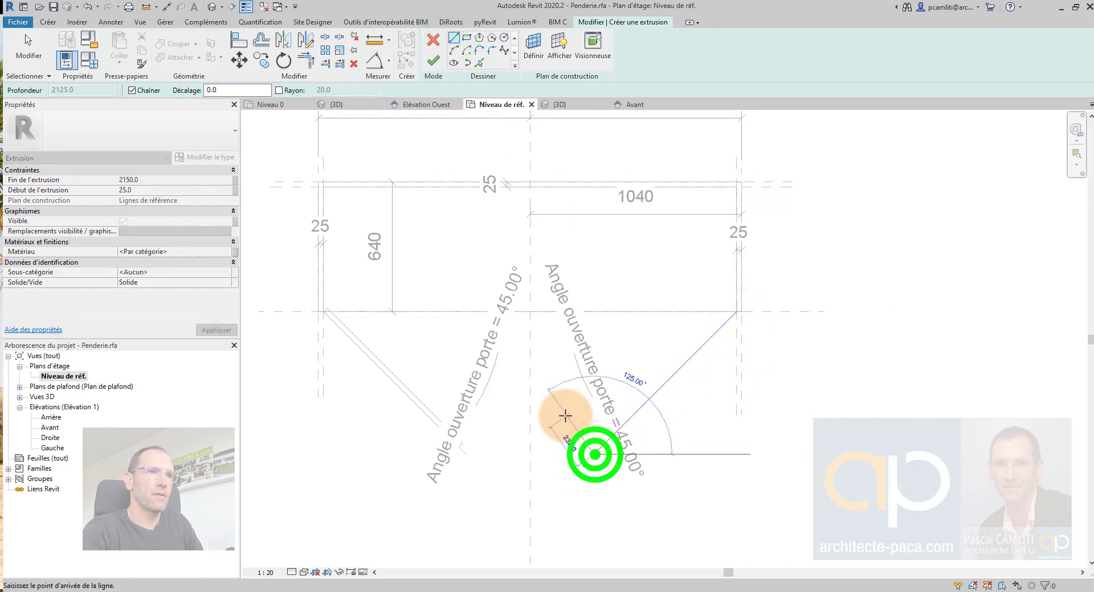
pyautogui.click(723, 308)
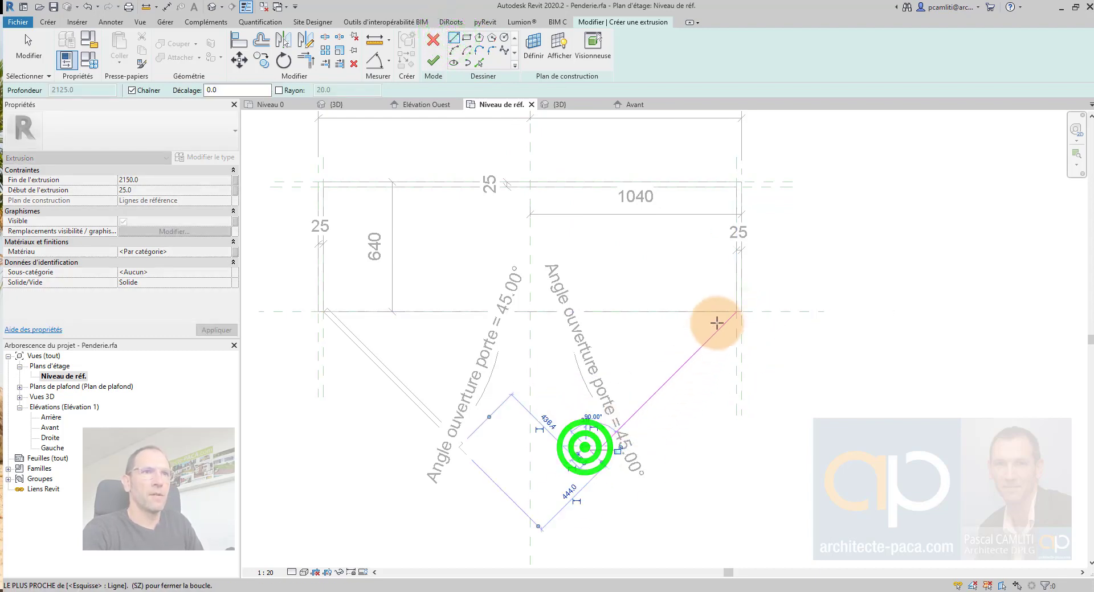
pyautogui.click(725, 304)
pyautogui.press('Escape')
pyautogui.press('Escape')
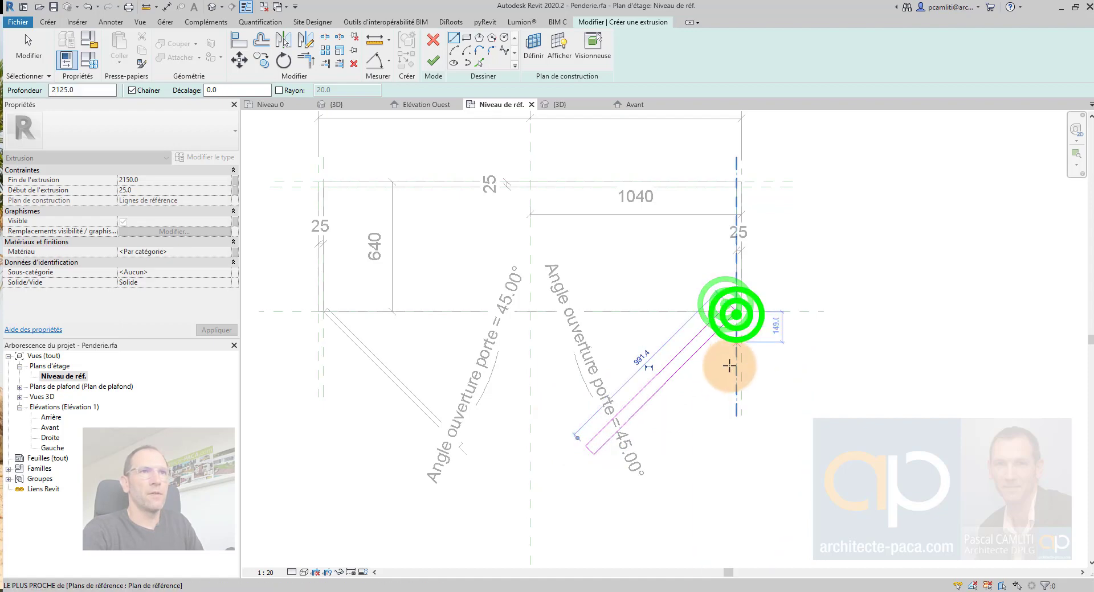
# - Dimension the right door outline's thickness and set it to 25 mm
pyautogui.click(605, 431)
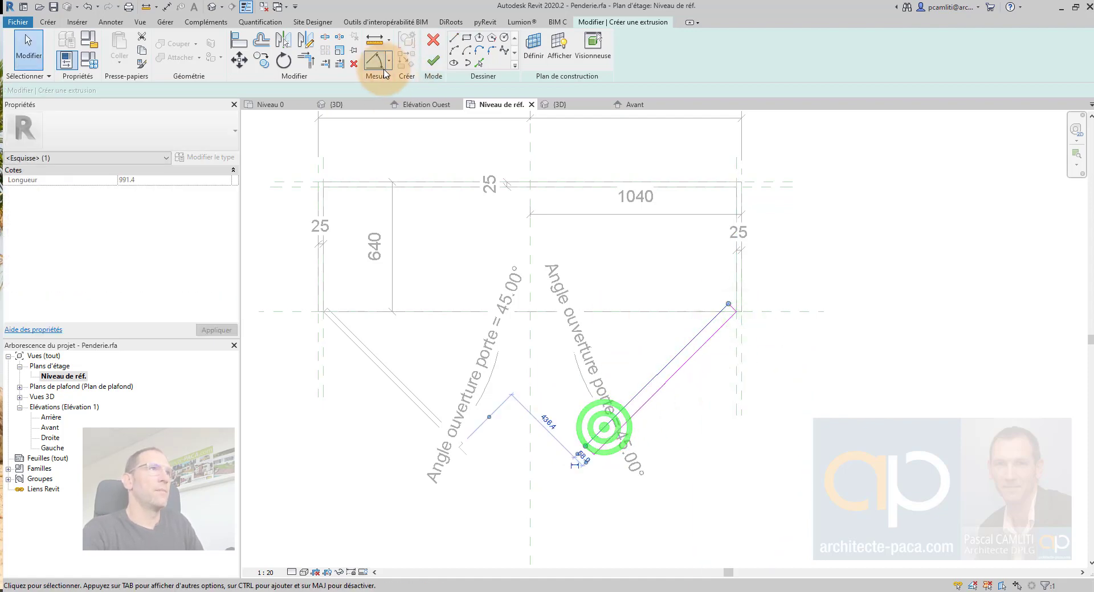
pyautogui.click(388, 68)
pyautogui.click(358, 93)
pyautogui.scroll(4, 595, 439)
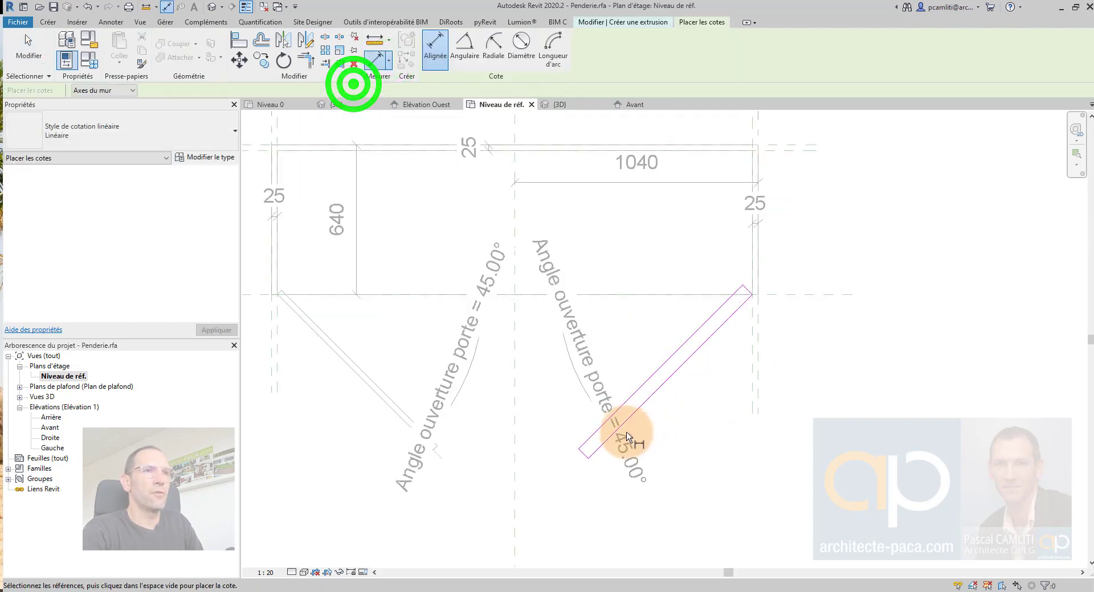
pyautogui.click(597, 445)
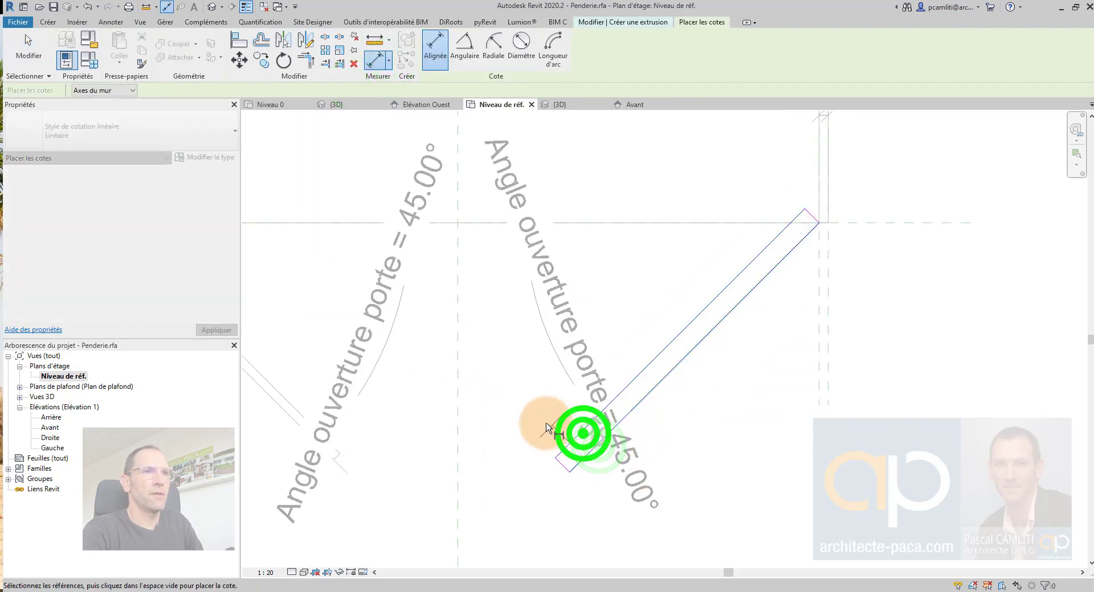
pyautogui.click(527, 390)
pyautogui.press('Escape')
pyautogui.click(626, 387)
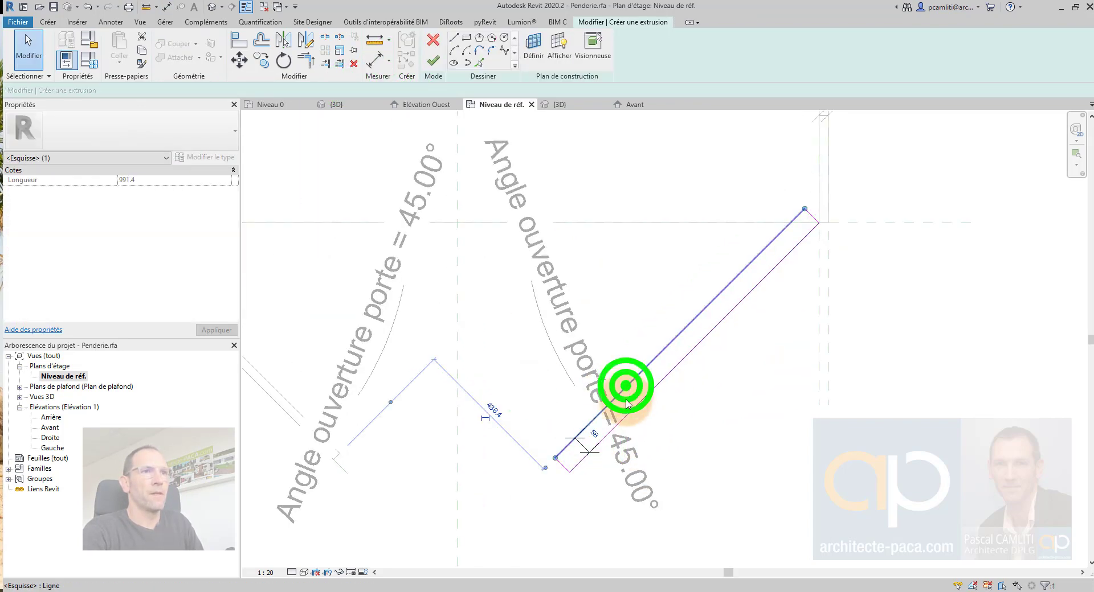
pyautogui.press('Escape')
# - Lock the right door's thickness dimension and finish the extrusion
pyautogui.click(586, 450)
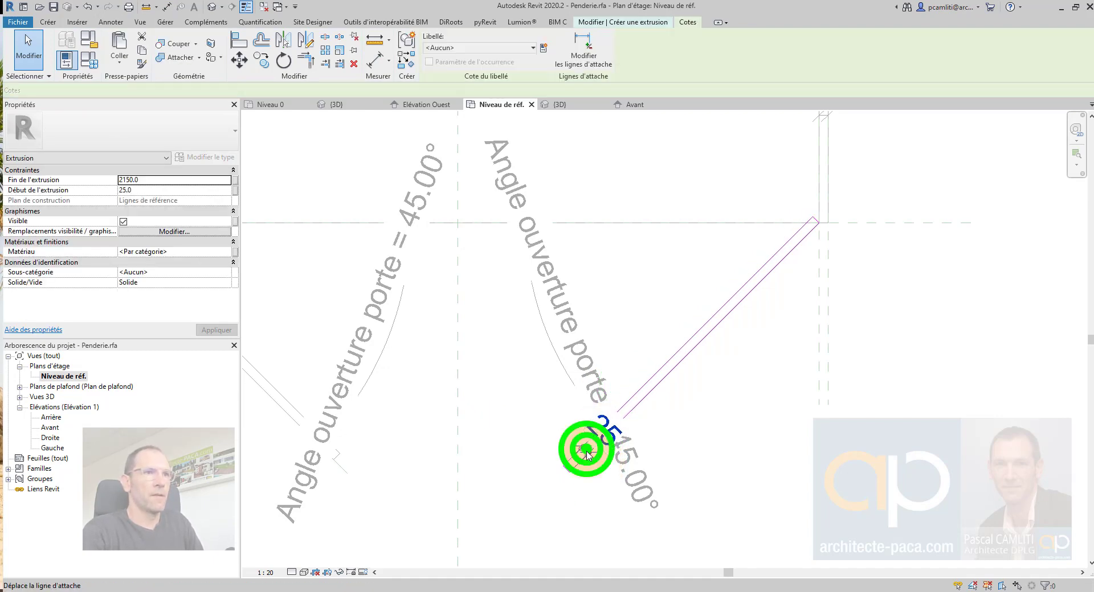
pyautogui.scroll(-5, 586, 452)
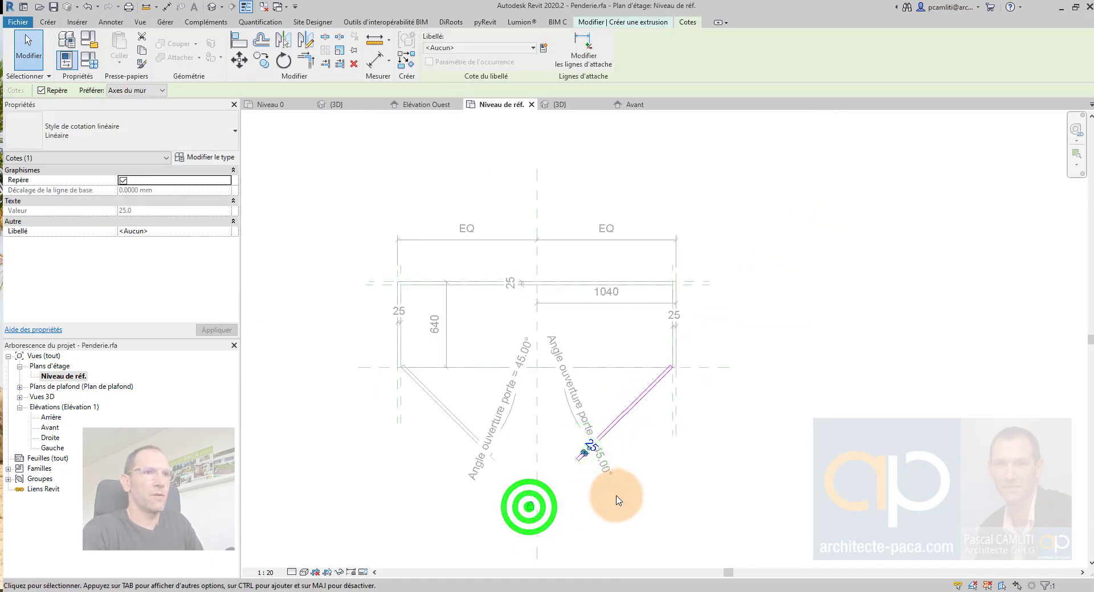
pyautogui.click(627, 471)
pyautogui.scroll(2, 627, 464)
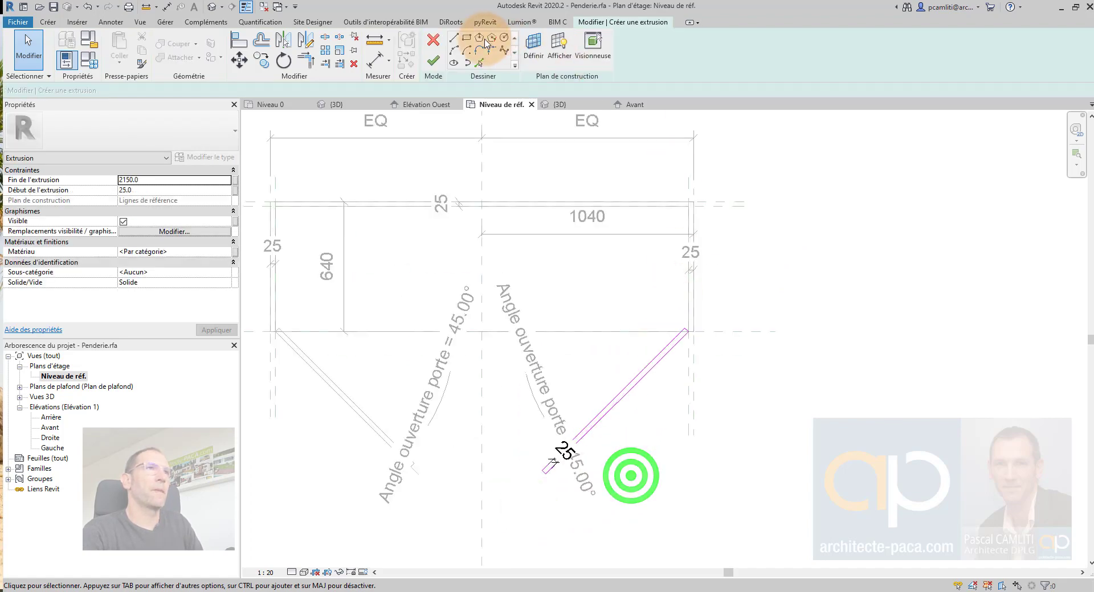
pyautogui.click(433, 61)
pyautogui.click(782, 373)
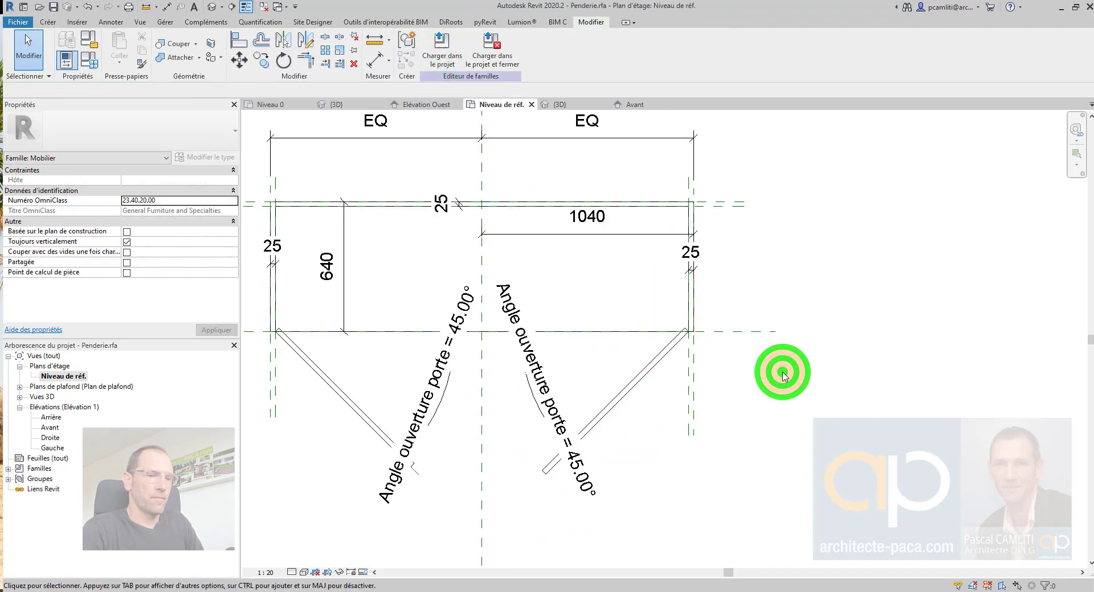
# - Associate the right door's material with the existing Matériau porte Penderie parameter
pyautogui.click(630, 386)
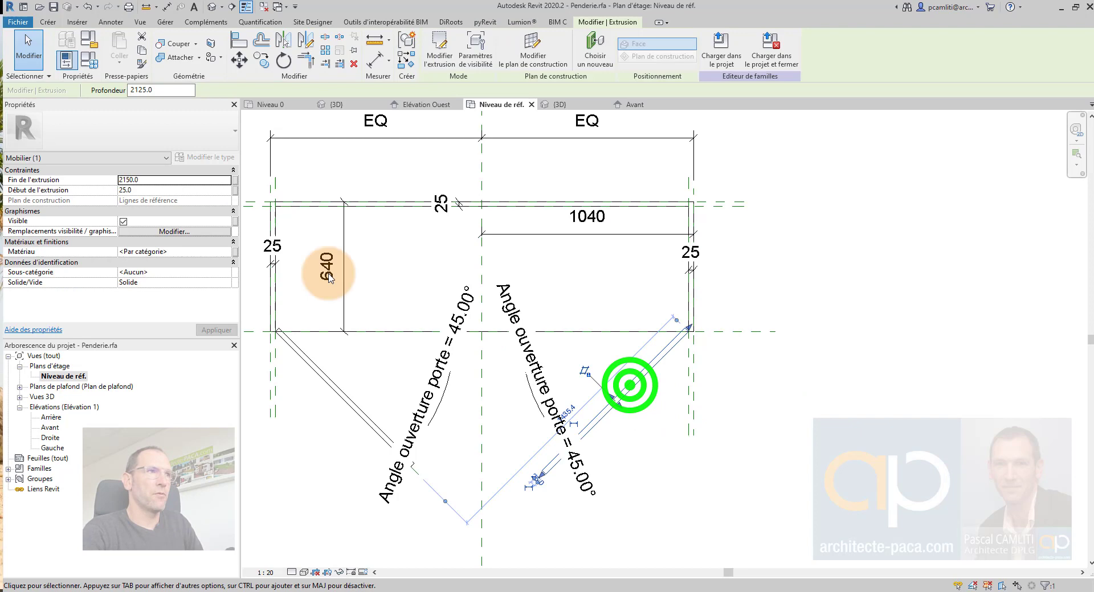
pyautogui.click(234, 252)
pyautogui.click(337, 282)
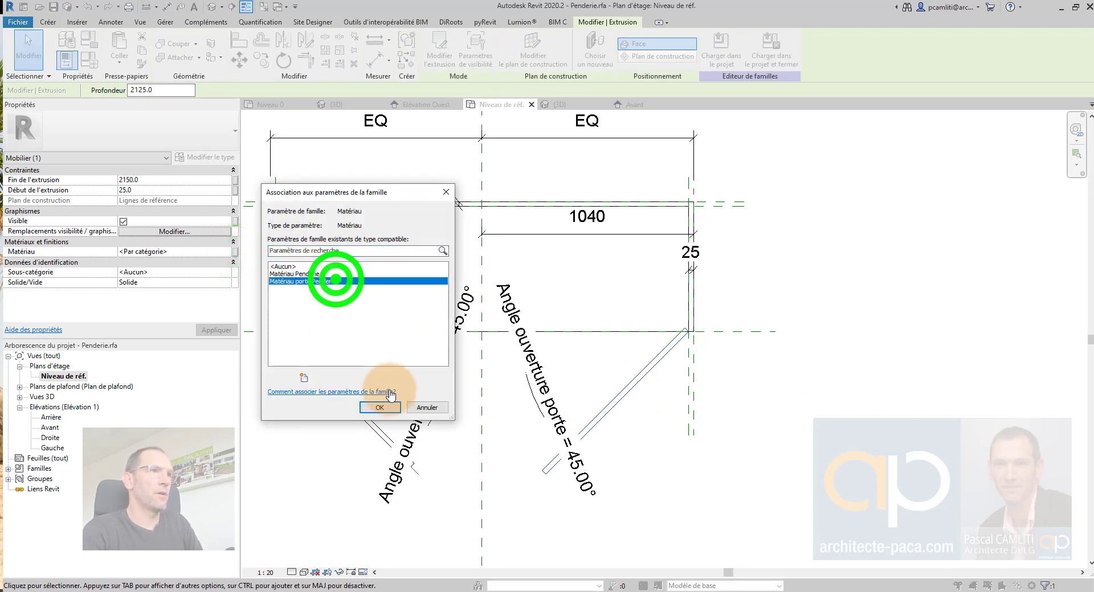
pyautogui.click(379, 408)
pyautogui.click(823, 388)
# - In the 3D view, set the Angle ouverture porte parameter to 70° in the family types to test both doors
pyautogui.hotkey('ctrl', 'Tab')
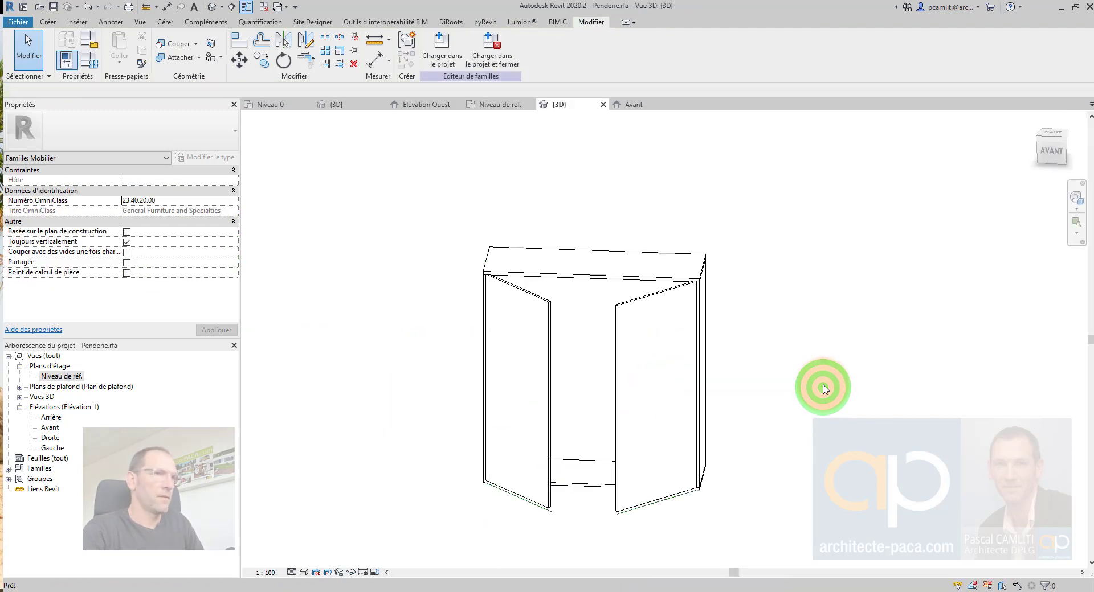
pyautogui.click(94, 67)
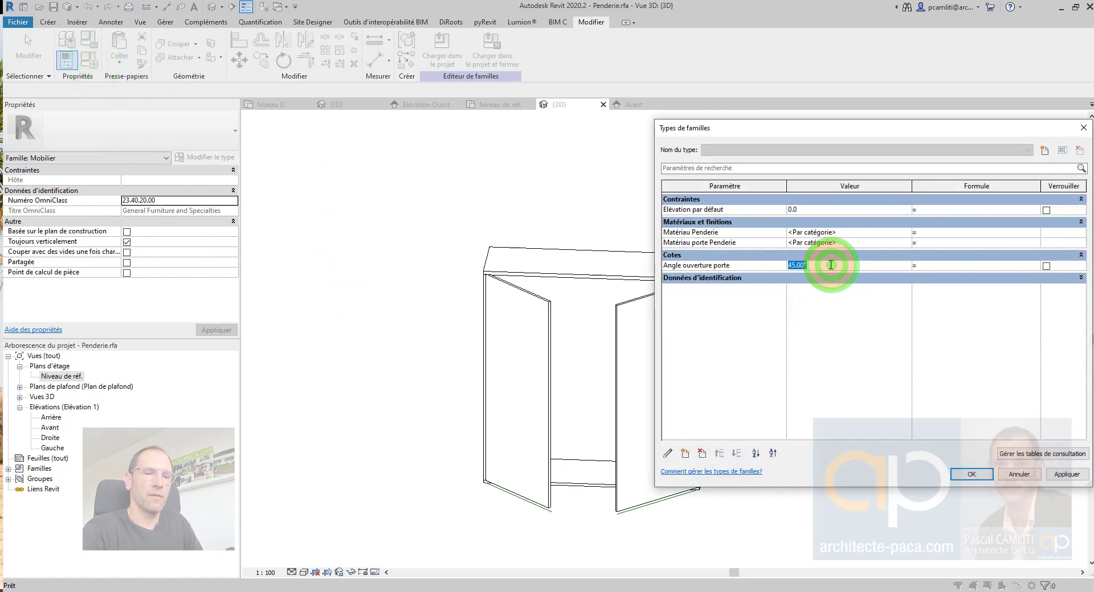
pyautogui.click(1055, 474)
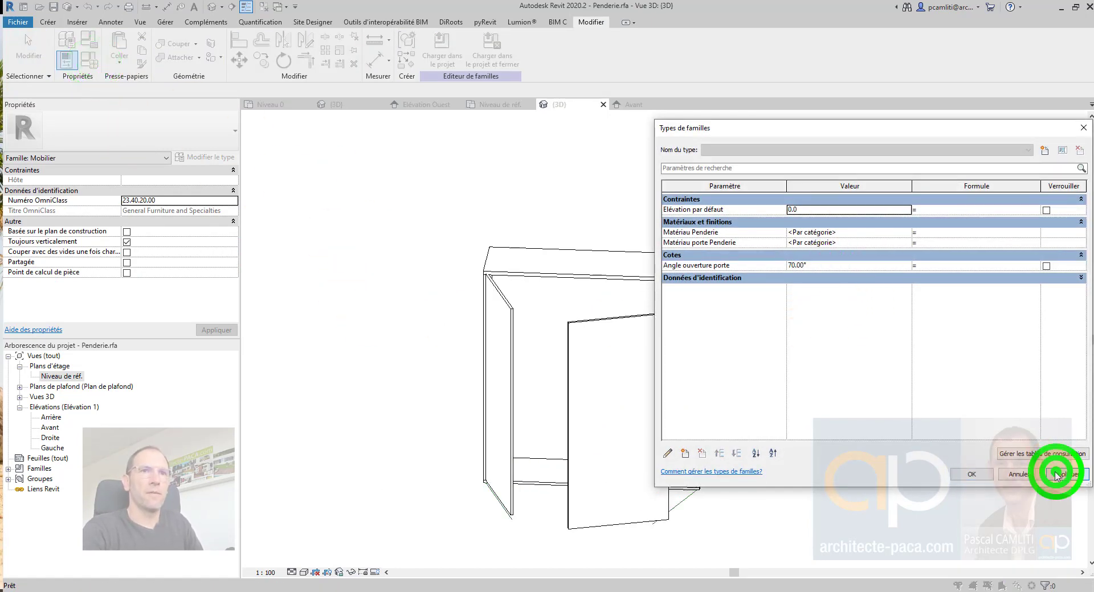
pyautogui.click(971, 473)
# - Delete the right door extrusion in the 3D view
pyautogui.keyDown('shift'); pyautogui.moveTo(745, 507); pyautogui.dragTo(630, 509, button='middle'); pyautogui.keyUp('shift')
pyautogui.click(635, 505)
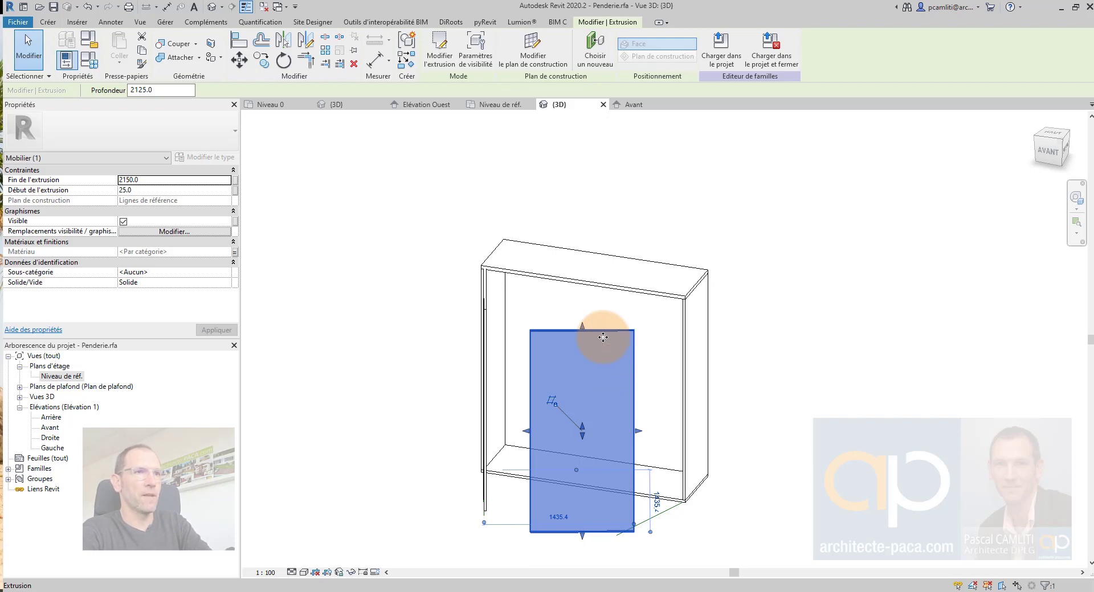
pyautogui.press('Delete')
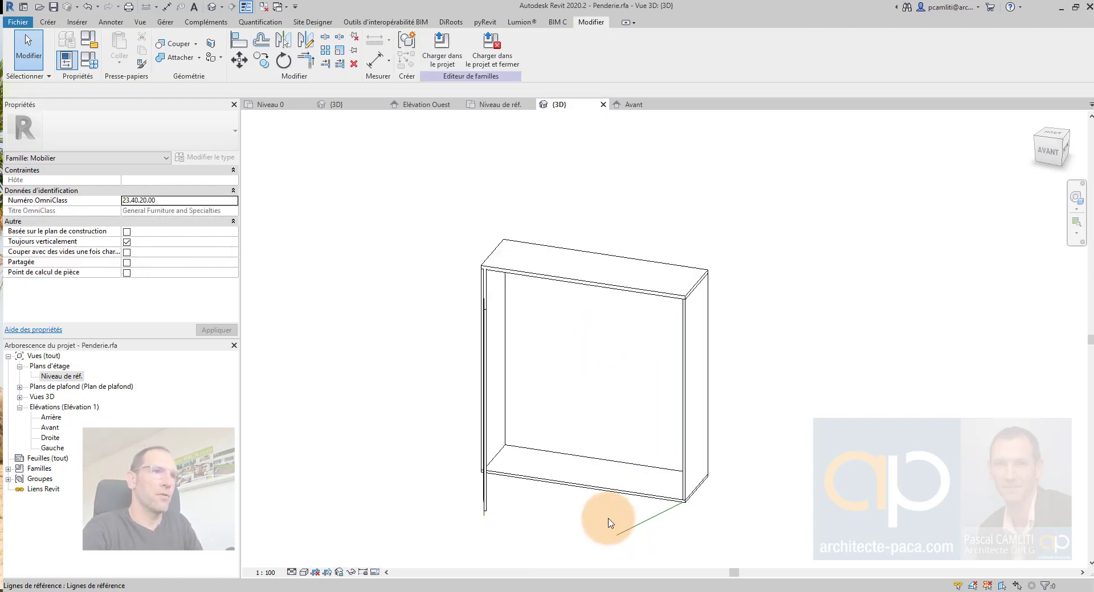
# - From the Niveau de réf. plan, start a new extrusion and define its work plane by picking the right slanted reference line
pyautogui.doubleClick(62, 376)
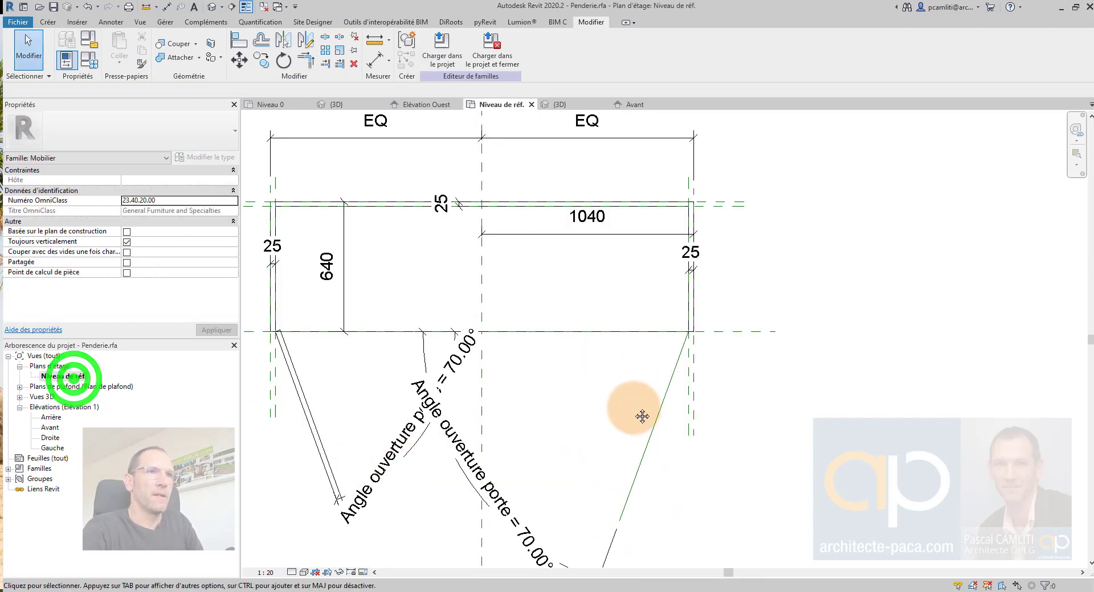
pyautogui.click(783, 255)
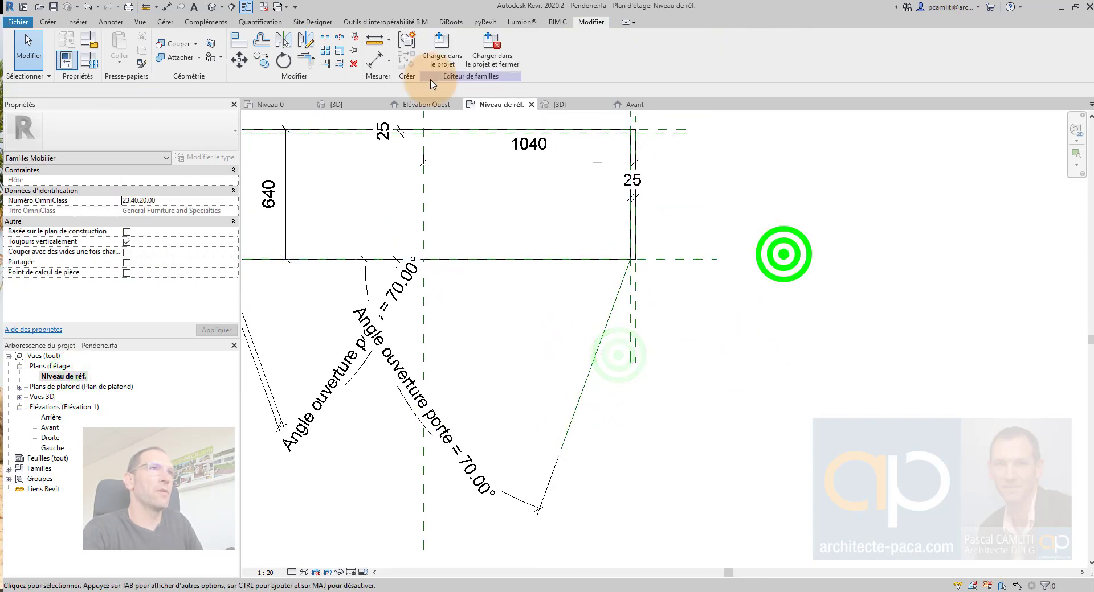
pyautogui.click(48, 23)
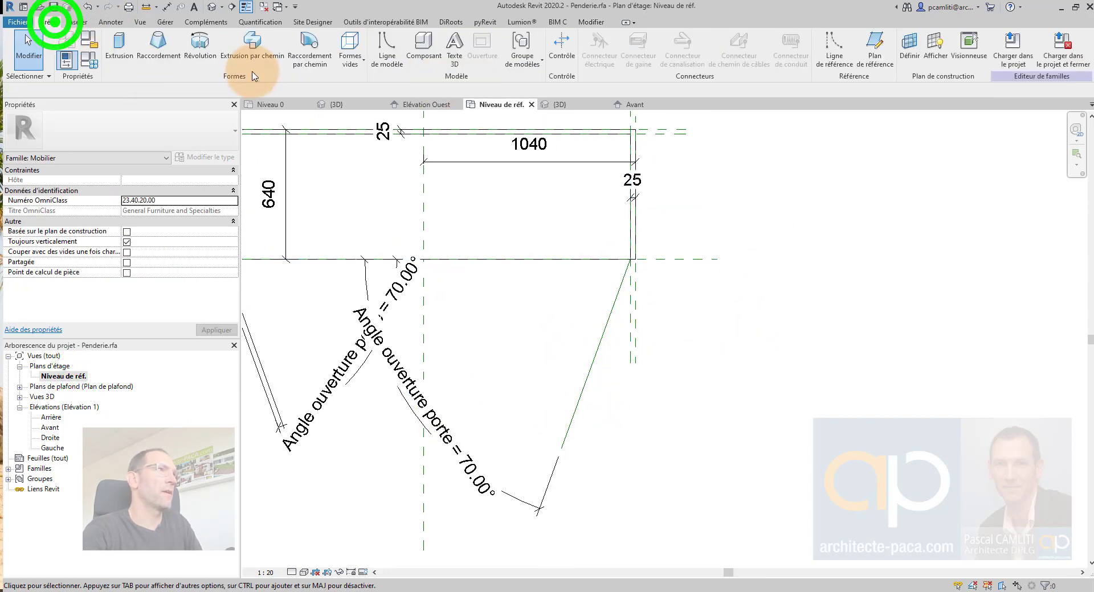
pyautogui.click(119, 43)
pyautogui.click(532, 50)
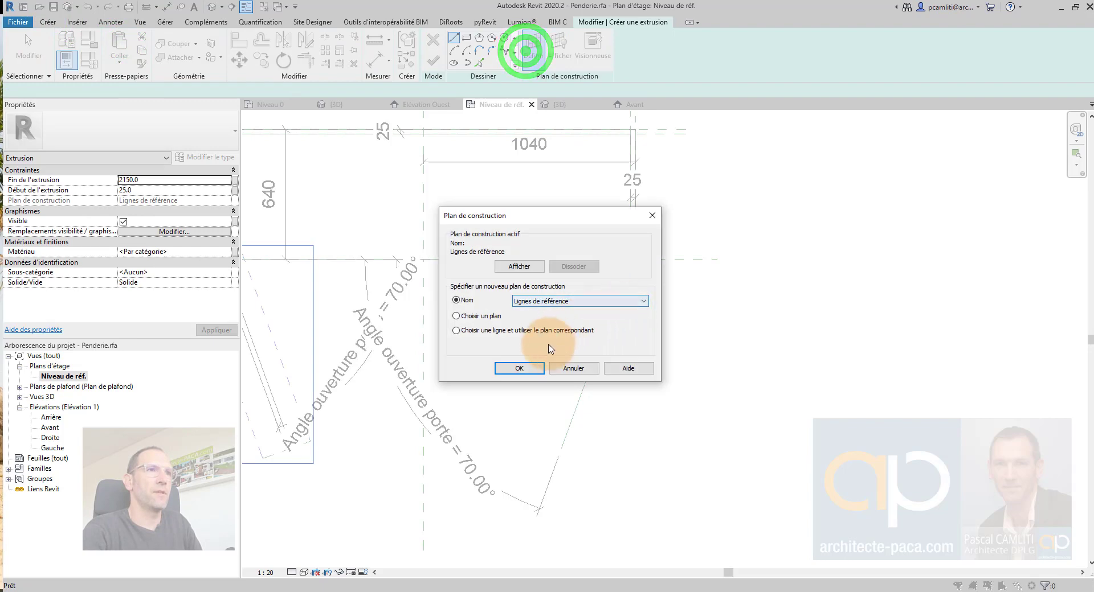
pyautogui.click(482, 317)
pyautogui.click(527, 369)
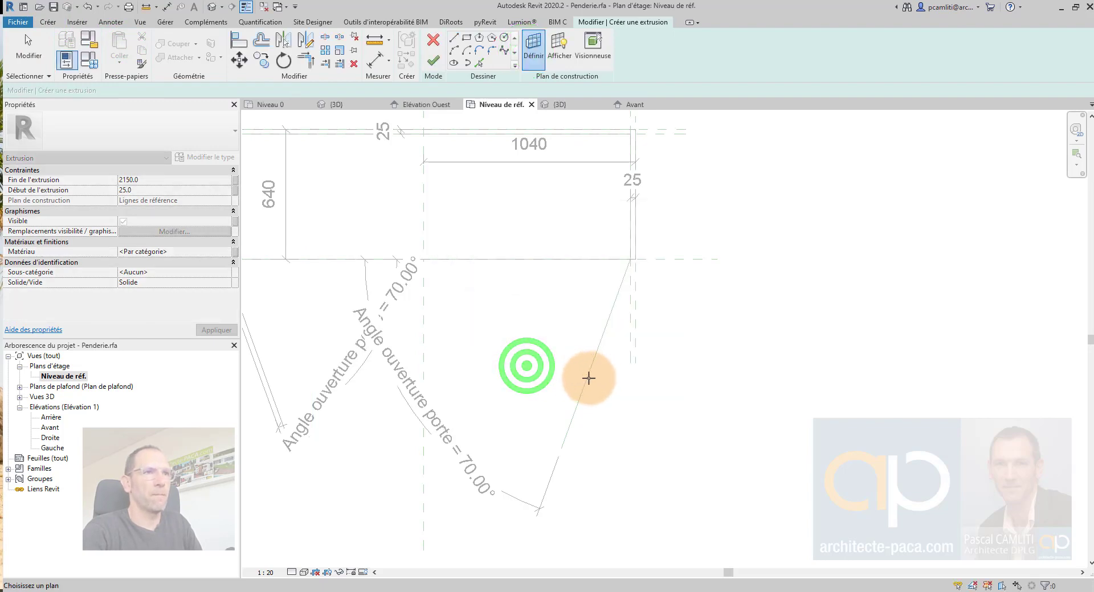
pyautogui.click(587, 379)
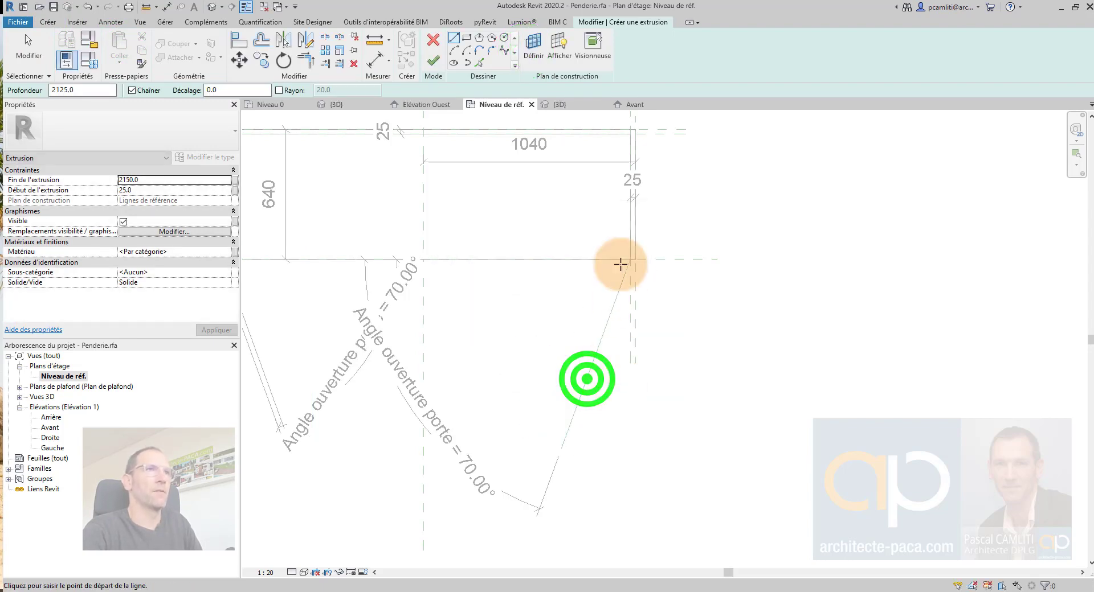
# - Sketch the right door's closed rectangular profile along the slanted reference line, about 991 mm long and 72 mm thick
pyautogui.click(454, 38)
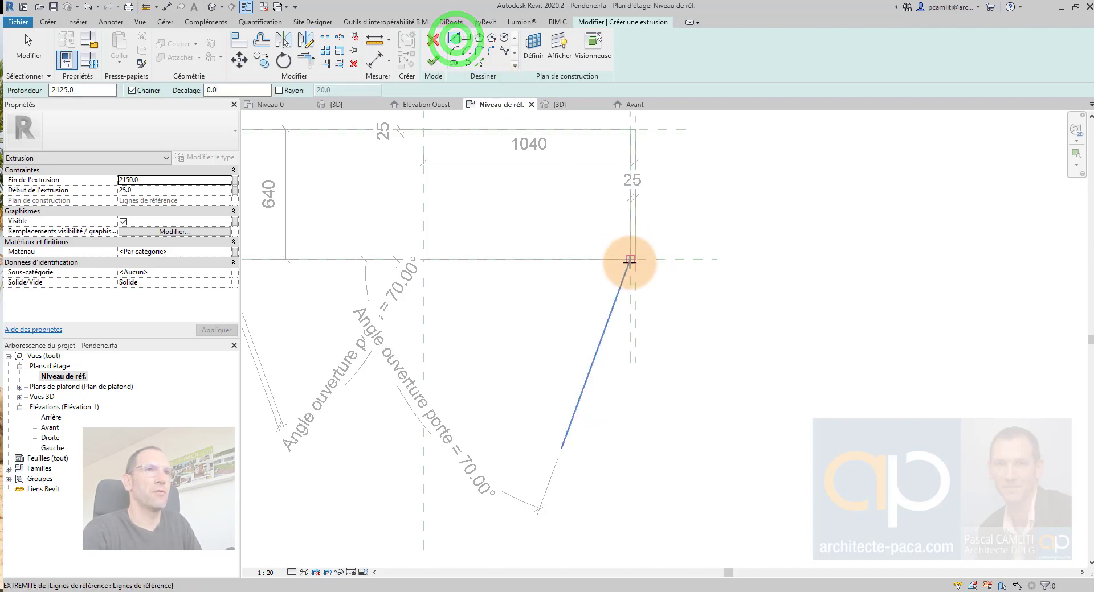
pyautogui.click(629, 261)
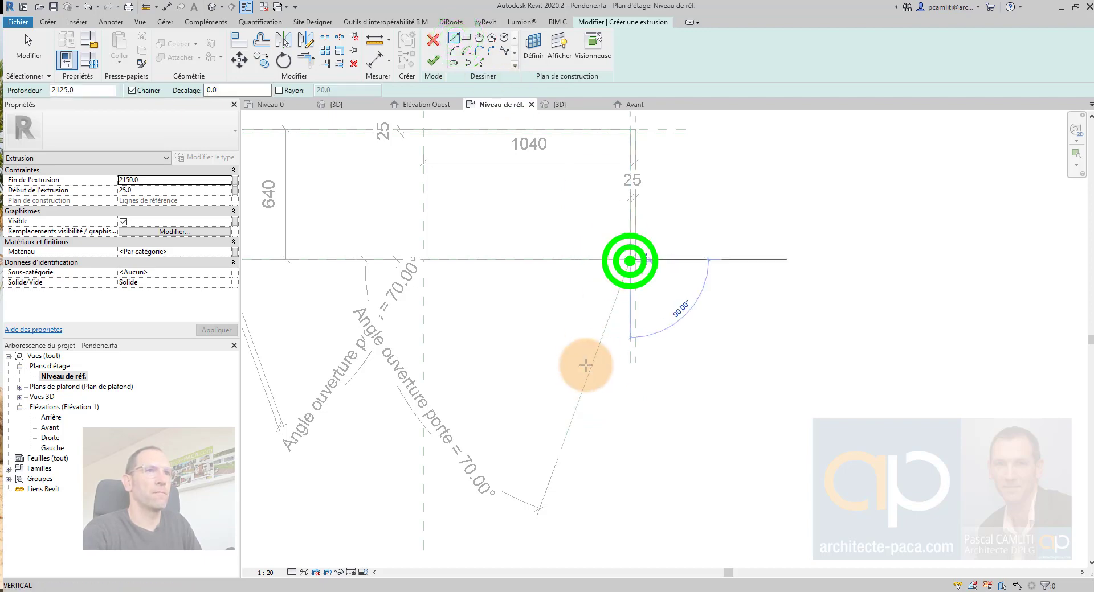
pyautogui.click(561, 452)
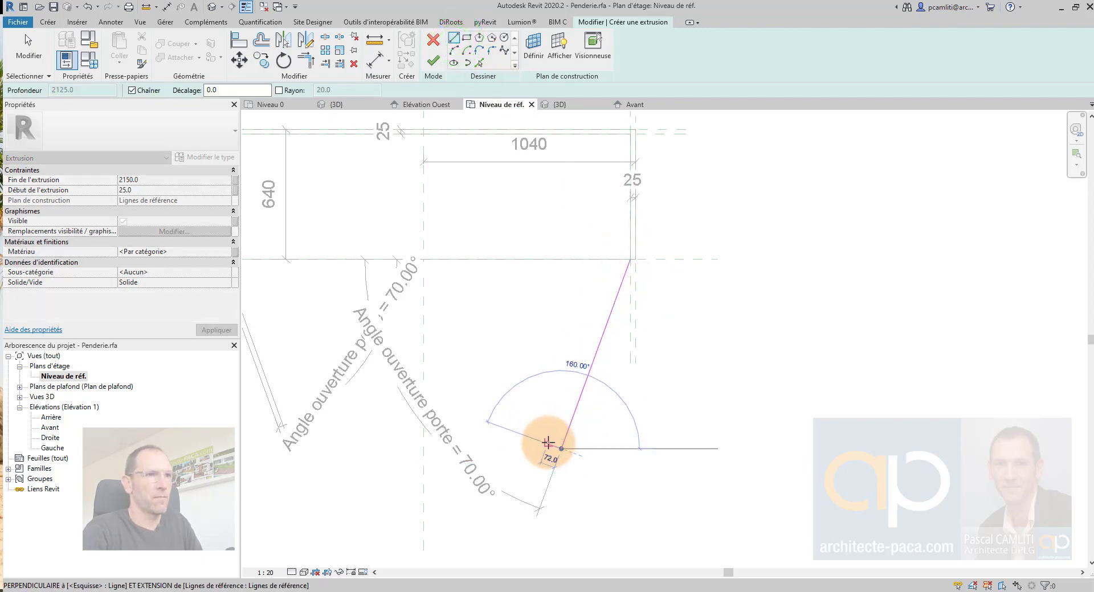
pyautogui.click(546, 443)
pyautogui.click(615, 257)
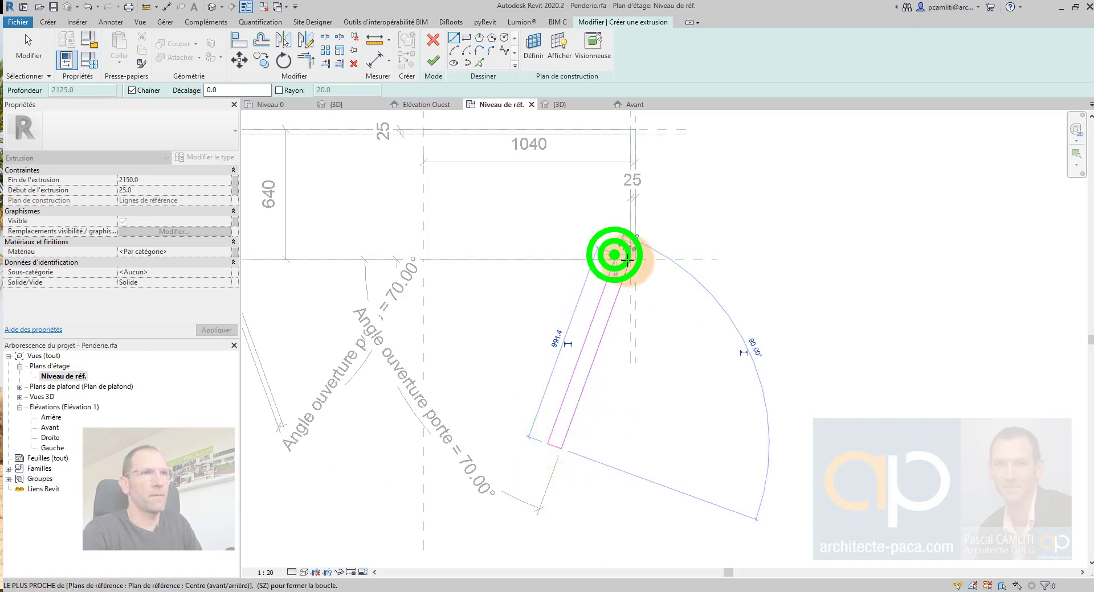
pyautogui.press('Escape')
pyautogui.press('Escape')
# - Set the right door profile's thickness to 25 mm and make that temporary dimension permanent
pyautogui.click(572, 390)
pyautogui.scroll(2, 574, 398)
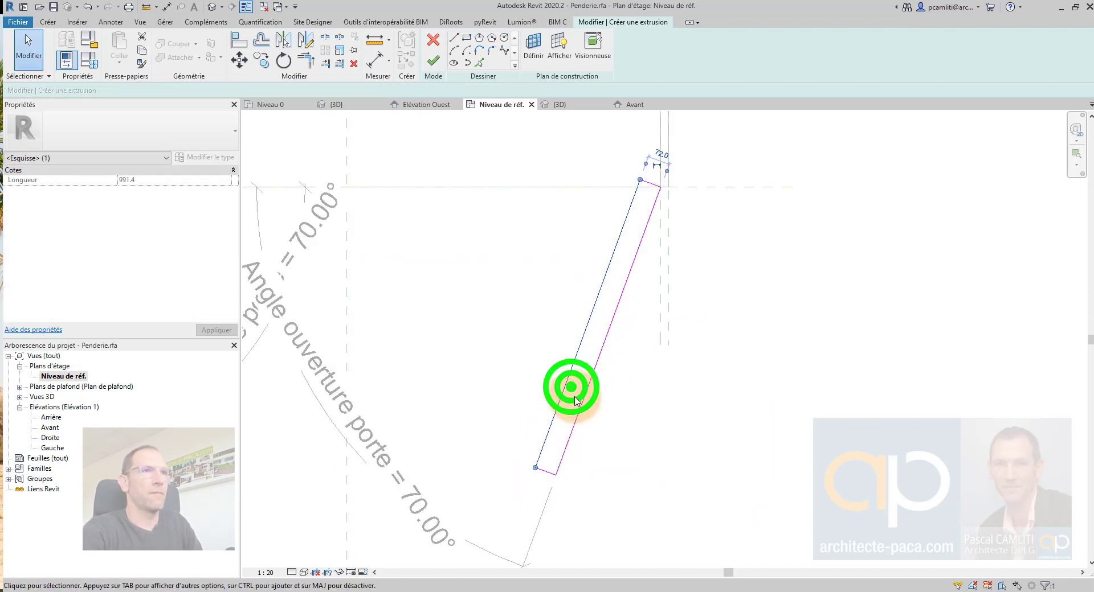
pyautogui.click(663, 160)
pyautogui.write('25')
pyautogui.press('Return')
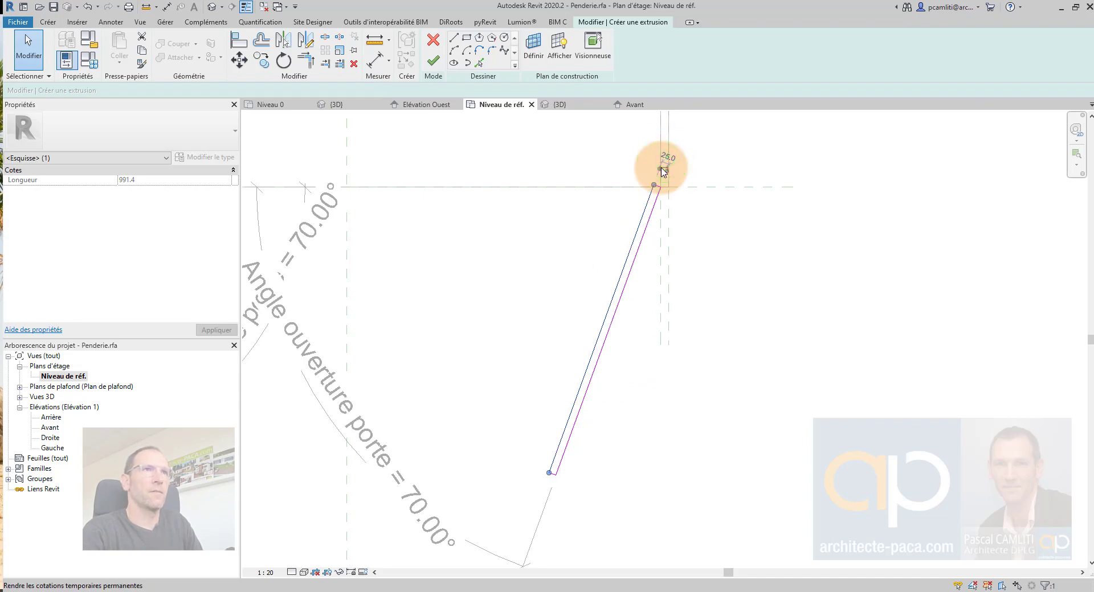
pyautogui.scroll(2, 664, 168)
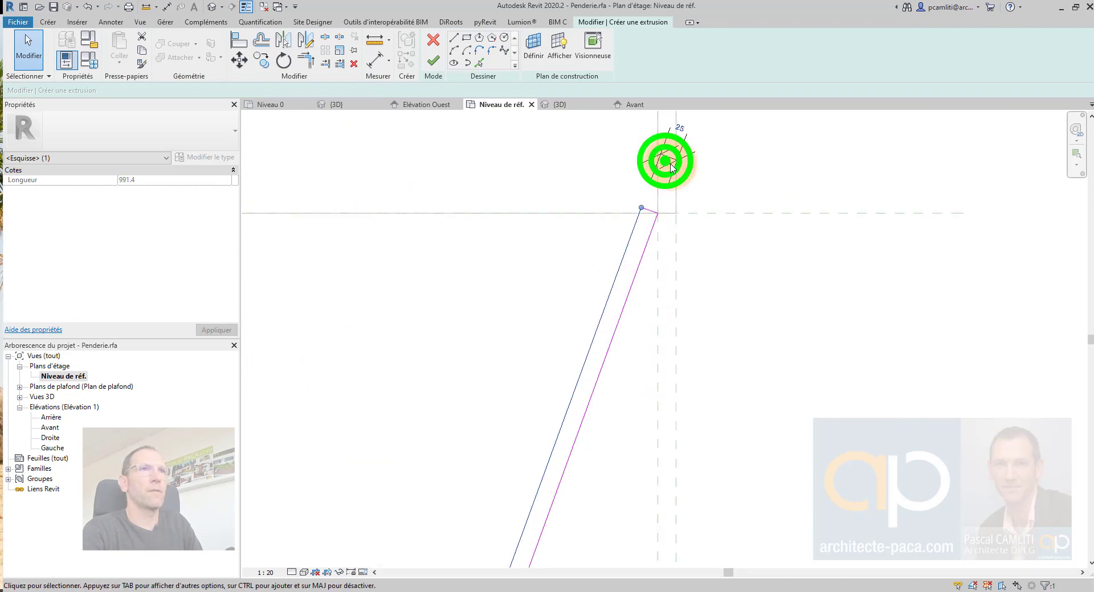
pyautogui.click(671, 166)
pyautogui.scroll(-3, 665, 166)
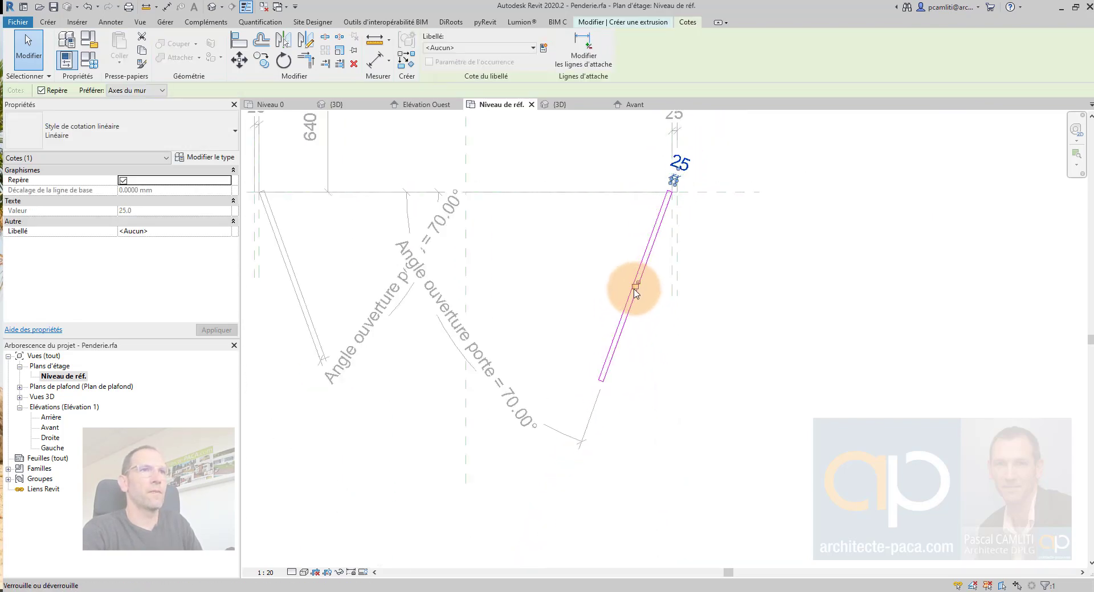
# - Lock the constraint on the right door's profile and finish the extrusion
pyautogui.scroll(2, 635, 289)
pyautogui.click(633, 288)
pyautogui.click(550, 224)
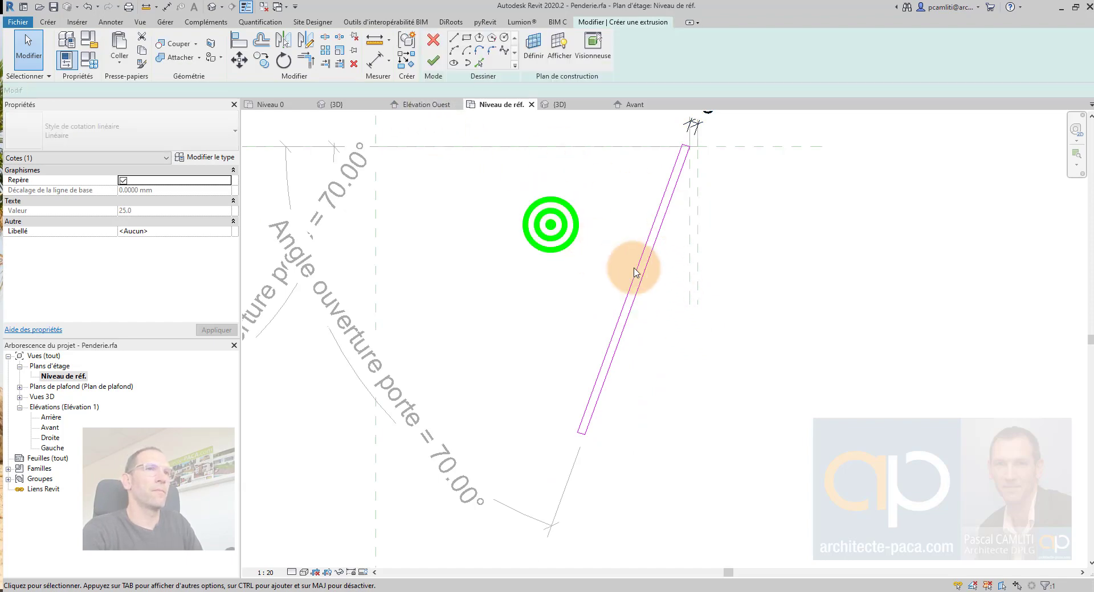
pyautogui.click(439, 63)
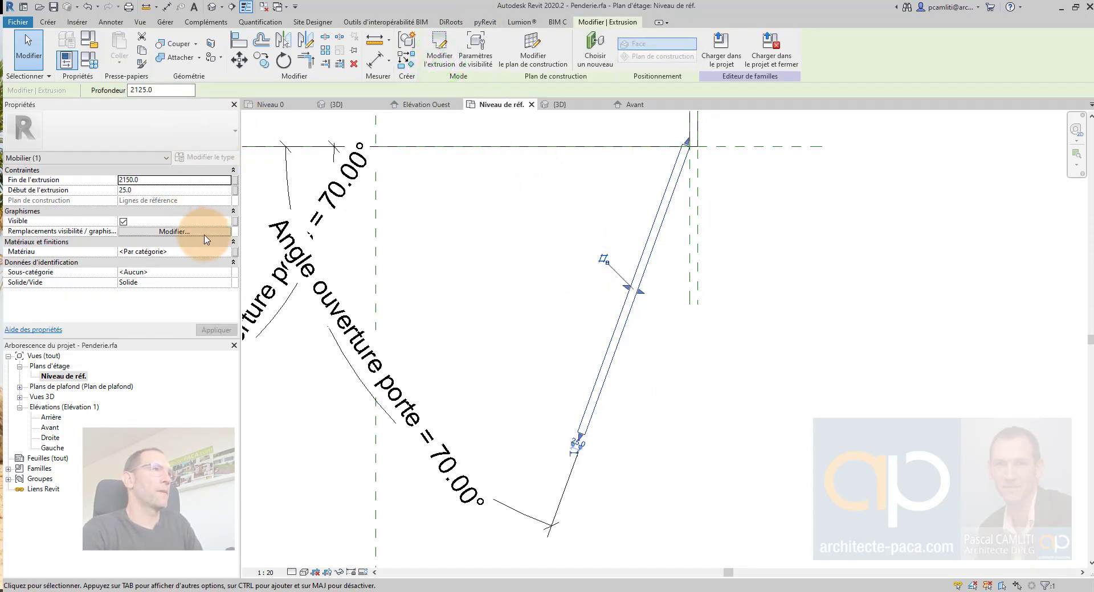
# - Associate the new right door's material with the existing Matériau porte Penderie parameter
pyautogui.click(235, 252)
pyautogui.click(311, 282)
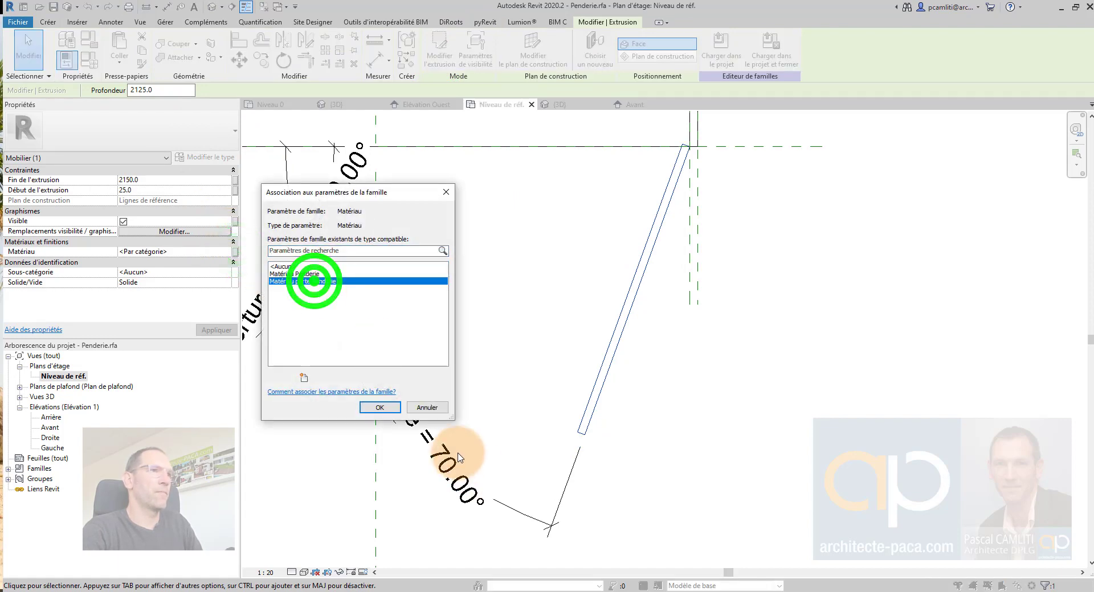
pyautogui.click(379, 408)
pyautogui.click(655, 403)
pyautogui.middleClick(672, 399)
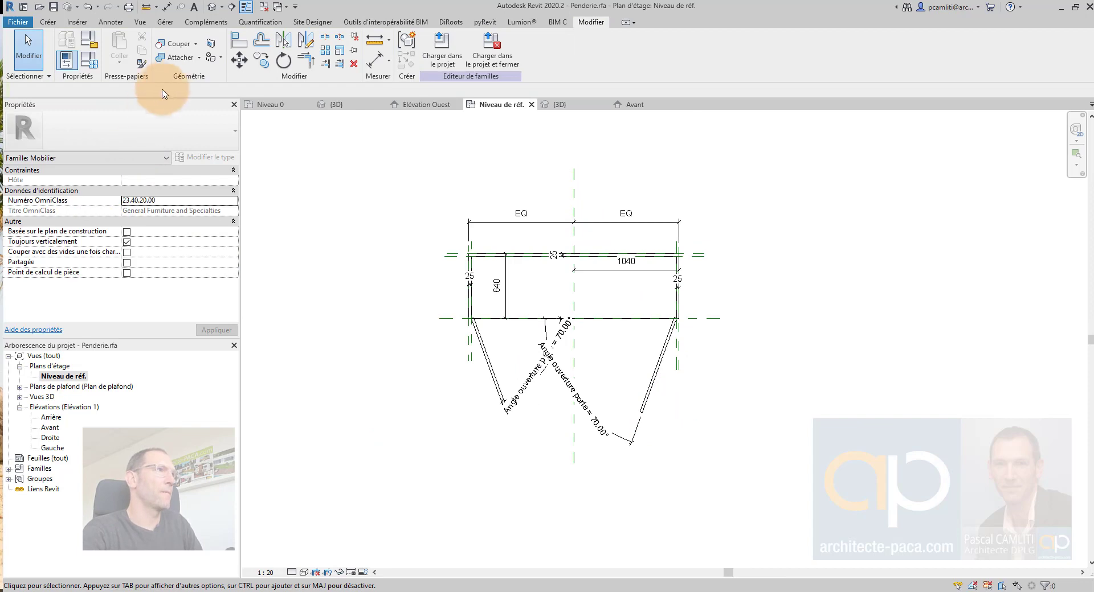
# - In the 3D view, set the Angle ouverture porte parameter to 45° in the family types and check both doors
pyautogui.hotkey('ctrl', 'Tab')
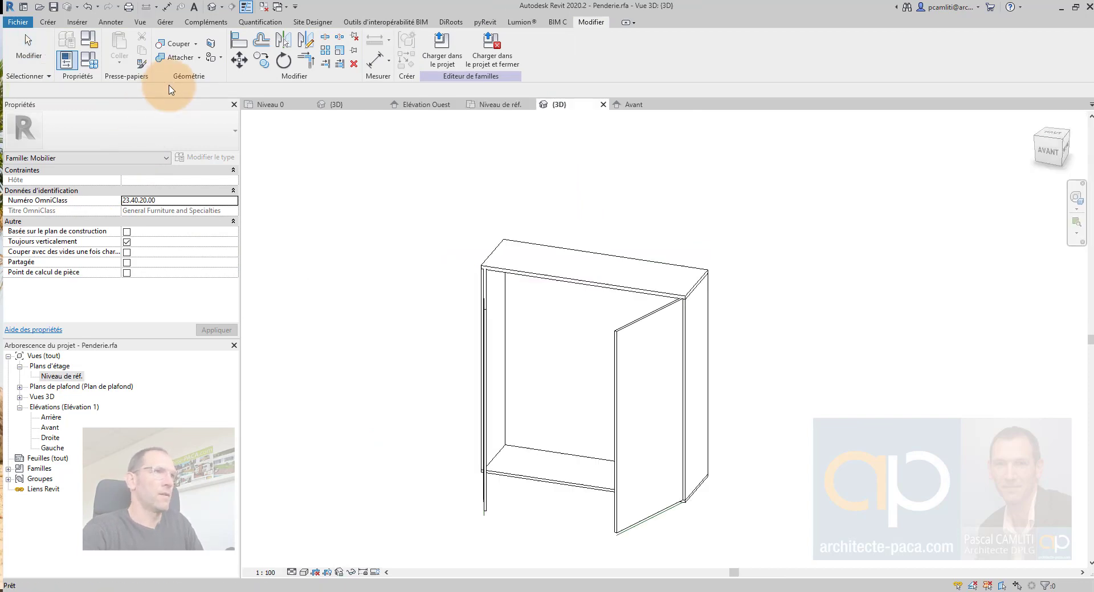
pyautogui.click(93, 64)
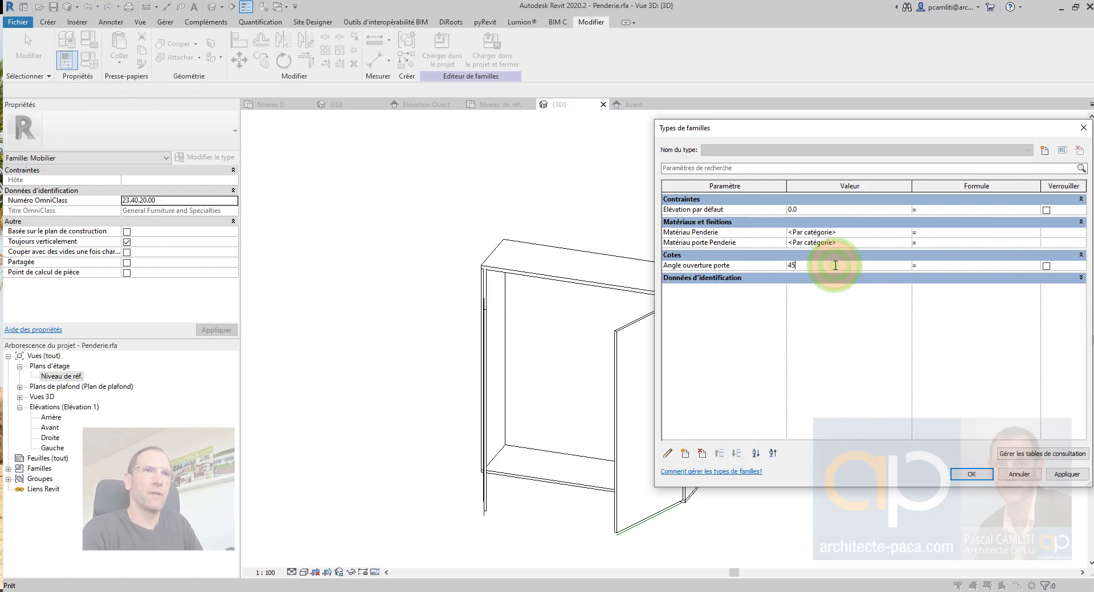
pyautogui.write('45')
pyautogui.click(1061, 478)
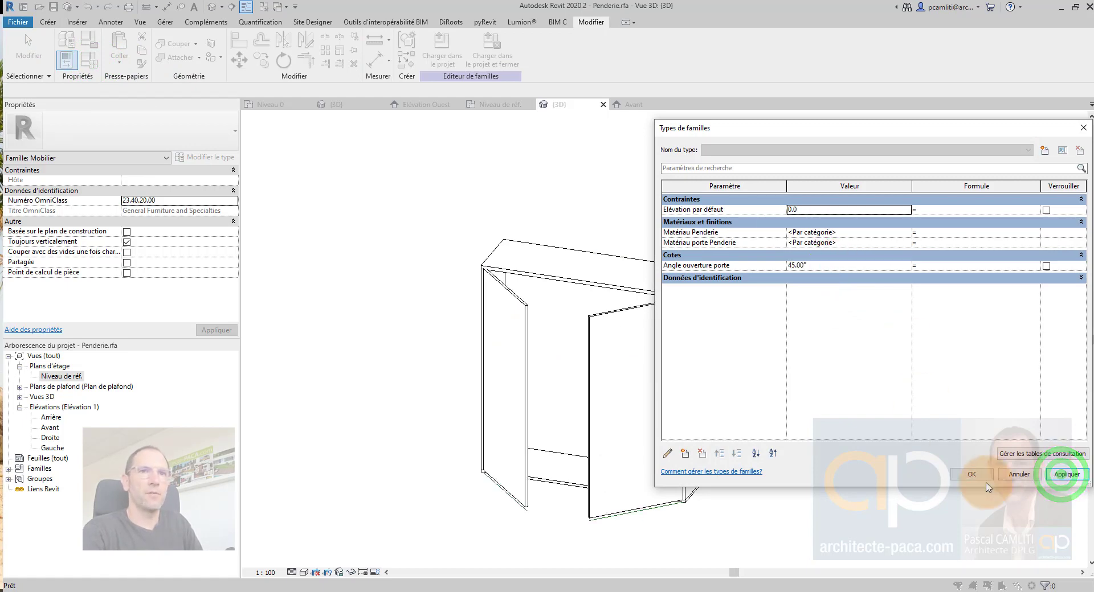
pyautogui.click(972, 473)
pyautogui.keyDown('shift'); pyautogui.moveTo(824, 506); pyautogui.dragTo(859, 482, button='middle'); pyautogui.keyUp('shift')
pyautogui.keyDown('shift'); pyautogui.moveTo(721, 420); pyautogui.dragTo(594, 432, button='middle'); pyautogui.keyUp('shift')
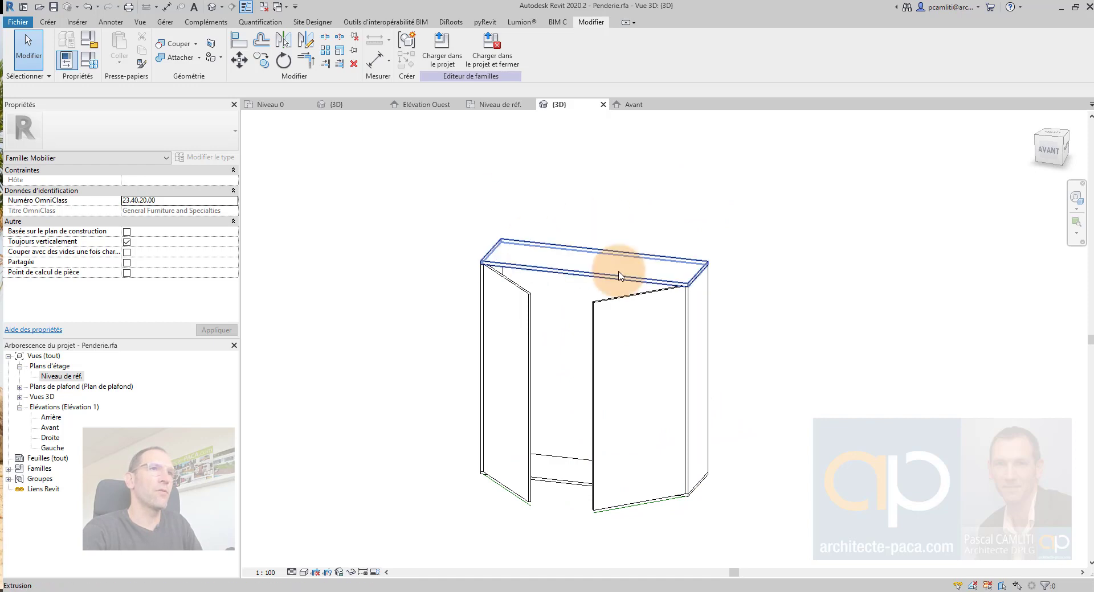
# - Load the Penderie family into the project and place it, rotated, on the sketched Penderie location in the Niveau 0 plan
pyautogui.doubleClick(64, 376)
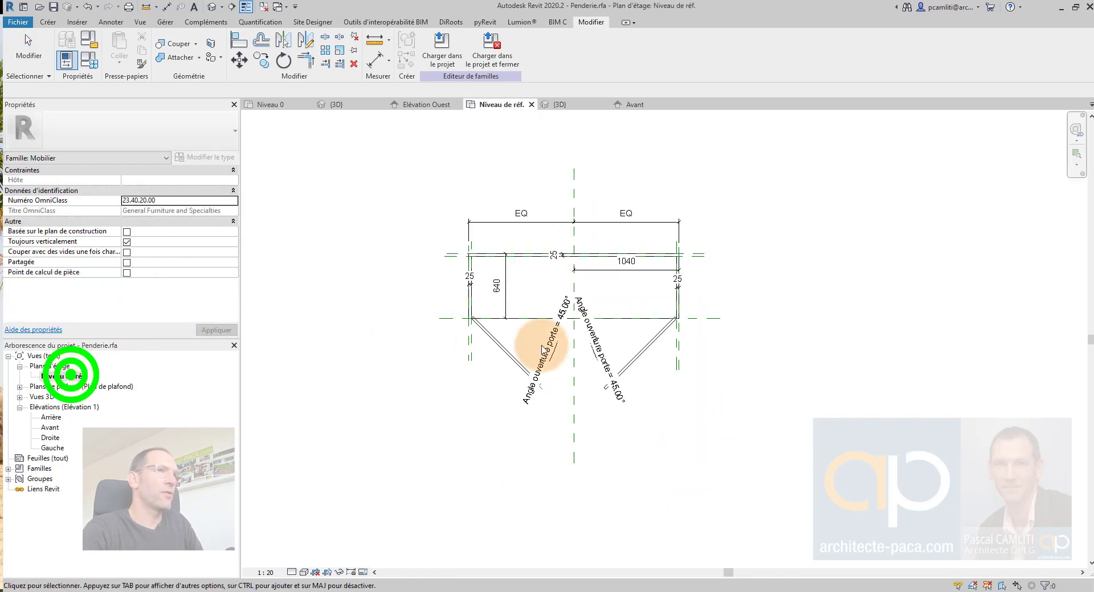
pyautogui.scroll(3, 629, 305)
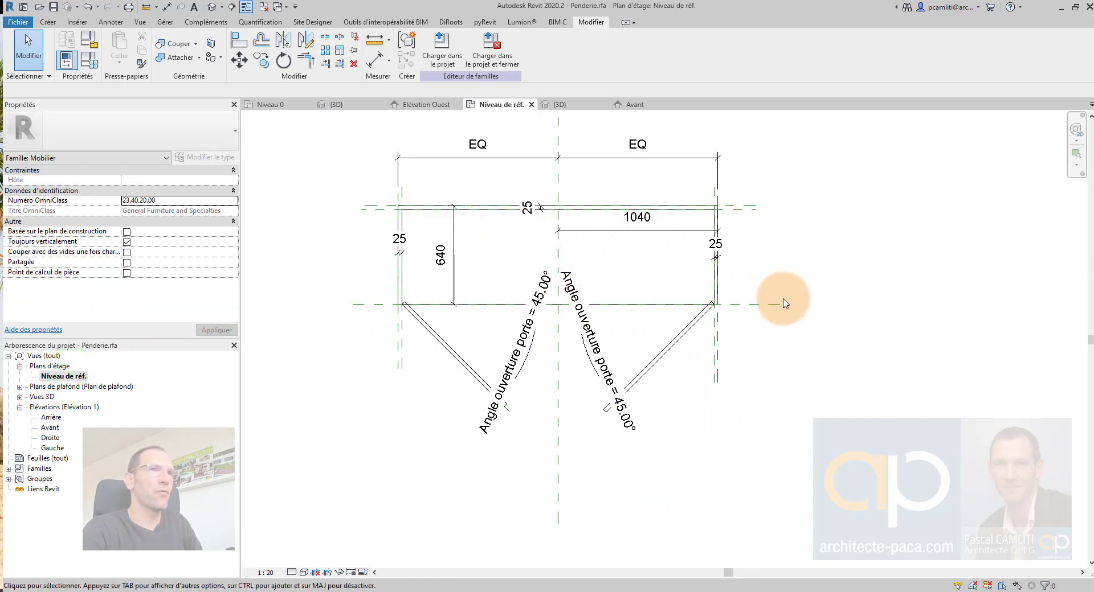
pyautogui.moveTo(822, 302); pyautogui.dragTo(774, 398, button='middle')
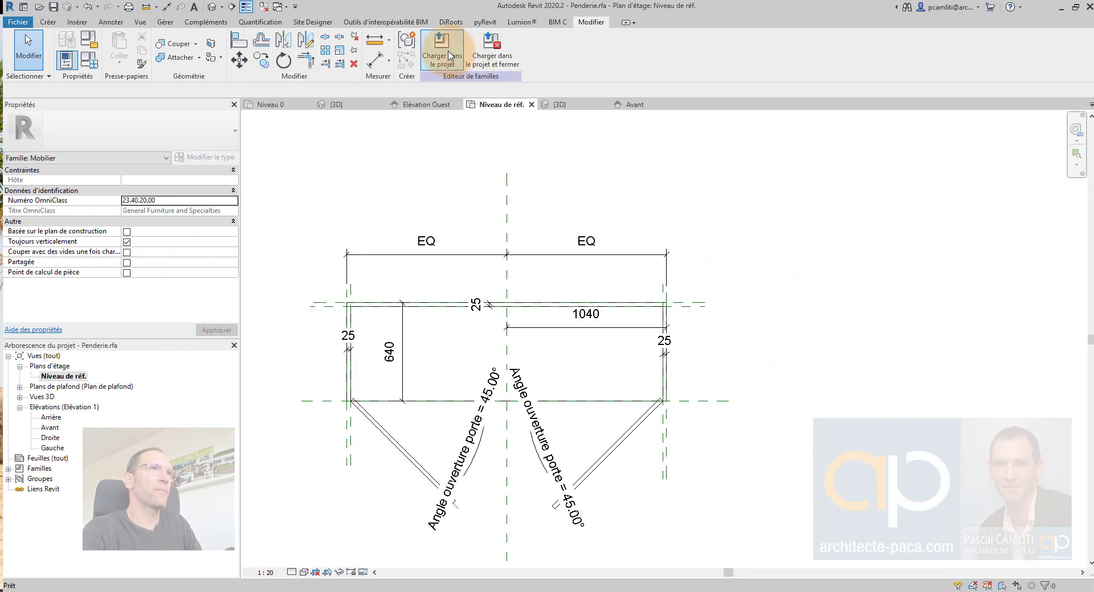
pyautogui.click(449, 54)
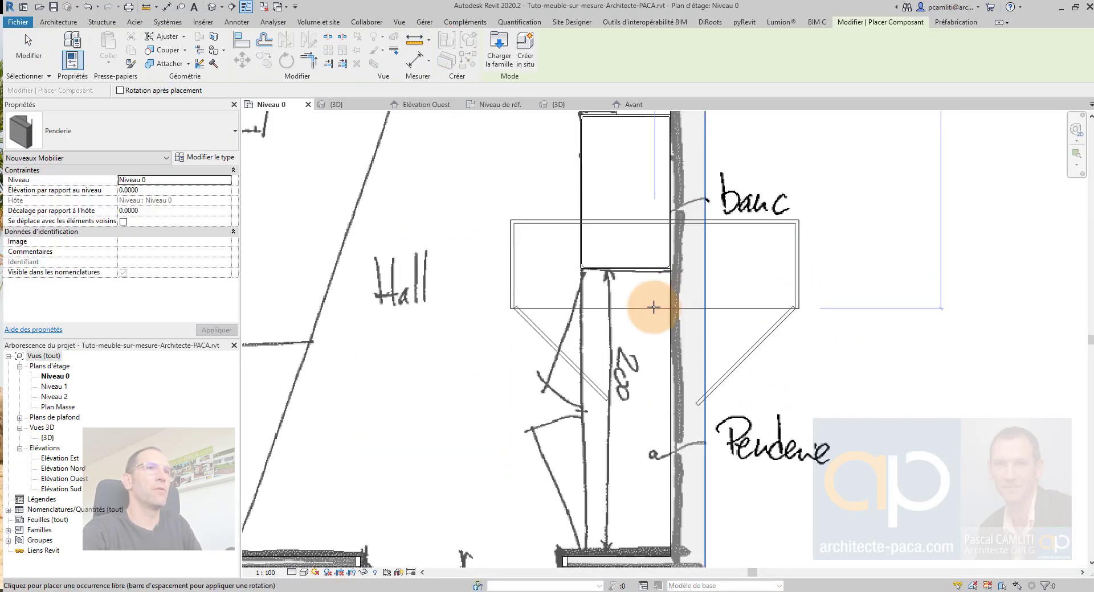
pyautogui.press('space')
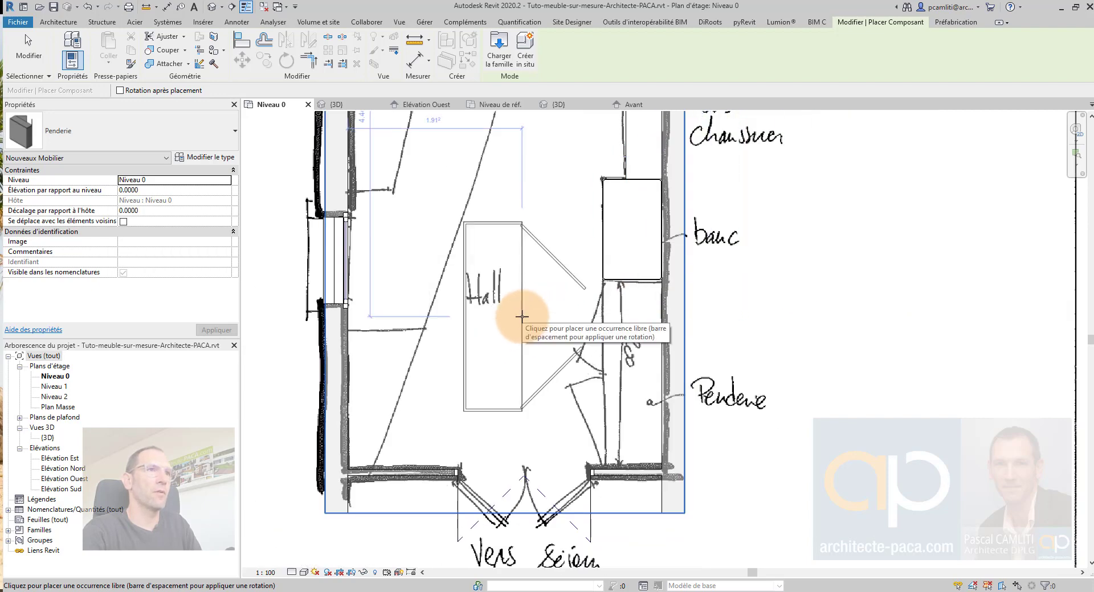
pyautogui.click(600, 379)
pyautogui.press('Escape')
# - Align the wardrobe's back with the inner face of the wall behind it
pyautogui.scroll(2, 658, 299)
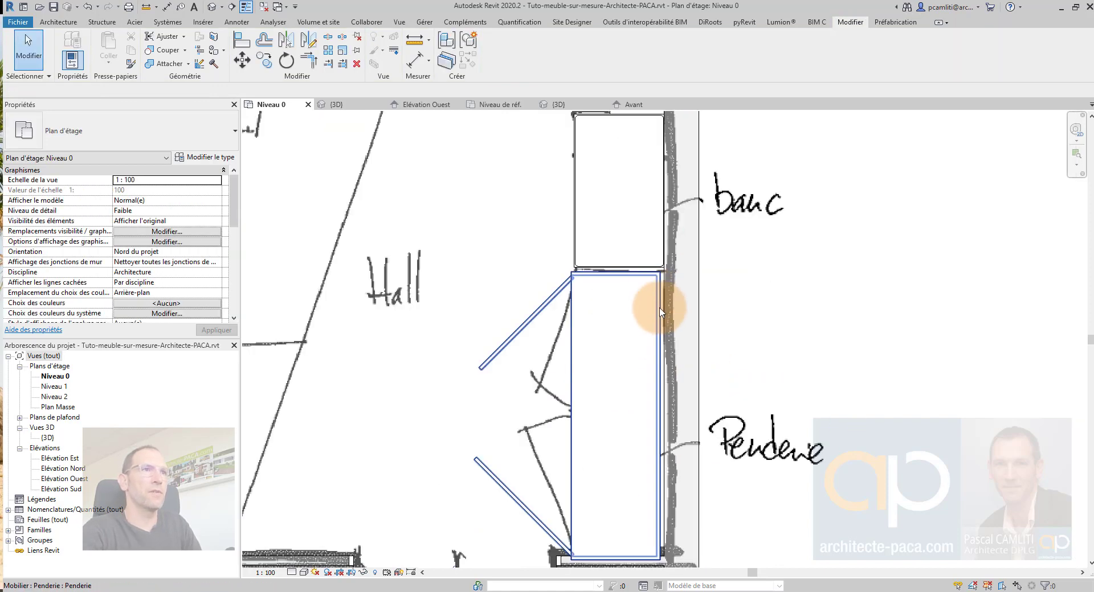
pyautogui.moveTo(660, 313); pyautogui.dragTo(601, 252, button='middle')
pyautogui.click(606, 252)
pyautogui.scroll(2, 610, 254)
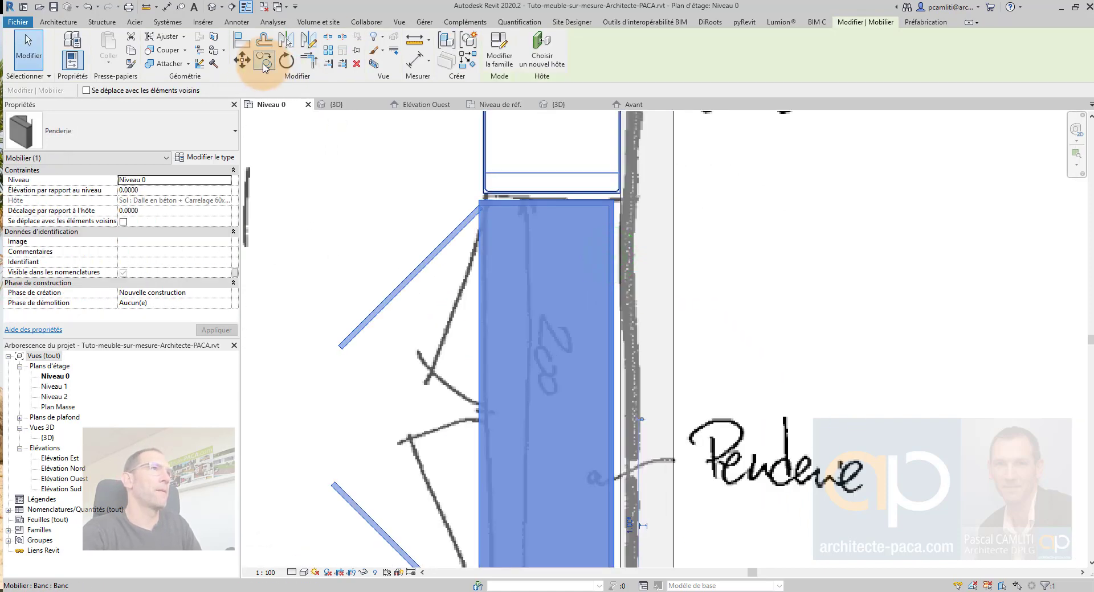
pyautogui.click(242, 41)
pyautogui.click(620, 213)
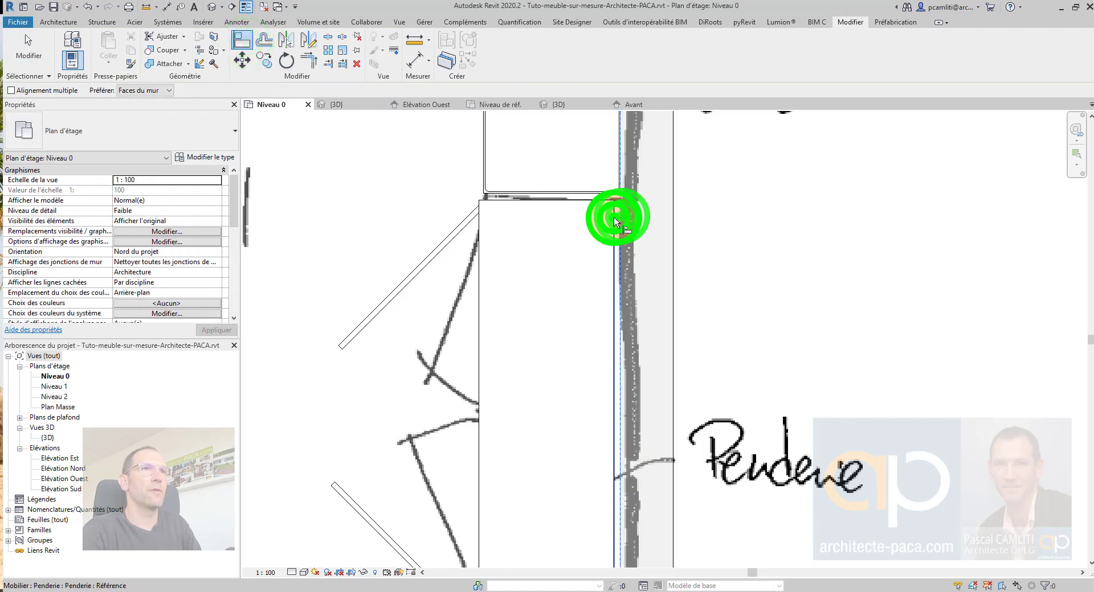
pyautogui.click(614, 217)
# - Align the wardrobe's end panel with the adjacent edge of the bench
pyautogui.click(610, 195)
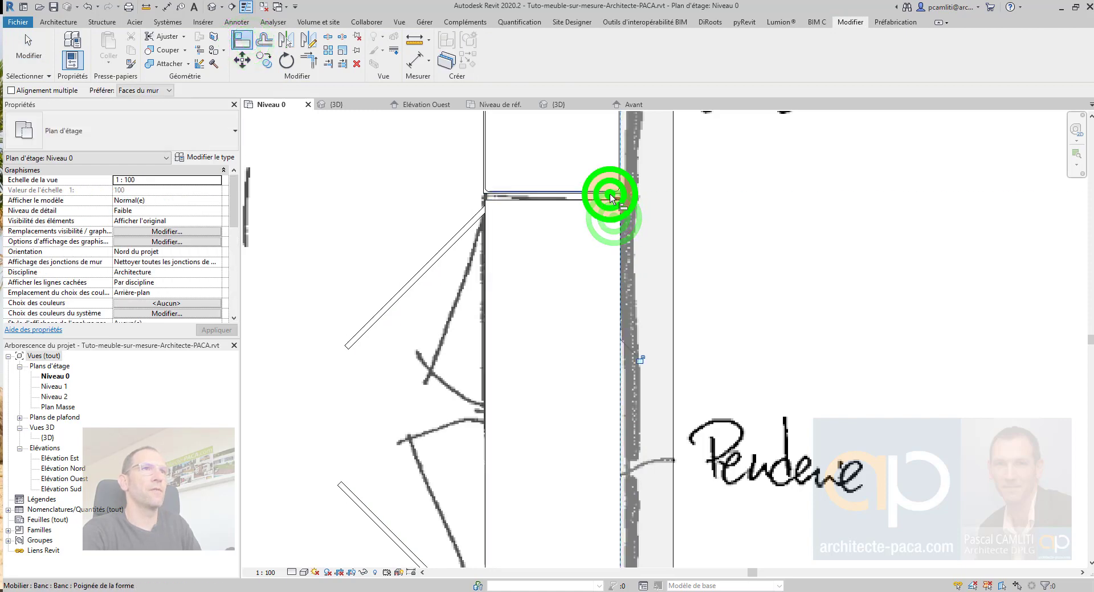
pyautogui.click(243, 41)
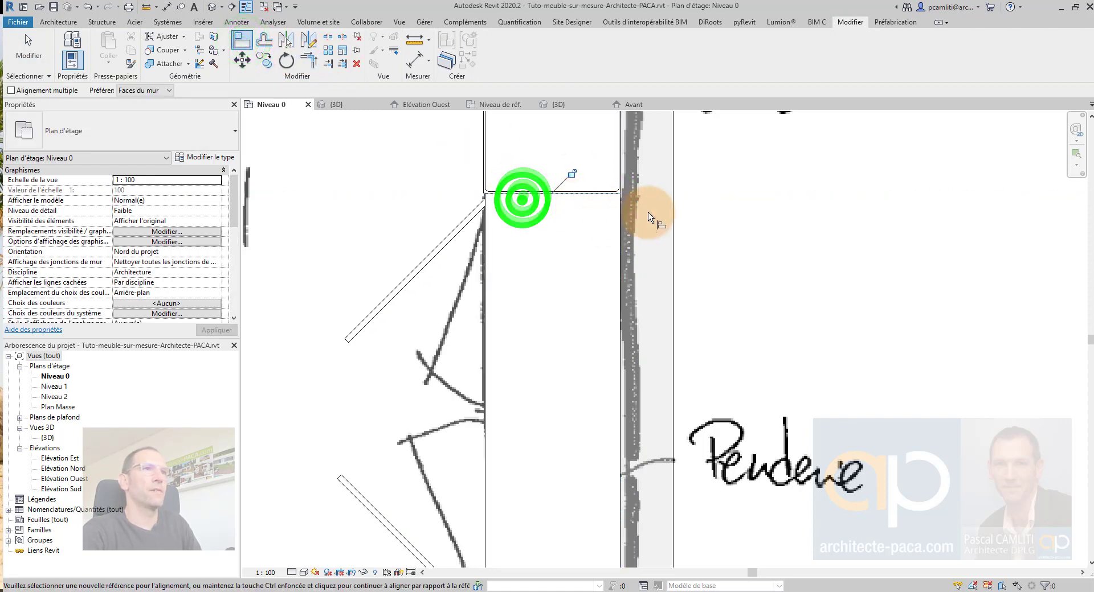
pyautogui.scroll(-4, 781, 244)
pyautogui.press('Escape')
pyautogui.press('Escape')
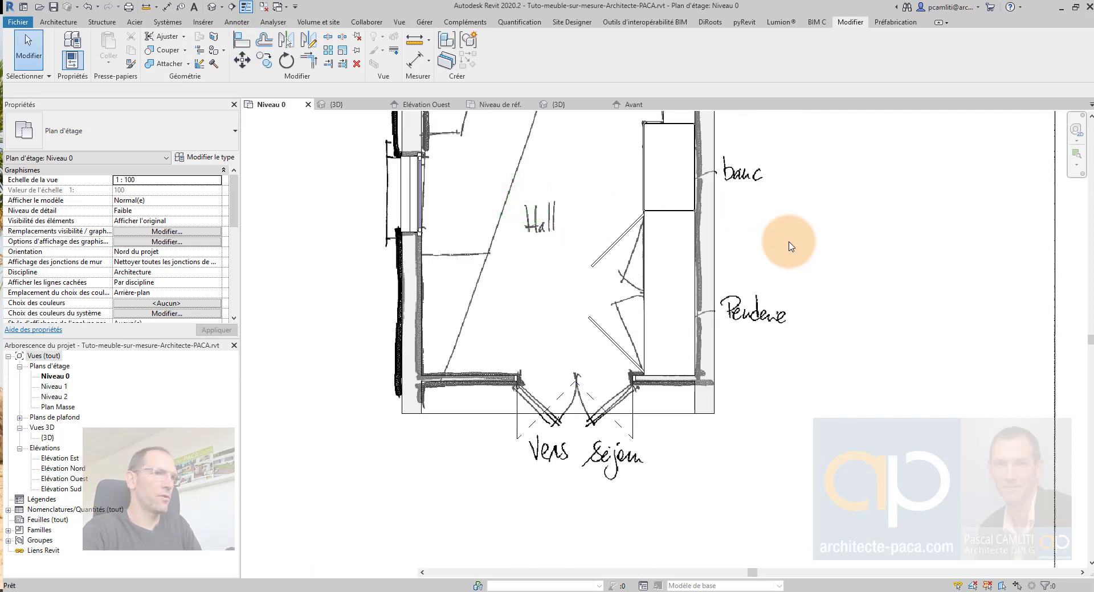
# - In the project's 3D view, set the placed wardrobe type's Matériau Penderie to Cerisier
pyautogui.hotkey('ctrl', 'Tab')
pyautogui.click(772, 297)
pyautogui.keyDown('shift'); pyautogui.moveTo(798, 304); pyautogui.dragTo(878, 338, button='middle'); pyautogui.keyUp('shift')
pyautogui.scroll(-2, 847, 388)
pyautogui.keyDown('shift'); pyautogui.moveTo(847, 388); pyautogui.dragTo(613, 338, button='middle'); pyautogui.keyUp('shift')
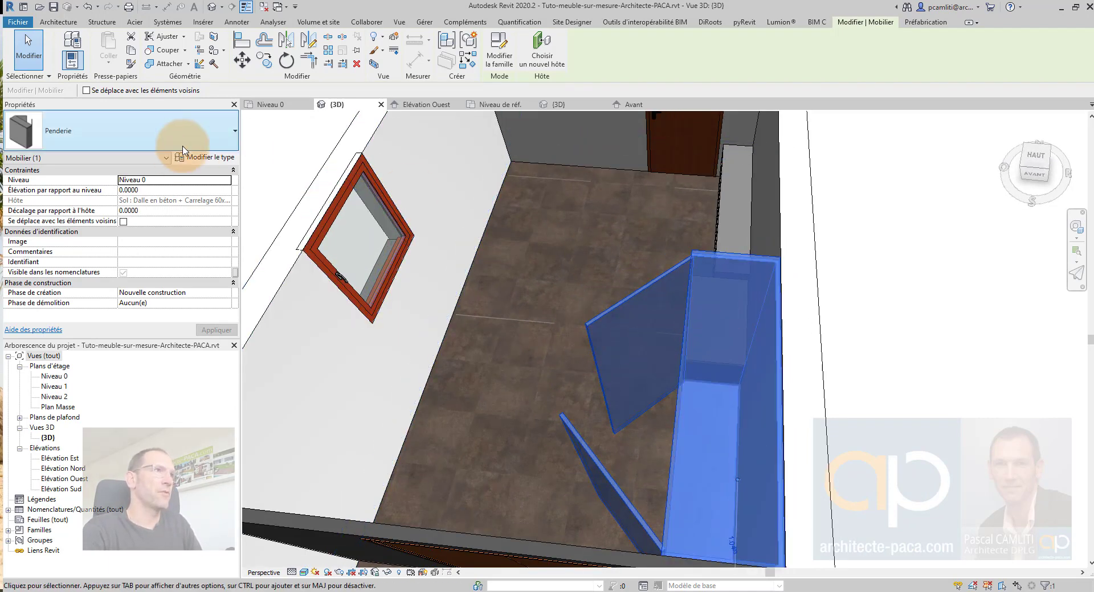
pyautogui.click(205, 157)
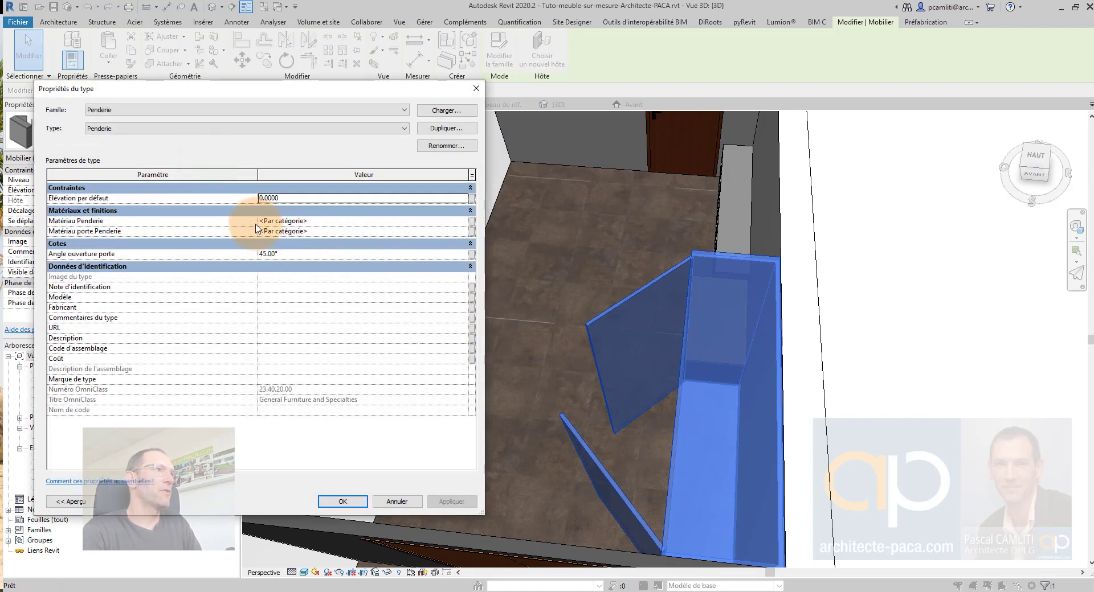
pyautogui.click(466, 222)
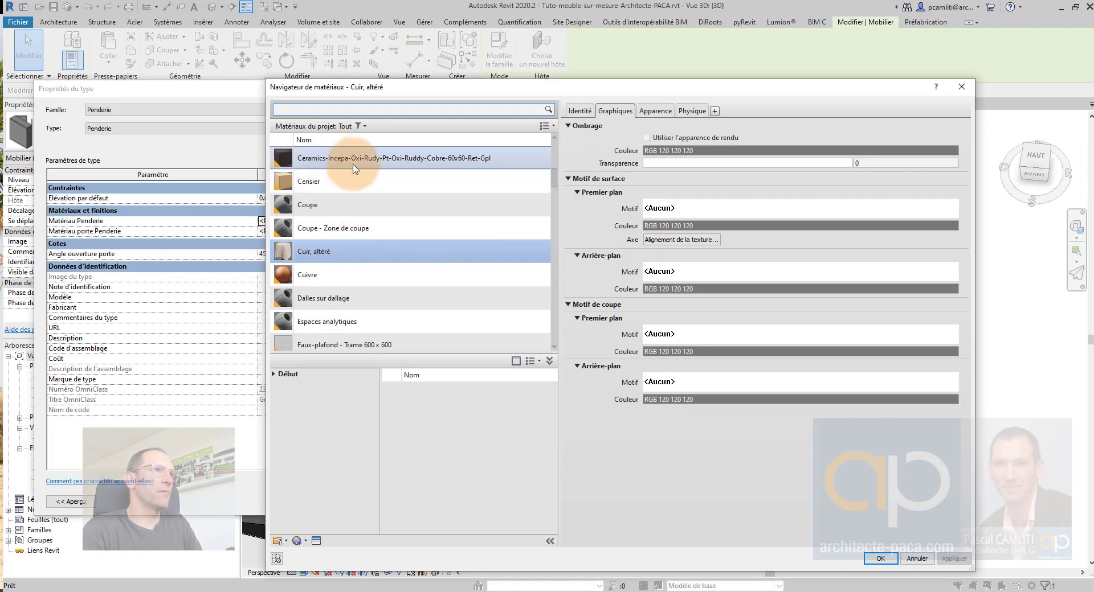
pyautogui.click(344, 181)
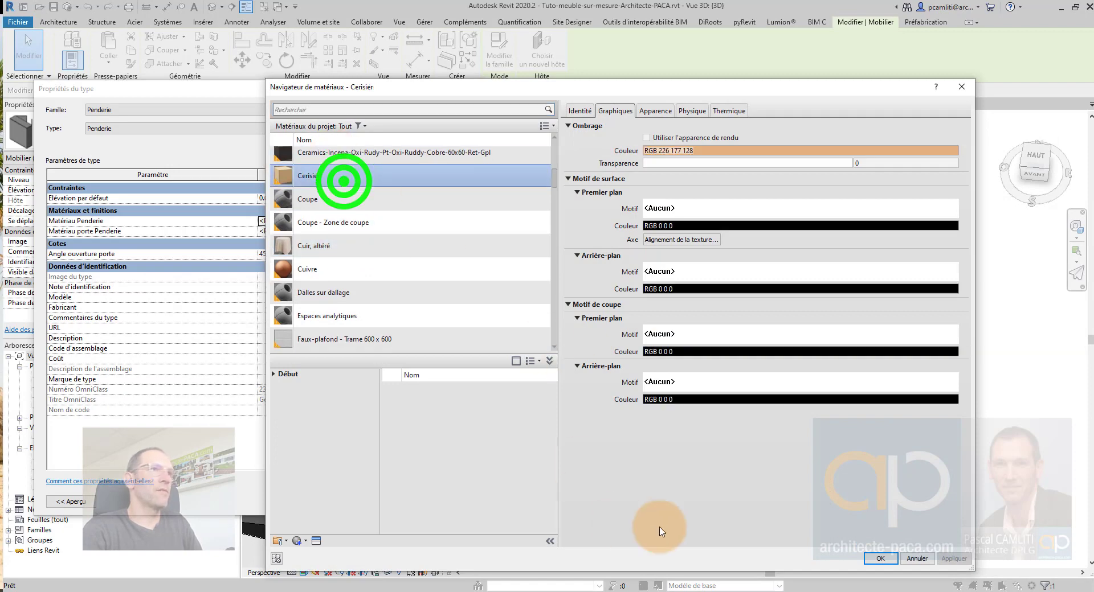
pyautogui.click(872, 559)
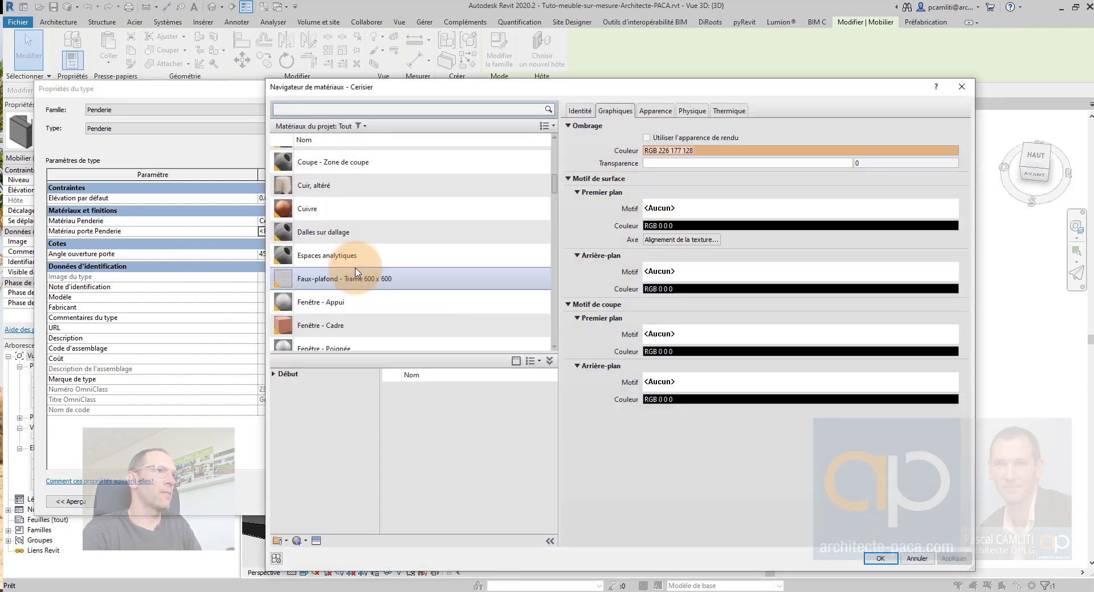
# - Set the type's Matériau porte Penderie to Acier, finition peinture, bleu and apply the type properties
pyautogui.scroll(5, 352, 213)
pyautogui.click(293, 250)
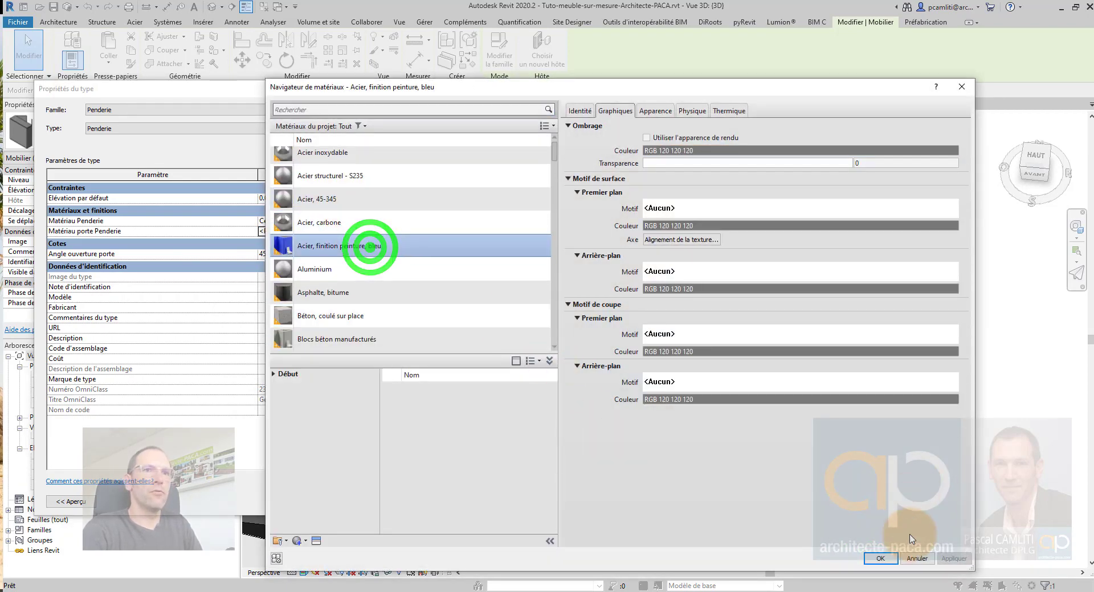
pyautogui.click(880, 558)
pyautogui.click(451, 501)
pyautogui.click(342, 501)
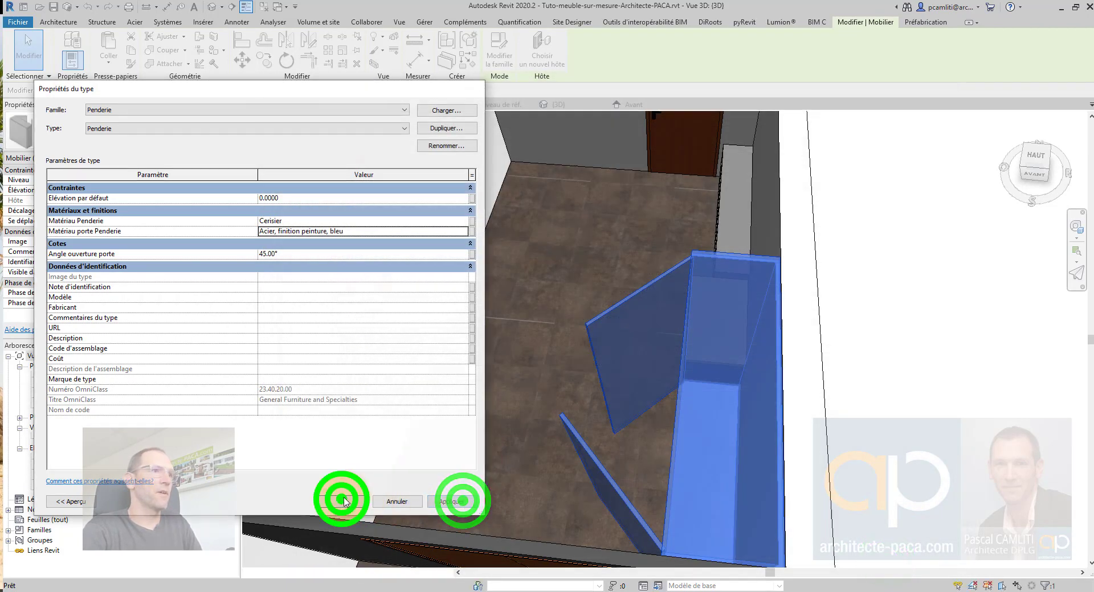
# - Examine the wardrobe's body and door materials from several angles in 3D and reopen the Niveau 0 plan
pyautogui.scroll(-3, 510, 415)
pyautogui.keyDown('shift'); pyautogui.moveTo(599, 361); pyautogui.dragTo(792, 340, button='middle'); pyautogui.keyUp('shift')
pyautogui.click(666, 260)
pyautogui.keyDown('shift'); pyautogui.moveTo(606, 268); pyautogui.dragTo(536, 295, button='middle'); pyautogui.keyUp('shift')
pyautogui.moveTo(536, 313); pyautogui.dragTo(911, 399, button='middle')
pyautogui.click(631, 391)
pyautogui.doubleClick(51, 376)
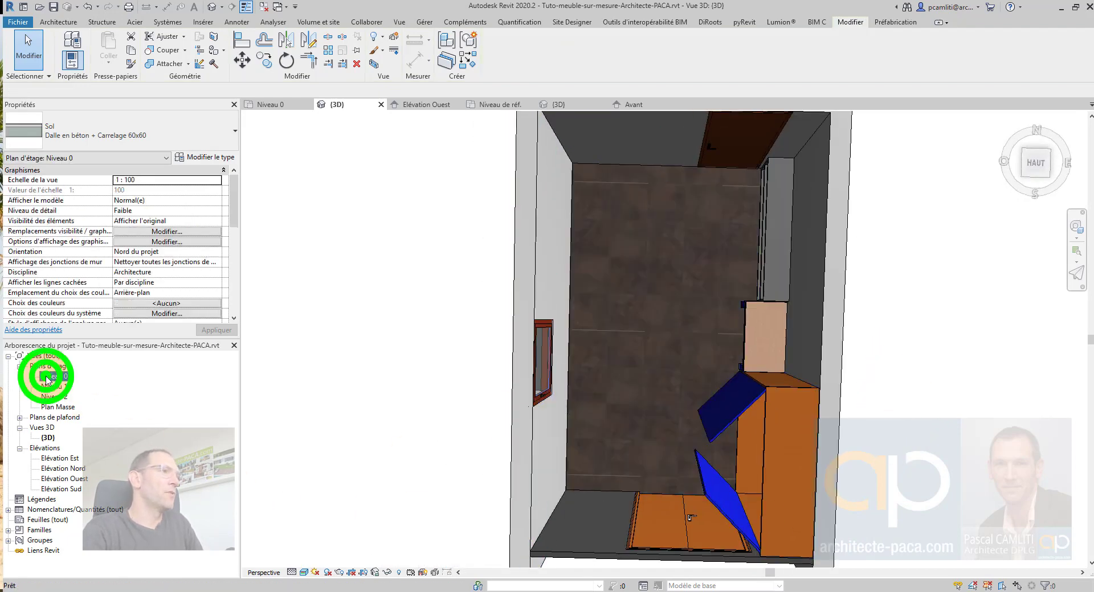
# - Create parts (Éléments) from the hall's concrete and 60x60 tile floor in the Niveau 0 plan
pyautogui.moveTo(580, 114); pyautogui.dragTo(565, 198, button='middle')
pyautogui.scroll(-3, 566, 197)
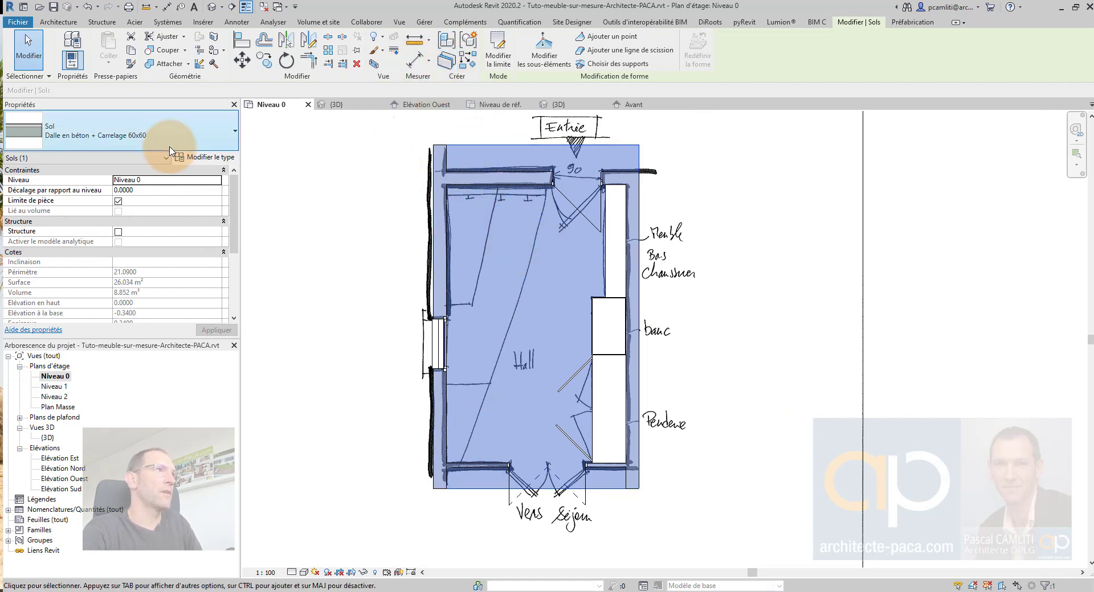
pyautogui.click(467, 43)
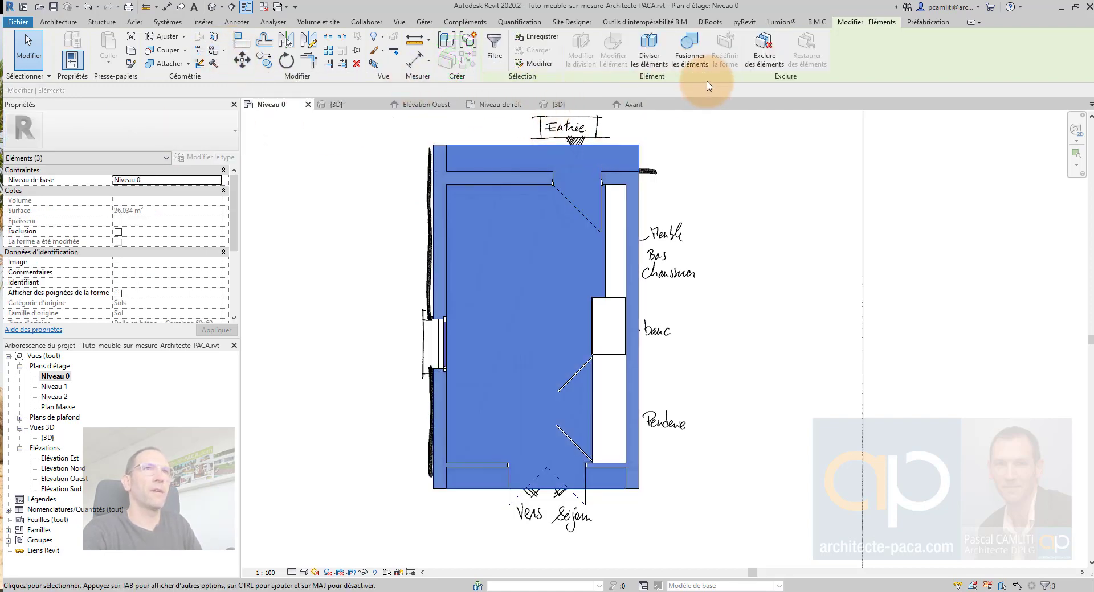
# - Divide the floor parts with a diagonal line about 7.43 m long, following the hand sketch from the entrance to the opposite wall corner
pyautogui.click(650, 58)
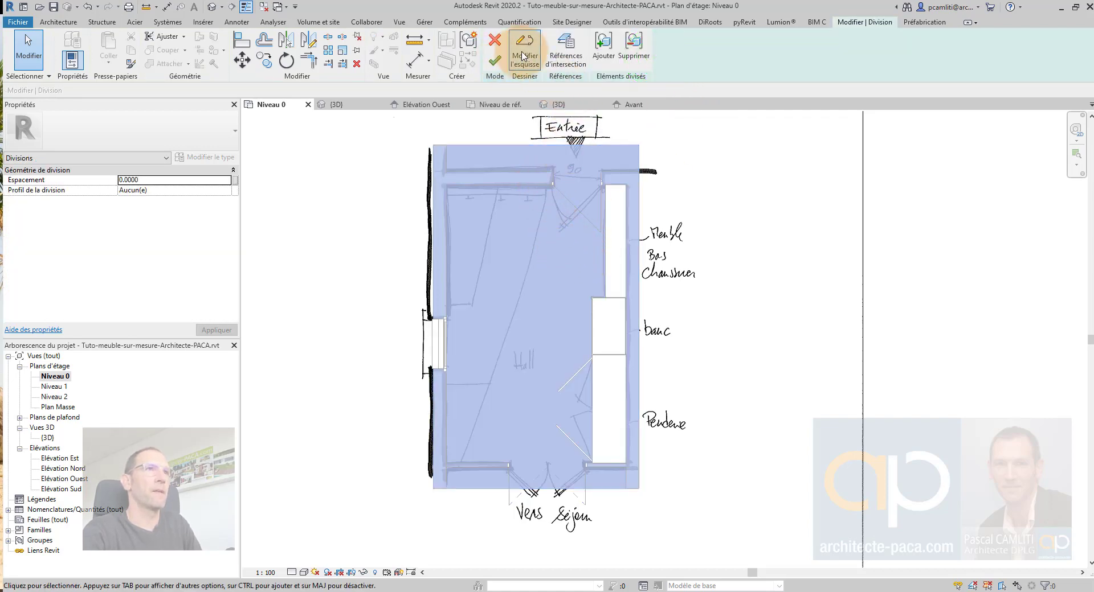
pyautogui.click(521, 56)
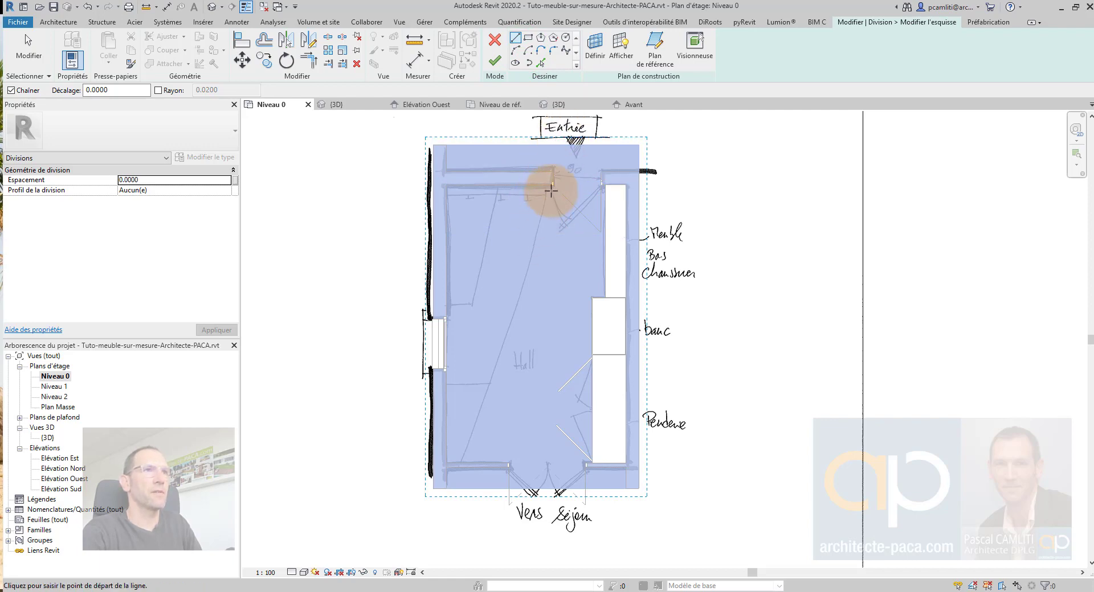
pyautogui.click(560, 139)
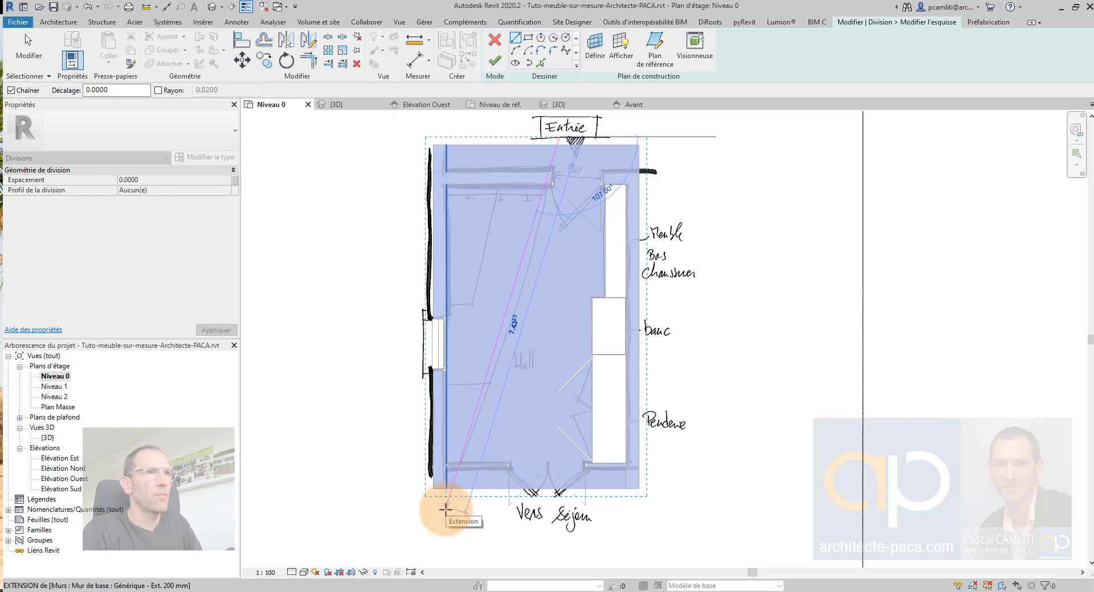
pyautogui.click(446, 507)
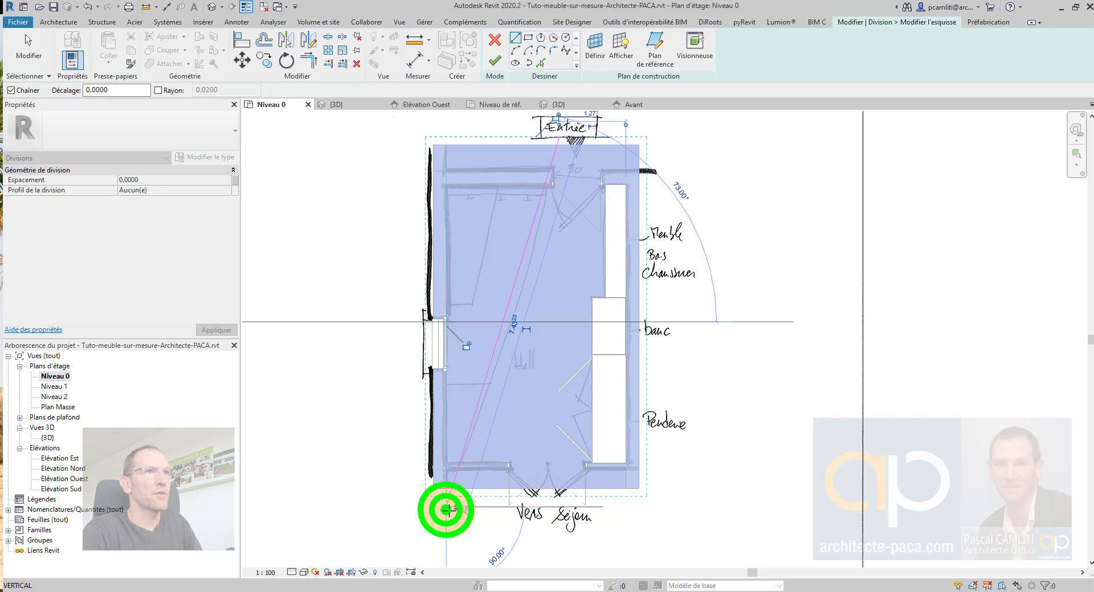
pyautogui.click(495, 64)
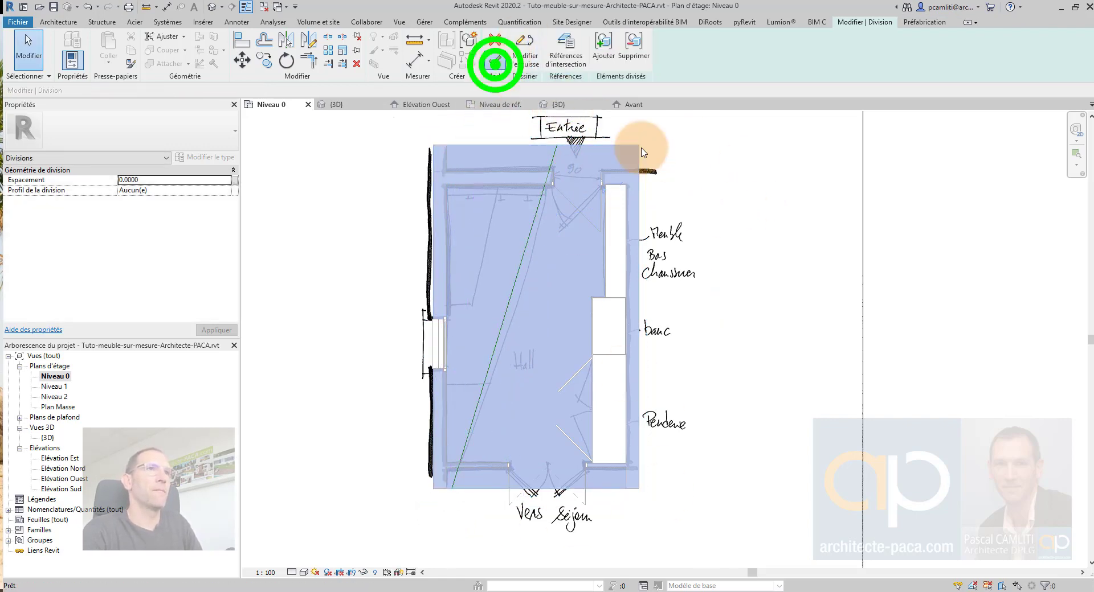
pyautogui.click(708, 237)
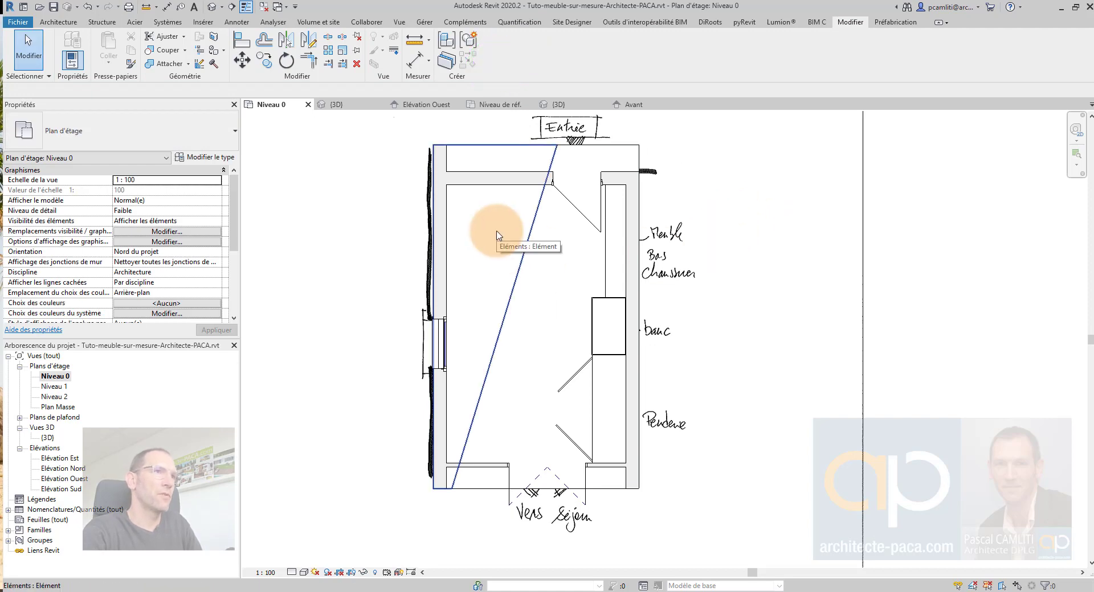
# - Examine the floor and its view display properties in the existing 3D view, and return to the Niveau 0 plan
pyautogui.moveTo(753, 262); pyautogui.dragTo(757, 251, button='middle')
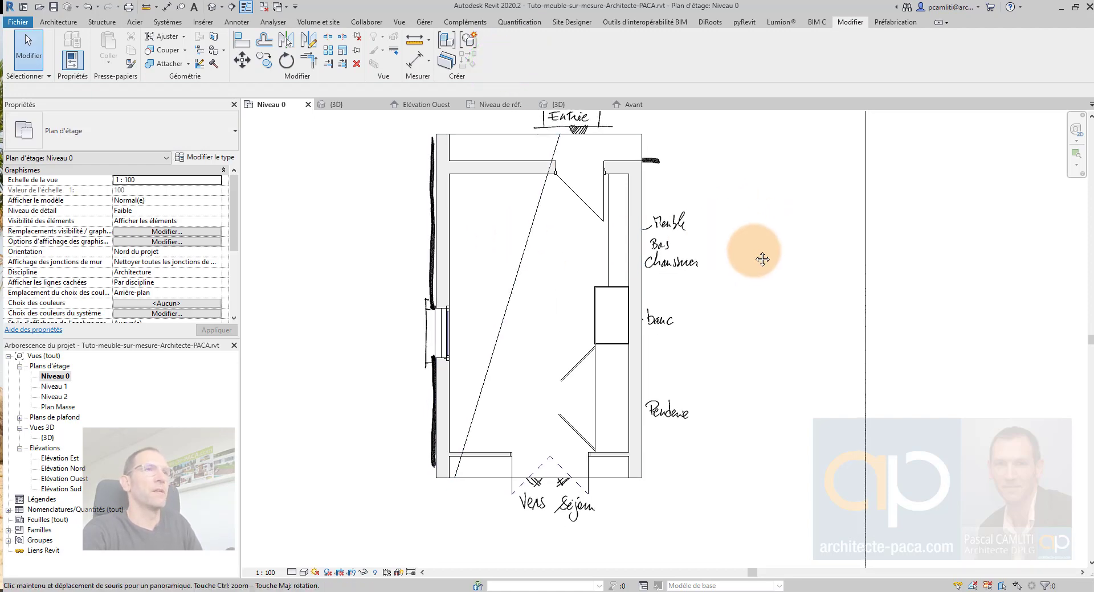
pyautogui.hotkey('ctrl', 'Tab')
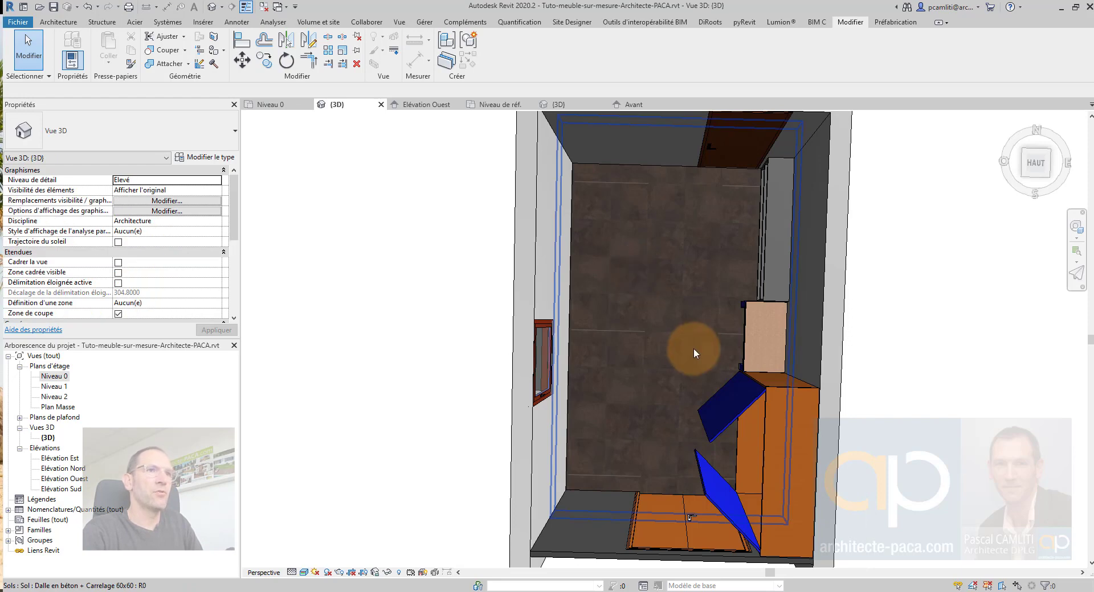
pyautogui.keyDown('shift'); pyautogui.moveTo(666, 336); pyautogui.dragTo(558, 295, button='middle'); pyautogui.keyUp('shift')
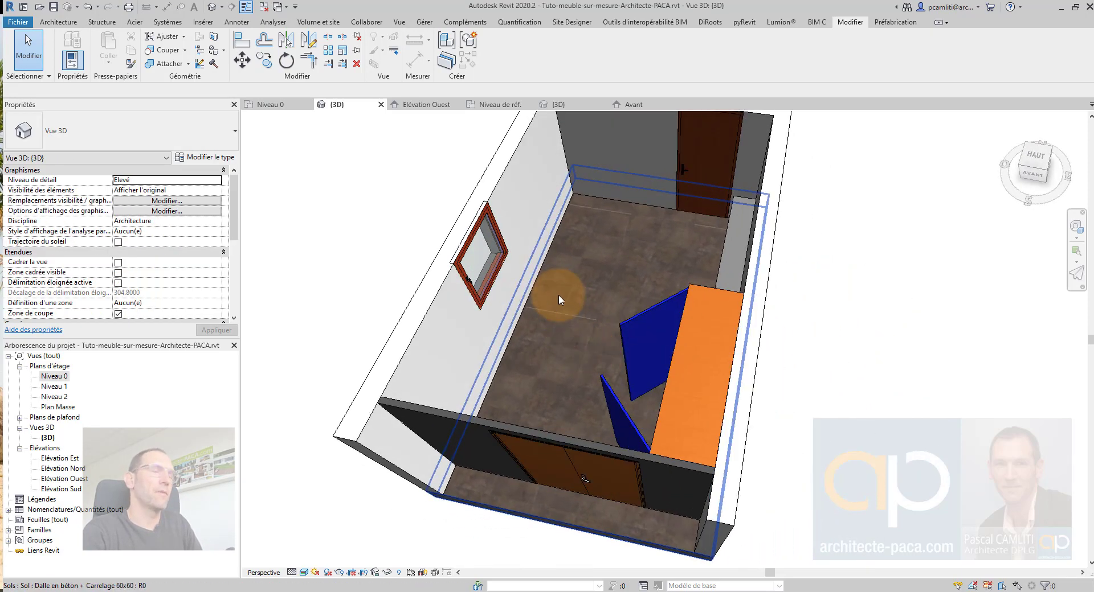
pyautogui.click(595, 307)
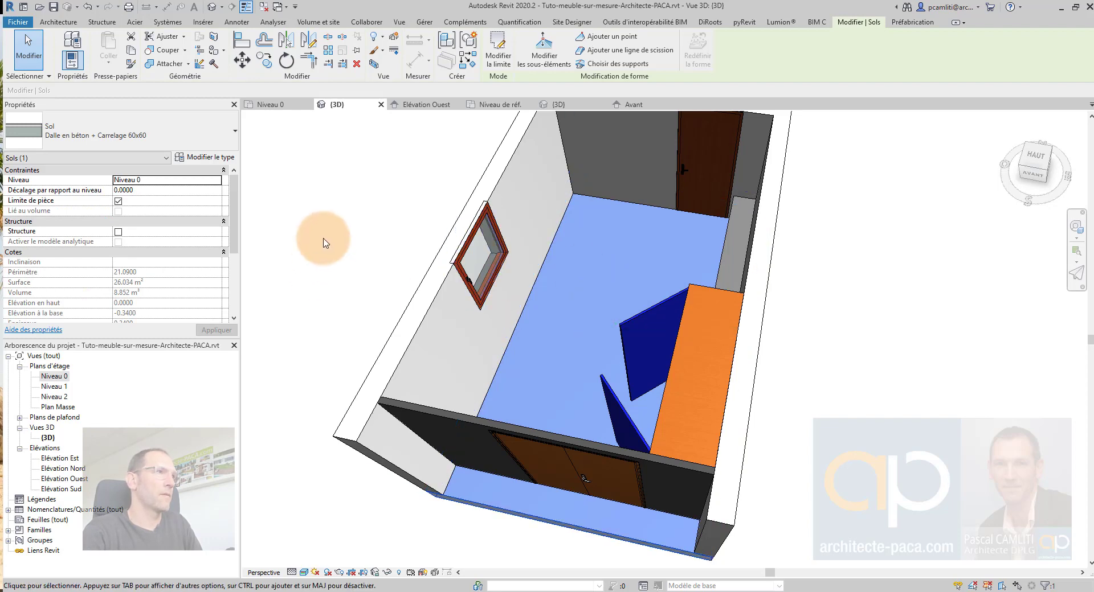
pyautogui.click(323, 238)
pyautogui.scroll(-3, 114, 245)
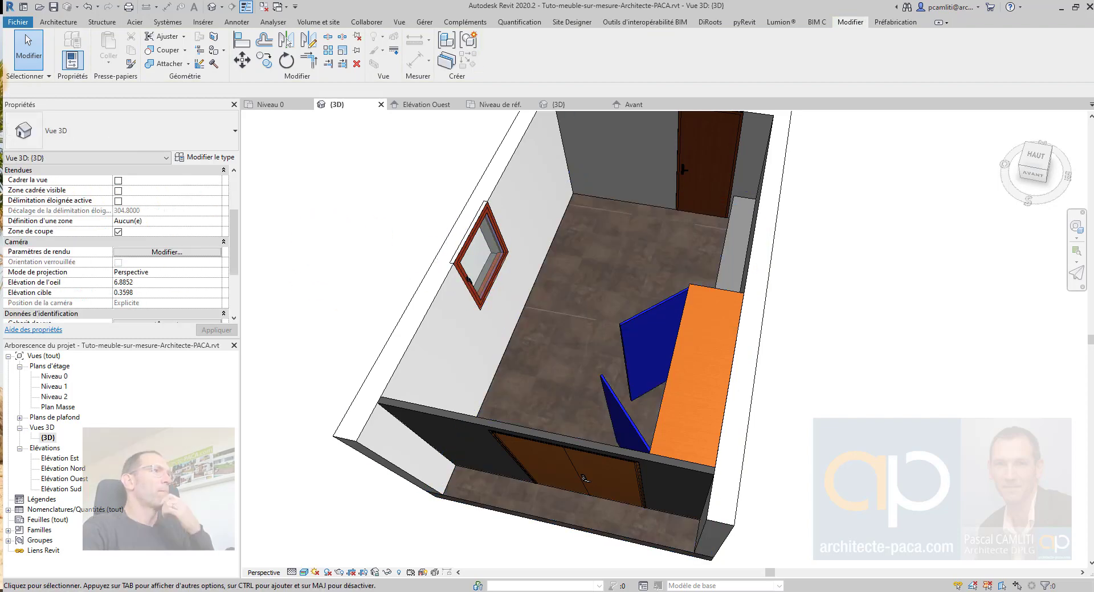
pyautogui.click(599, 306)
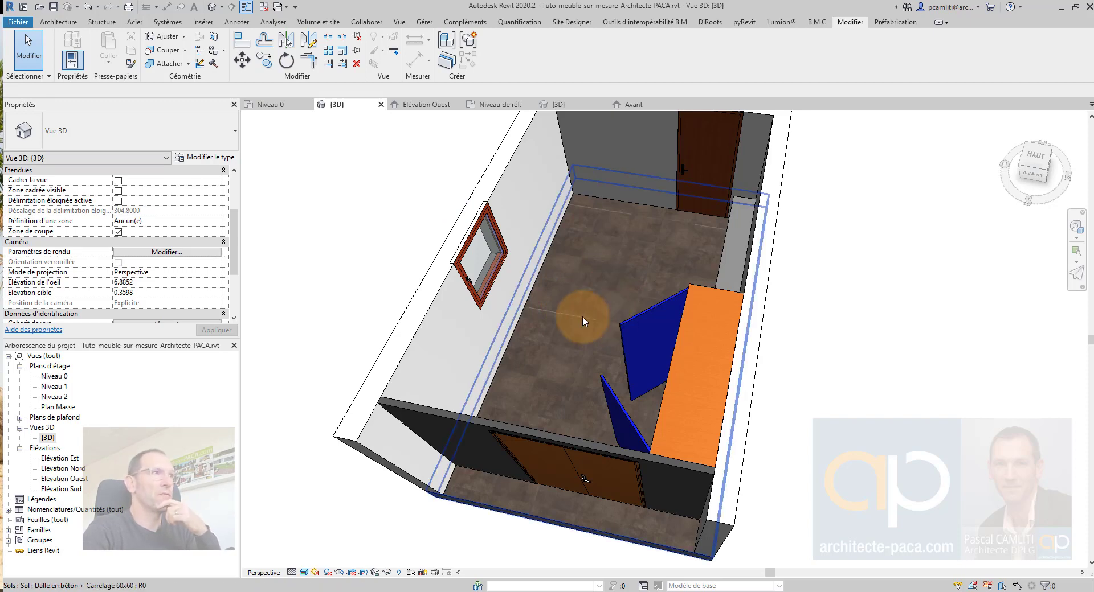
pyautogui.doubleClick(51, 379)
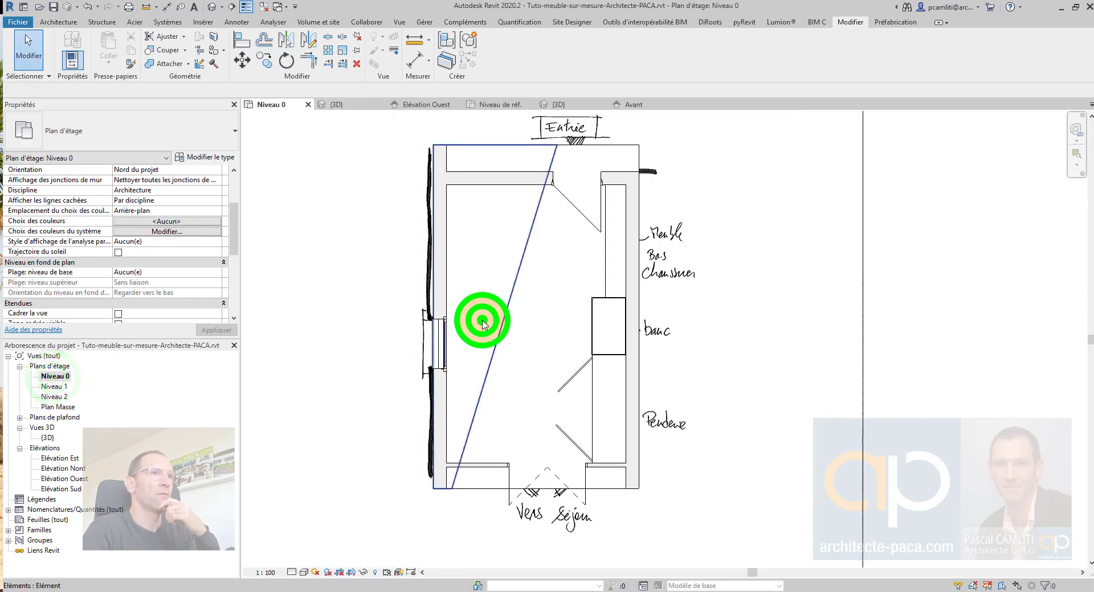
# - Disable Matériau par origine for the floor part on the window side and set its Matériau to Métal - Acier inoxydable, poli
pyautogui.click(484, 324)
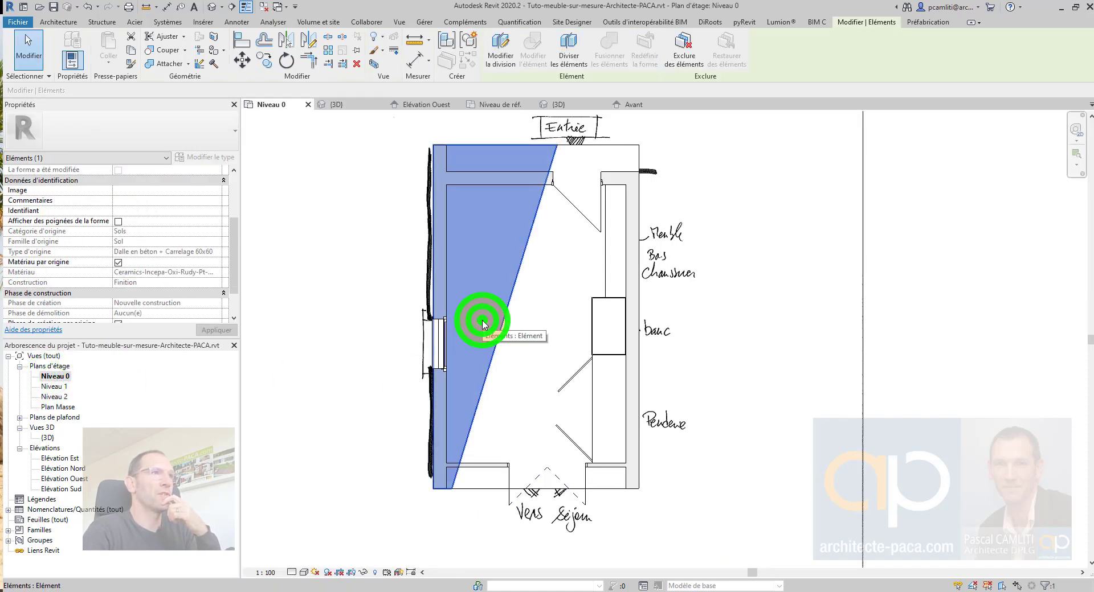
pyautogui.click(120, 263)
pyautogui.click(194, 271)
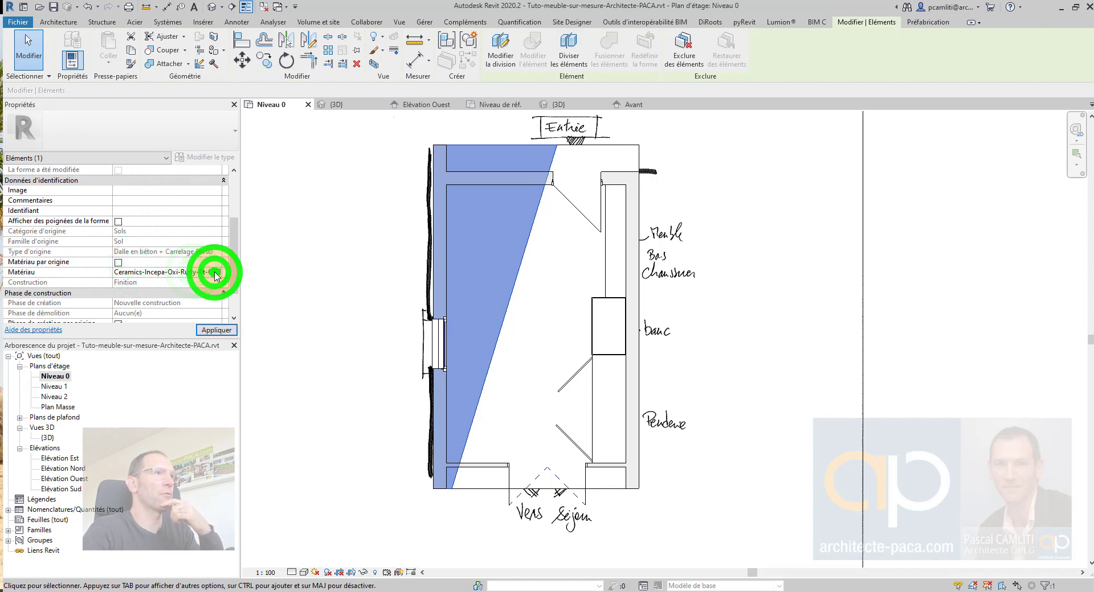
pyautogui.click(215, 273)
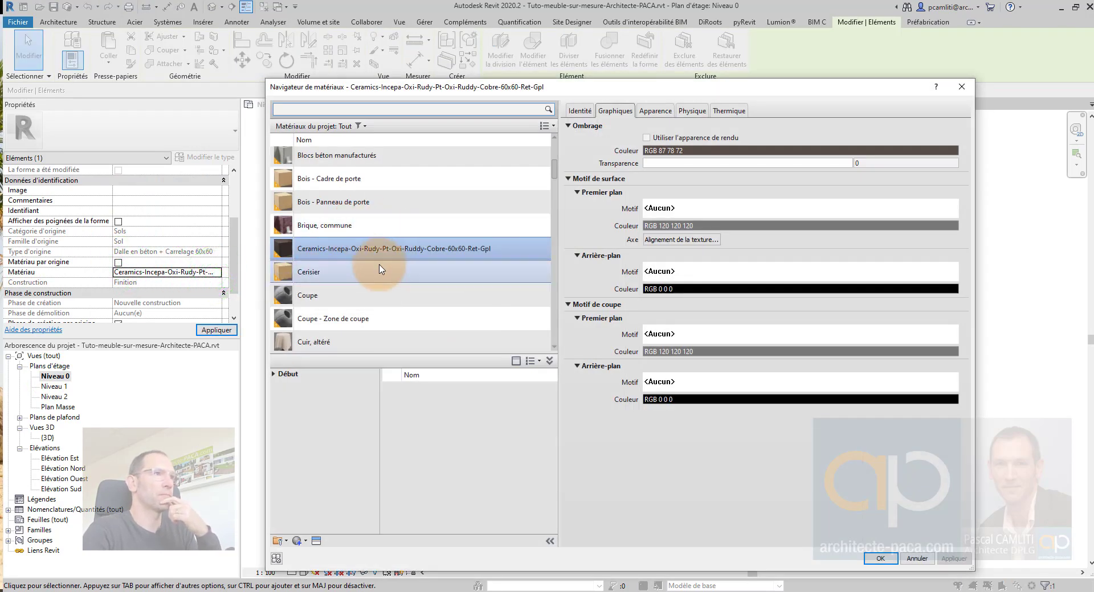
pyautogui.scroll(3, 380, 268)
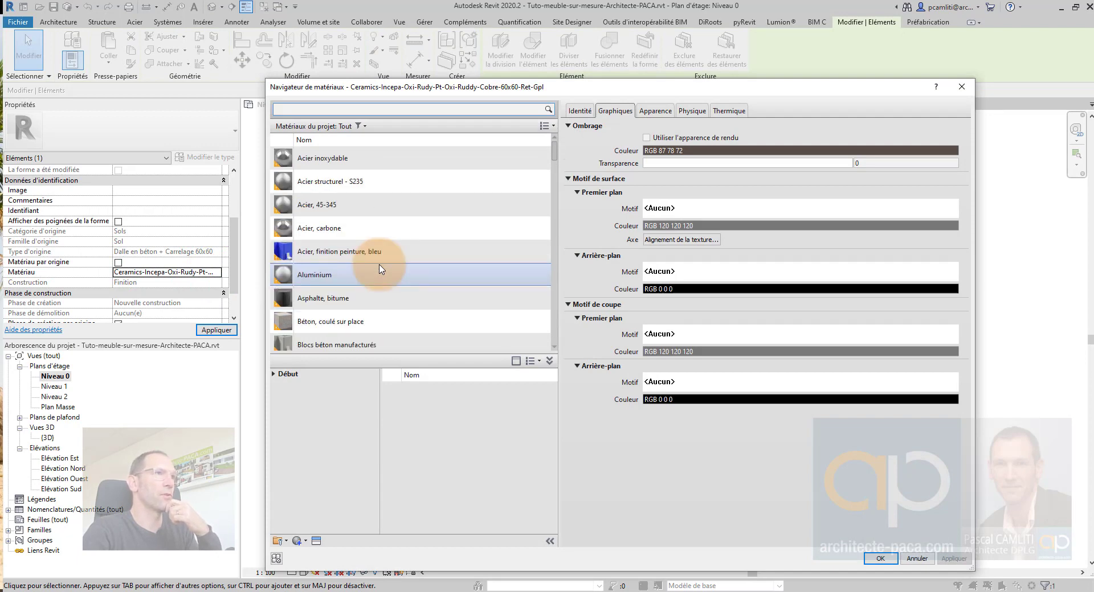
pyautogui.scroll(-10, 381, 269)
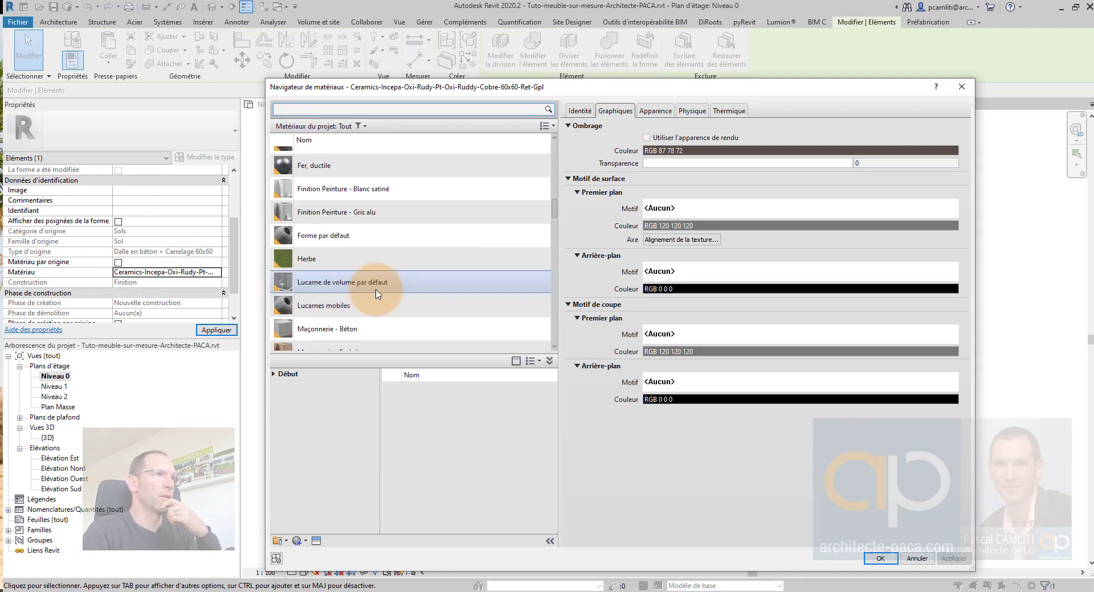
pyautogui.click(308, 312)
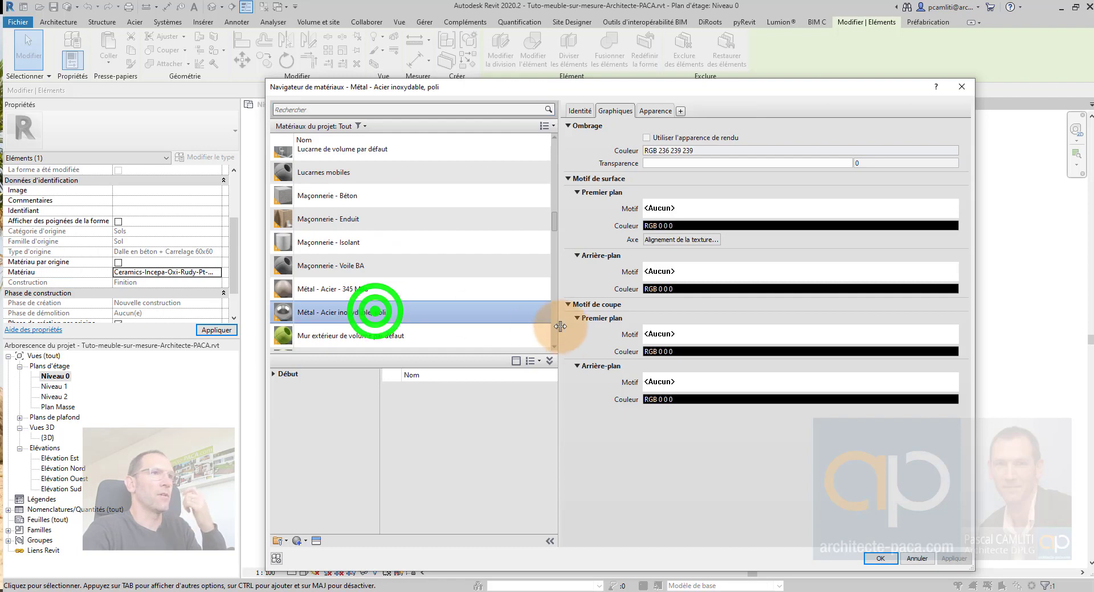
pyautogui.click(889, 560)
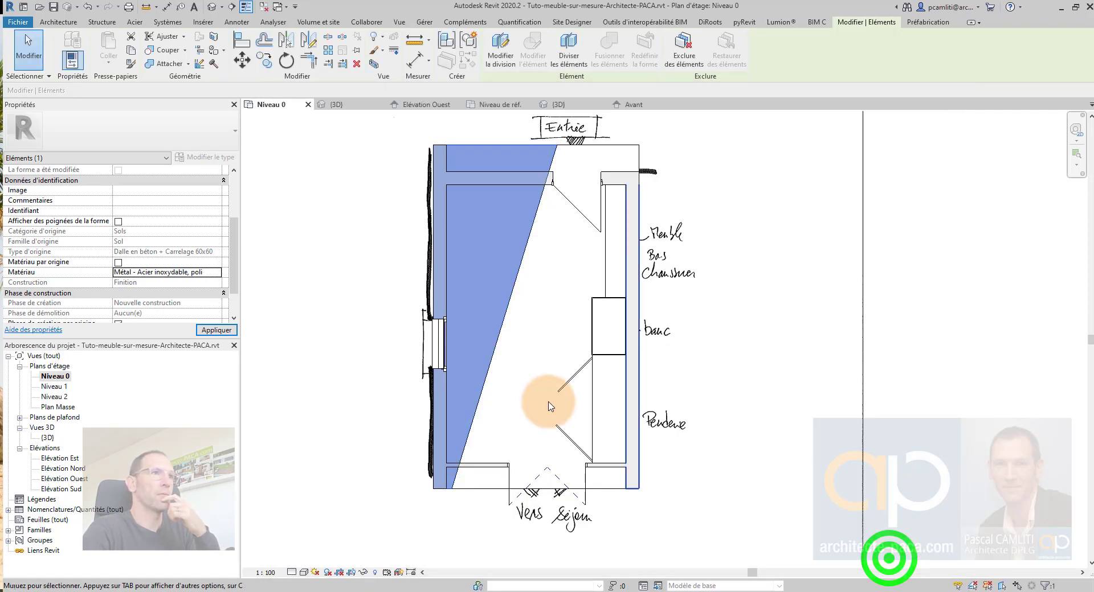
pyautogui.click(330, 318)
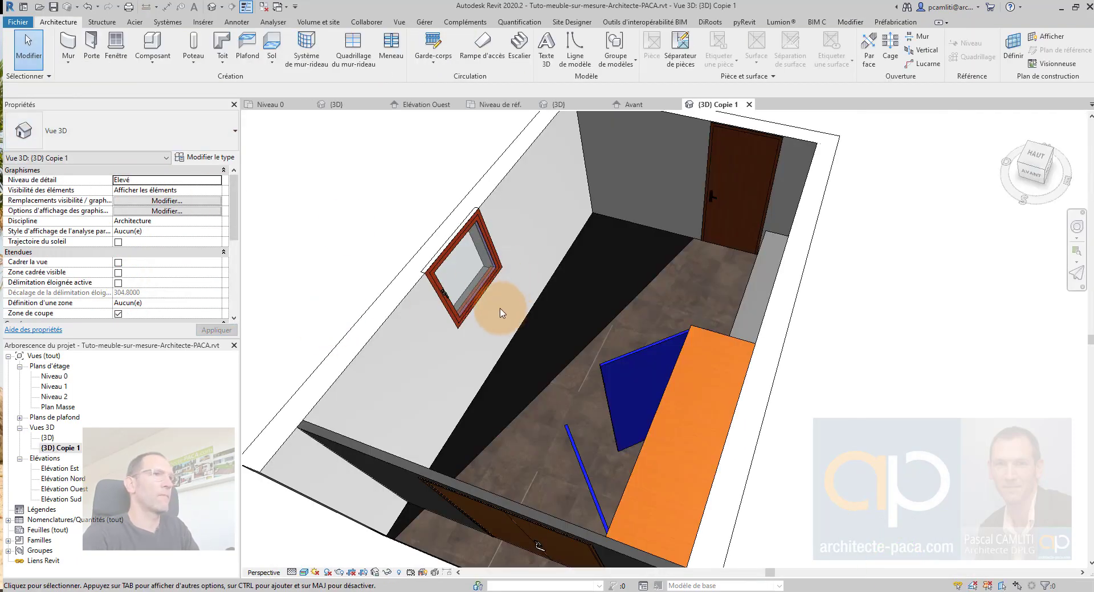
# - Inspect the two divided floor parts and the assigned material in the duplicated 3D view
pyautogui.click(390, 245)
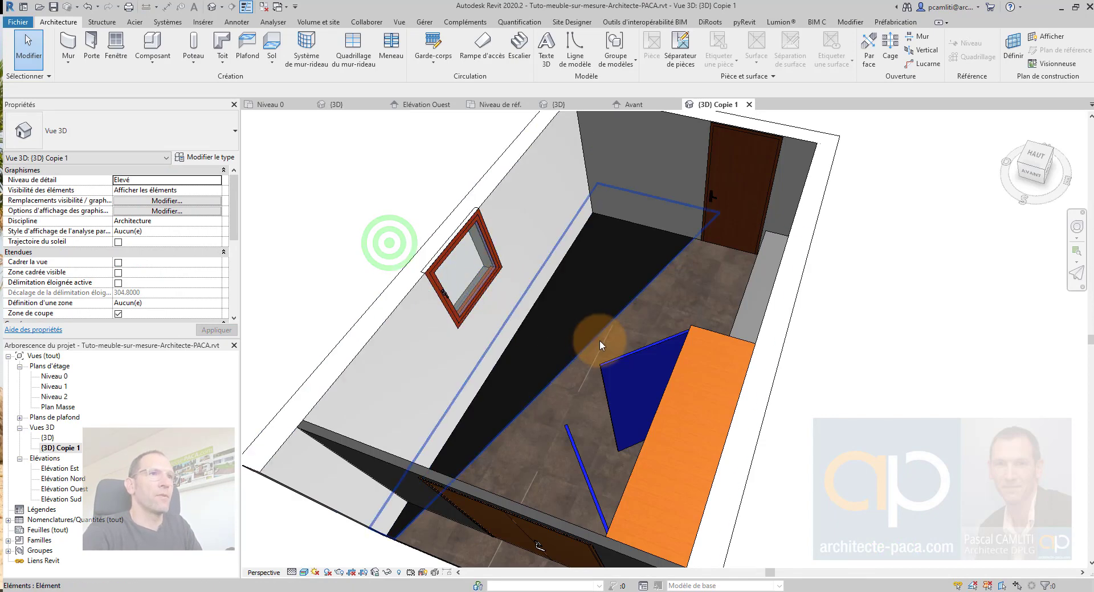
pyautogui.click(575, 324)
pyautogui.click(678, 316)
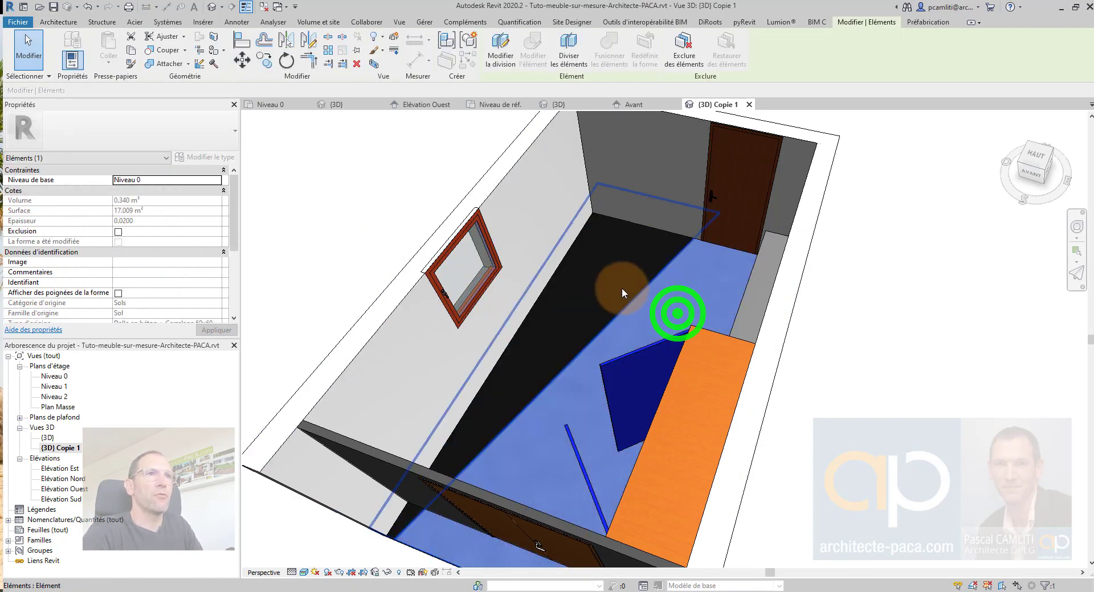
pyautogui.click(622, 289)
pyautogui.scroll(-3, 154, 279)
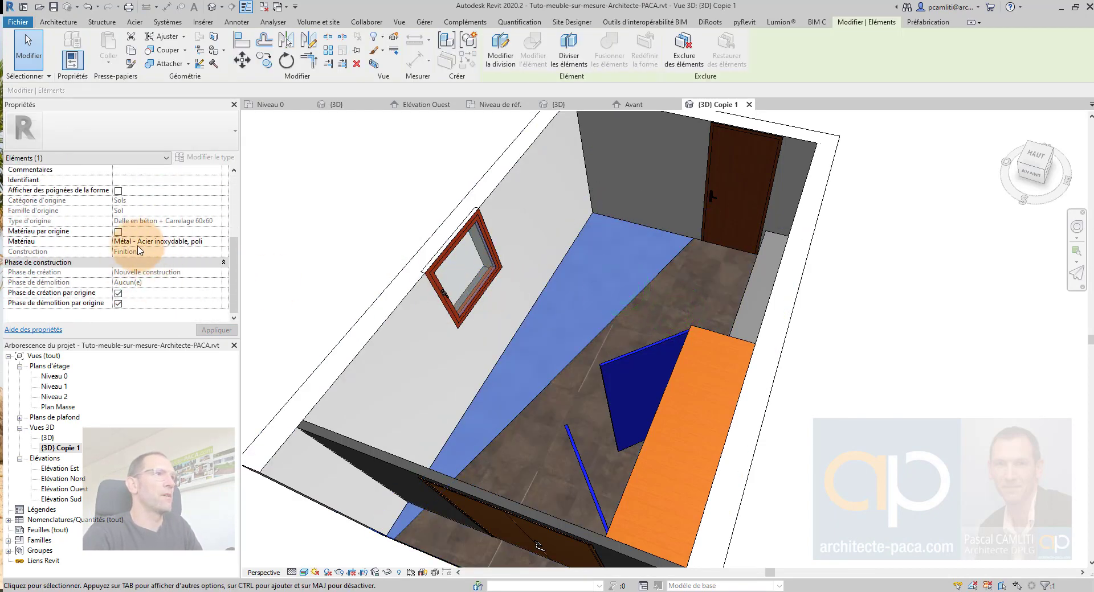
pyautogui.click(723, 294)
pyautogui.click(884, 348)
# - Split the entrance wall's inner face with a vertical line rising from the end of the floor division, beside the door
pyautogui.keyDown('shift'); pyautogui.moveTo(681, 353); pyautogui.dragTo(669, 274, button='middle'); pyautogui.keyUp('shift')
pyautogui.click(661, 260)
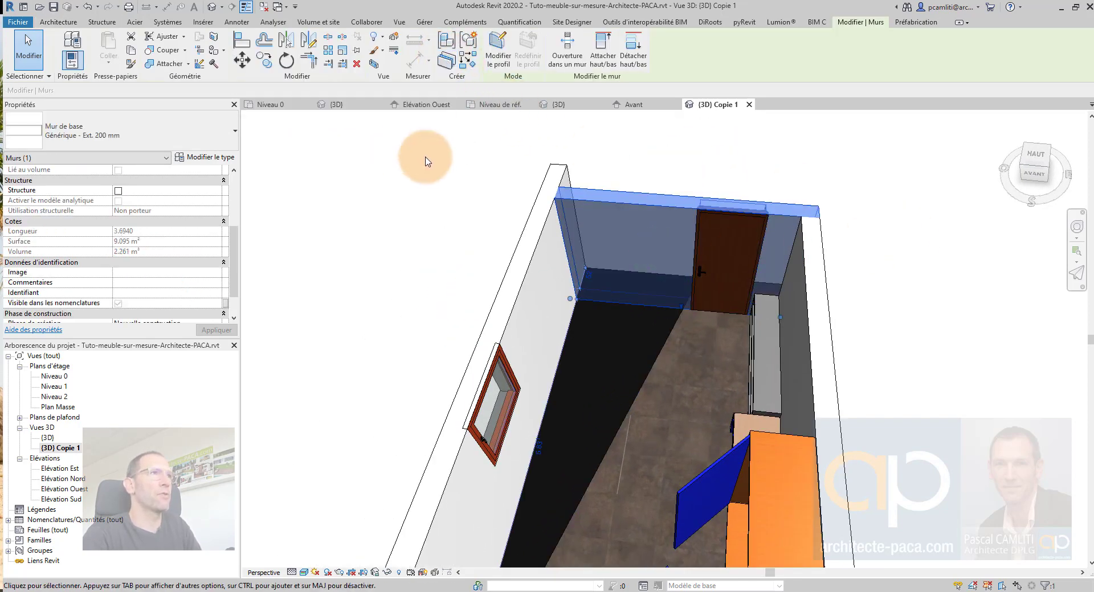
pyautogui.click(450, 159)
pyautogui.click(850, 23)
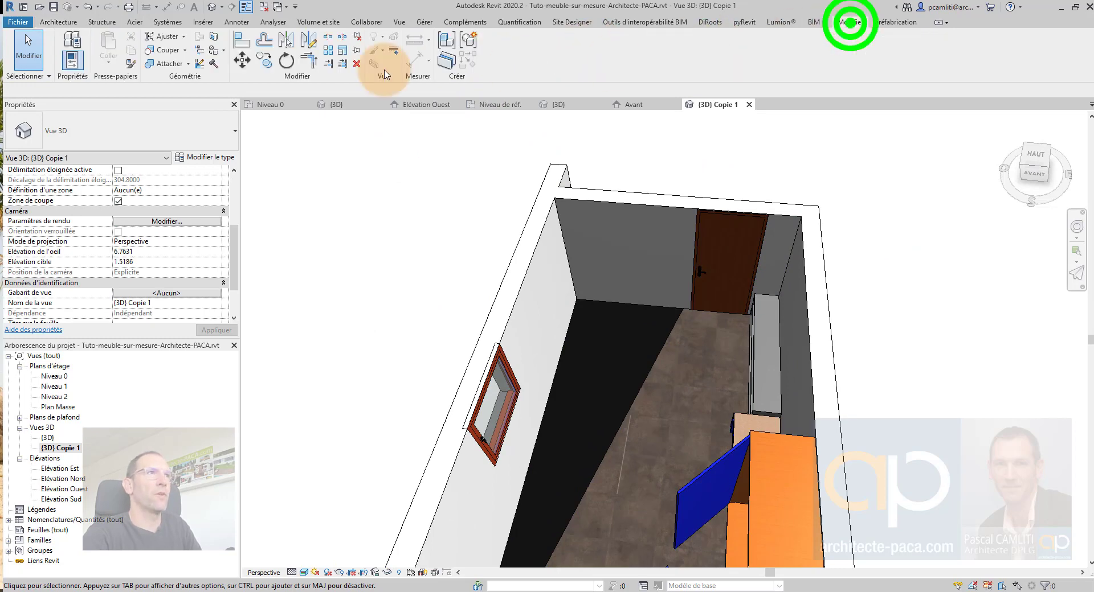
pyautogui.click(610, 217)
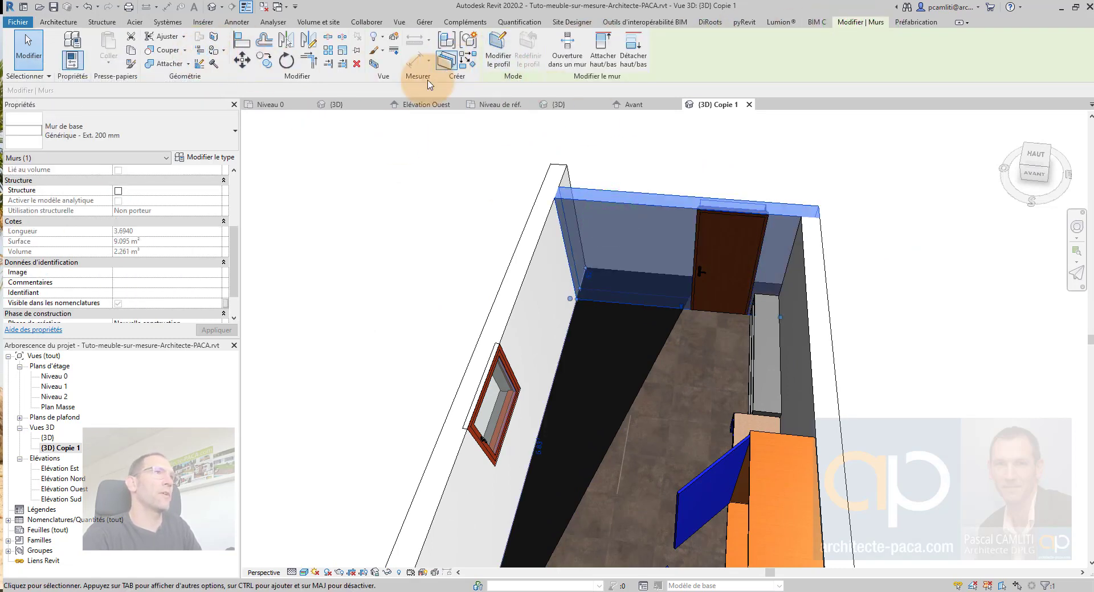
pyautogui.click(214, 38)
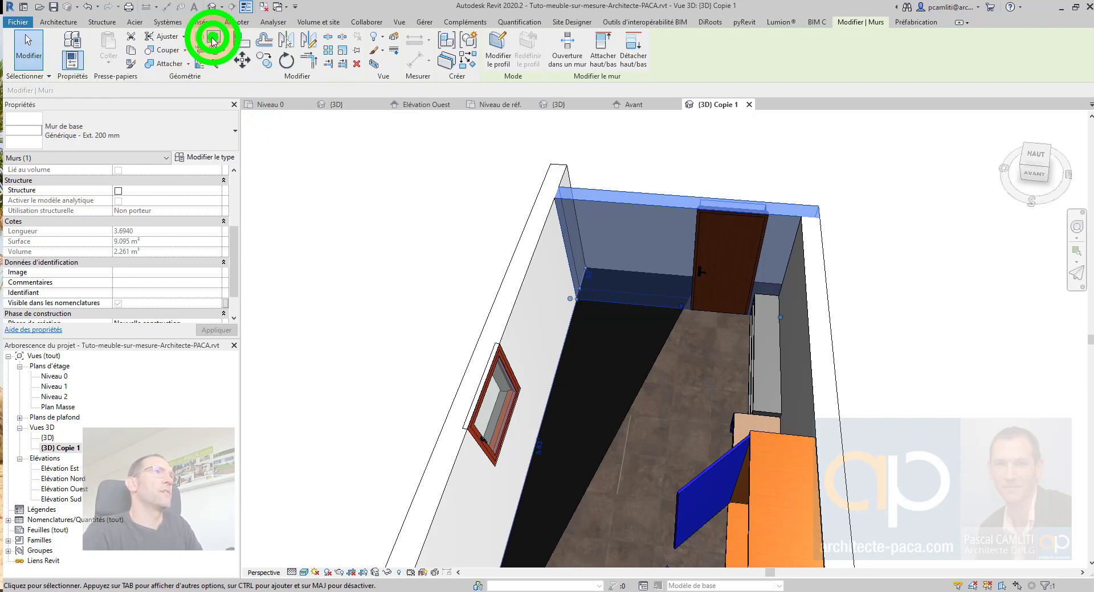
pyautogui.click(641, 207)
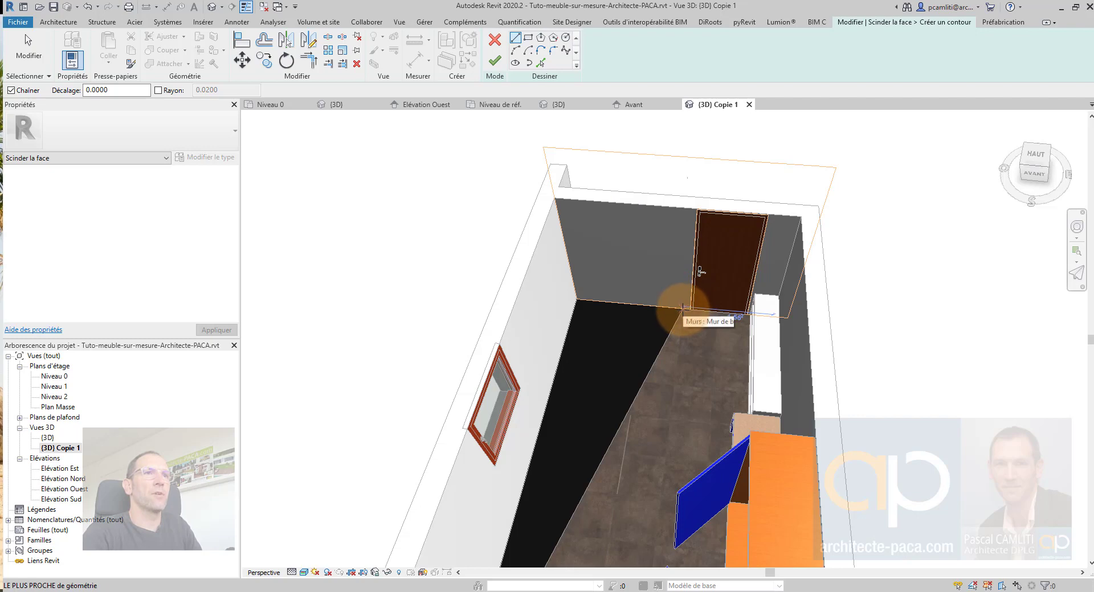
pyautogui.click(683, 309)
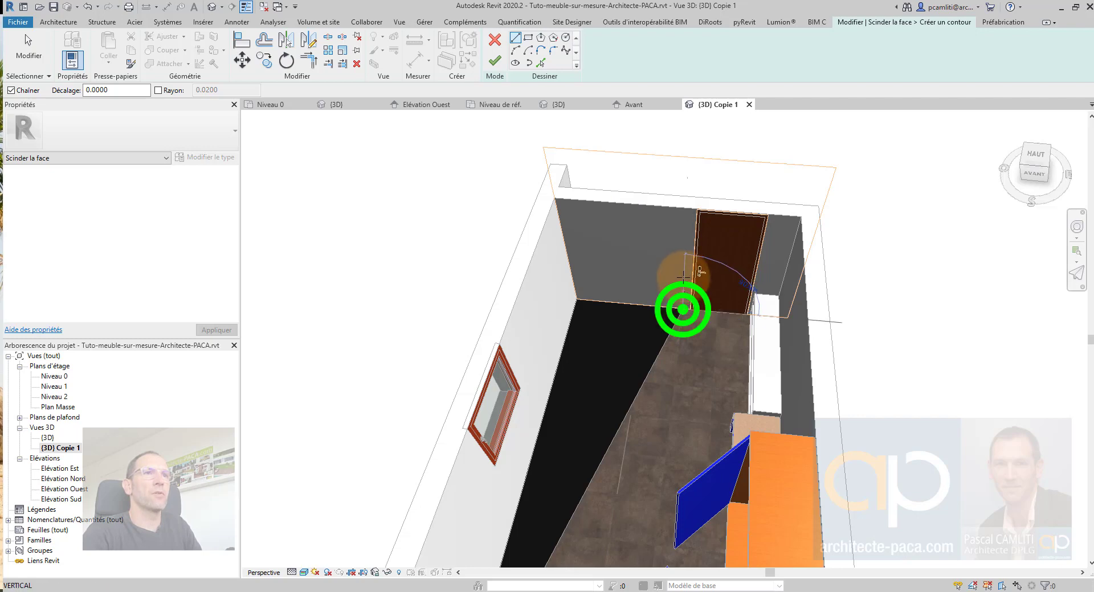
pyautogui.click(687, 204)
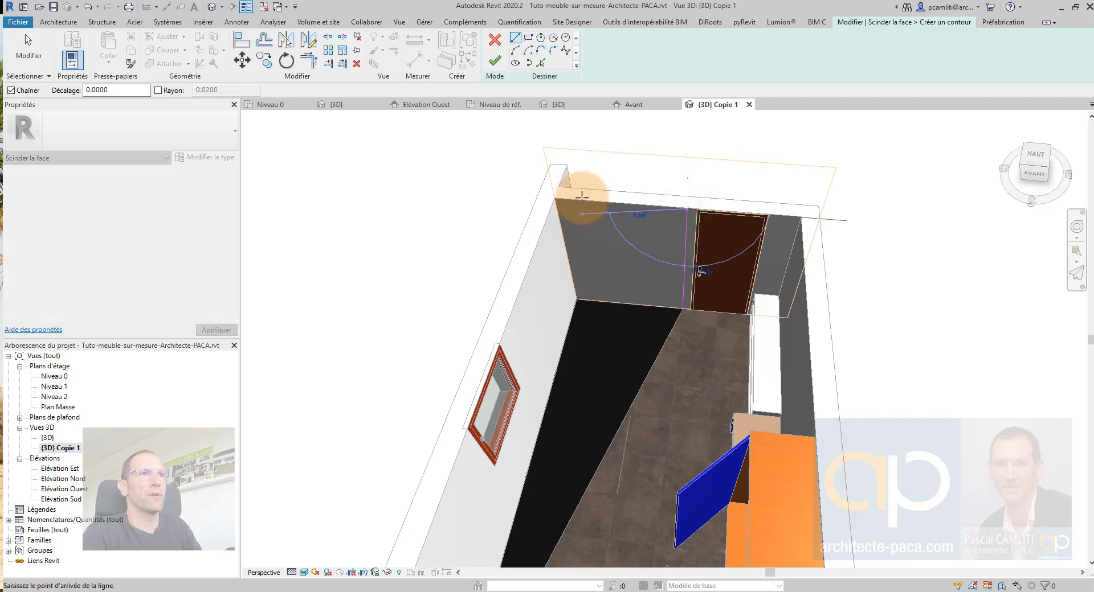
# - Extend the split line's upper end beyond the wall face's top edge and finish the face-split sketch
pyautogui.press('Escape')
pyautogui.press('Escape')
pyautogui.click(685, 223)
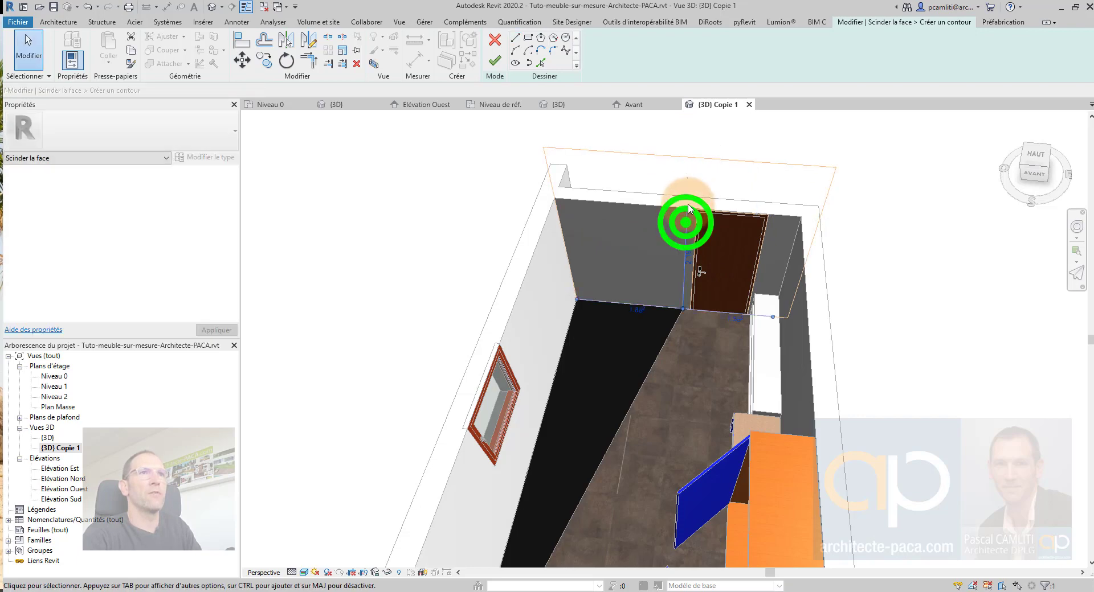
pyautogui.moveTo(688, 207); pyautogui.dragTo(691, 141)
pyautogui.click(495, 60)
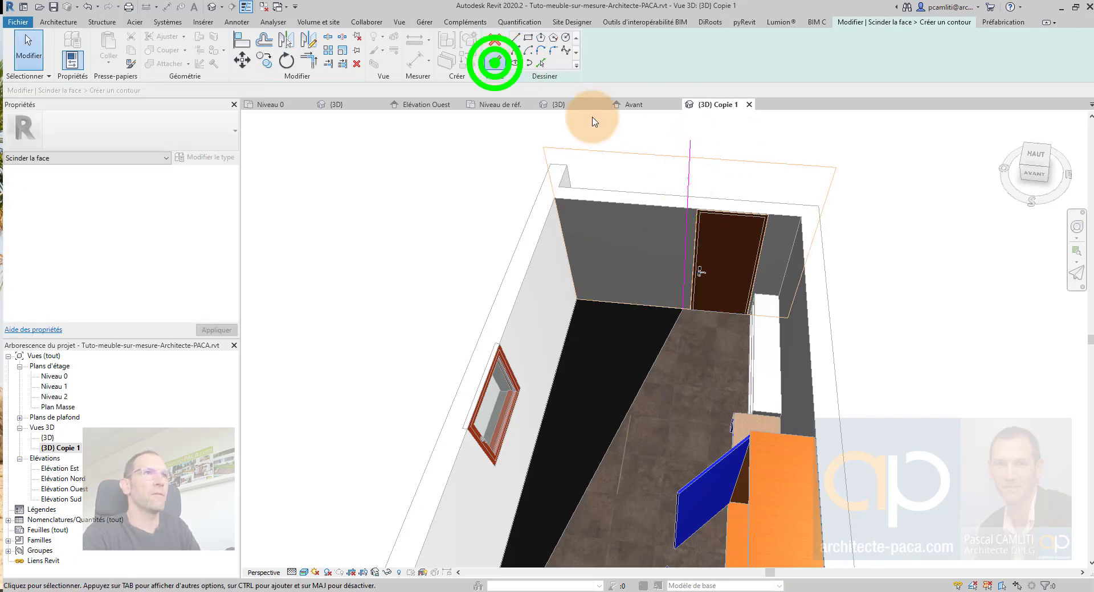
# - Pull the split line's upper end back down to the entrance wall face's top edge and finish the face split
pyautogui.click(1054, 579)
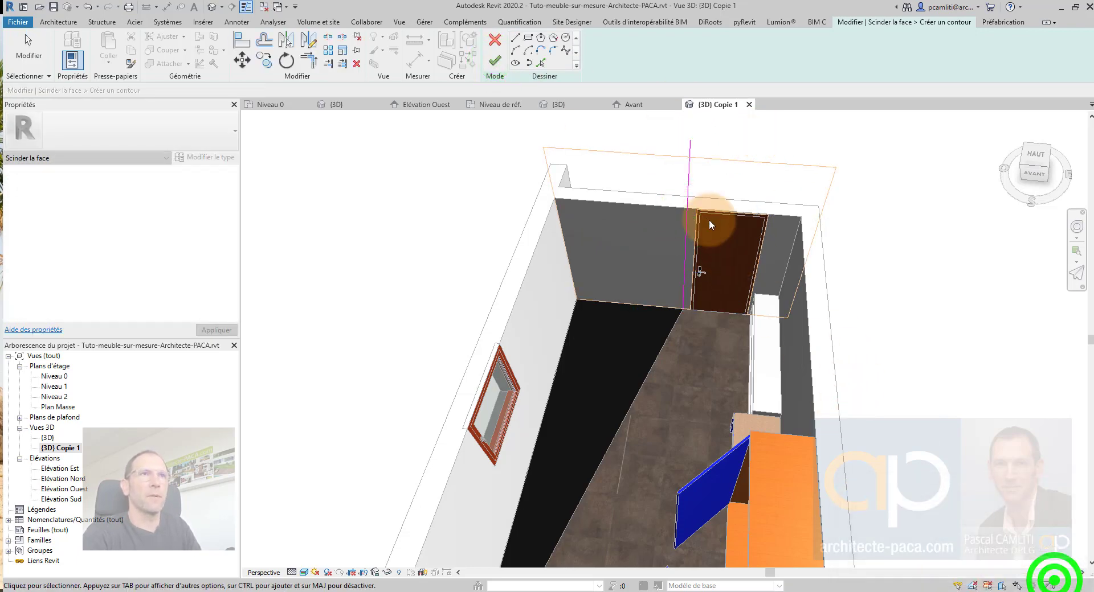
pyautogui.click(689, 173)
pyautogui.moveTo(691, 140); pyautogui.dragTo(689, 158)
pyautogui.click(749, 140)
pyautogui.click(494, 61)
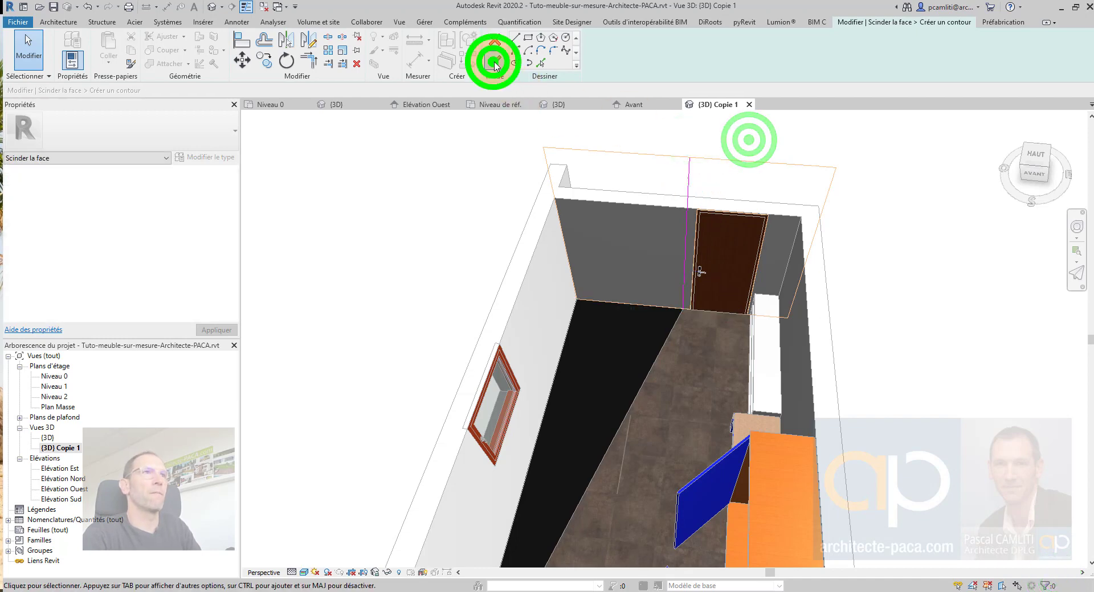
pyautogui.click(849, 170)
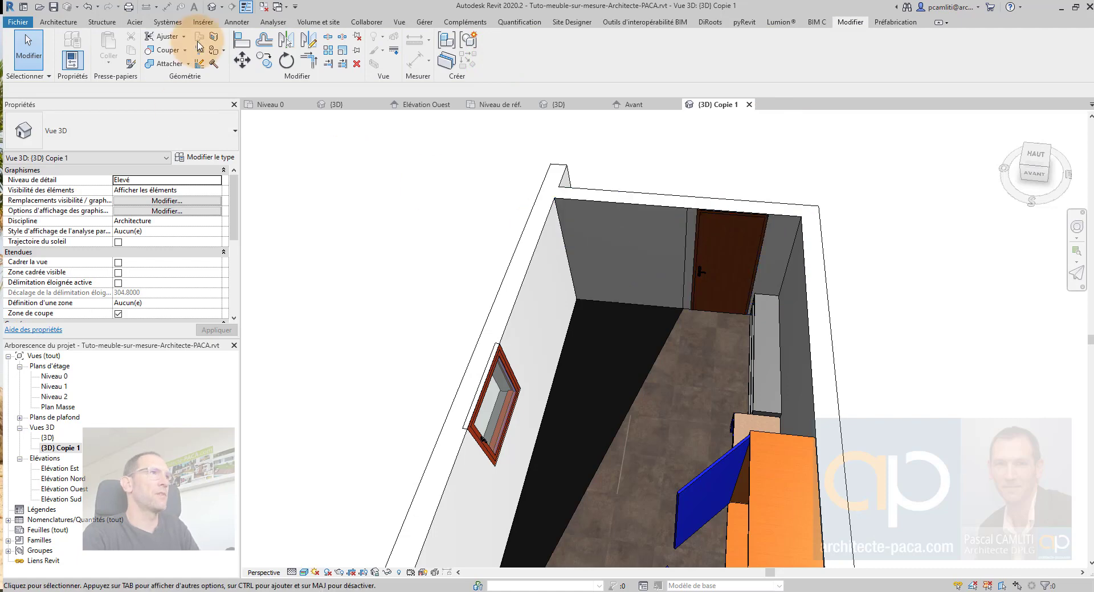
# - Paint the window-side portion of the entrance wall's split inner face with Métal - Acier inoxydable, poli, and check it in 3D
pyautogui.click(221, 55)
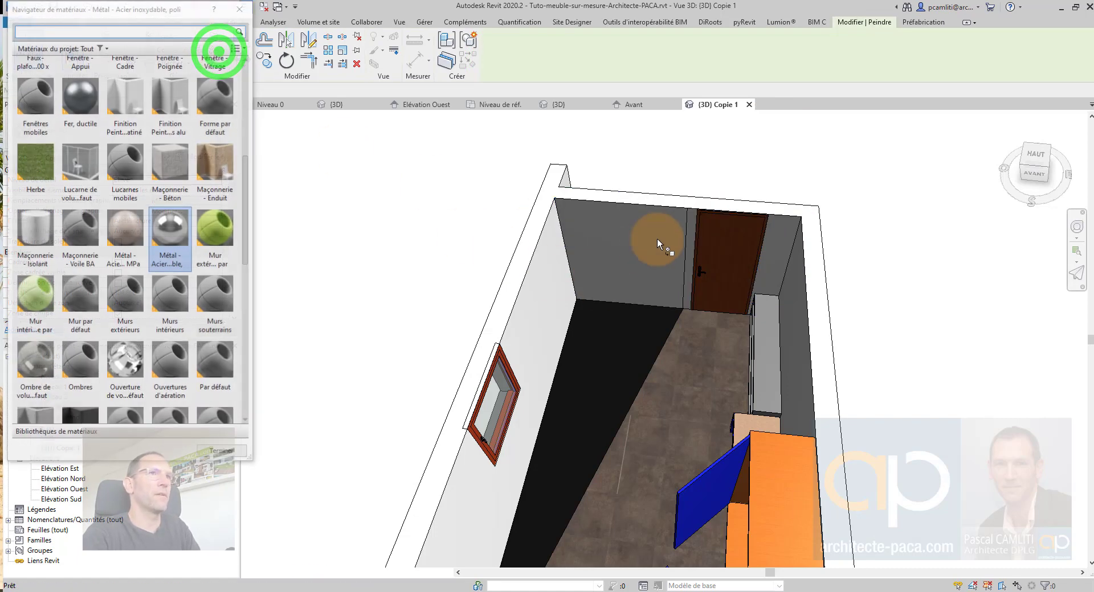
pyautogui.click(169, 232)
pyautogui.click(620, 246)
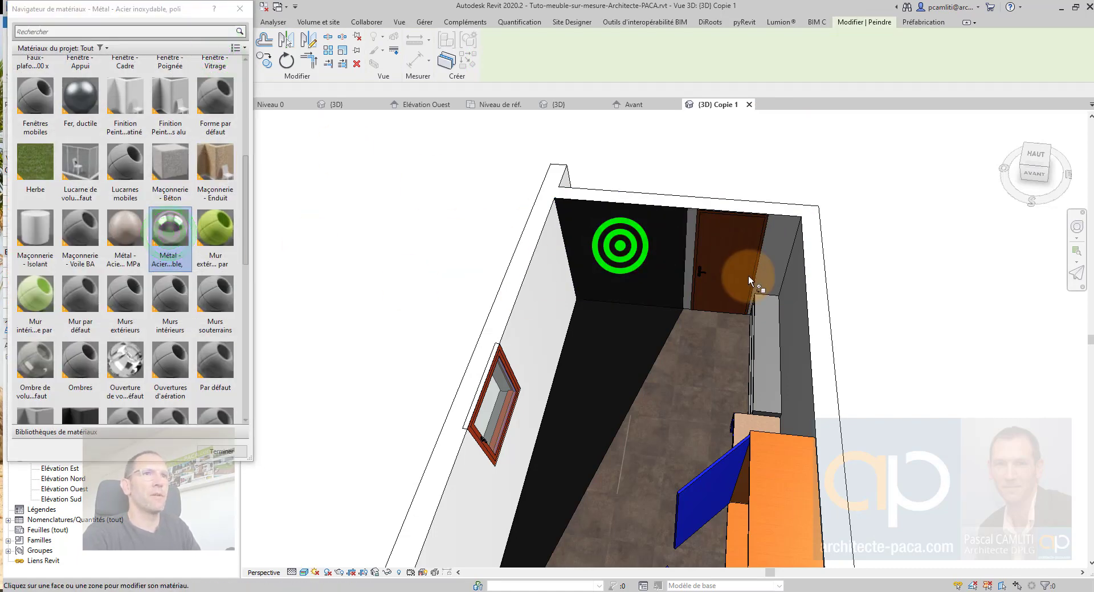
pyautogui.click(242, 13)
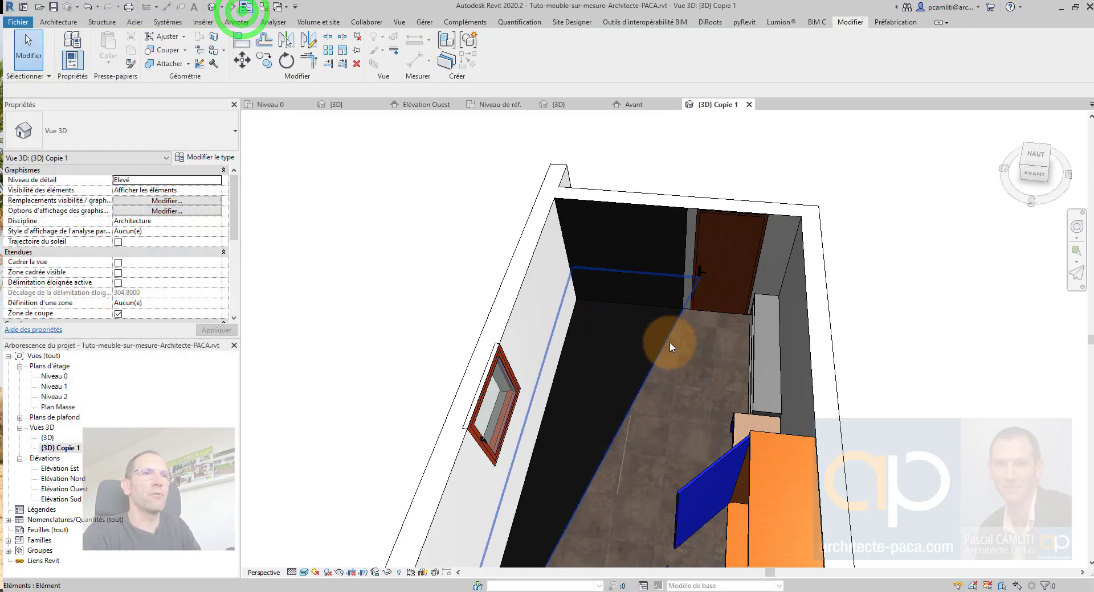
pyautogui.keyDown('shift'); pyautogui.moveTo(670, 346); pyautogui.dragTo(849, 317, button='middle'); pyautogui.keyUp('shift')
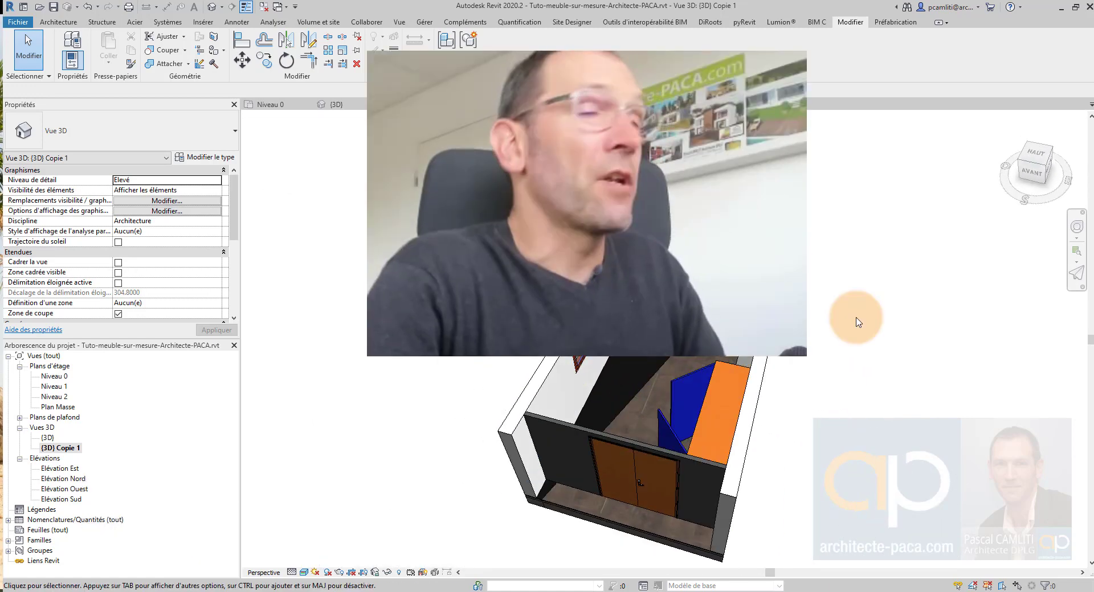